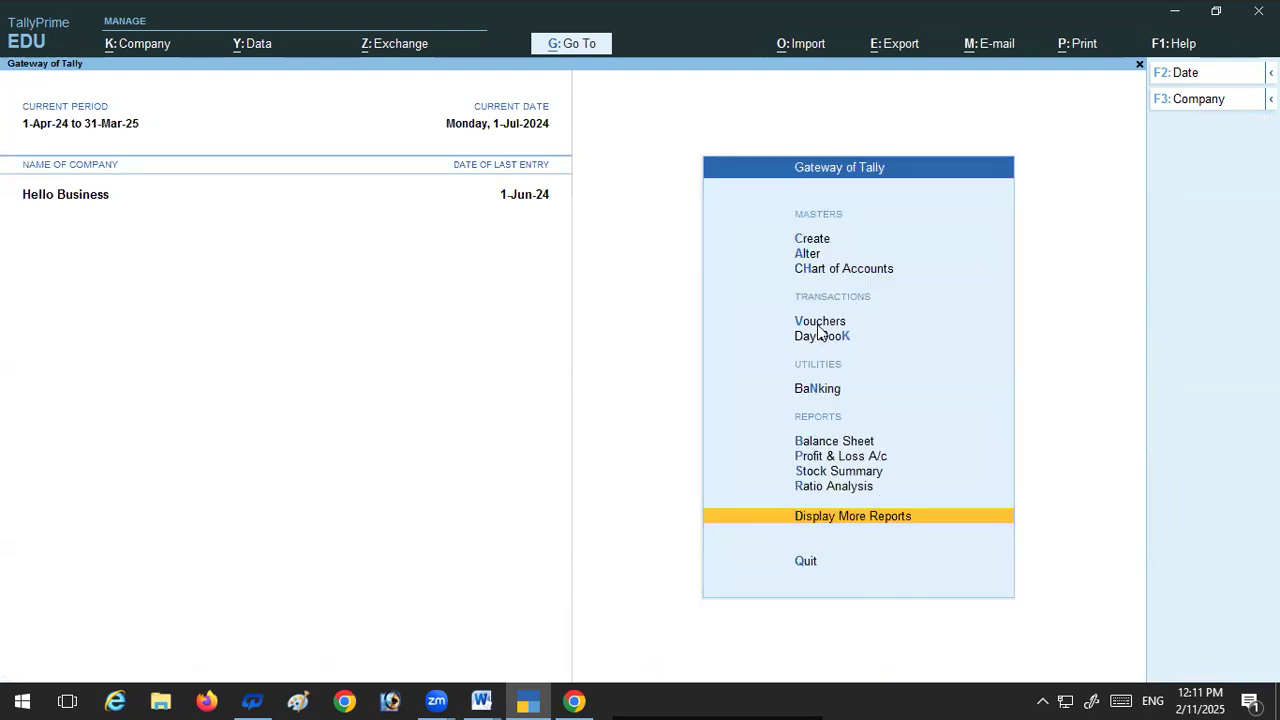
Step: Open a journal voucher and set the voucher date to 1-7-2024
{"action": "left_click", "coordinate": [817, 325]}
{"action": "key", "text": "F2"}
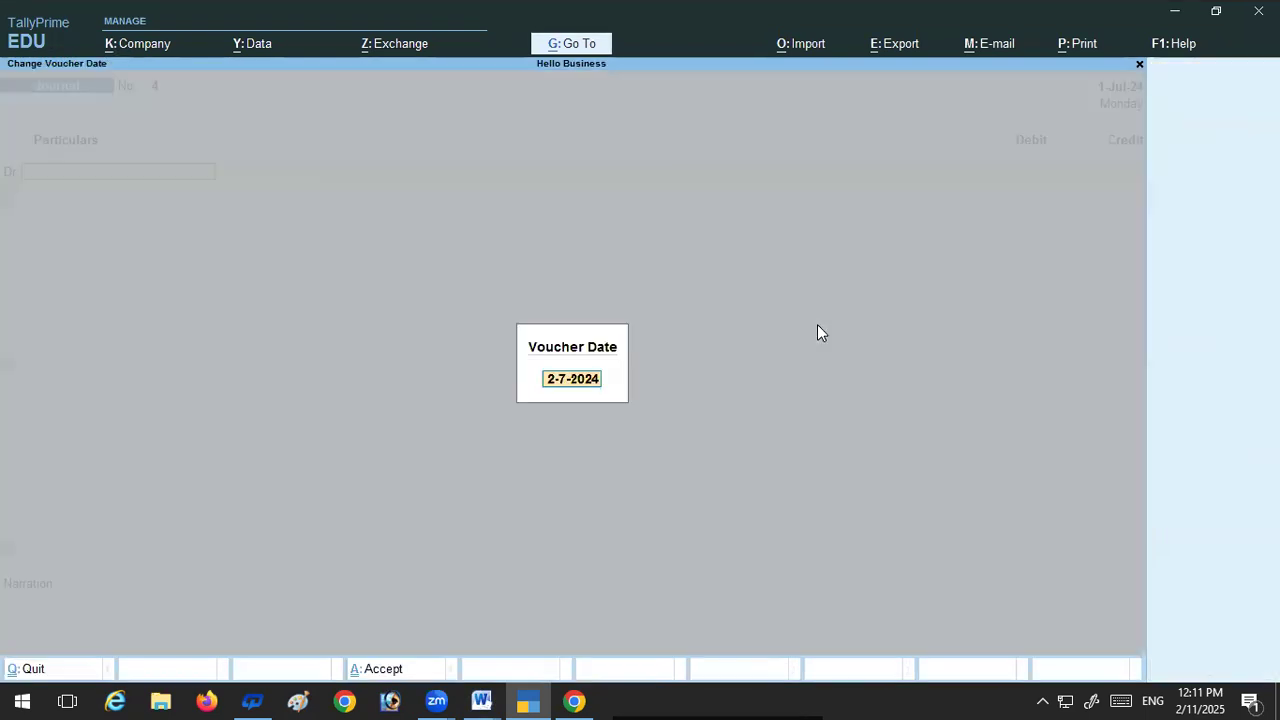
{"action": "type", "text": "1-7"}
{"action": "key", "text": "Return"}
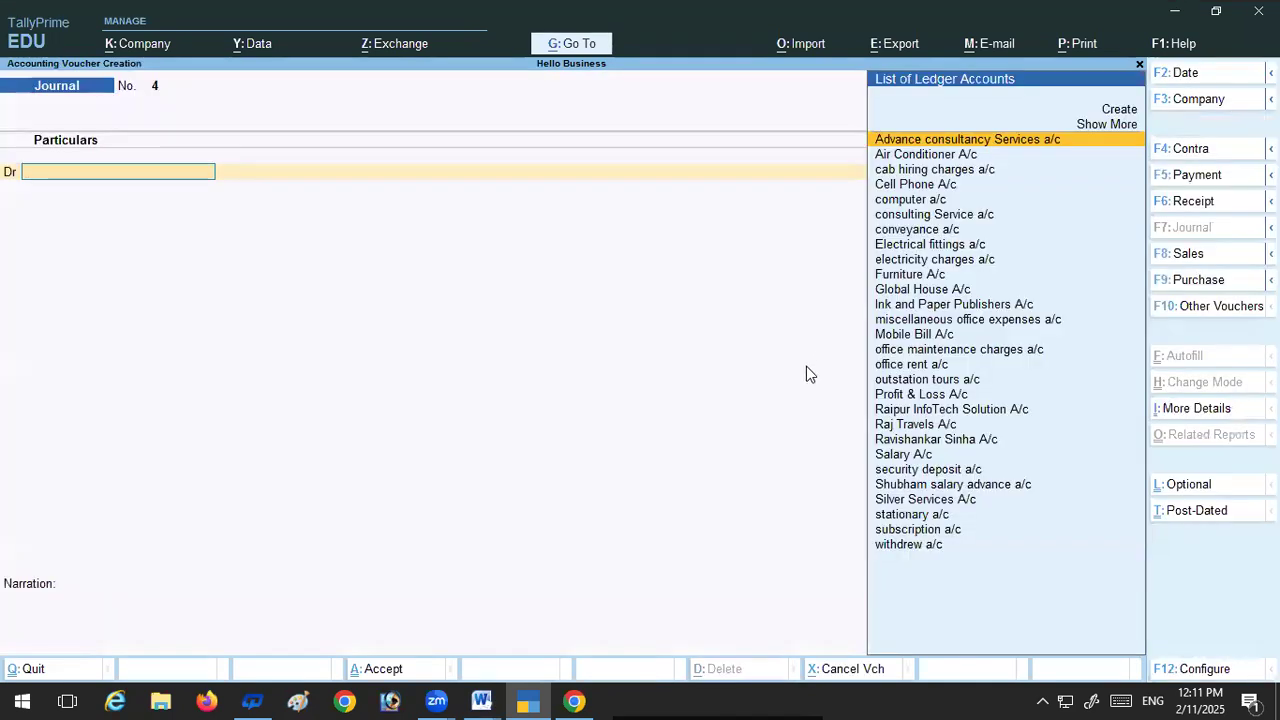
Step: Read transaction 38 in the Word file exercise_Month_next_July, return to TallyPrime, and select Raipur InfoTech Solution A/c as the debit ledger
{"action": "left_click", "coordinate": [481, 700]}
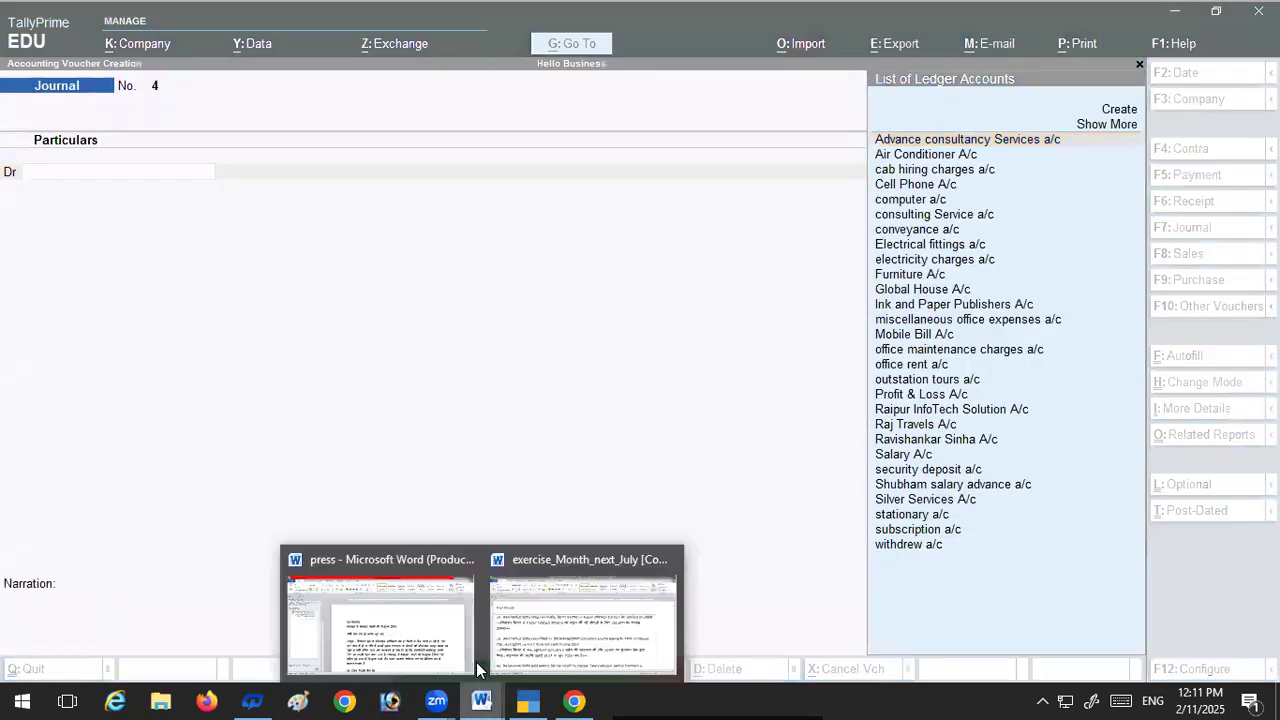
{"action": "left_click", "coordinate": [519, 627]}
{"action": "scroll", "coordinate": [200, 380], "scroll_direction": "down", "scroll_amount": 2}
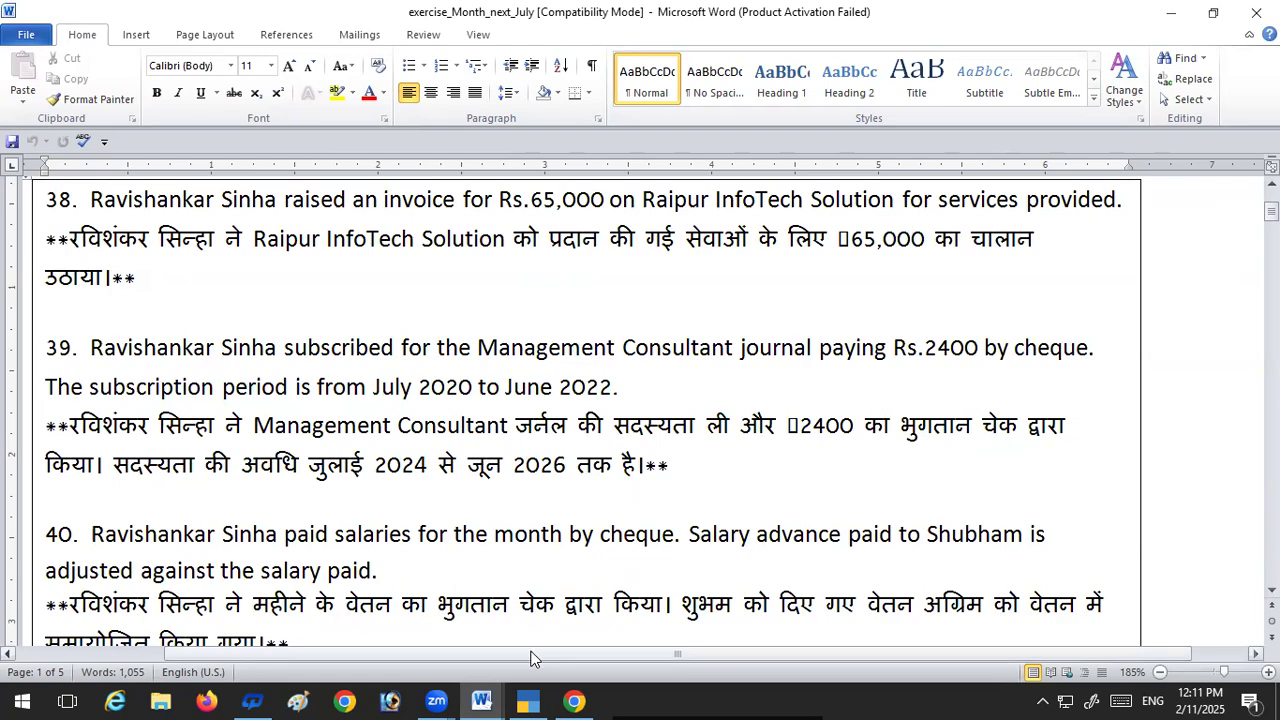
{"action": "left_click", "coordinate": [530, 700]}
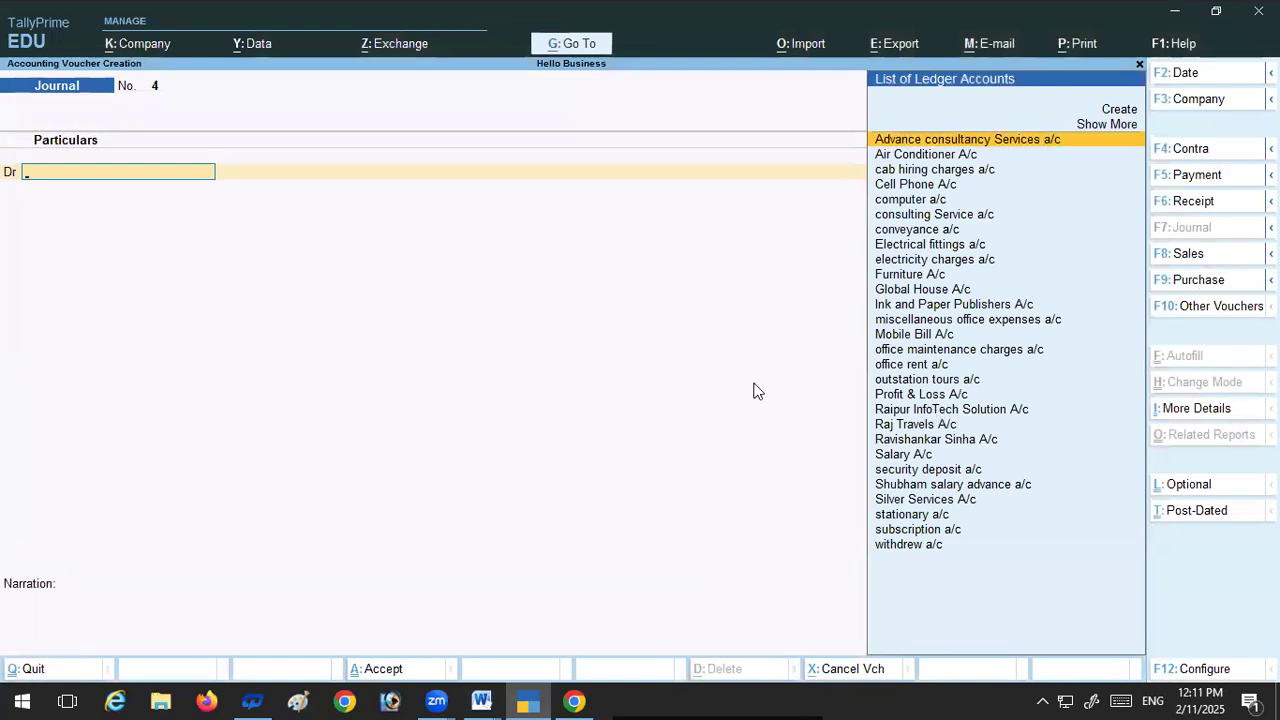
{"action": "type", "text": "R"}
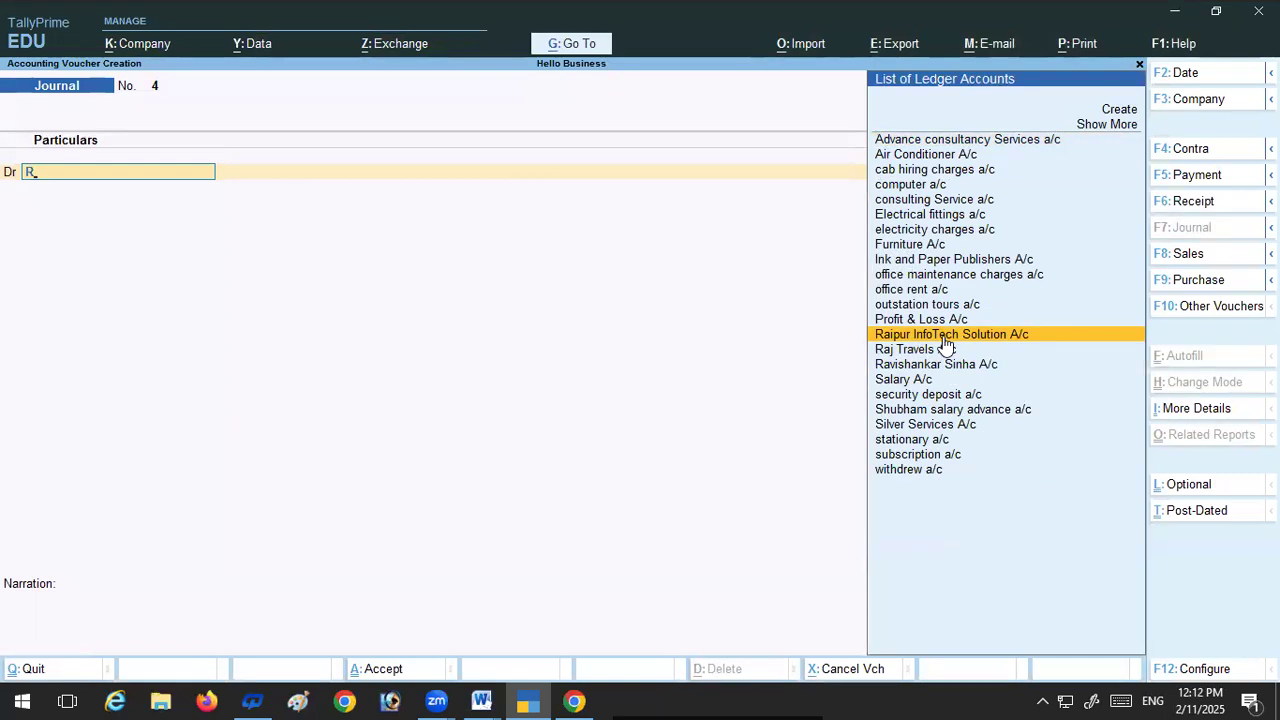
{"action": "key", "text": "ctrl"}
{"action": "key", "text": "Return"}
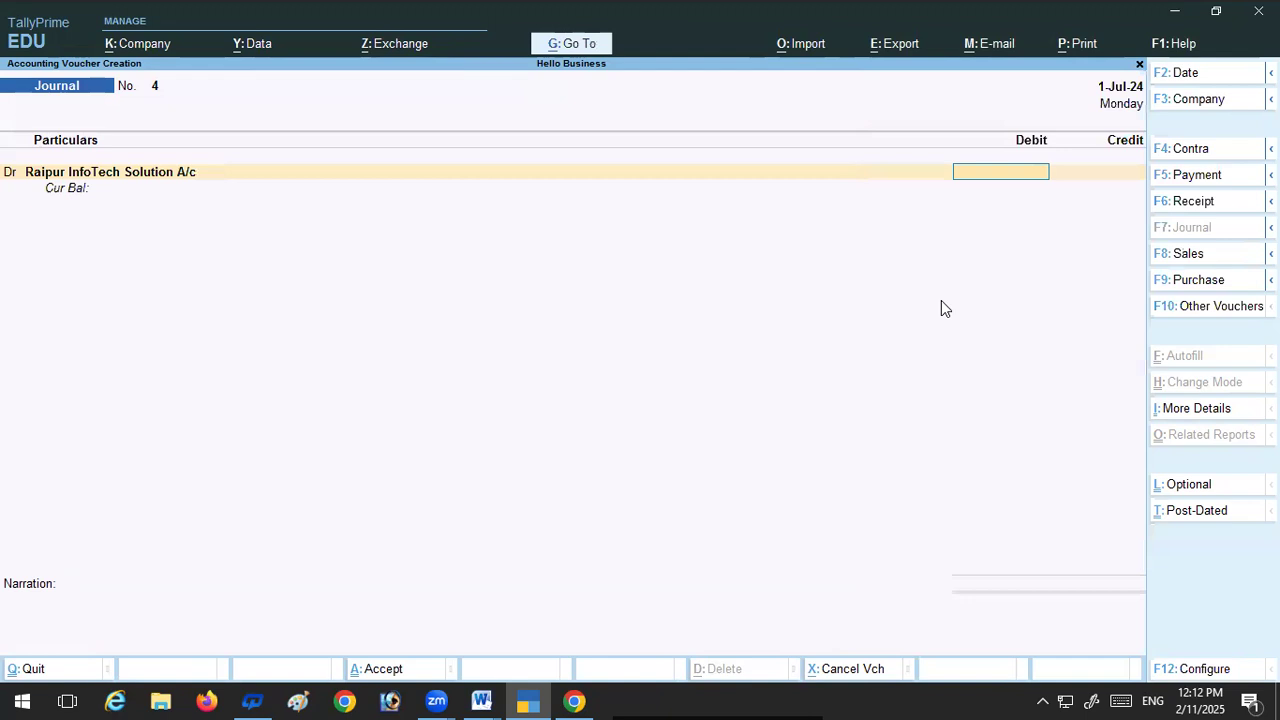
Step: Open the Raipur InfoTech Solution A/c ledger from the debit line, review its group and bill-by-bill settings, and return to the voucher
{"action": "key", "text": "ctrl"}
{"action": "key", "text": "BackSpace"}
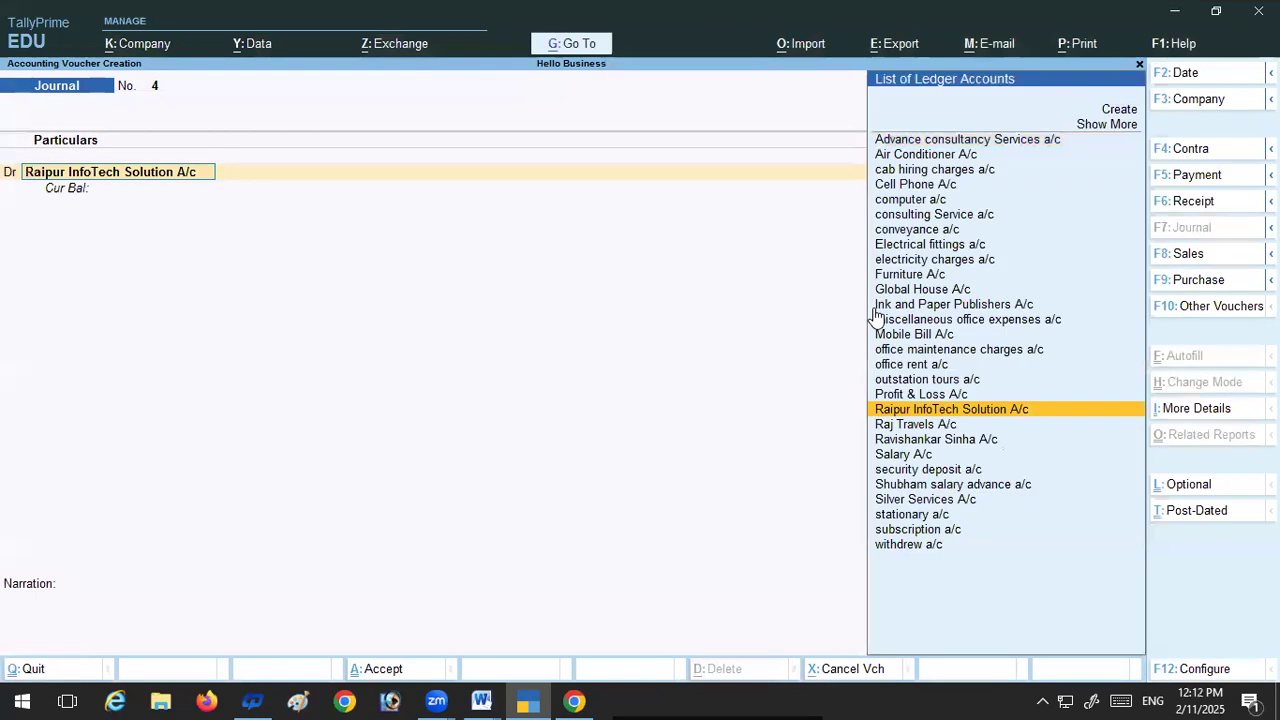
{"action": "key", "text": "ctrl"}
{"action": "key", "text": "ctrl+Return"}
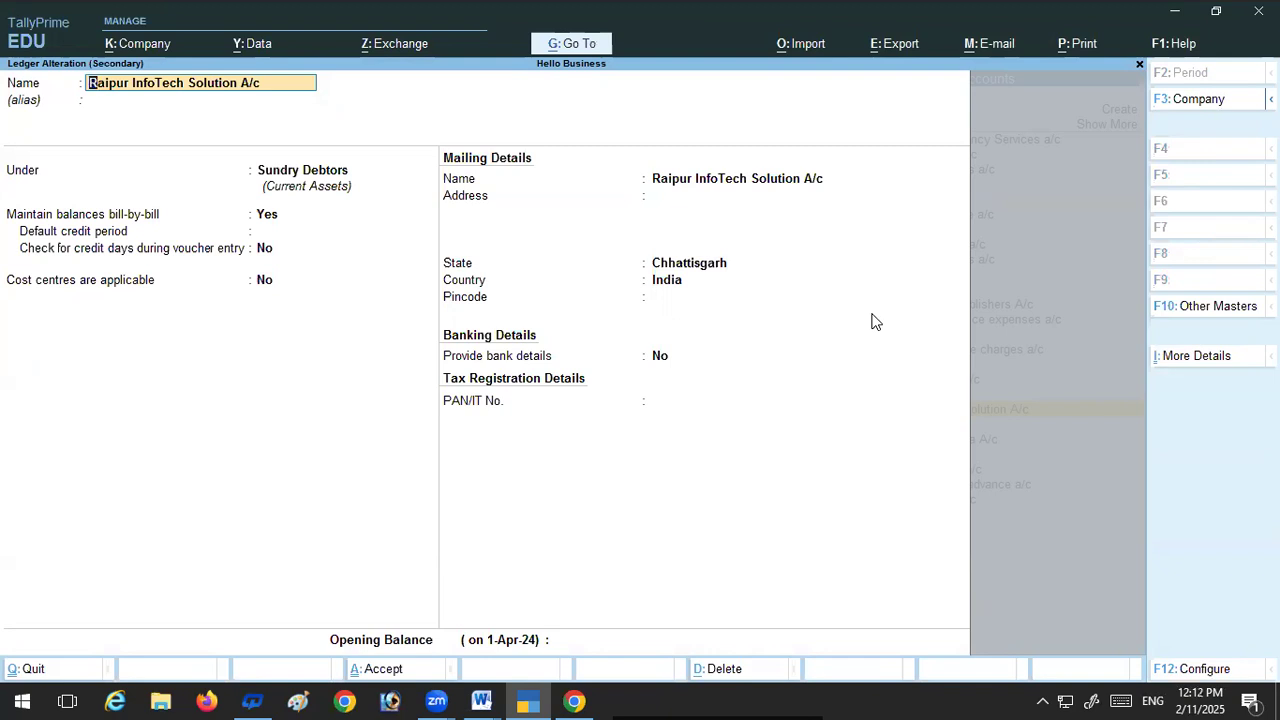
{"action": "key", "text": "Return"}
{"action": "key", "text": "Return"}
{"action": "key", "text": "Return"}
{"action": "key", "text": "Return"}
{"action": "key", "text": "Return"}
{"action": "key", "text": "Return"}
{"action": "key", "text": "Return"}
{"action": "key", "text": "Return"}
{"action": "key", "text": "Return"}
{"action": "key", "text": "Return"}
{"action": "key", "text": "Return"}
{"action": "key", "text": "Return"}
{"action": "key", "text": "Return"}
{"action": "key", "text": "Return"}
{"action": "key", "text": "Return"}
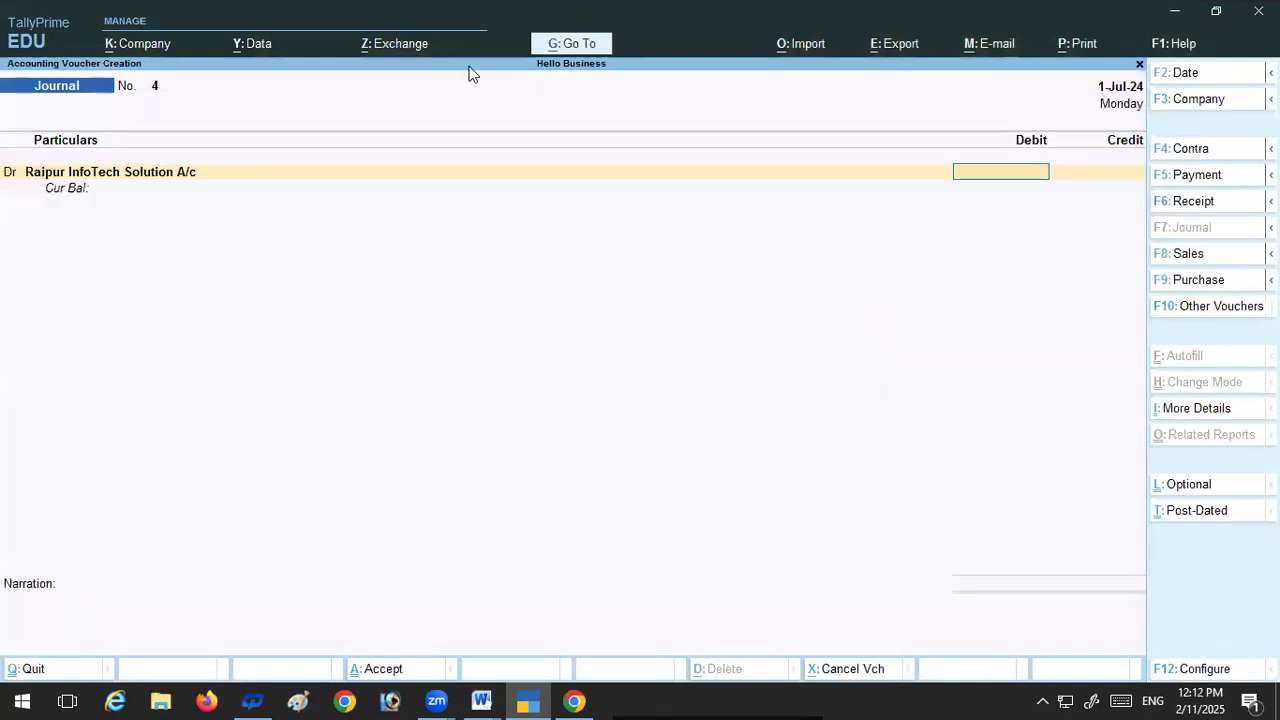
Step: Debit Raipur InfoTech Solution A/c with 65,000 and allocate the amount bill-wise as a New Ref
{"action": "type", "text": "65000"}
{"action": "key", "text": "Return"}
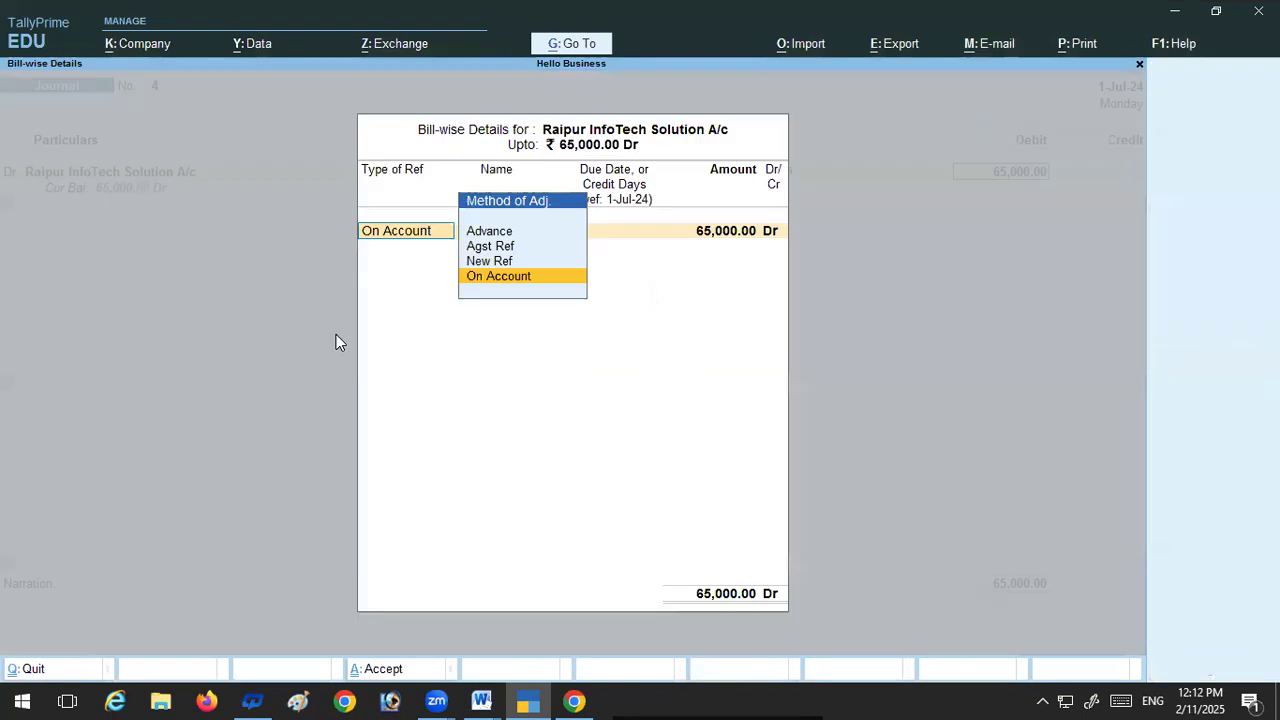
{"action": "key", "text": "Return"}
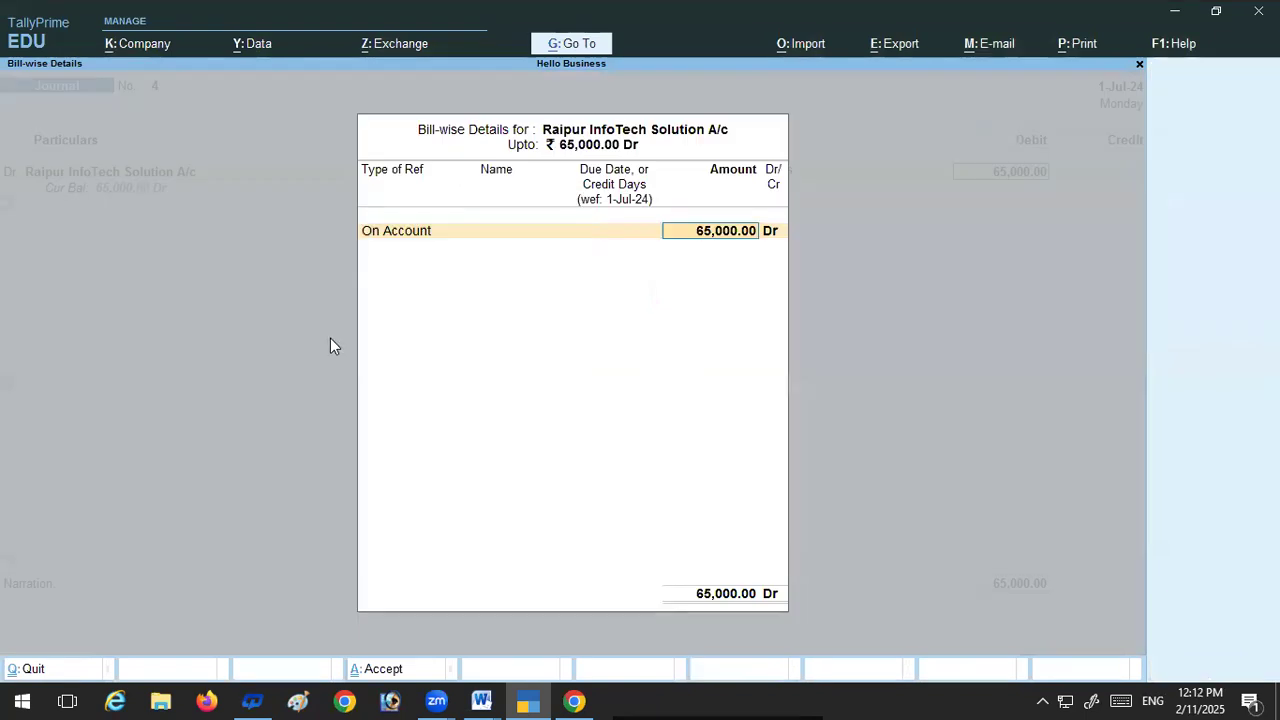
{"action": "key", "text": "shift+Tab"}
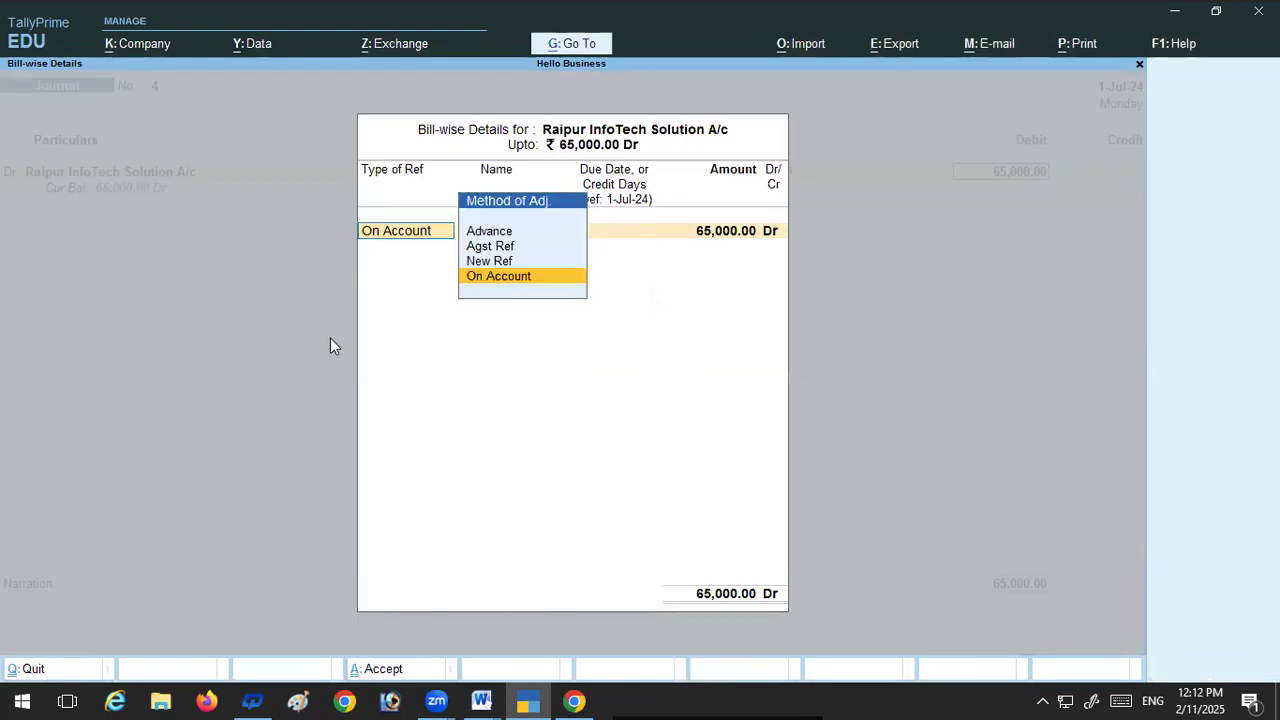
{"action": "left_click", "coordinate": [489, 261]}
{"action": "key", "text": "Return"}
{"action": "key", "text": "Return"}
{"action": "key", "text": "Return"}
{"action": "key", "text": "Return"}
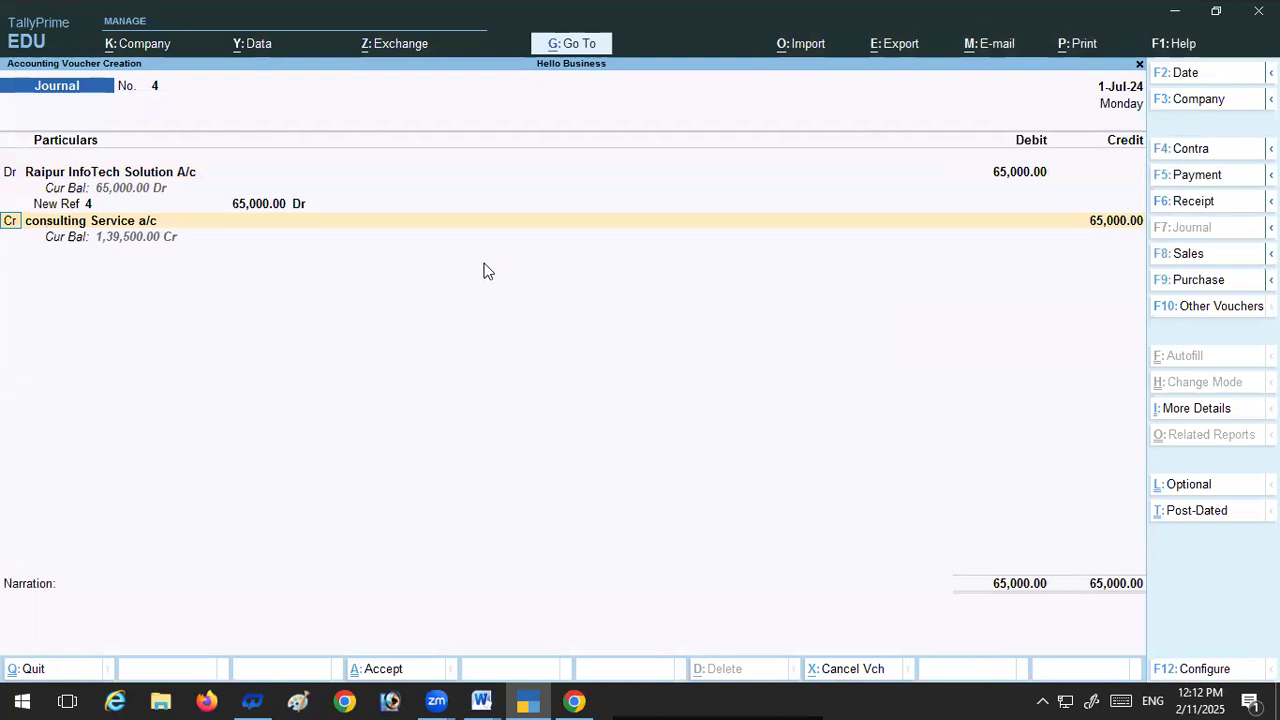
Step: Credit consulting Service a/c with 65,000 and save the journal voucher
{"action": "key", "text": "Return"}
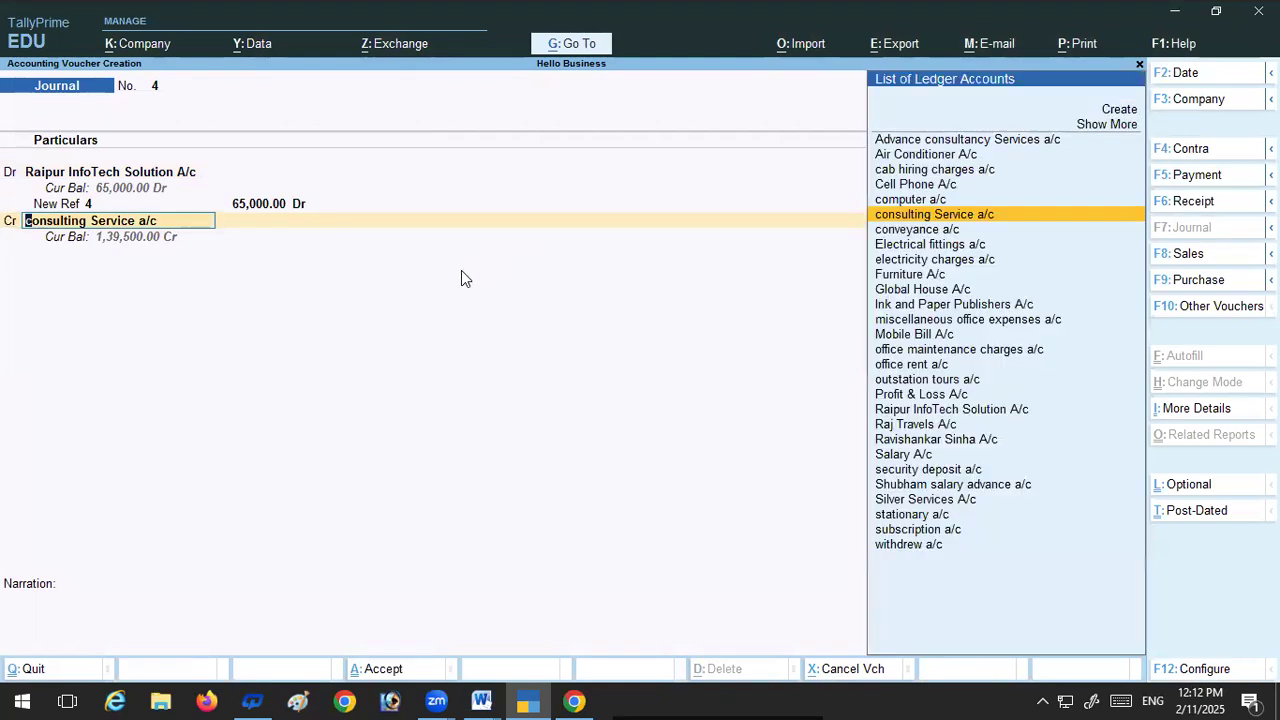
{"action": "key", "text": "Return"}
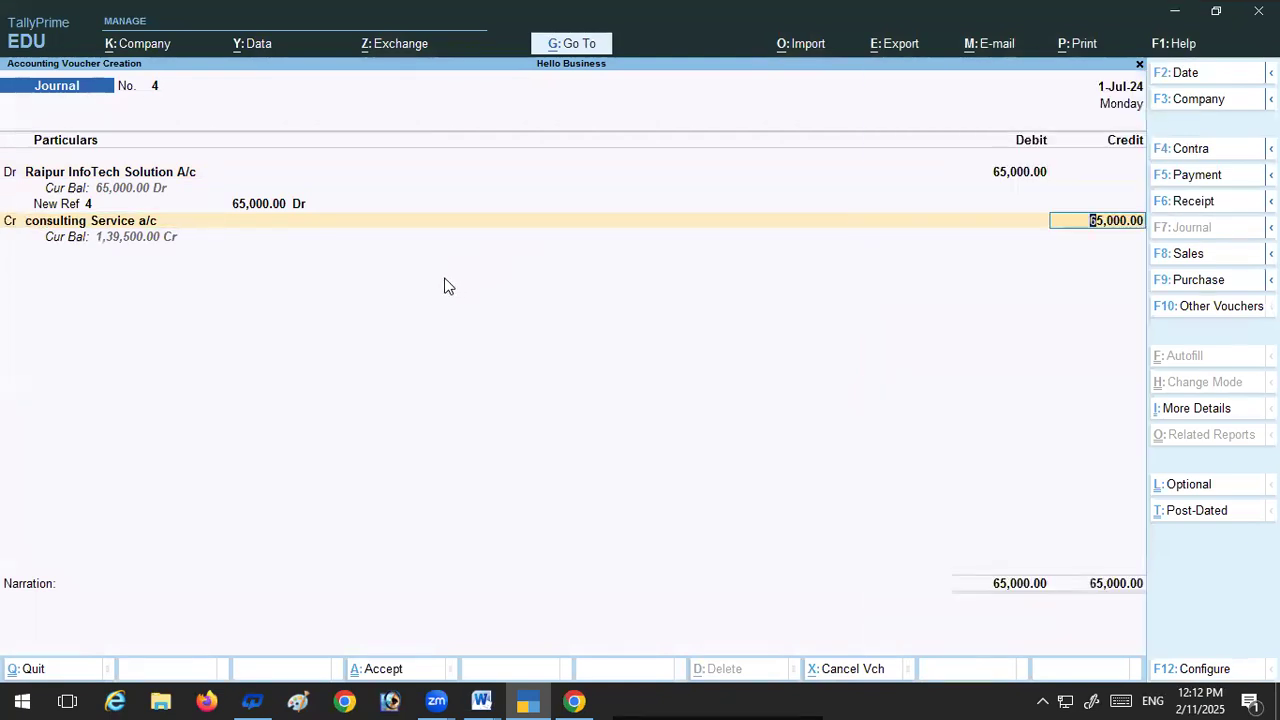
{"action": "key", "text": "Return"}
{"action": "key", "text": "Return"}
{"action": "key", "text": "Return"}
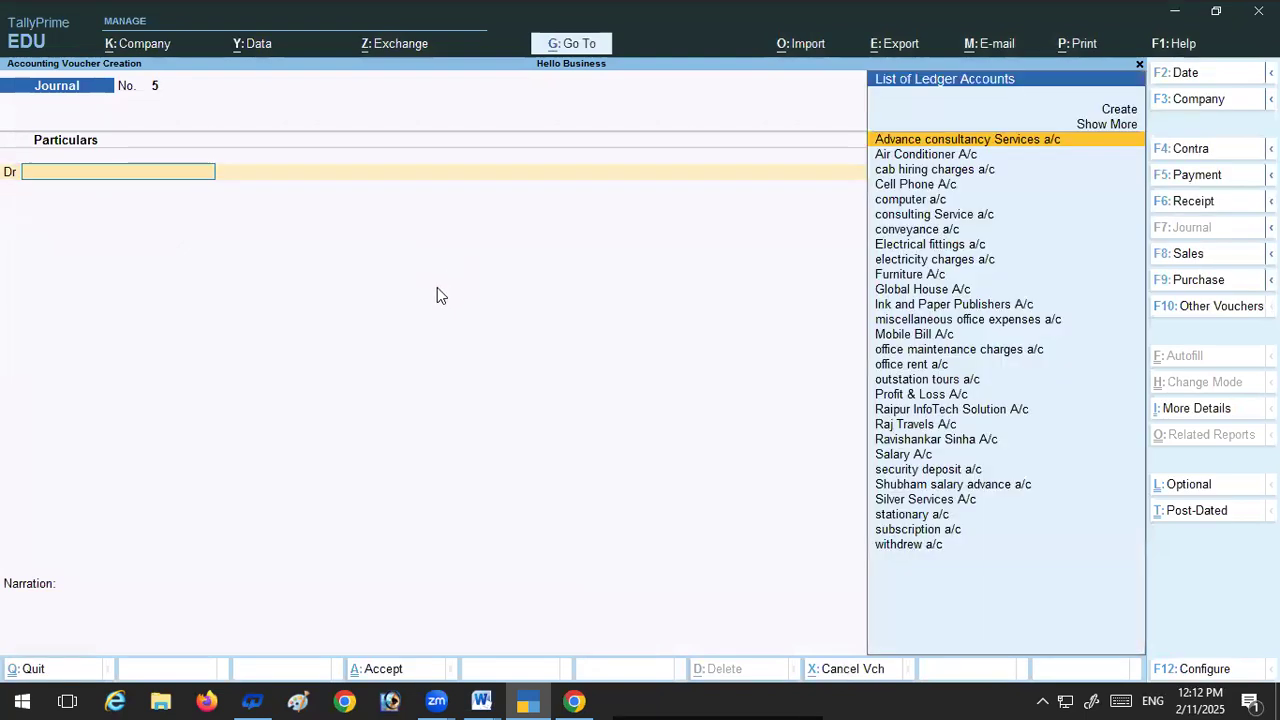
Step: Switch to the exercise document in Word to read transaction 39
{"action": "left_click", "coordinate": [481, 699]}
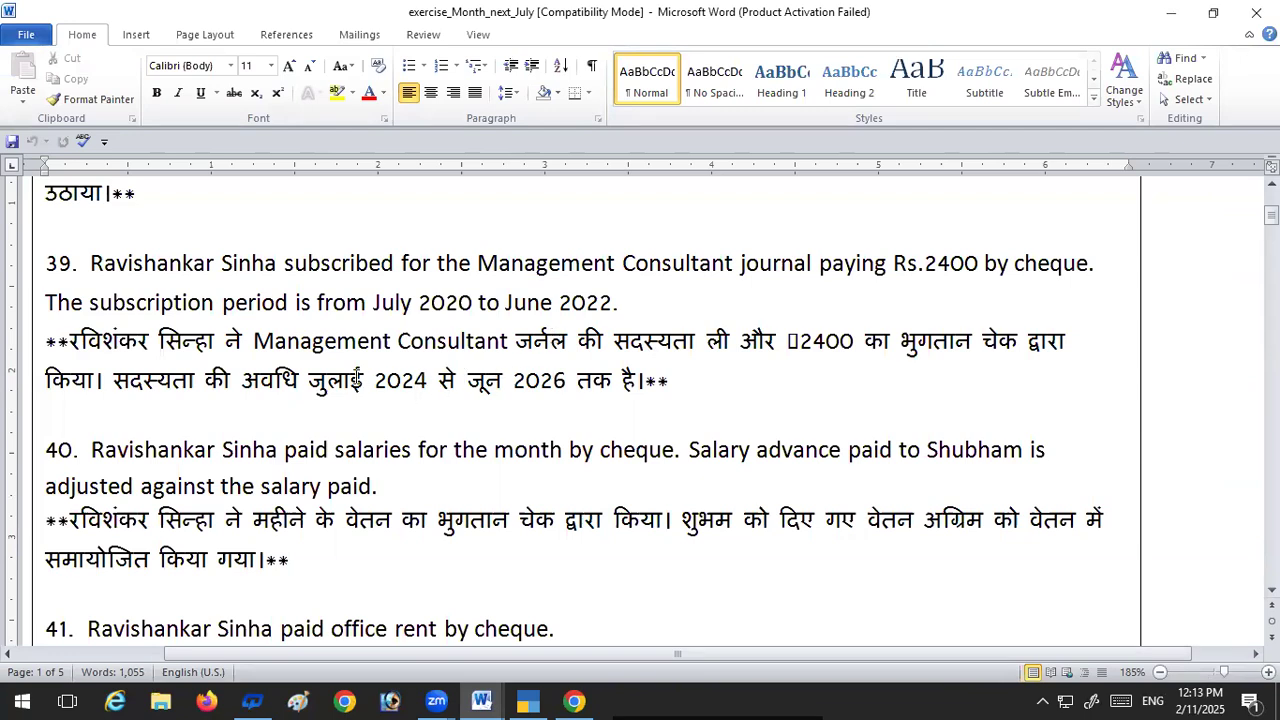
{"action": "left_click_drag", "start_coordinate": [365, 380], "coordinate": [310, 384]}
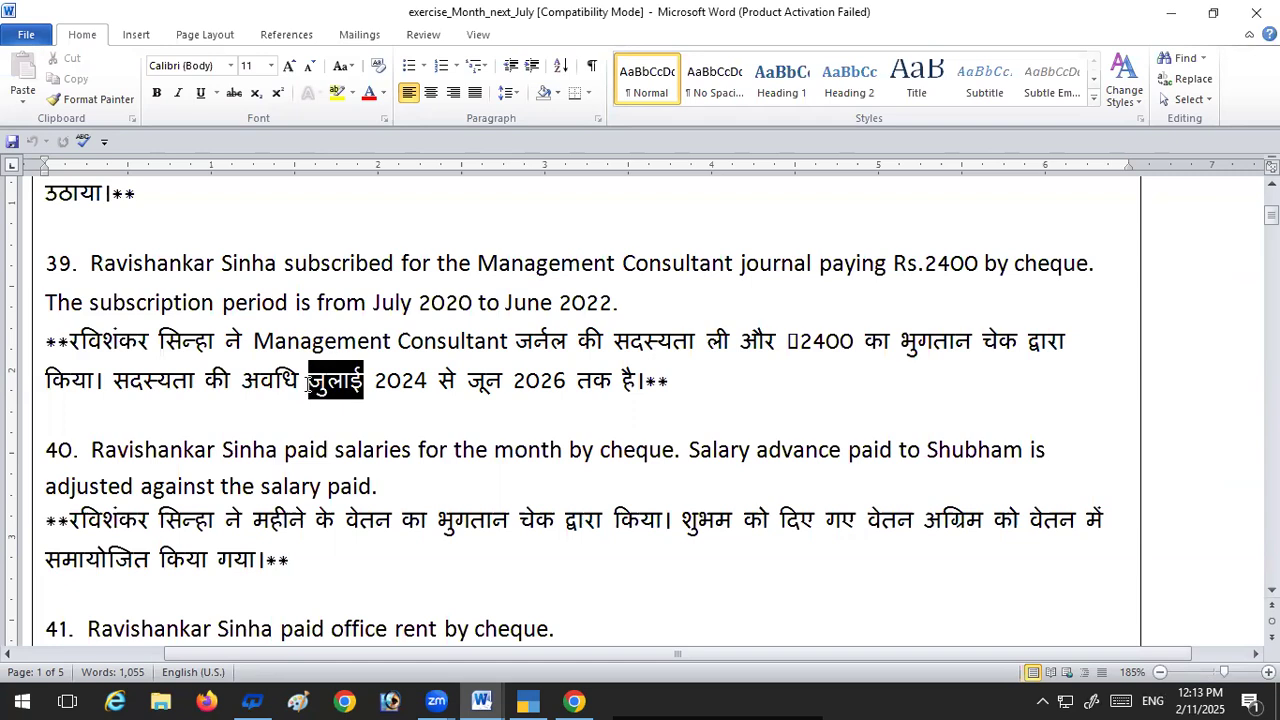
{"action": "key", "text": "Delete"}
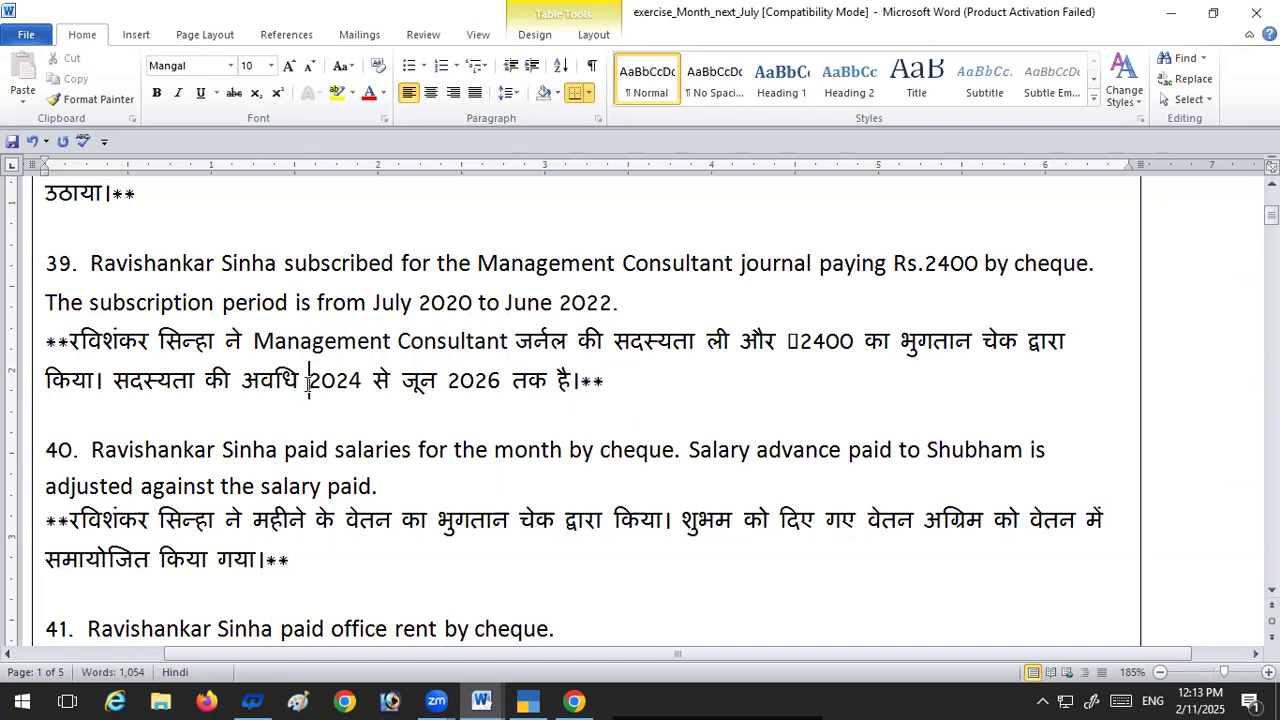
{"action": "key", "text": "ctrl+z"}
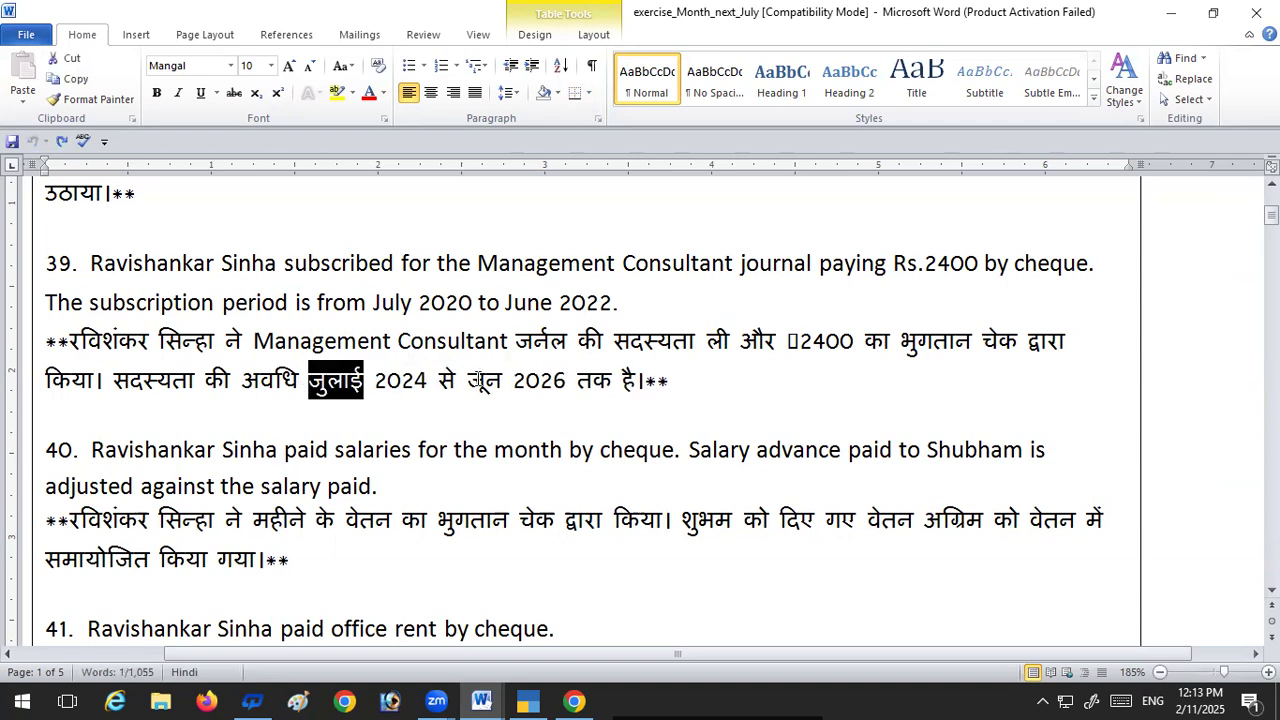
{"action": "left_click", "coordinate": [577, 386]}
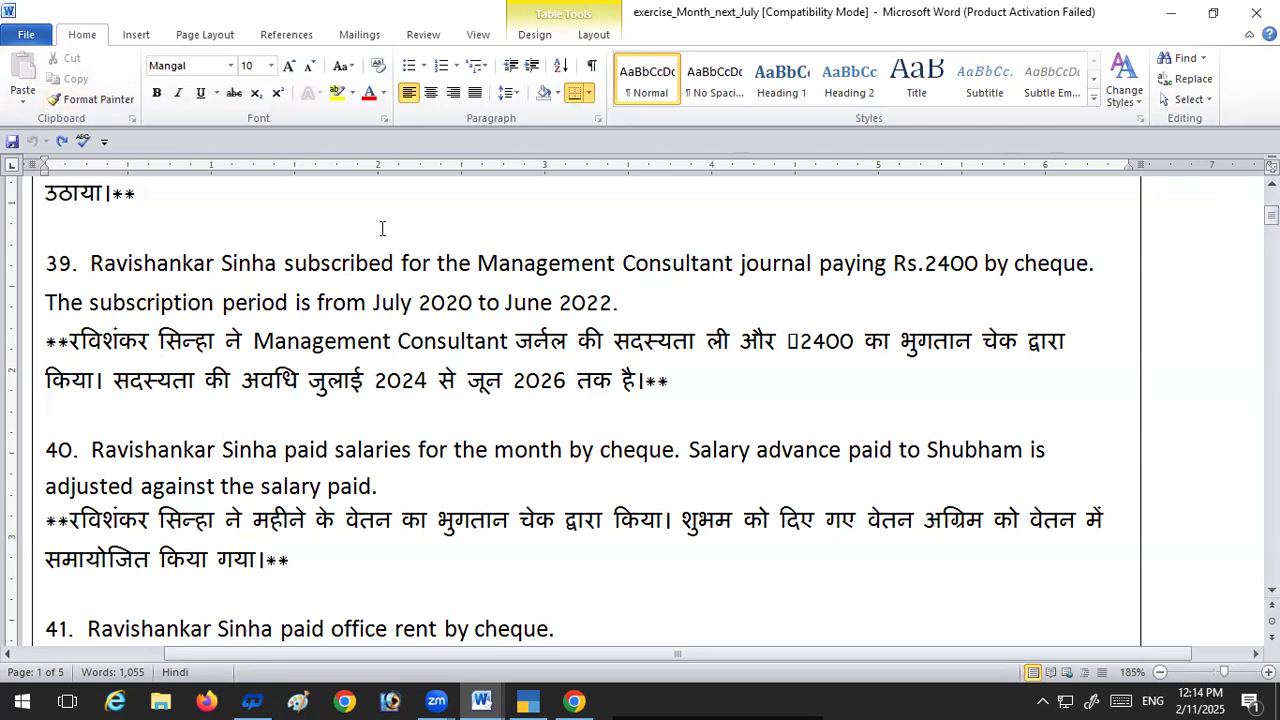
Step: Copy the text "Management Consultant" from transaction 39 and switch back to TallyPrime
{"action": "left_click_drag", "start_coordinate": [479, 258], "coordinate": [676, 264]}
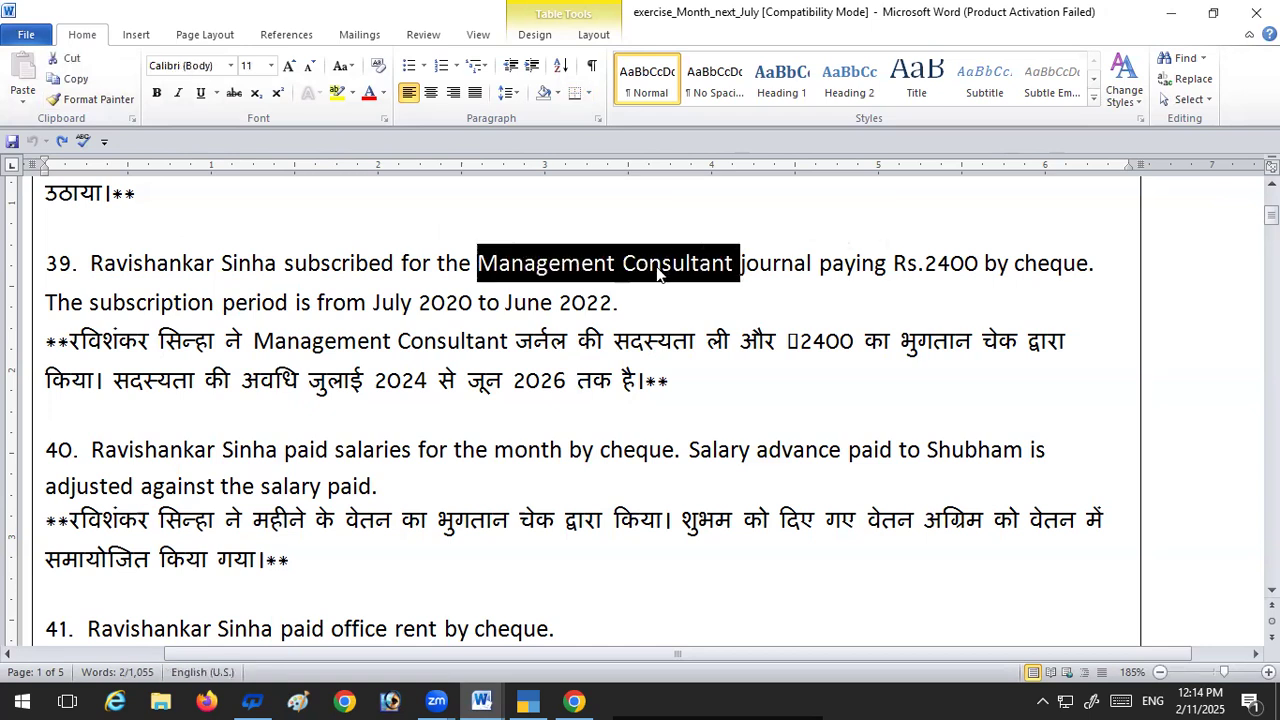
{"action": "key", "text": "ctrl+c"}
{"action": "left_click", "coordinate": [527, 700]}
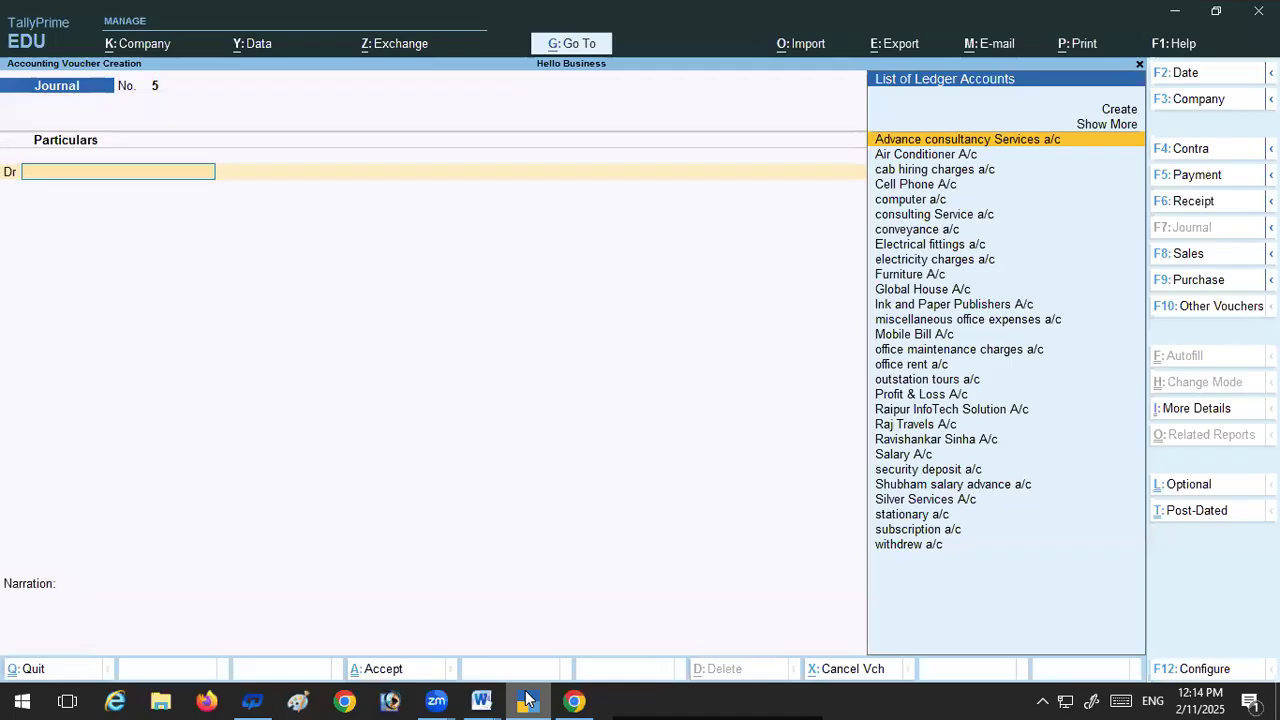
Step: Change to a payment voucher and start a new ledger, pasting "Management Consultant" as its name
{"action": "key", "text": "F5"}
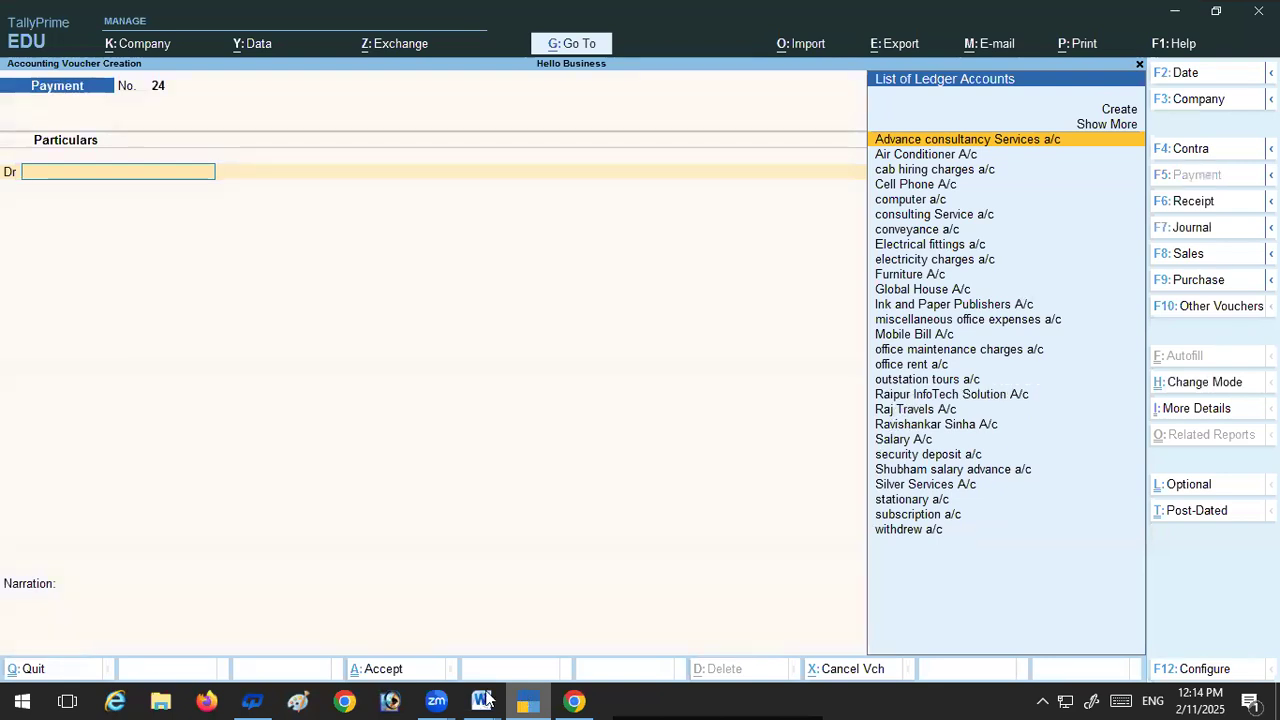
{"action": "left_click", "coordinate": [1117, 110]}
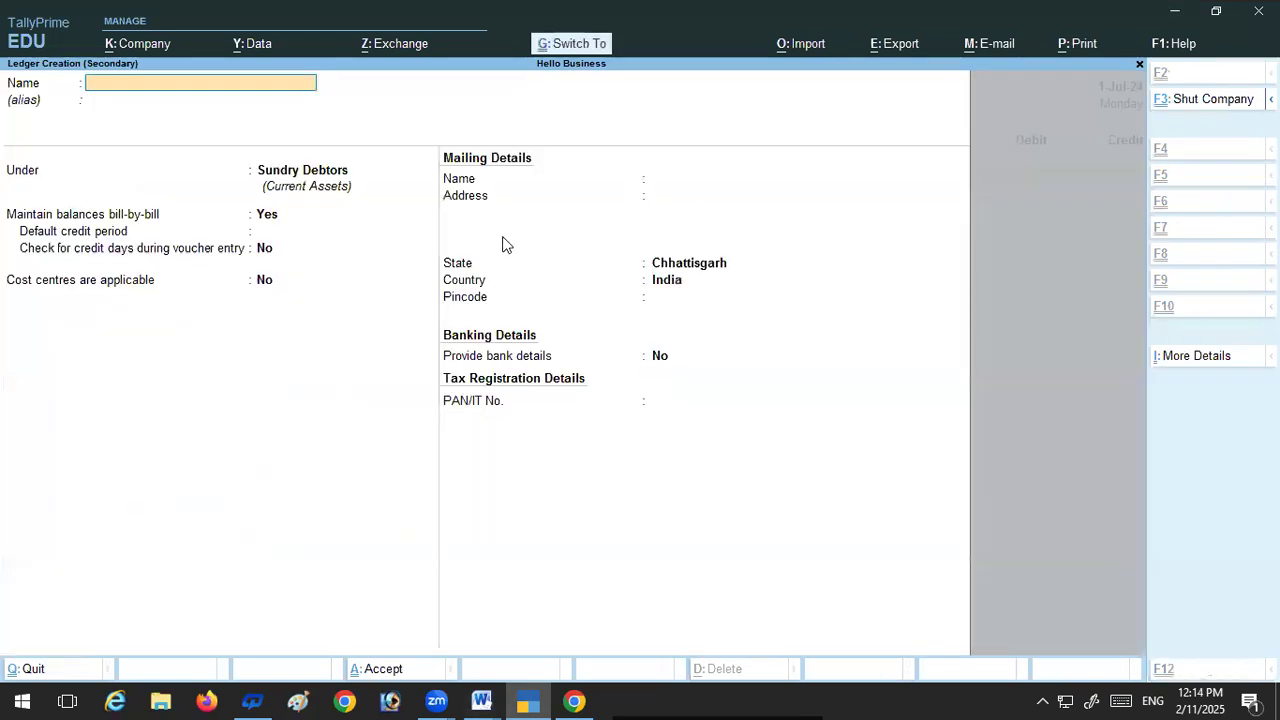
{"action": "key", "text": "ctrl+v"}
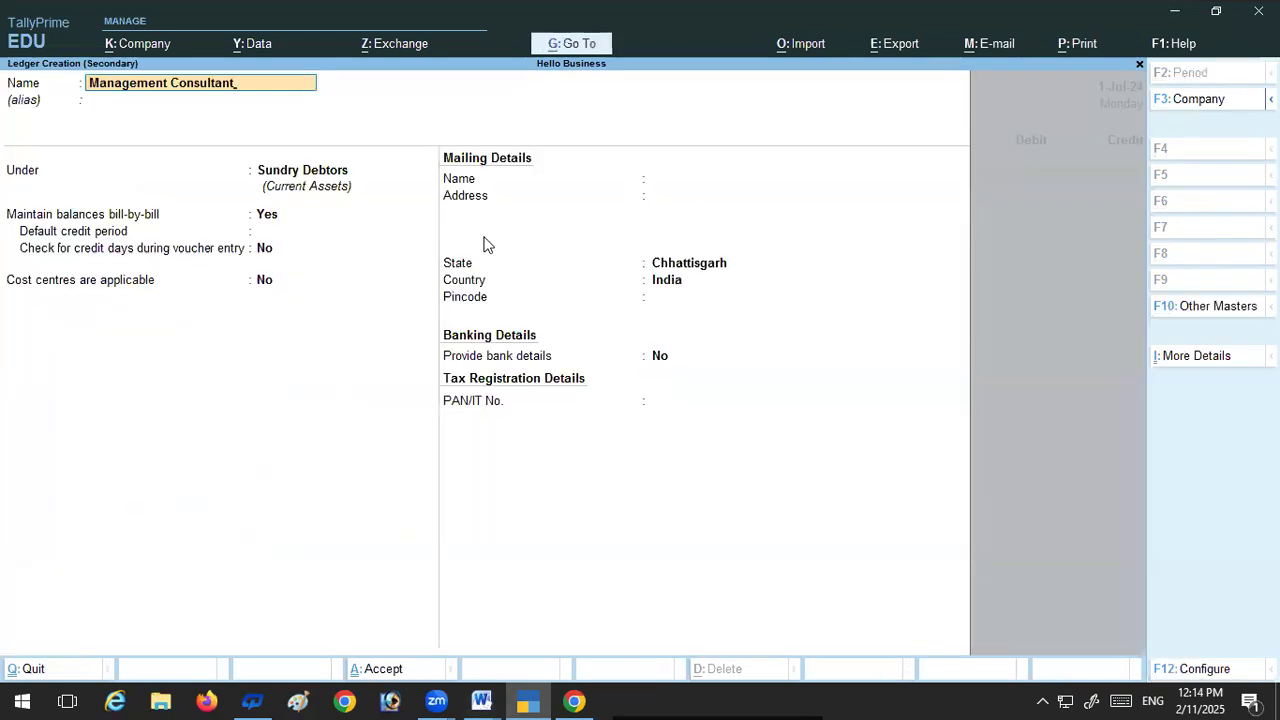
{"action": "type", "text": "a/"}
{"action": "key", "text": "BackSpace"}
{"action": "left_click", "coordinate": [481, 701]}
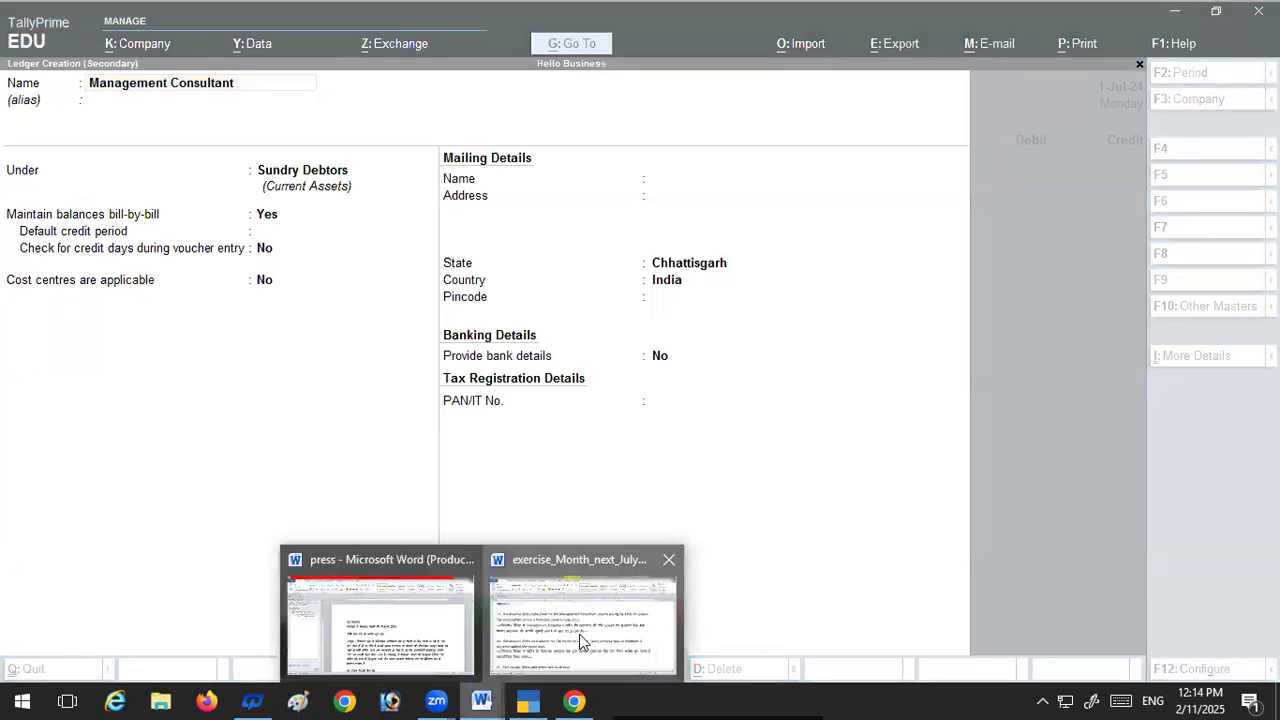
{"action": "left_click", "coordinate": [583, 630]}
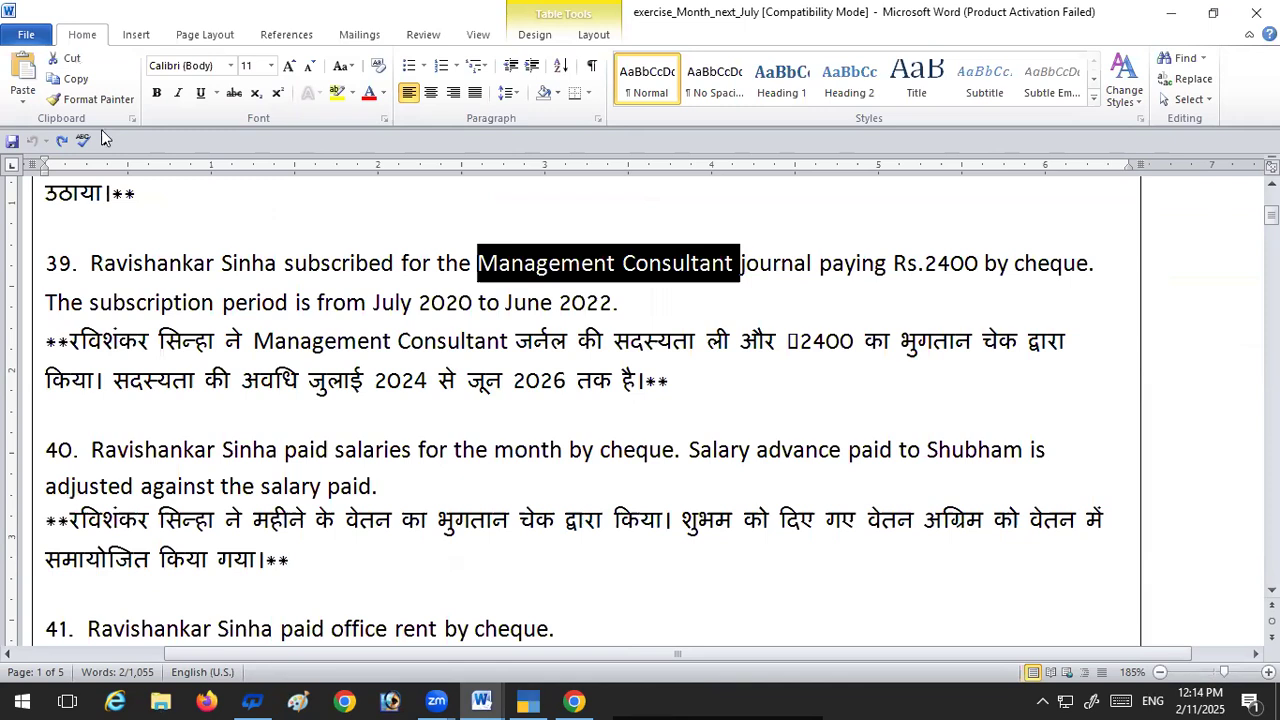
{"action": "key", "text": "alt+Tab"}
{"action": "key", "text": "ctrl+v"}
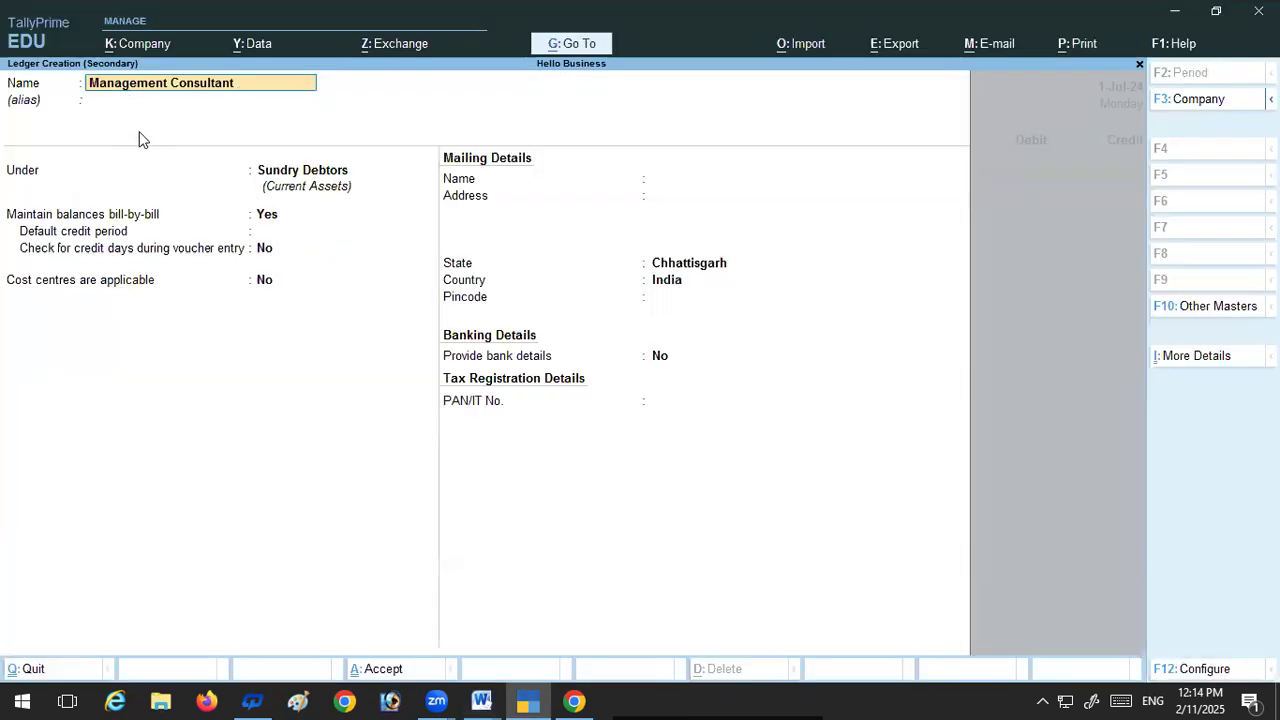
Step: Complete the new ledger's name as "Management Consultant Advance A/c"
{"action": "type", "text": "Advance a/c"}
{"action": "key", "text": "Return"}
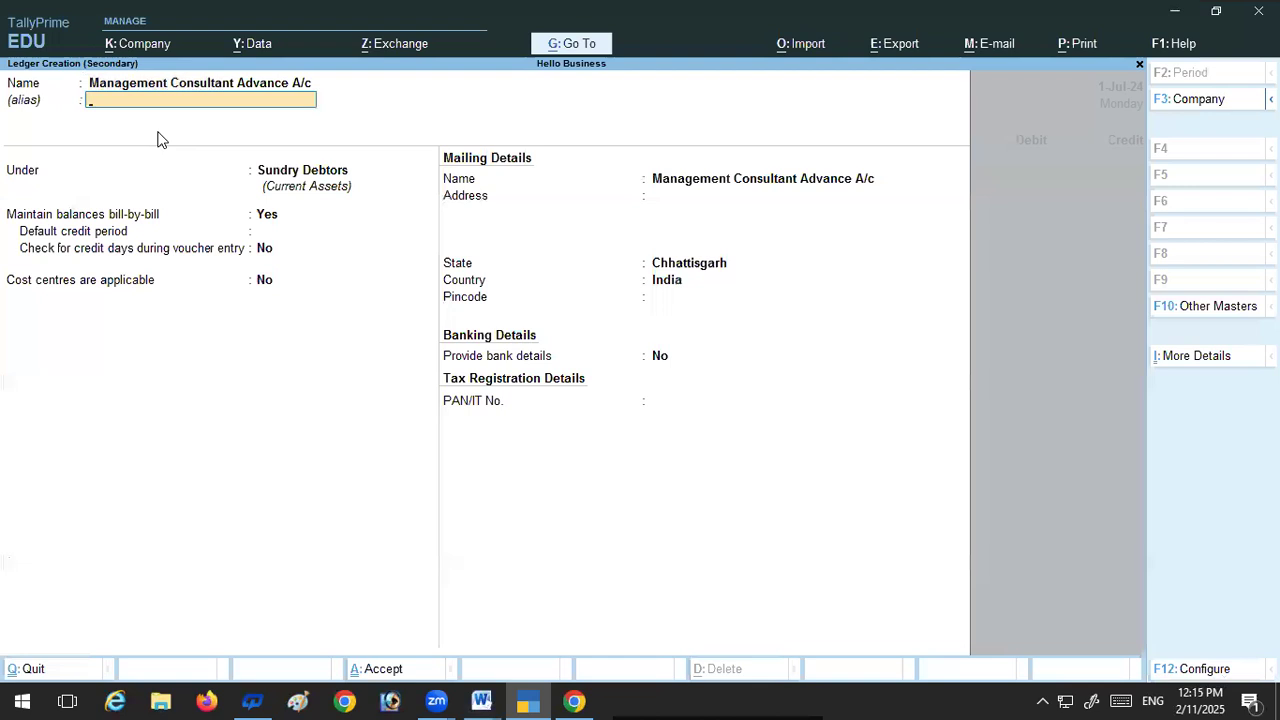
Step: Place the Management Consultant Advance ledger under Current Assets, keep the remaining defaults, and save it into the payment voucher
{"action": "key", "text": "Return"}
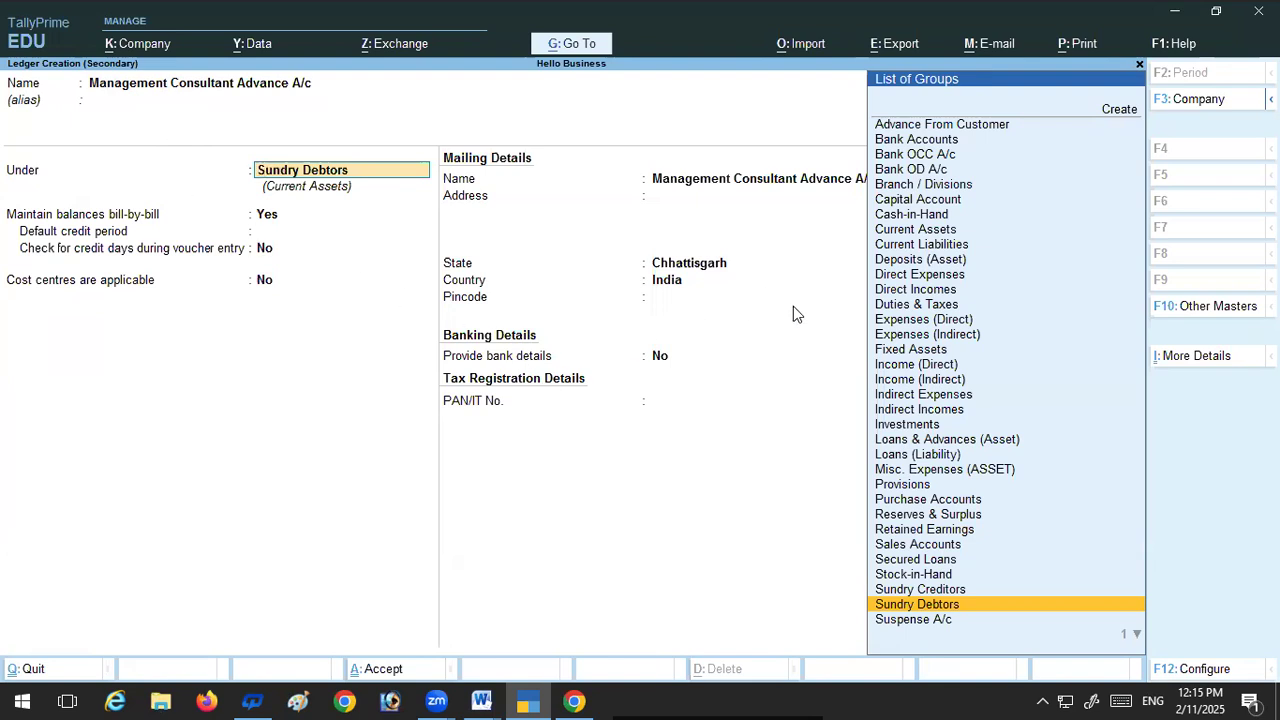
{"action": "left_click", "coordinate": [896, 230]}
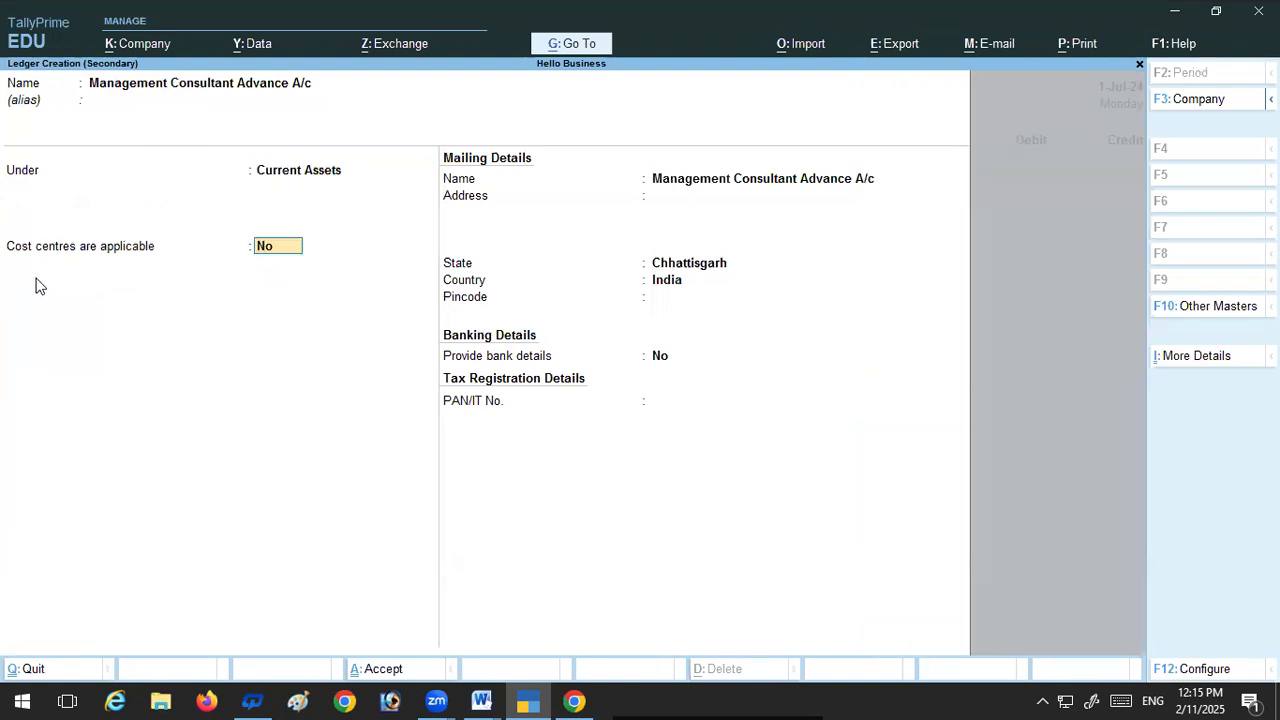
{"action": "key", "text": "Return"}
{"action": "key", "text": "Return"}
{"action": "key", "text": "Return"}
{"action": "key", "text": "Return"}
{"action": "key", "text": "Return"}
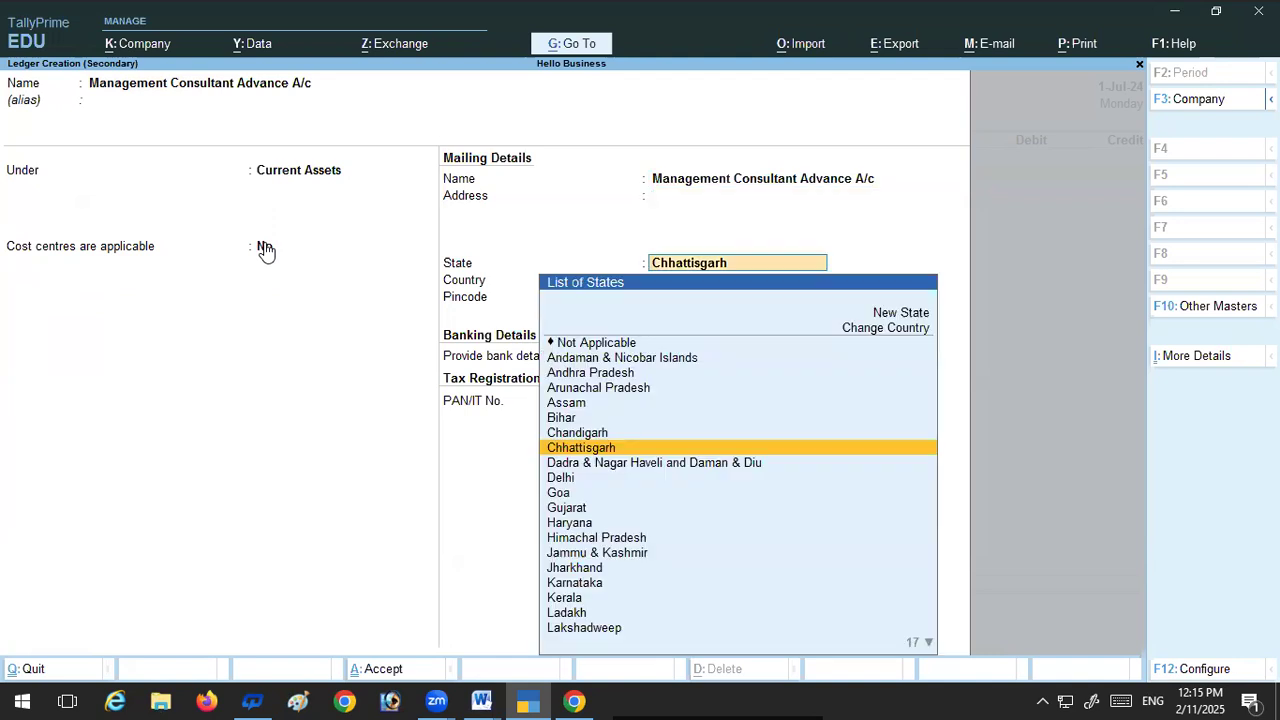
{"action": "key", "text": "Return"}
{"action": "key", "text": "Return"}
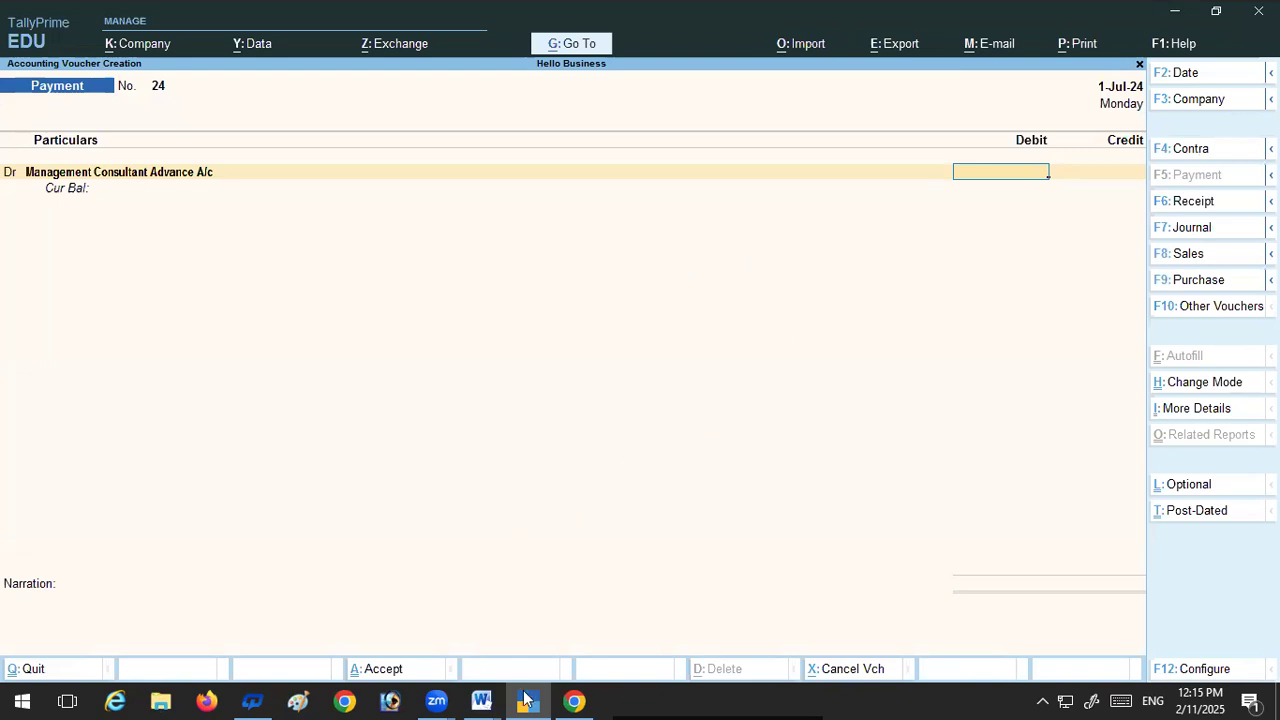
Step: Debit the Management Consultant Advance ledger with 2,400 and choose HDFC A/c as the credit ledger
{"action": "mouse_move", "coordinate": [530, 698]}
{"action": "type", "text": "2400"}
{"action": "key", "text": "Return"}
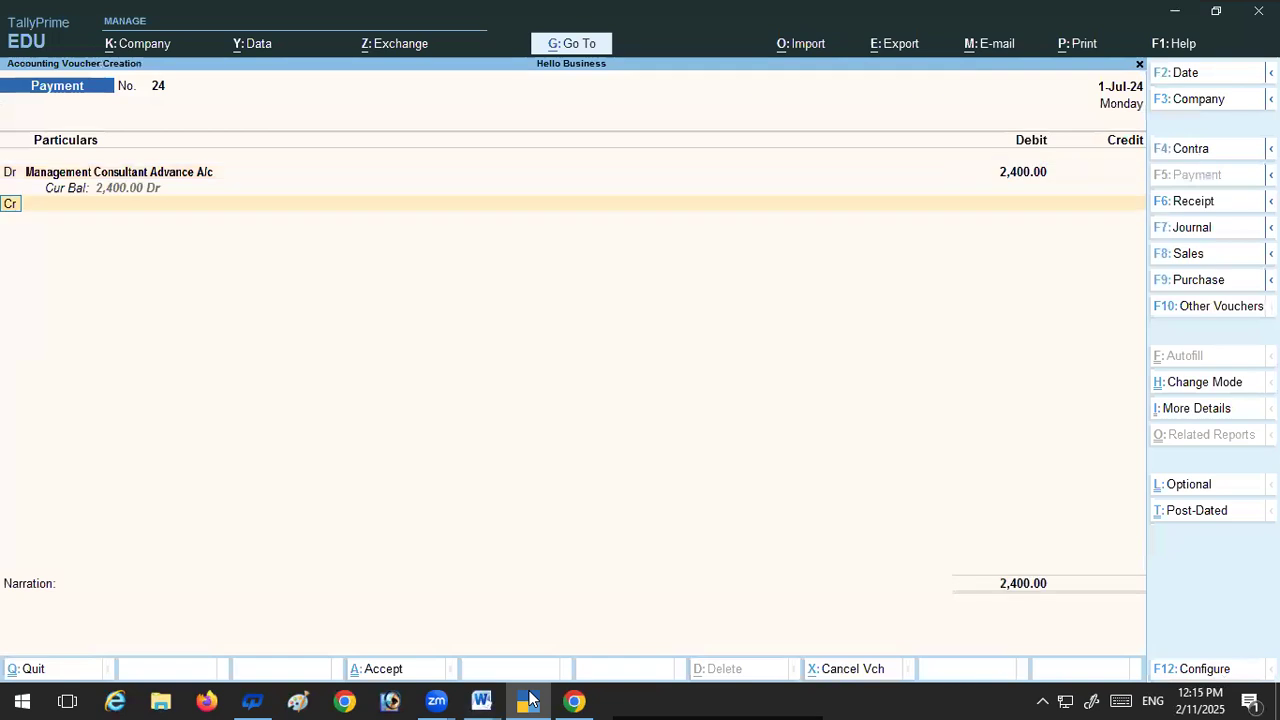
{"action": "key", "text": "Return"}
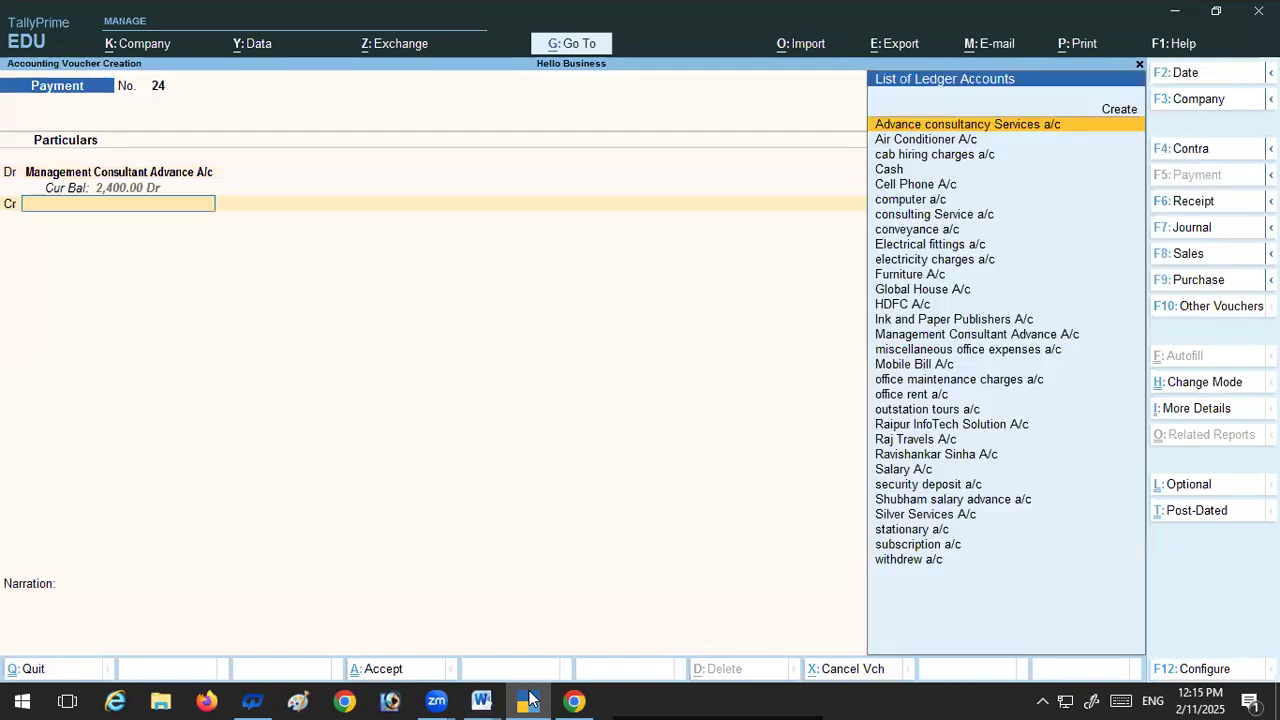
{"action": "left_click", "coordinate": [898, 306]}
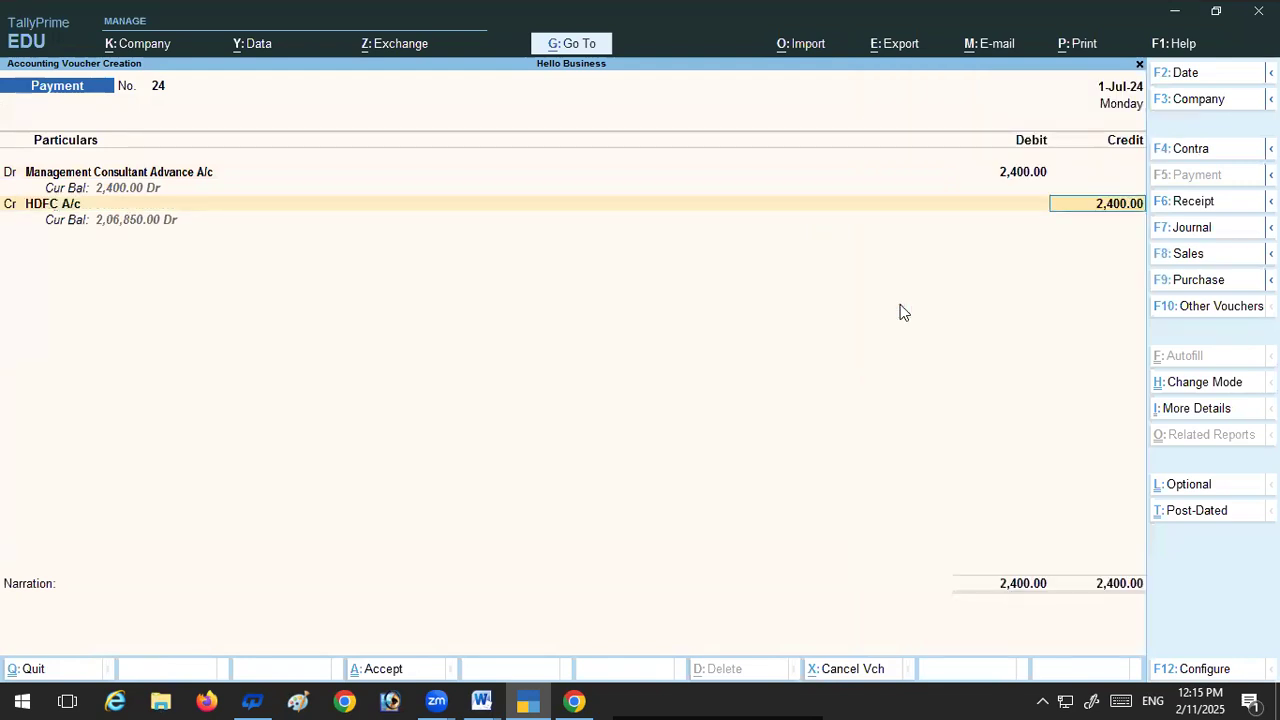
Step: Accept the credit amount and the default cheque allocation for HDFC A/c, and save the payment voucher
{"action": "key", "text": "Return"}
{"action": "key", "text": "Return"}
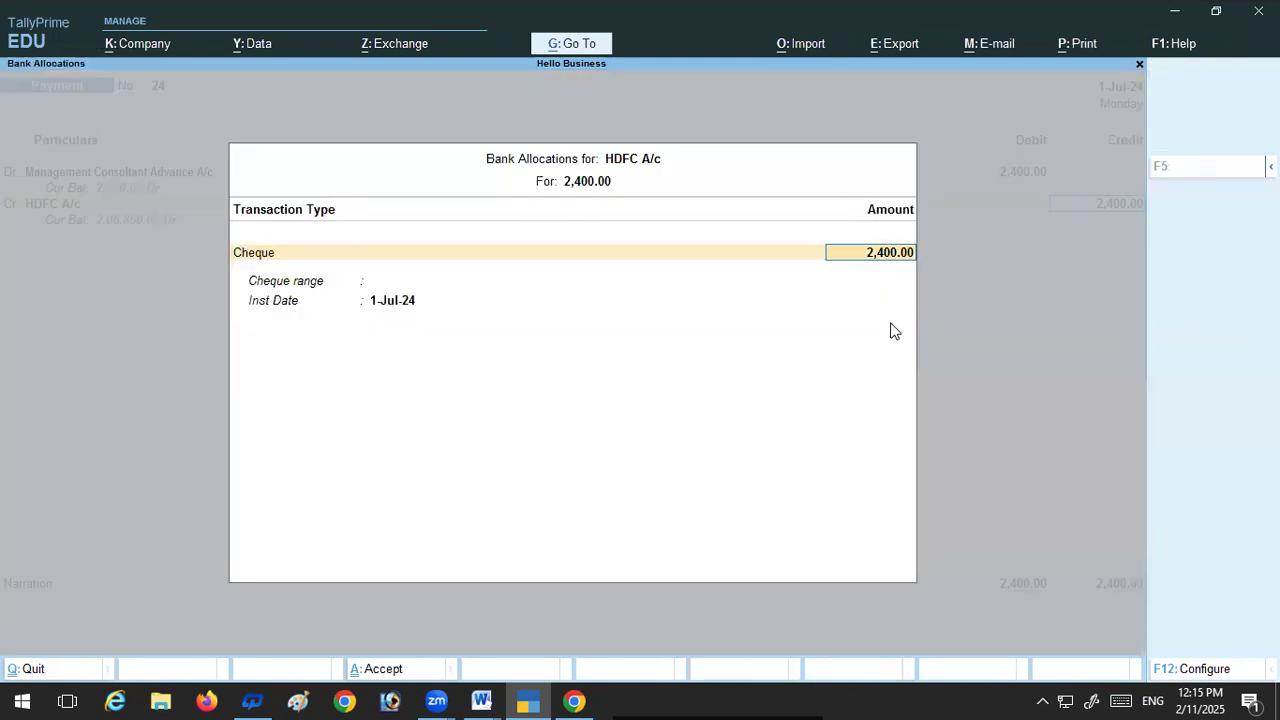
{"action": "key", "text": "Return"}
{"action": "key", "text": "Return"}
{"action": "key", "text": "Return"}
{"action": "key", "text": "Return"}
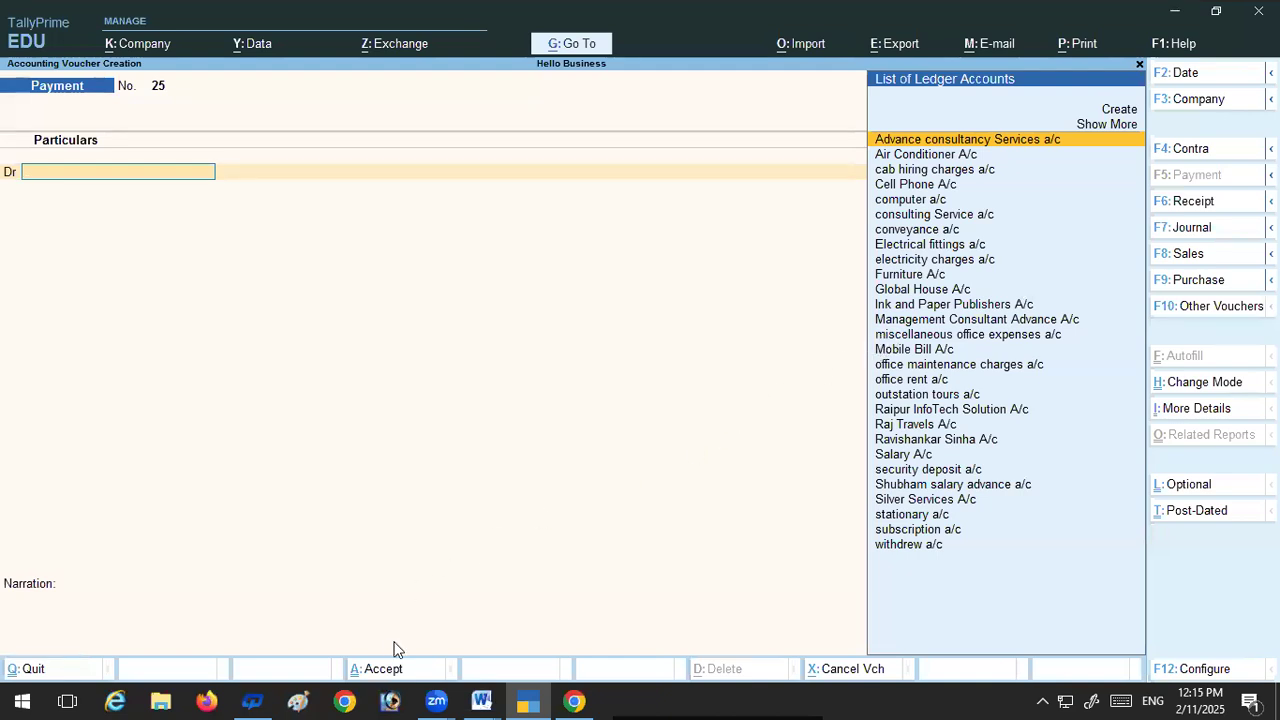
Step: Read transaction 40 about salaries and the salary advance in the exercise_Month_next_July Word document, and return to TallyPrime
{"action": "left_click", "coordinate": [482, 701]}
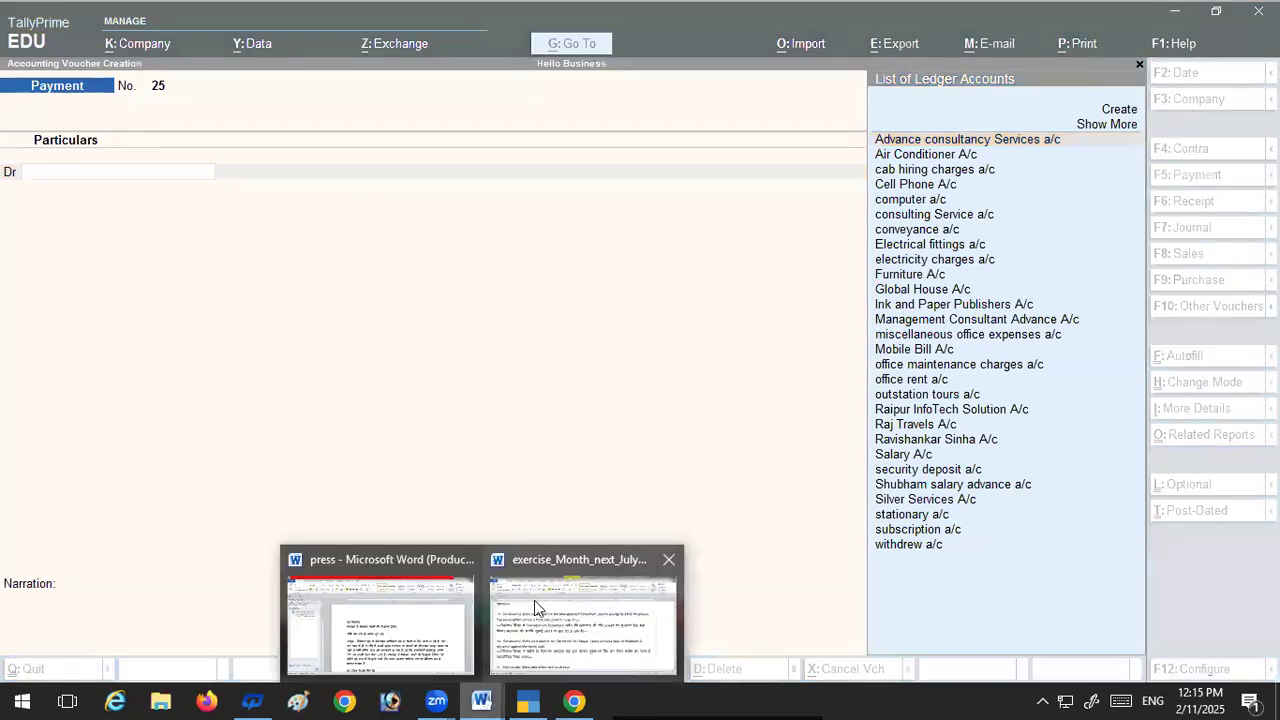
{"action": "left_click", "coordinate": [534, 598]}
{"action": "scroll", "coordinate": [241, 470], "scroll_direction": "down", "scroll_amount": 1}
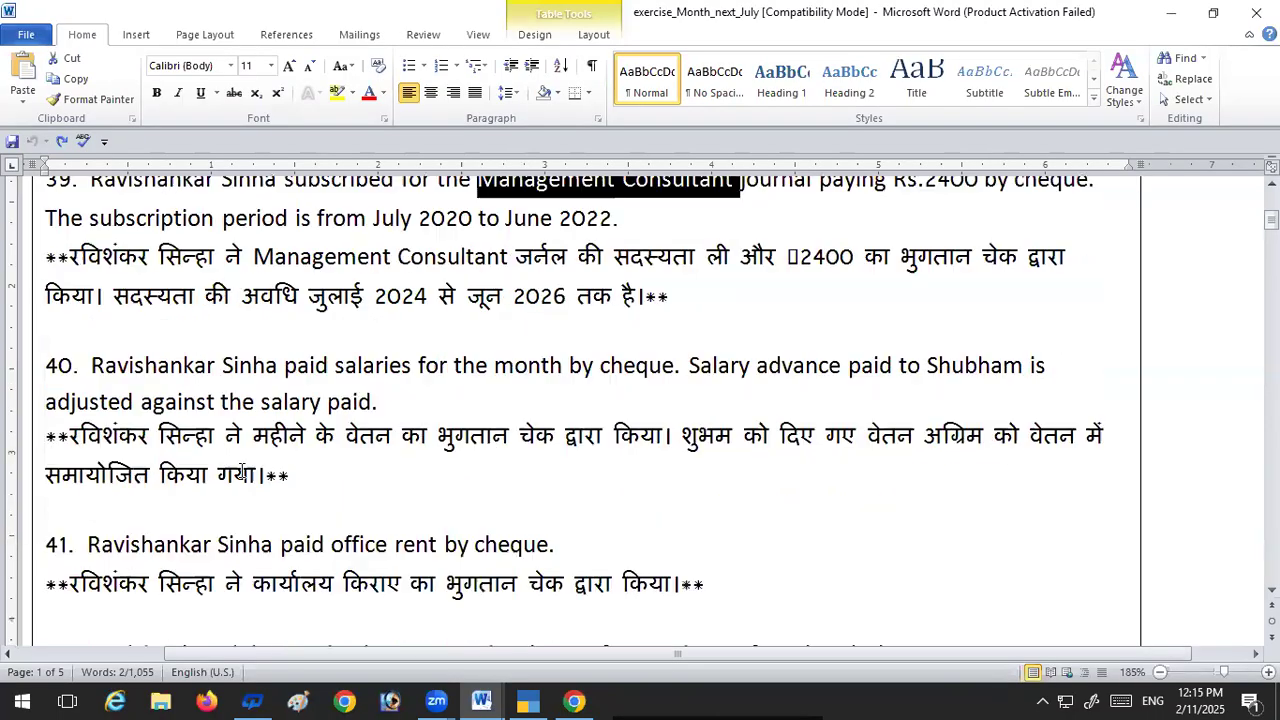
{"action": "scroll", "coordinate": [241, 470], "scroll_direction": "down", "scroll_amount": 1}
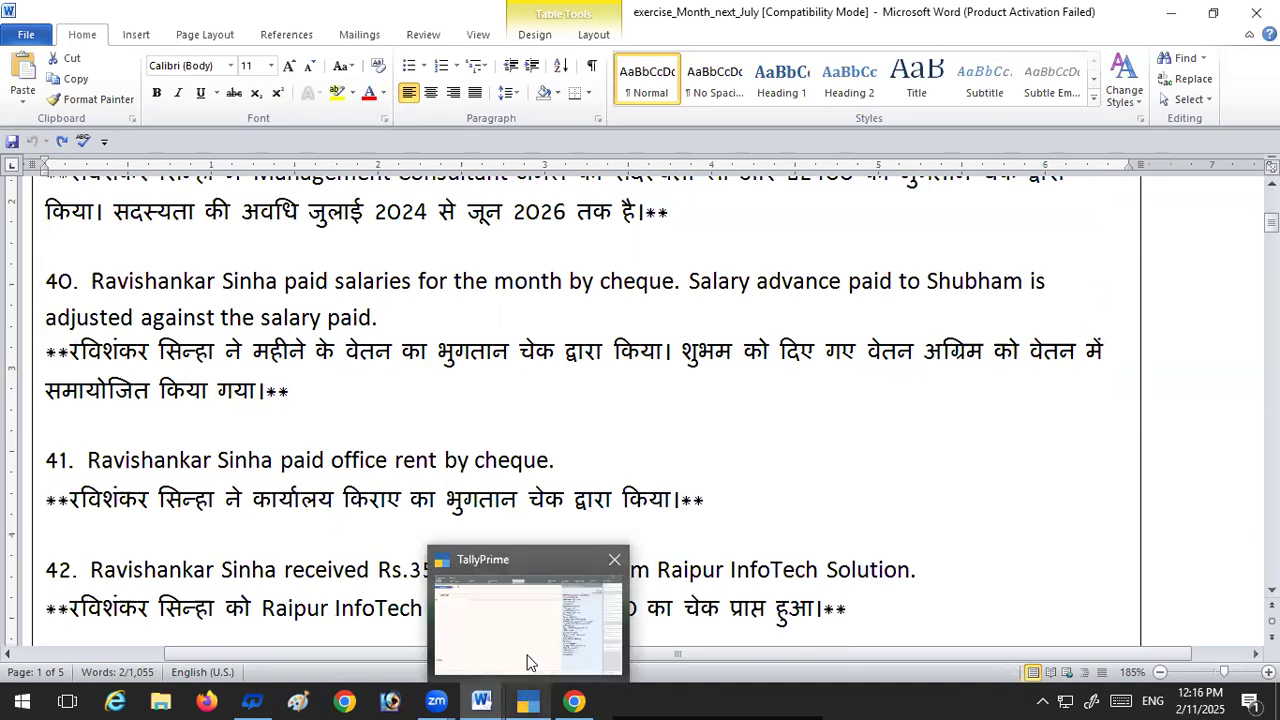
{"action": "left_click", "coordinate": [530, 620]}
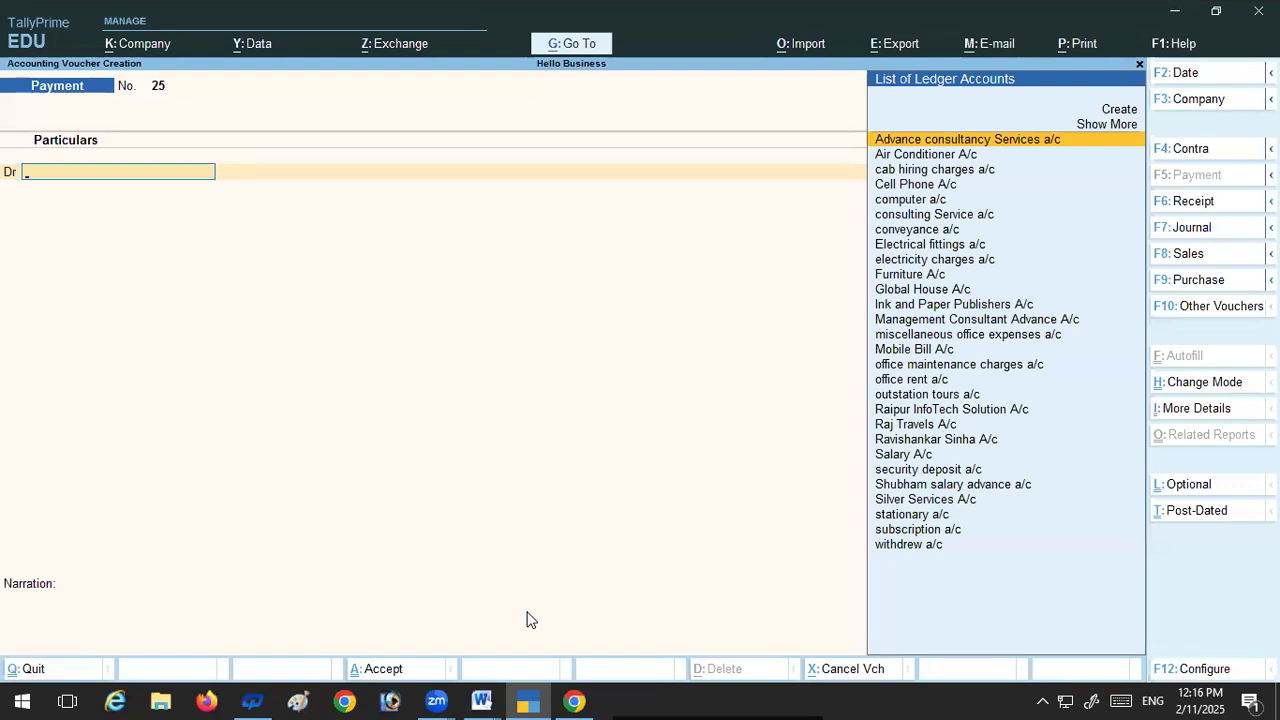
Step: Debit Salary A/c with 12,400 in the new payment voucher
{"action": "type", "text": "S"}
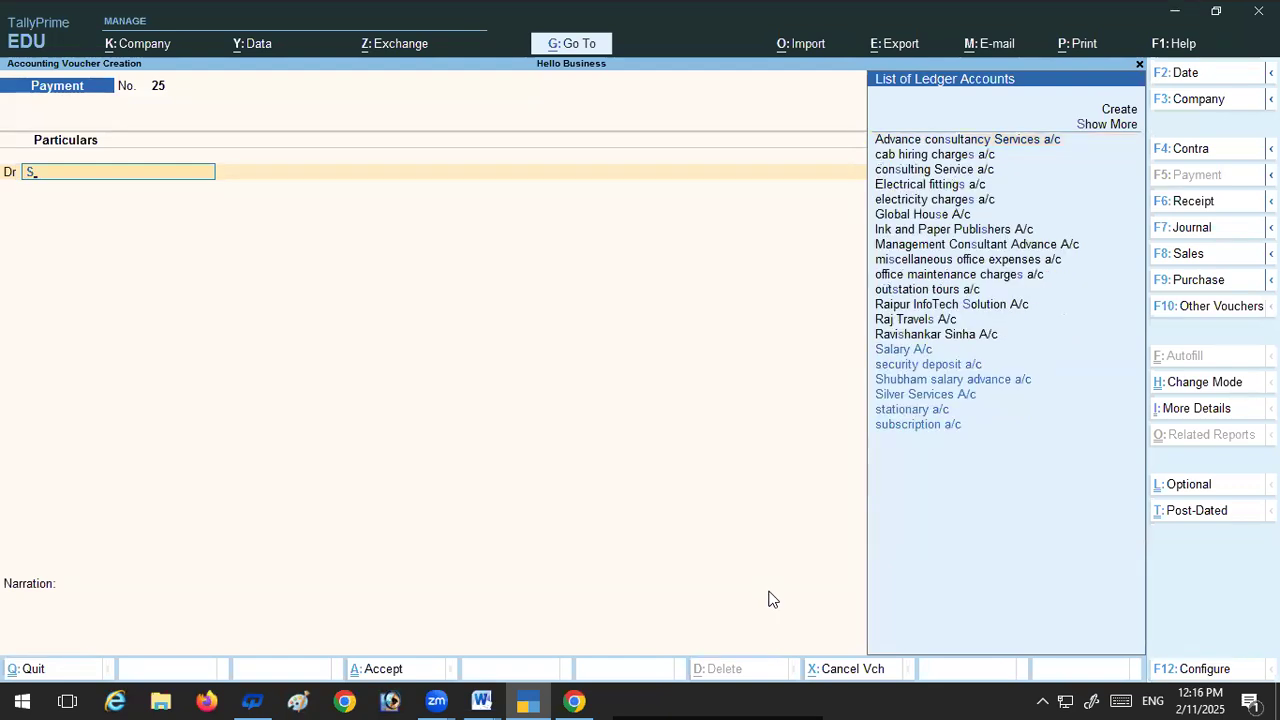
{"action": "left_click", "coordinate": [902, 360]}
{"action": "type", "text": "12400"}
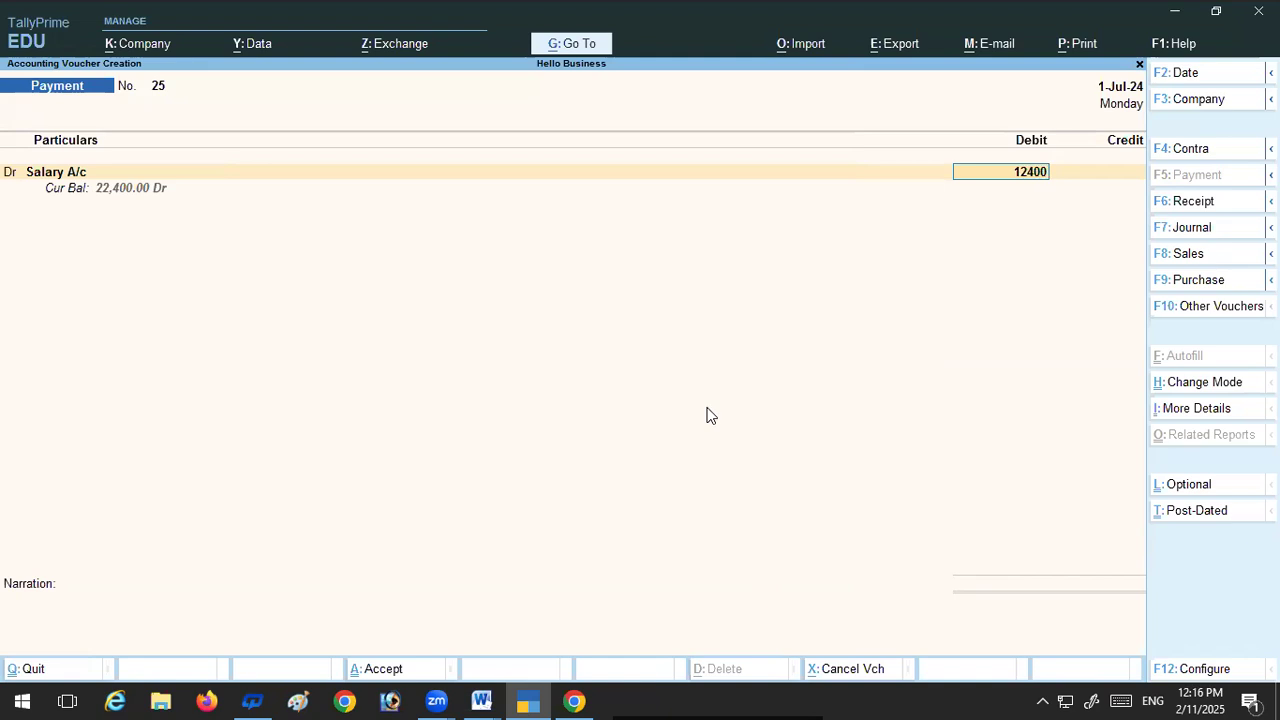
{"action": "key", "text": "Return"}
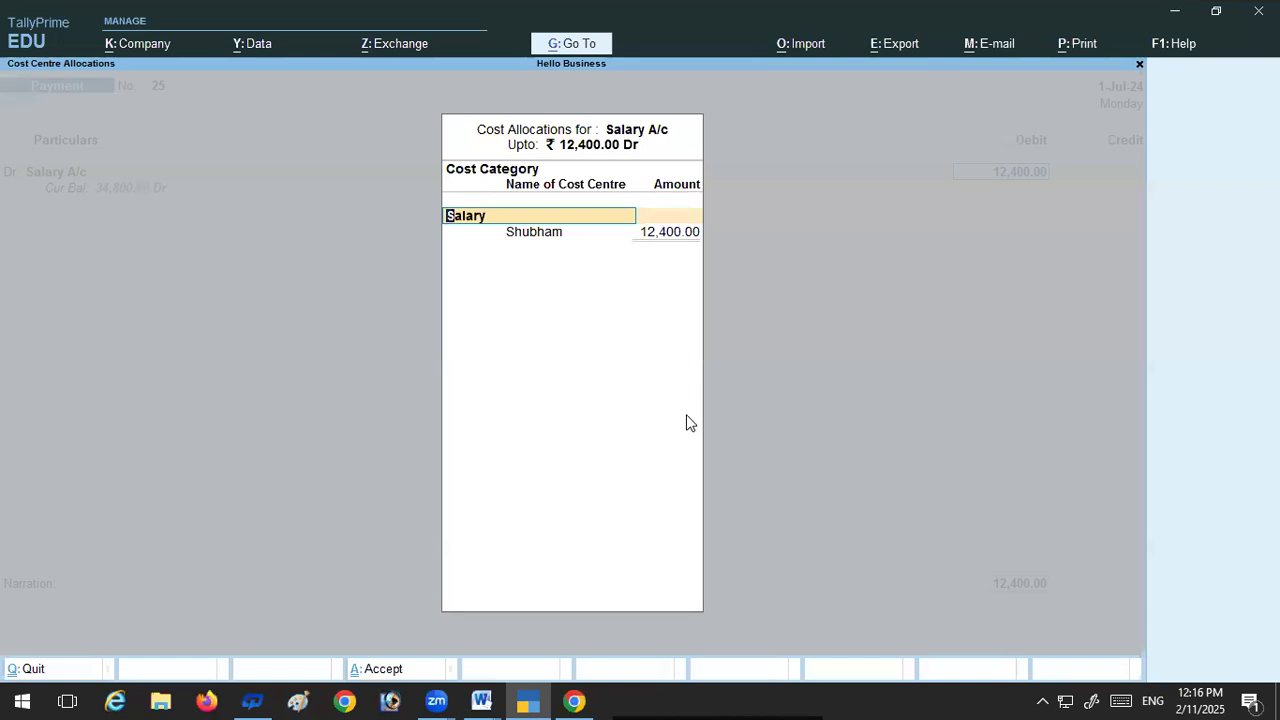
Step: Under the Salary cost category, reselect the first employee's cost centre and allocate 4,500 to it
{"action": "key", "text": "Return"}
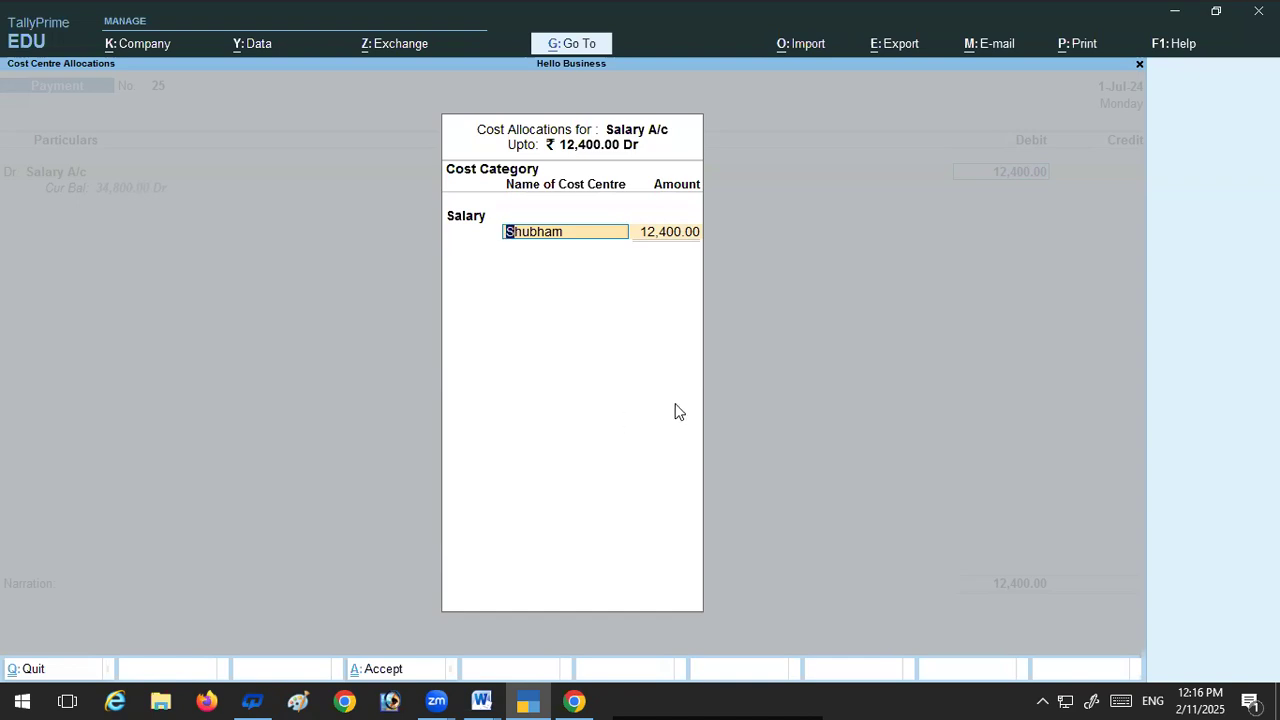
{"action": "key", "text": "space"}
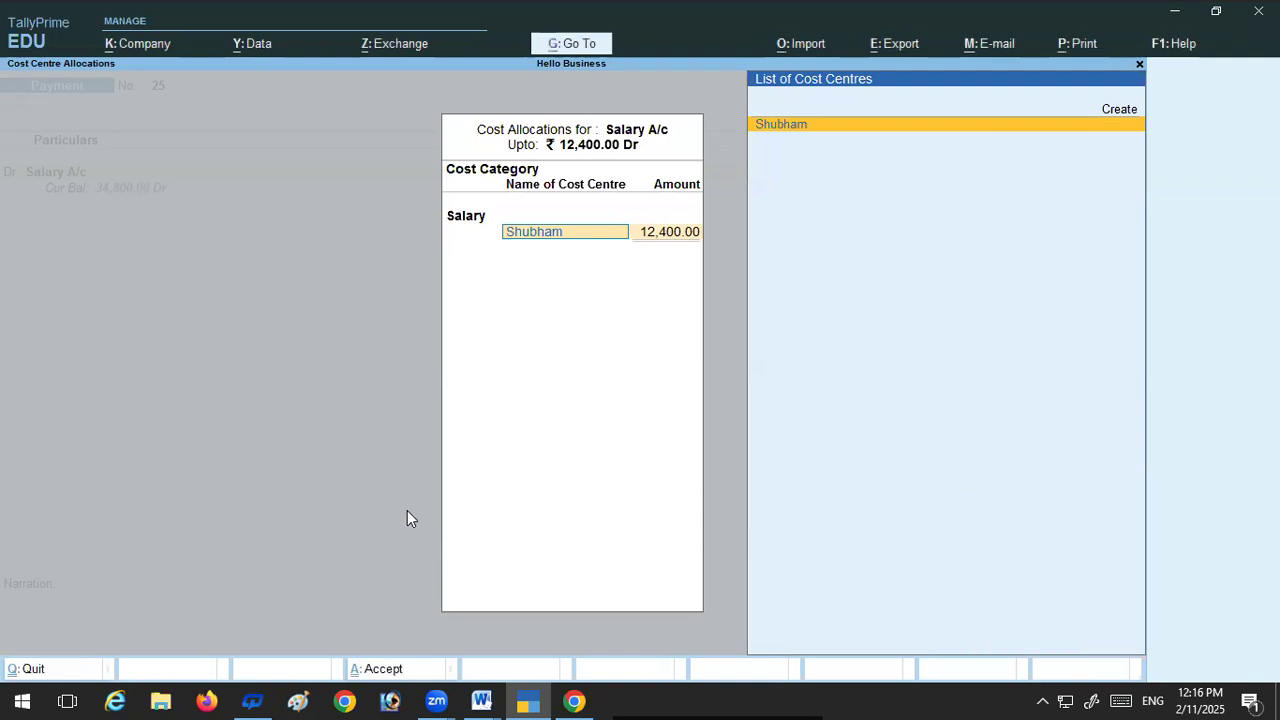
{"action": "key", "text": "BackSpace"}
{"action": "key", "text": "BackSpace"}
{"action": "key", "text": "BackSpace"}
{"action": "key", "text": "BackSpace"}
{"action": "key", "text": "BackSpace"}
{"action": "key", "text": "BackSpace"}
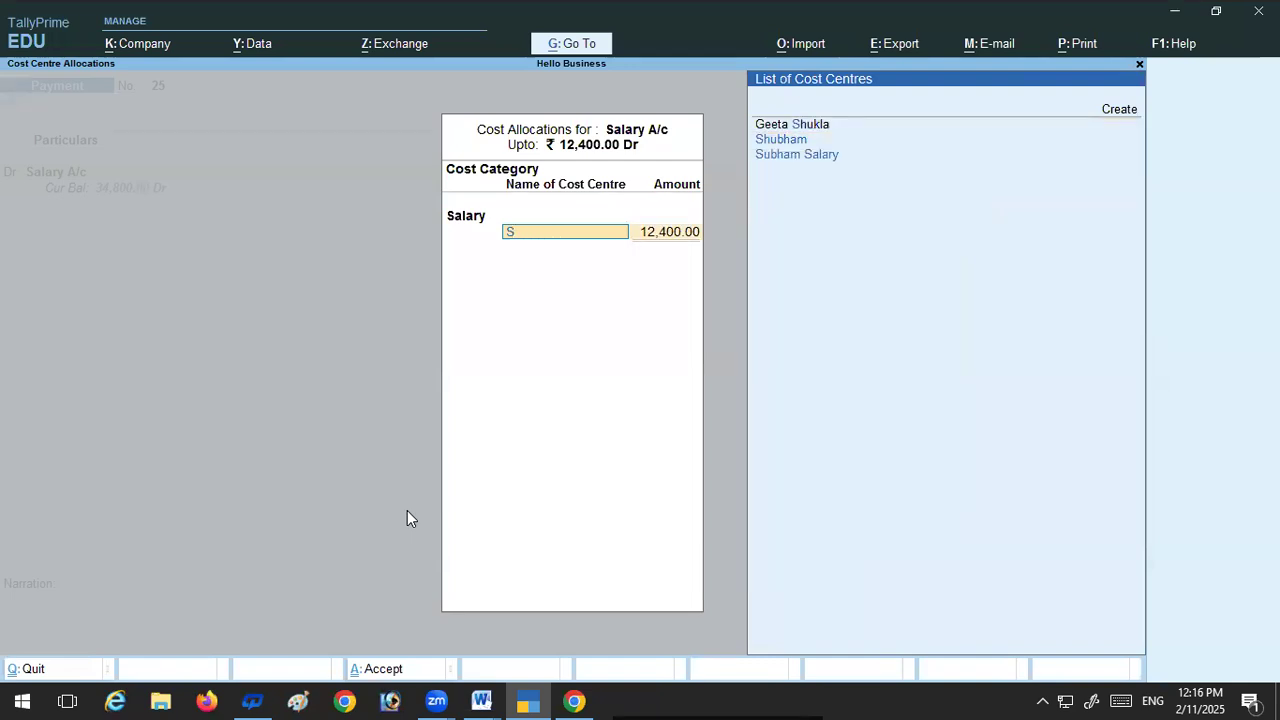
{"action": "key", "text": "BackSpace"}
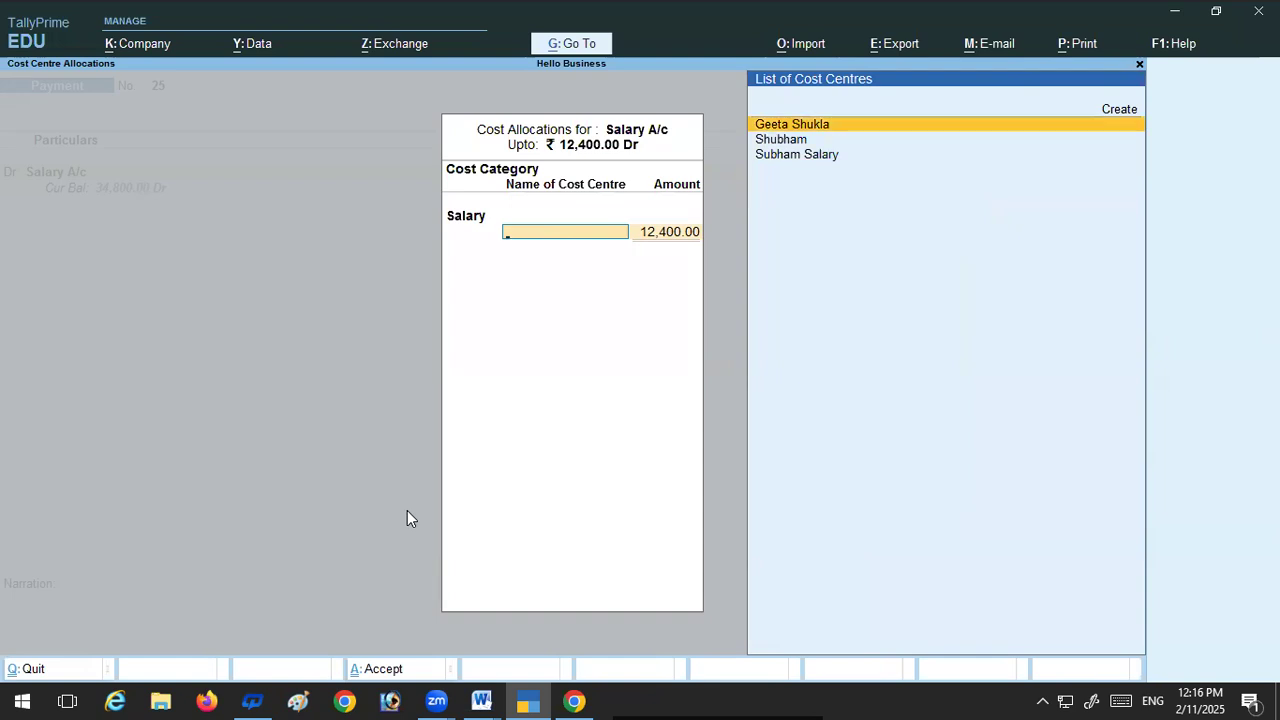
{"action": "key", "text": "Down"}
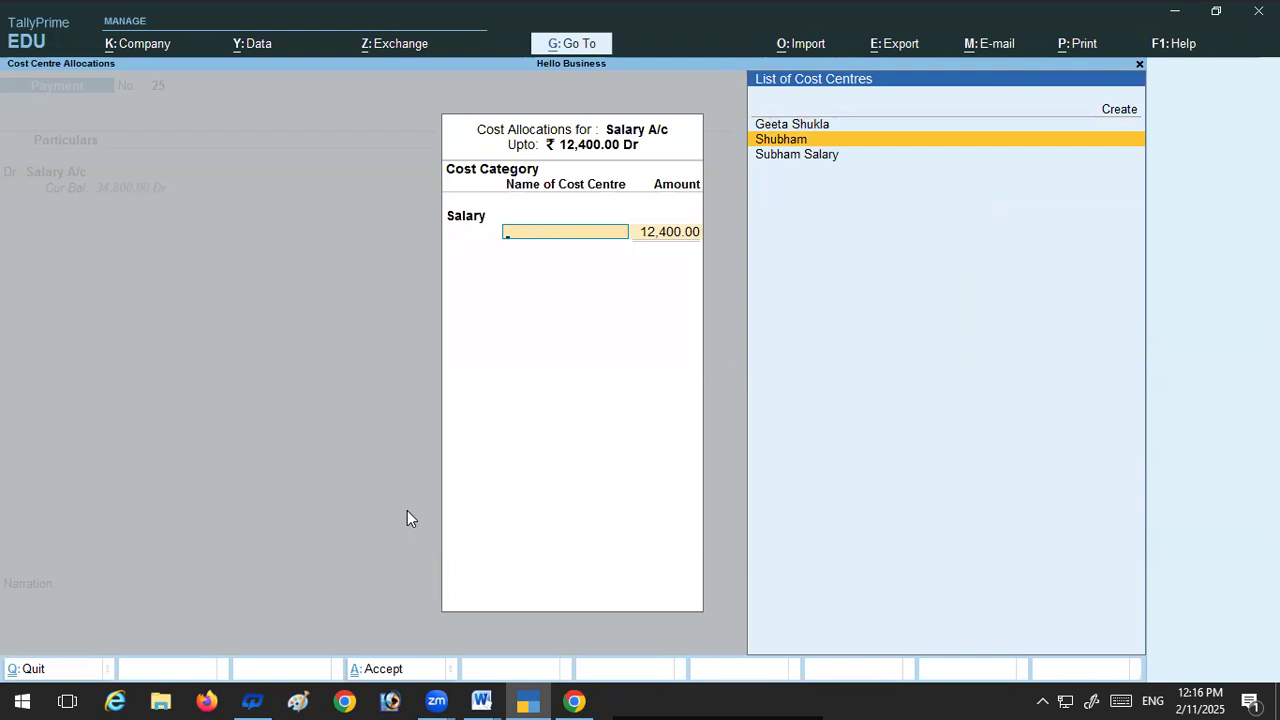
{"action": "key", "text": "Return"}
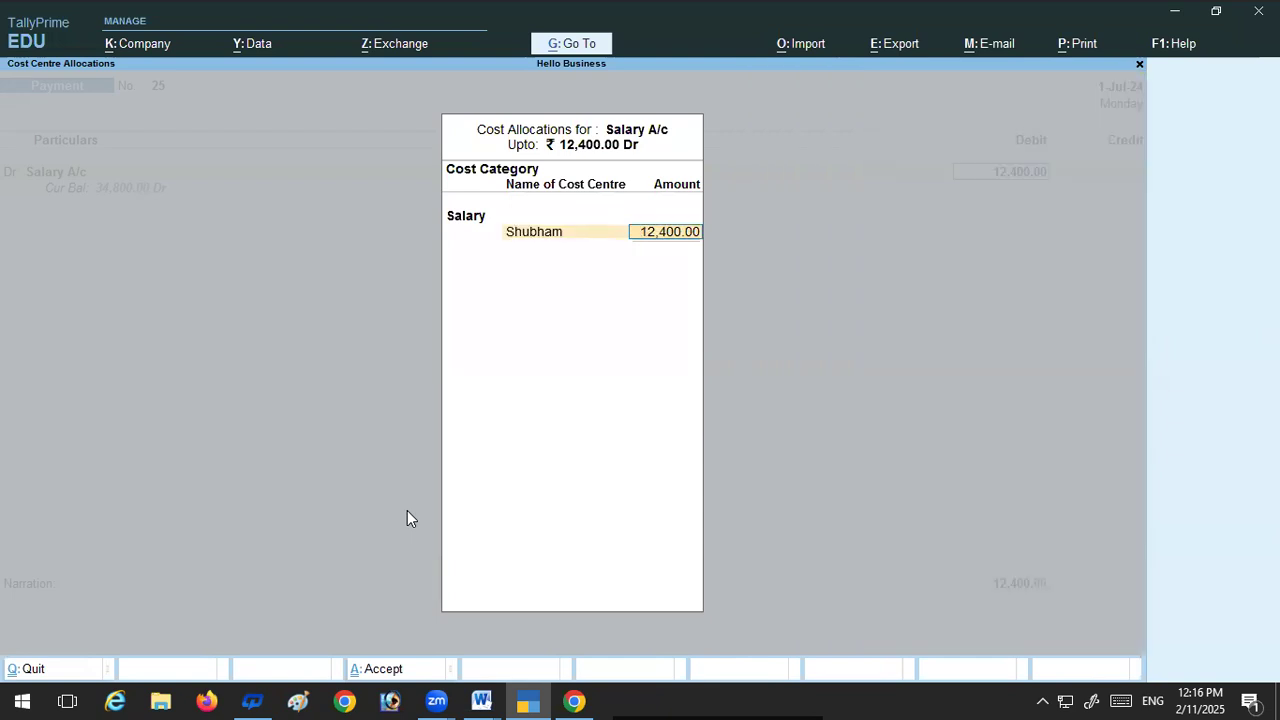
{"action": "type", "text": "40"}
{"action": "key", "text": "BackSpace"}
{"action": "type", "text": "500"}
{"action": "key", "text": "Return"}
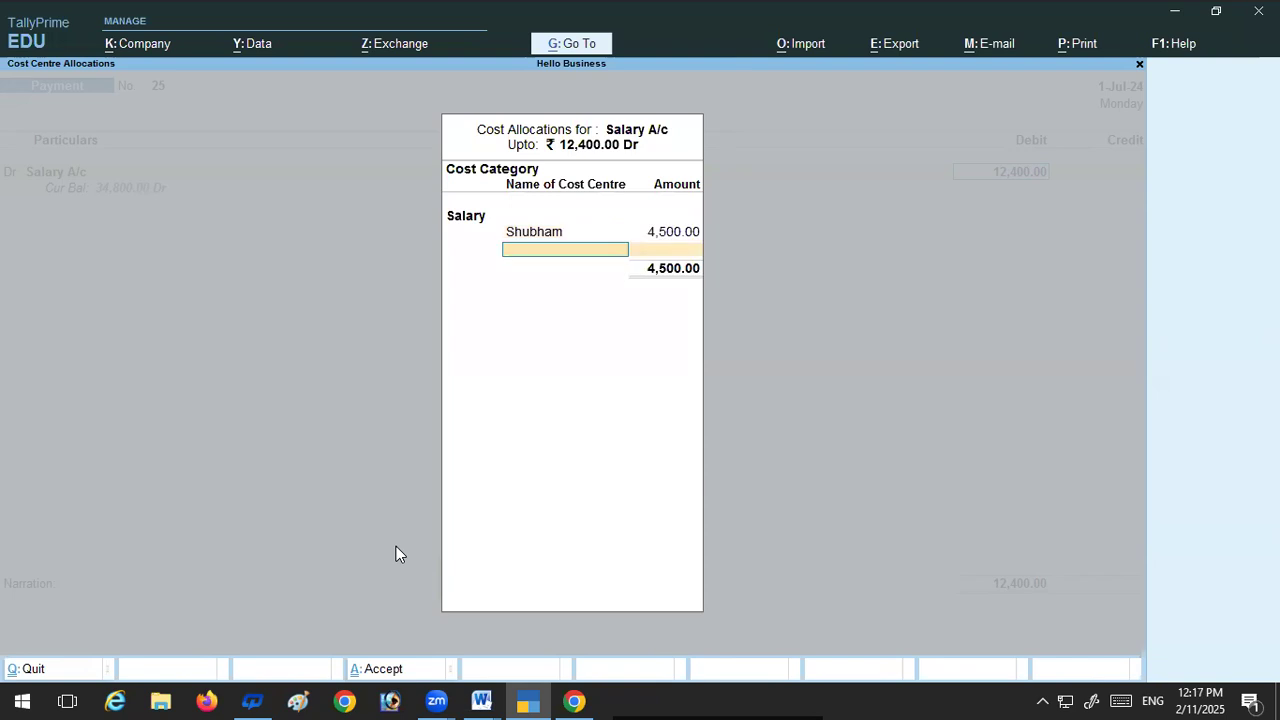
Step: Add the second employee's cost centre to the salary allocation with an amount of 4,500
{"action": "key", "text": "Return"}
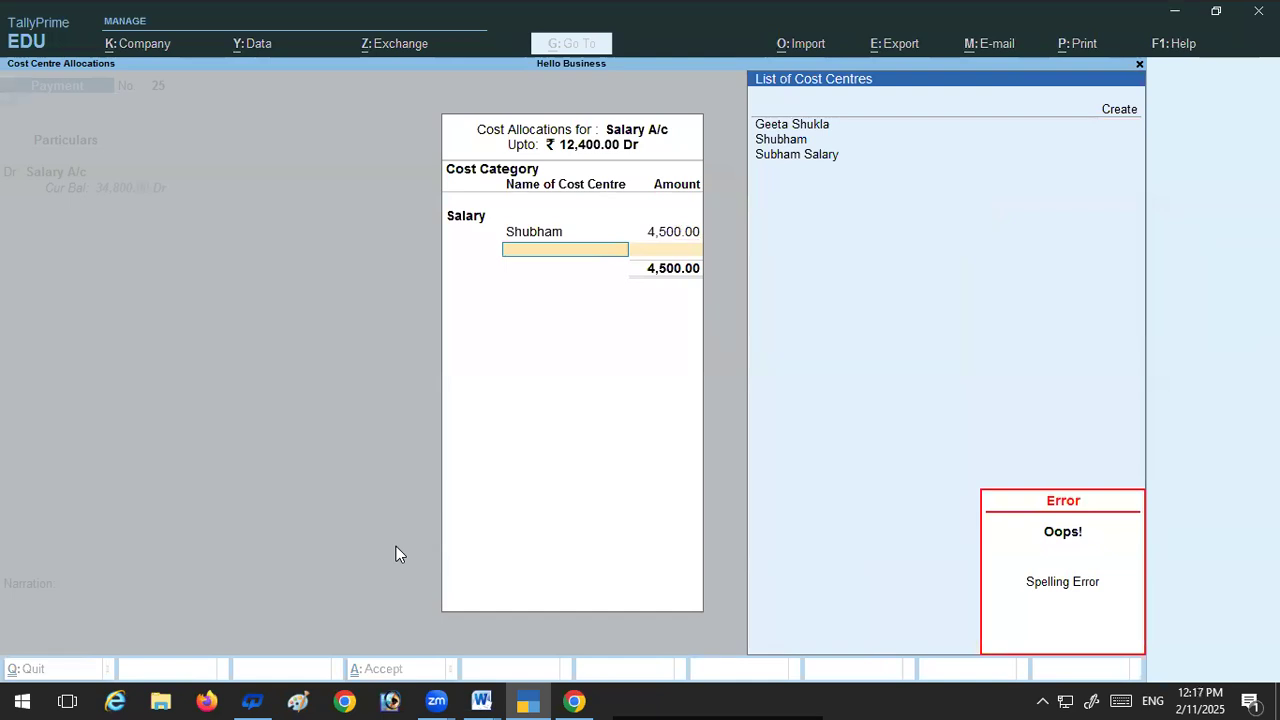
{"action": "key", "text": "Return"}
{"action": "key", "text": "Return"}
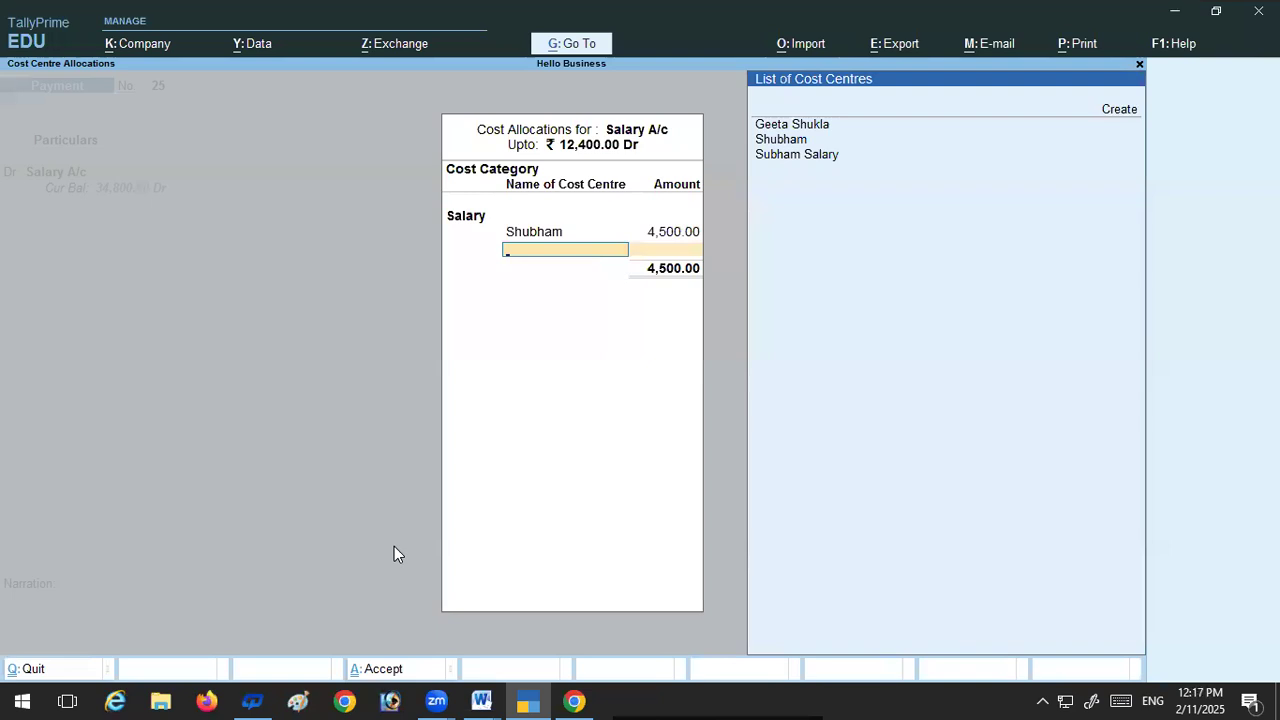
{"action": "left_click", "coordinate": [825, 130]}
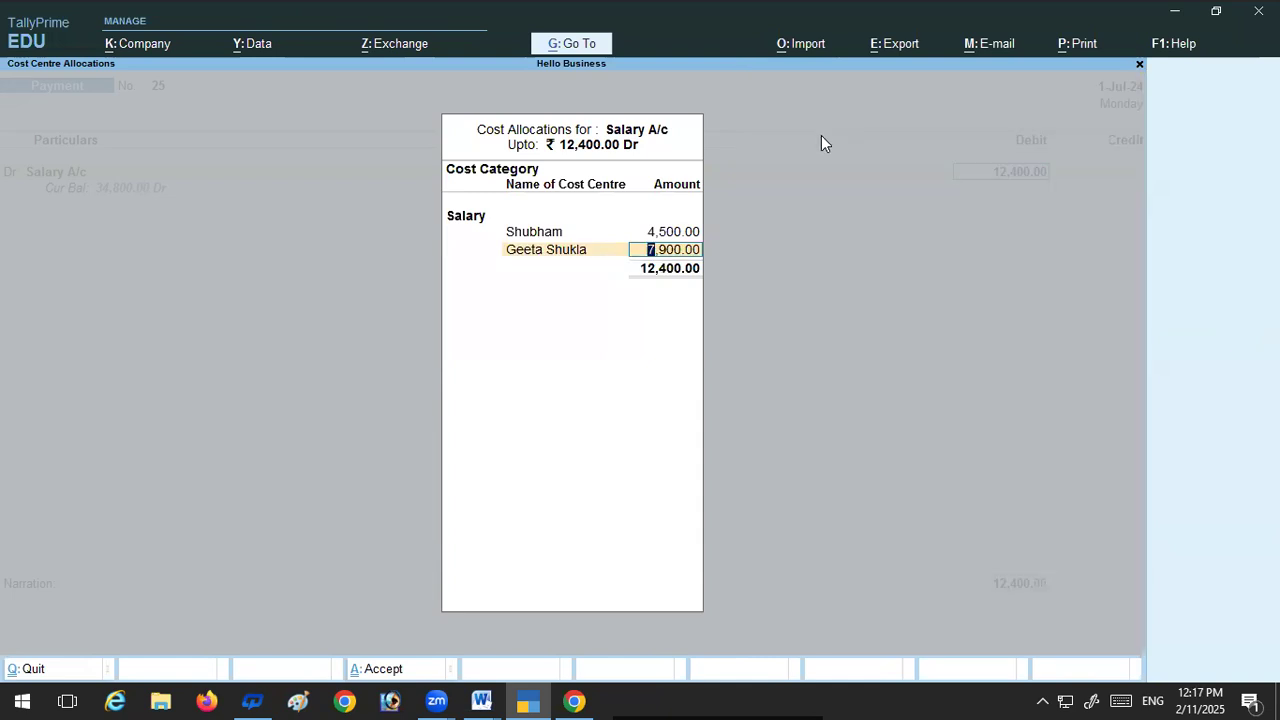
{"action": "type", "text": "4,500"}
{"action": "key", "text": "Return"}
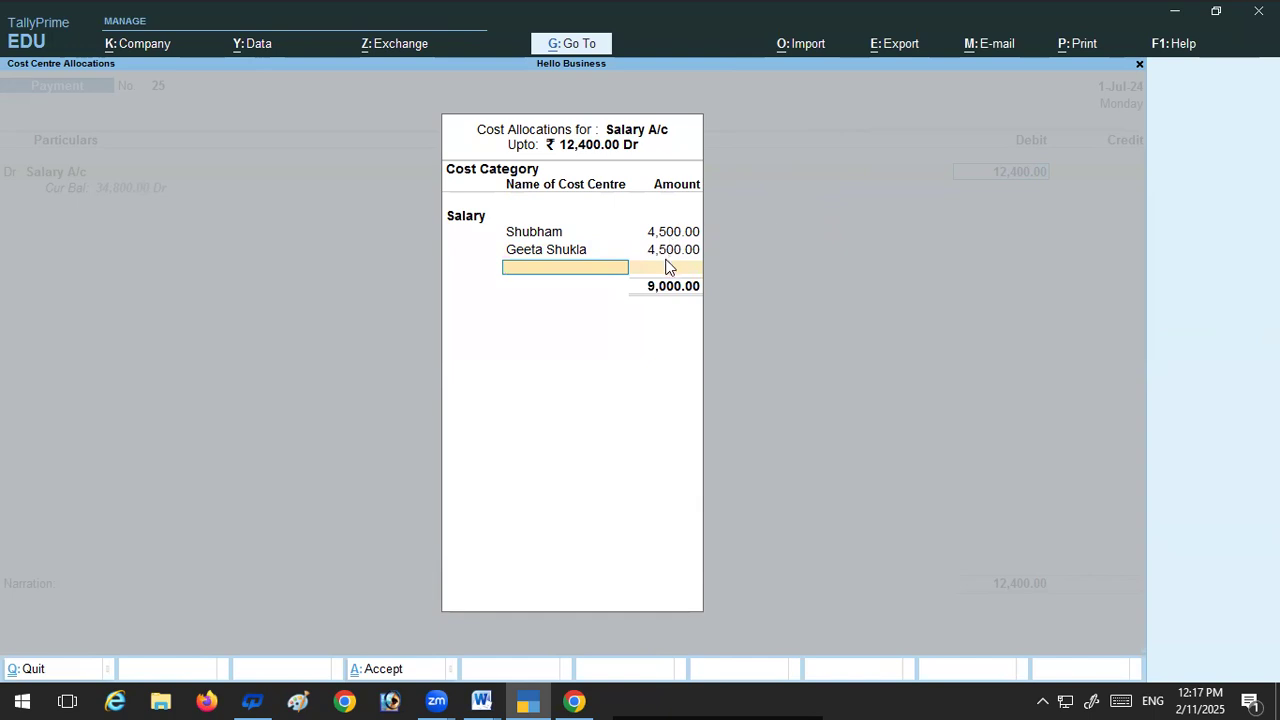
Step: Leave the cost allocations, set the Salary A/c debit to 9,400 and credit it to HDFC A/c
{"action": "key", "text": "Escape"}
{"action": "key", "text": "y"}
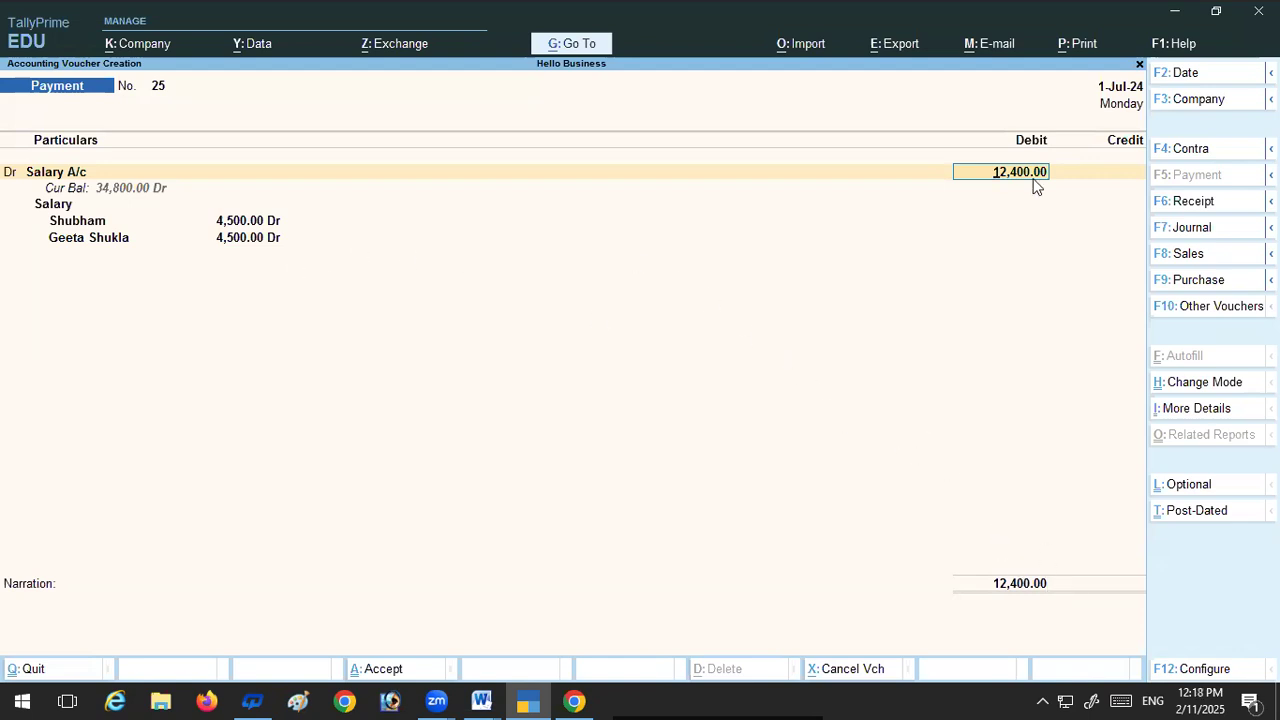
{"action": "key", "text": "BackSpace"}
{"action": "type", "text": "9400"}
{"action": "key", "text": "Return"}
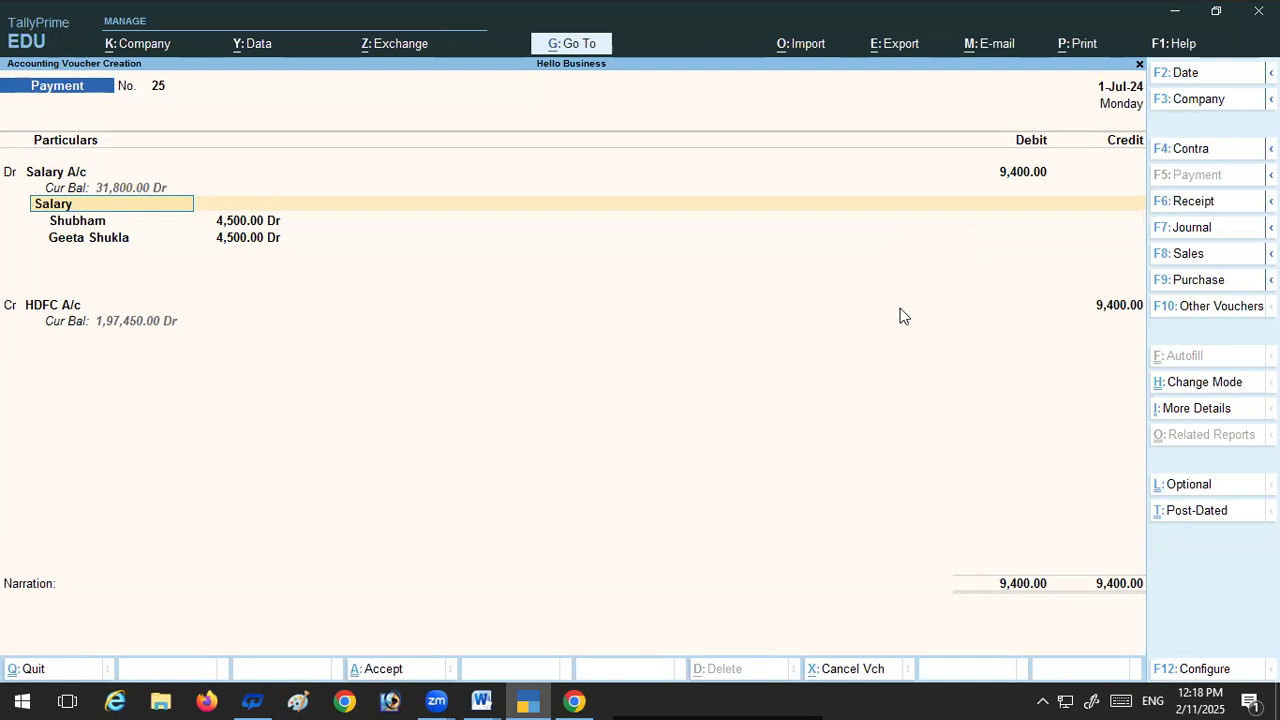
Step: Keep both employees' allocations and try to allocate a further 400 to the second employee's cost centre
{"action": "key", "text": "Return"}
{"action": "key", "text": "Return"}
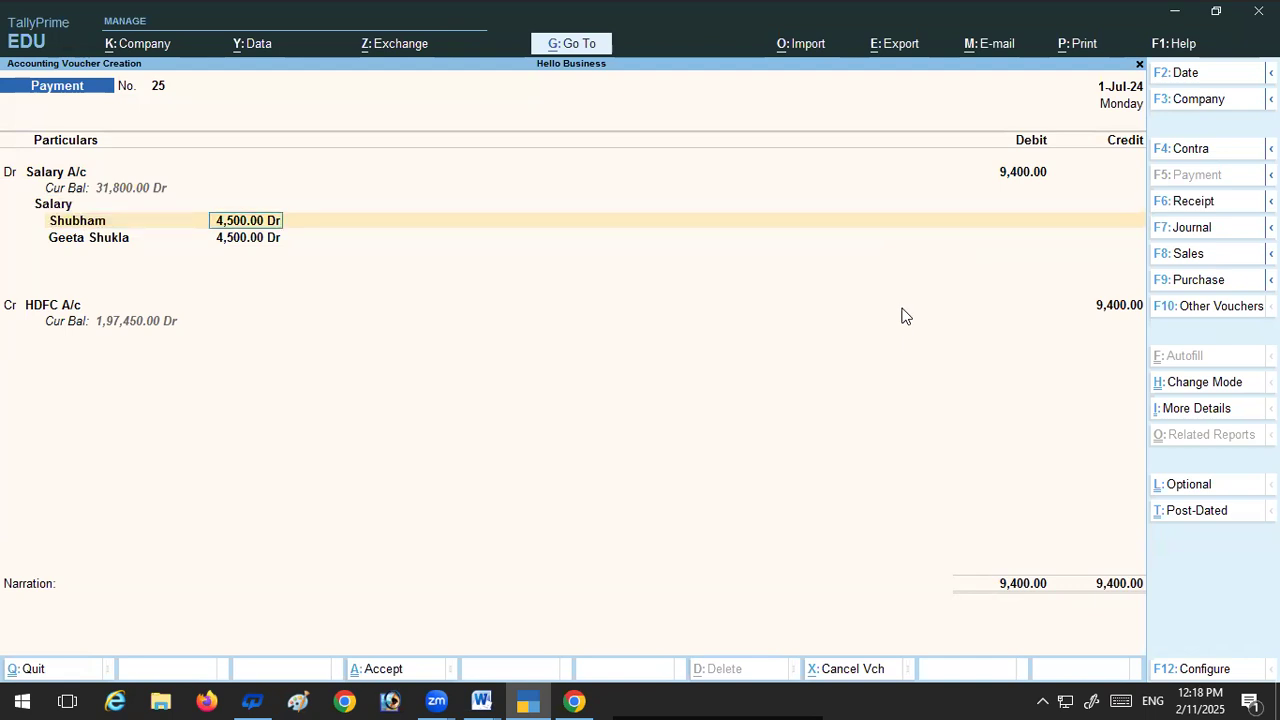
{"action": "key", "text": "Return"}
{"action": "key", "text": "Return"}
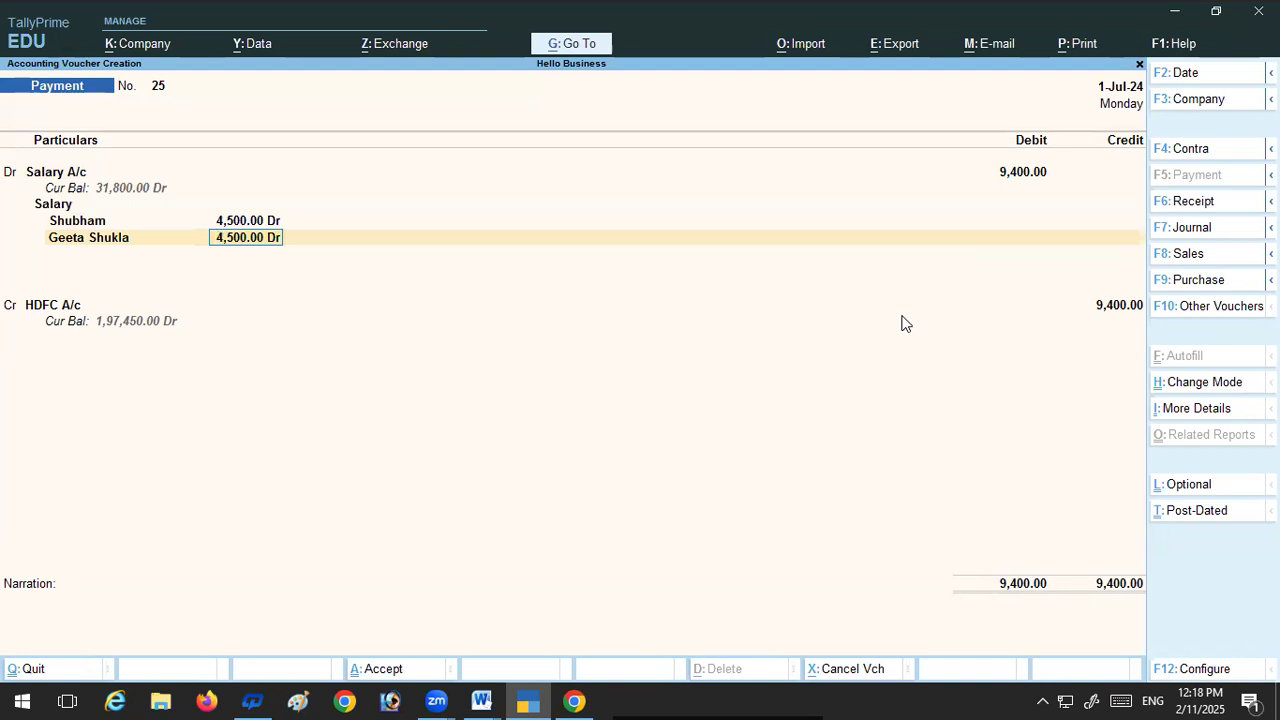
{"action": "key", "text": "Return"}
{"action": "key", "text": "Return"}
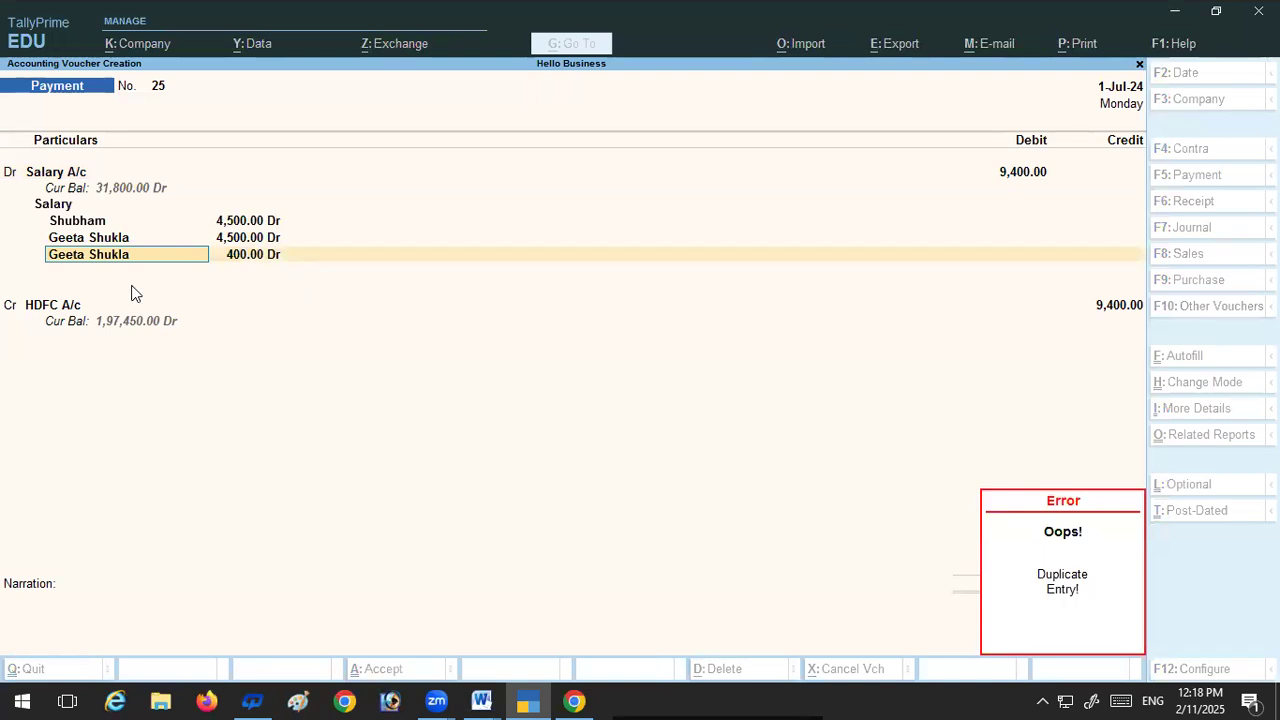
Step: Clear the duplicate cost centre entry and quit the salary payment voucher without saving
{"action": "key", "text": "Escape"}
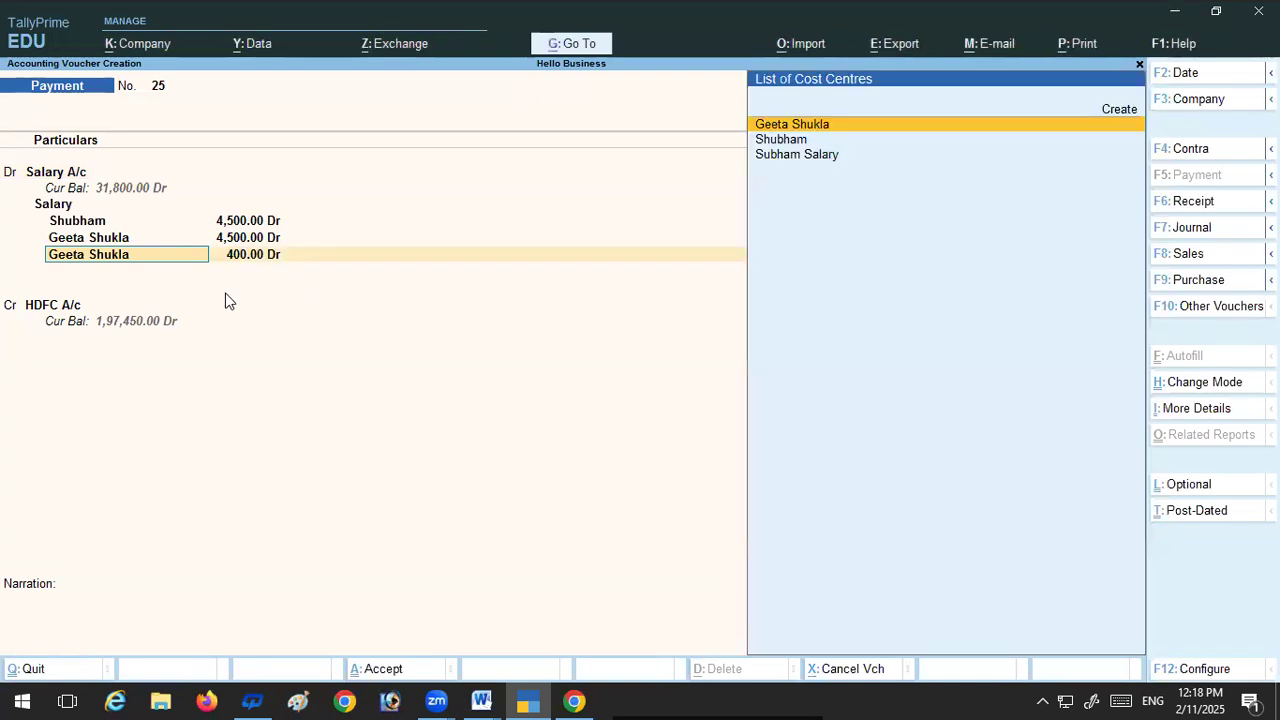
{"action": "key", "text": "BackSpace"}
{"action": "key", "text": "Escape"}
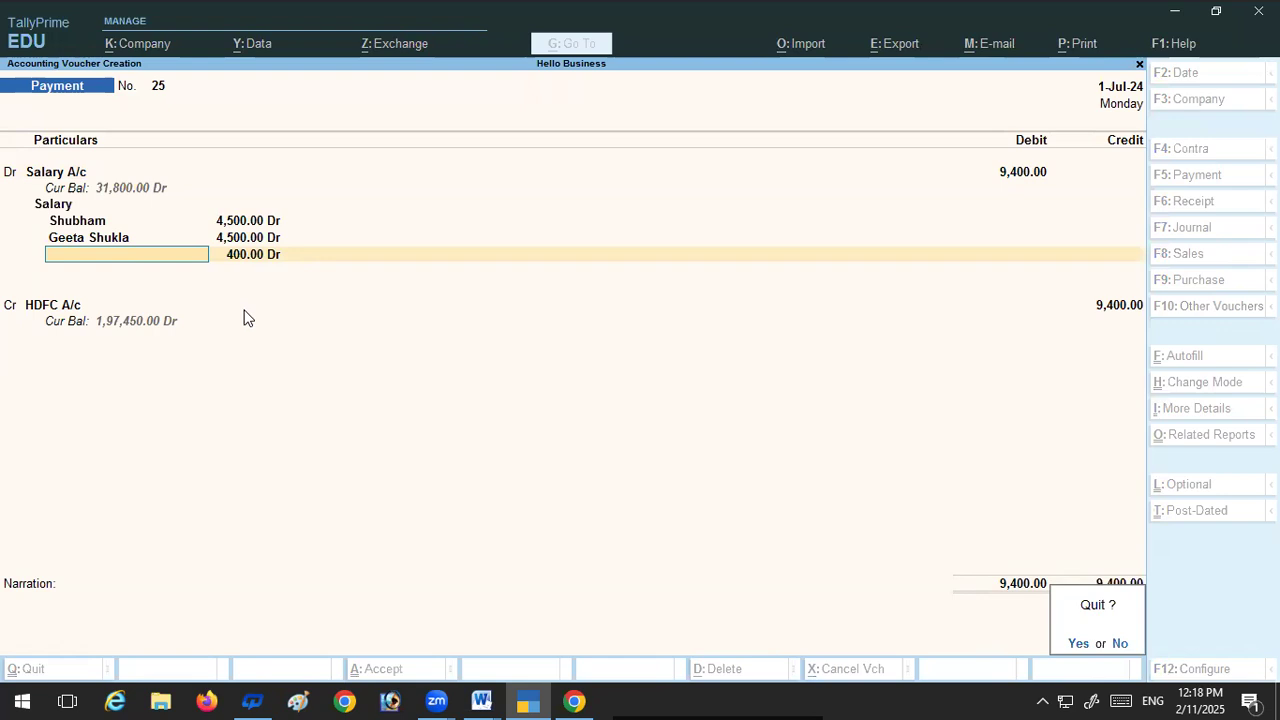
{"action": "key", "text": "y"}
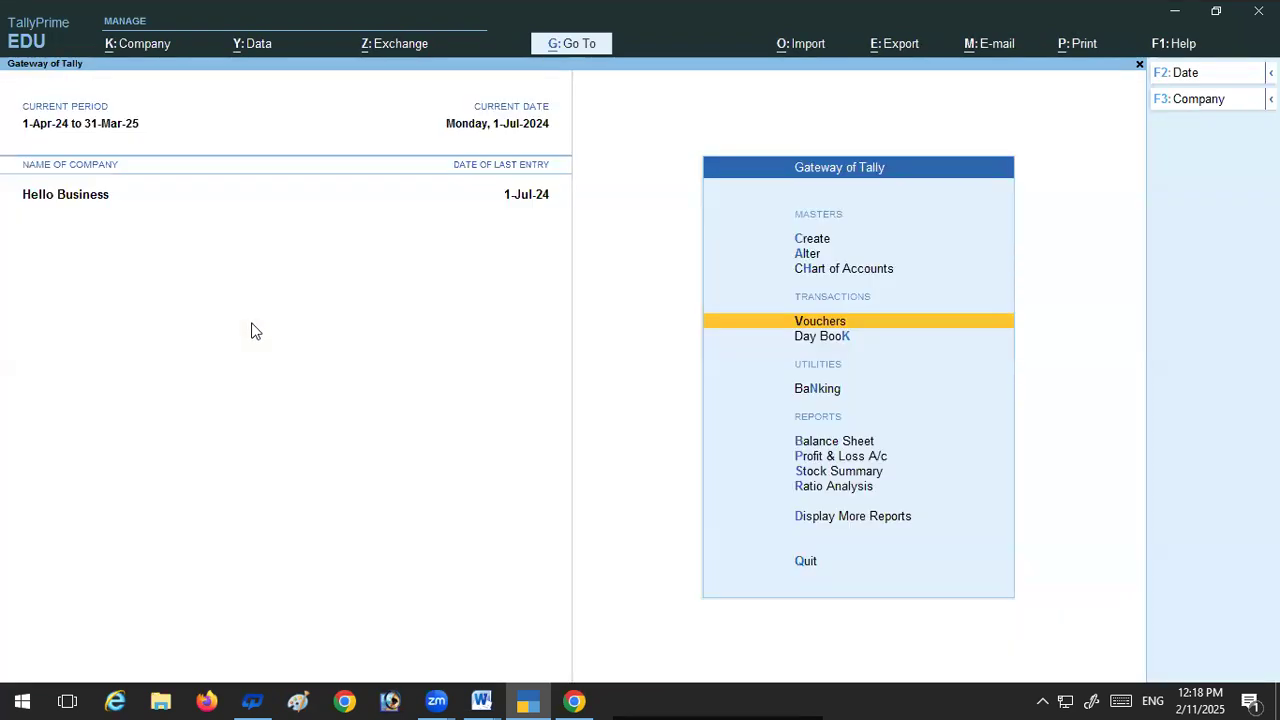
Step: Reopen voucher entry and select Salary A/c as the debit ledger of the payment voucher
{"action": "key", "text": "Return"}
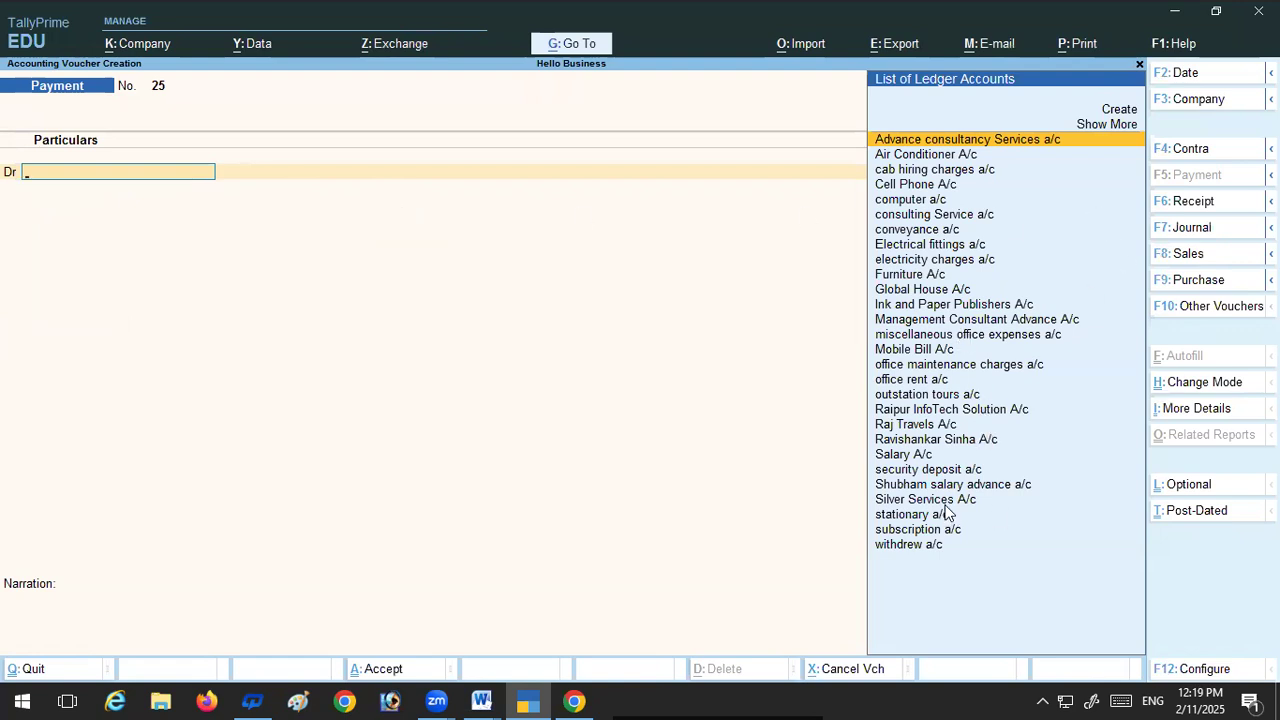
{"action": "type", "text": "S"}
{"action": "left_click", "coordinate": [910, 350]}
{"action": "left_click", "coordinate": [910, 350]}
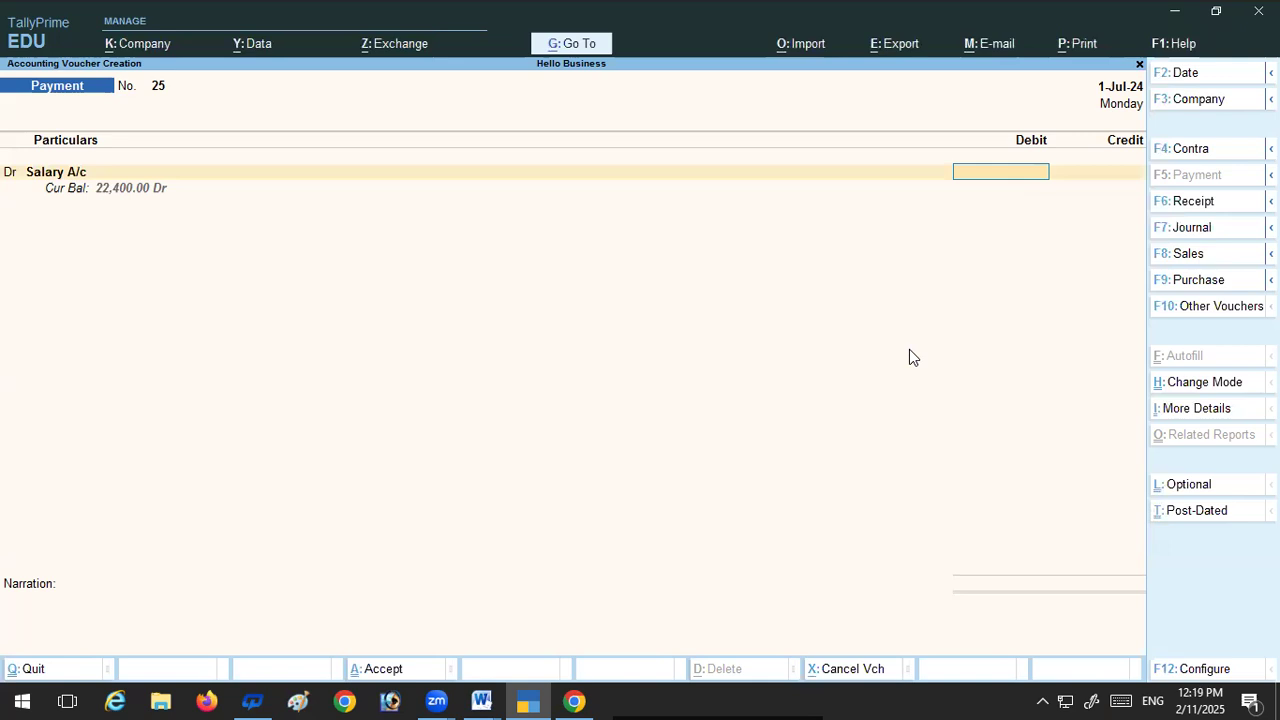
Step: Set the Salary A/c debit to 12,400 and keep Salary as the cost category for its allocation
{"action": "type", "text": "12"}
{"action": "key", "text": "BackSpace"}
{"action": "key", "text": "BackSpace"}
{"action": "type", "text": "9"}
{"action": "type", "text": "400"}
{"action": "key", "text": "BackSpace"}
{"action": "key", "text": "BackSpace"}
{"action": "key", "text": "BackSpace"}
{"action": "key", "text": "BackSpace"}
{"action": "type", "text": "12"}
{"action": "type", "text": "00"}
{"action": "key", "text": "BackSpace"}
{"action": "key", "text": "BackSpace"}
{"action": "type", "text": "400"}
{"action": "key", "text": "Return"}
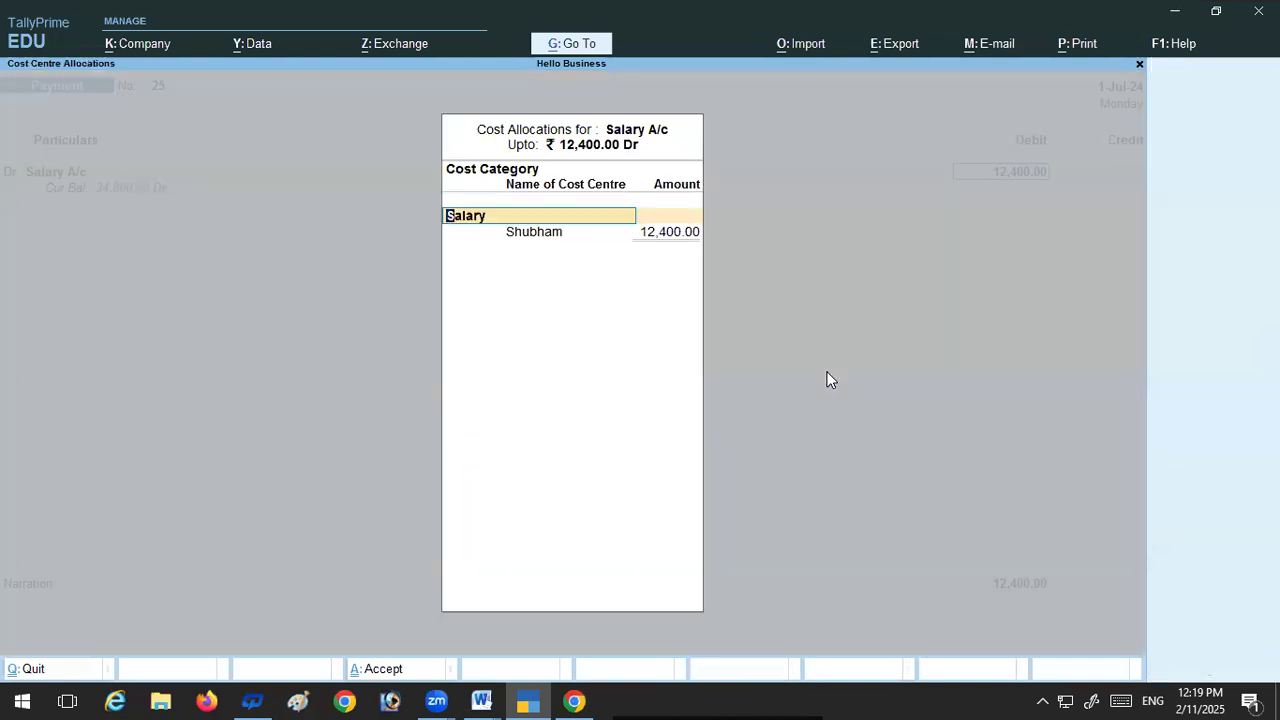
{"action": "key", "text": "Return"}
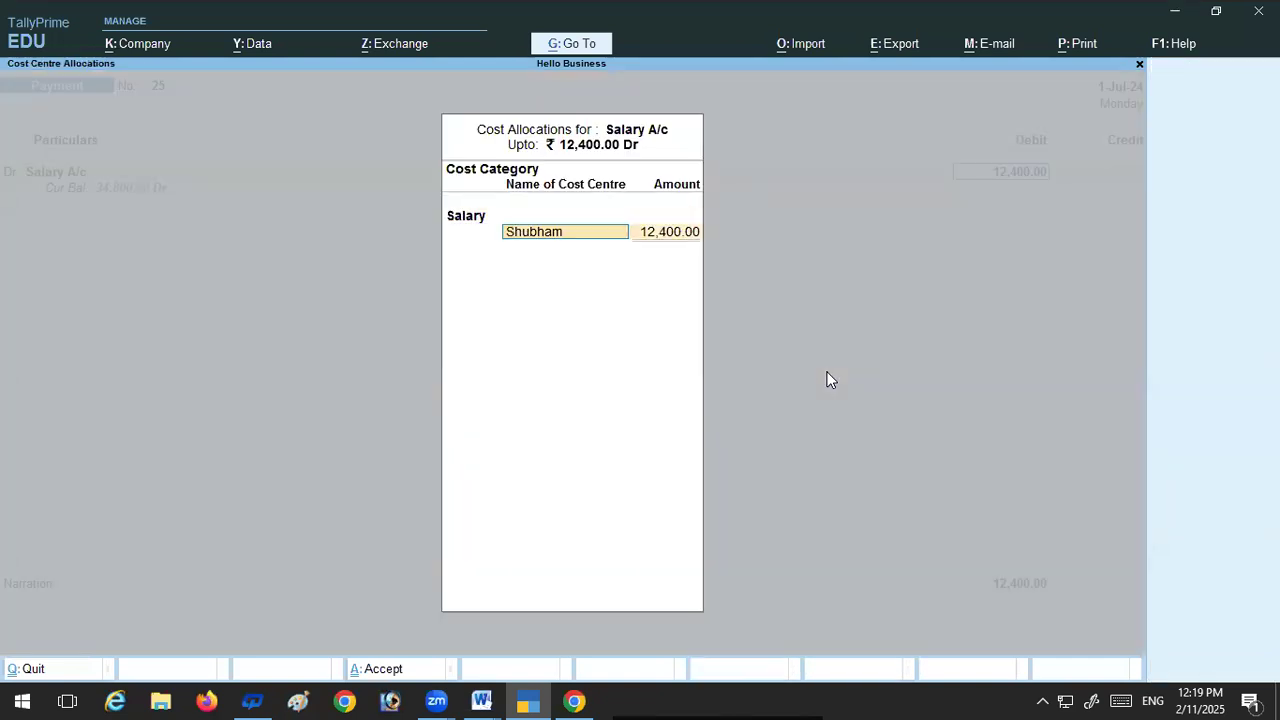
Step: Allocate 7,500 of the salary to the first employee's cost centre and the remaining 4,900 to the second employee's
{"action": "key", "text": "Return"}
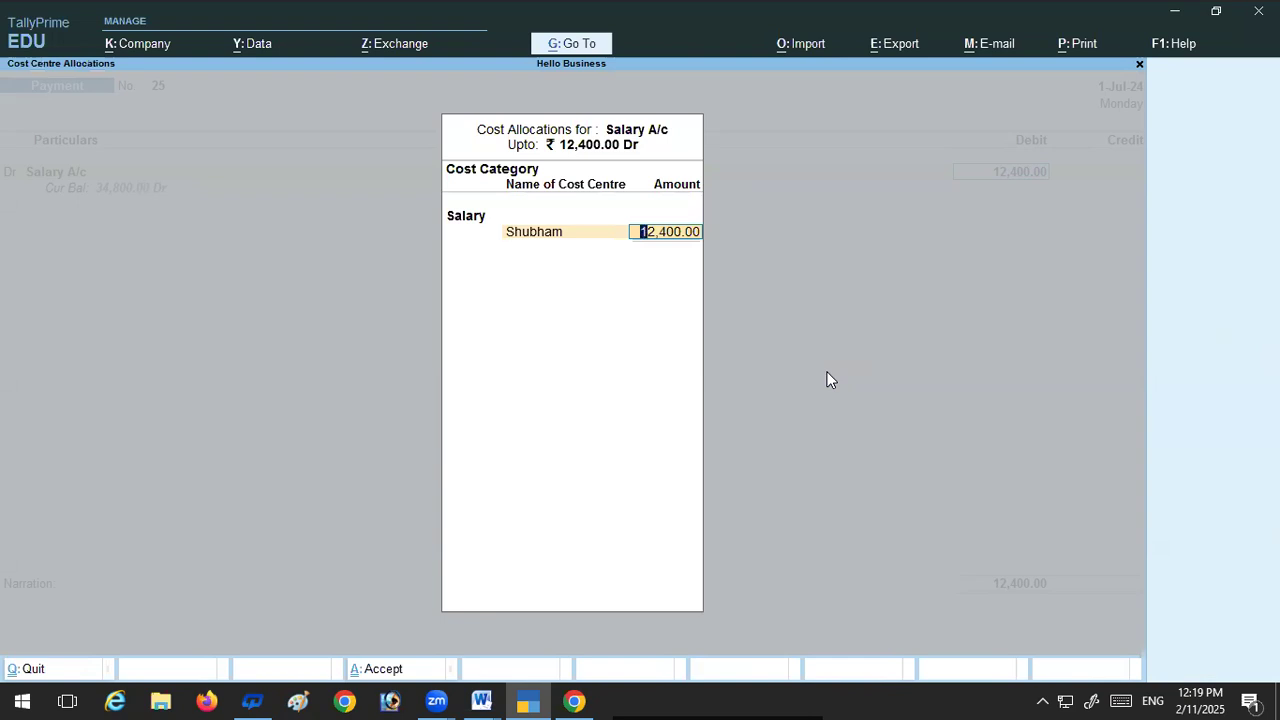
{"action": "type", "text": "7500"}
{"action": "key", "text": "Return"}
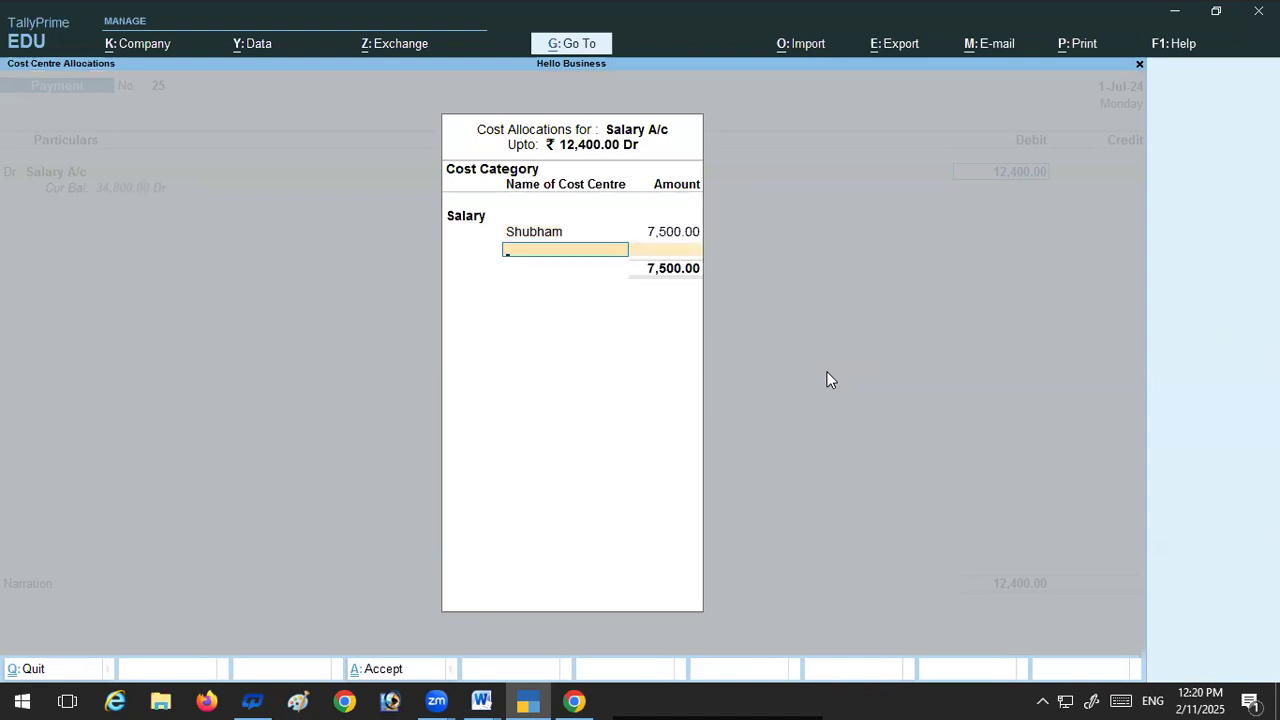
{"action": "key", "text": "Return"}
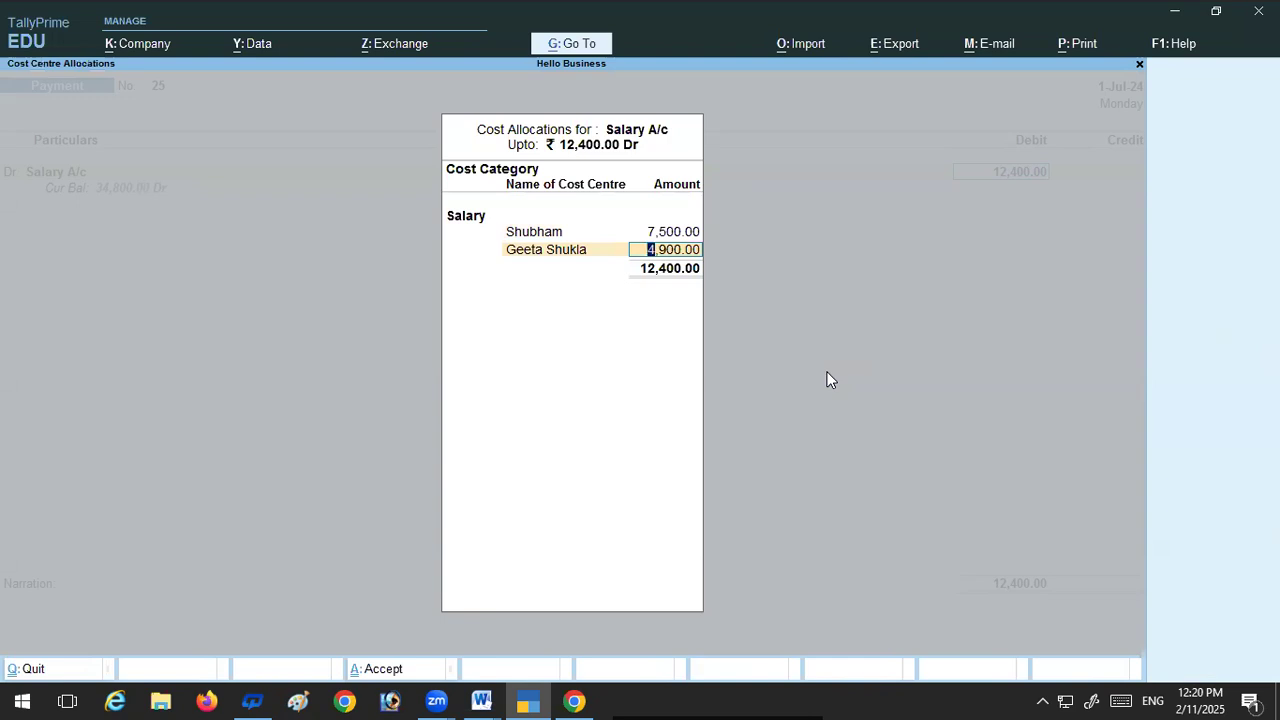
{"action": "key", "text": "Return"}
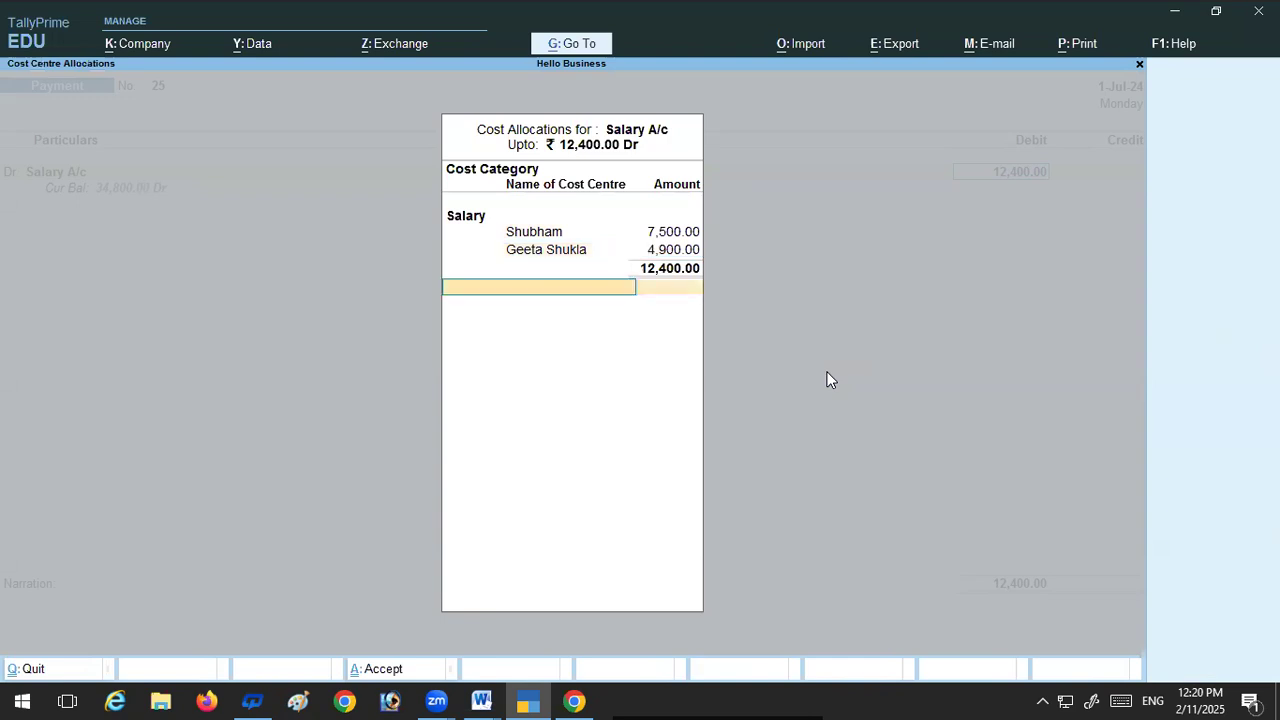
{"action": "key", "text": "Return"}
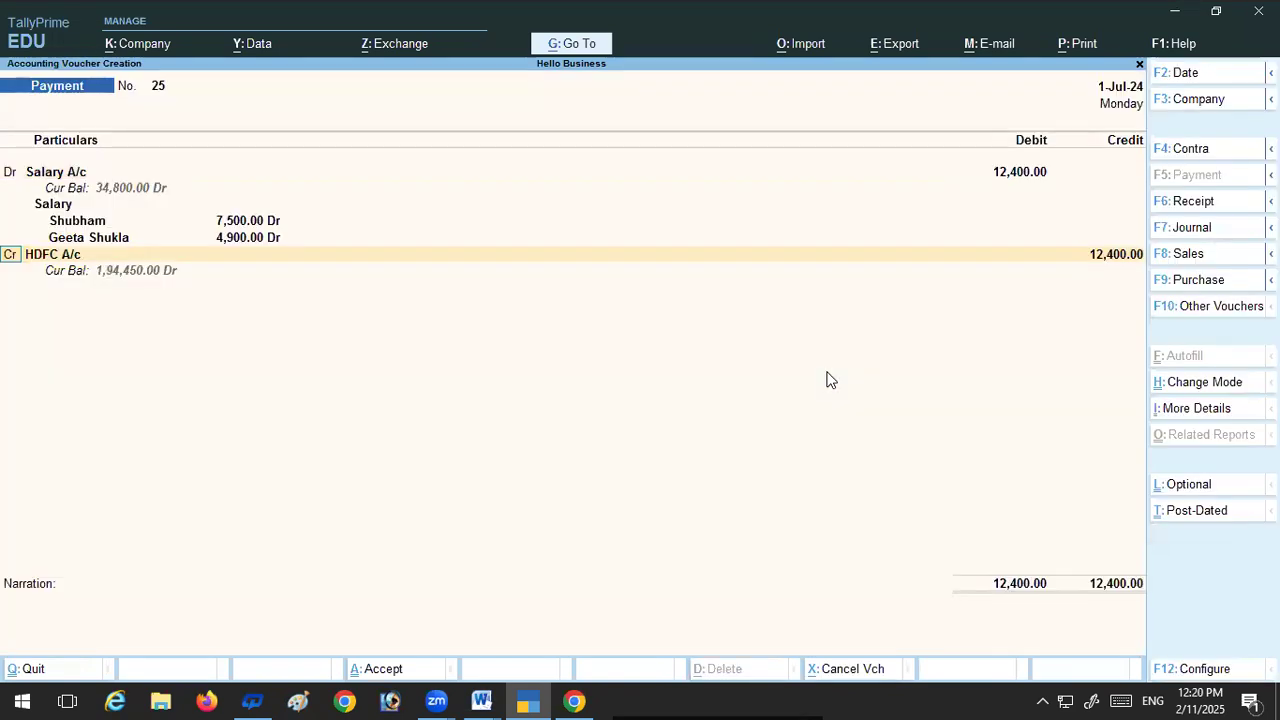
Step: Credit HDFC A/c with 9,400 and keep Cheque as the transaction type in its bank allocation
{"action": "key", "text": "Return"}
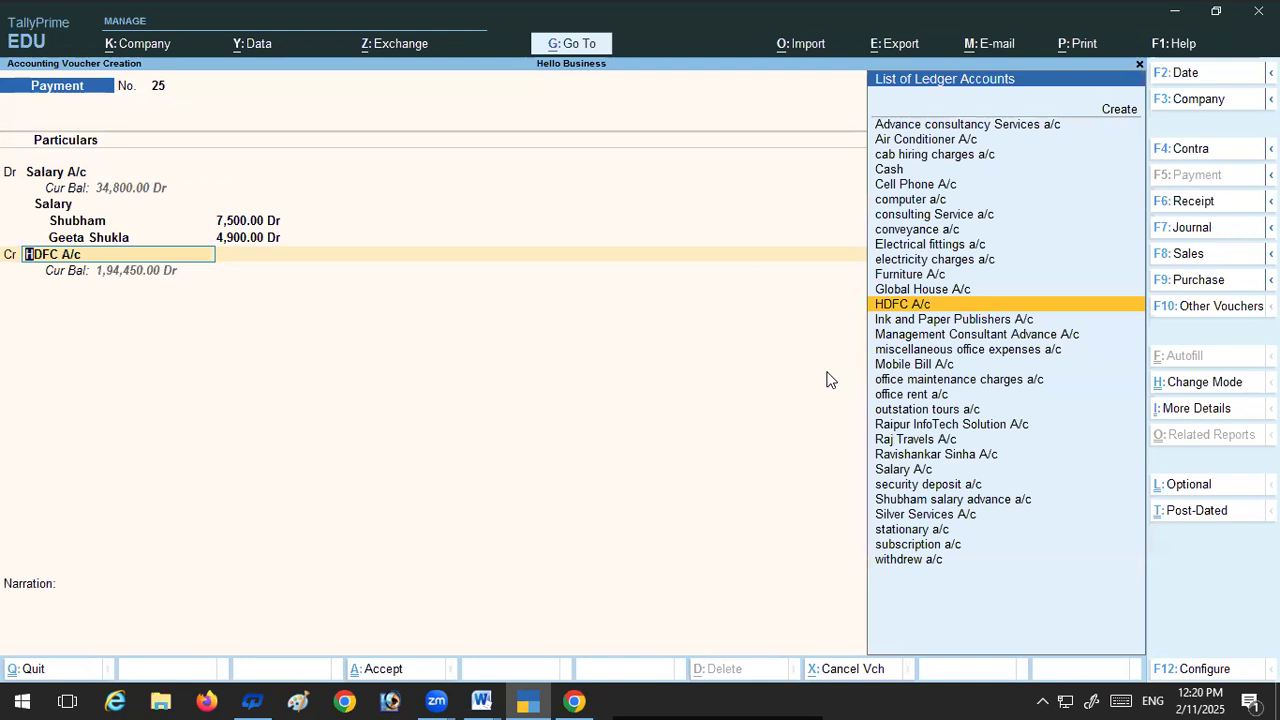
{"action": "key", "text": "Return"}
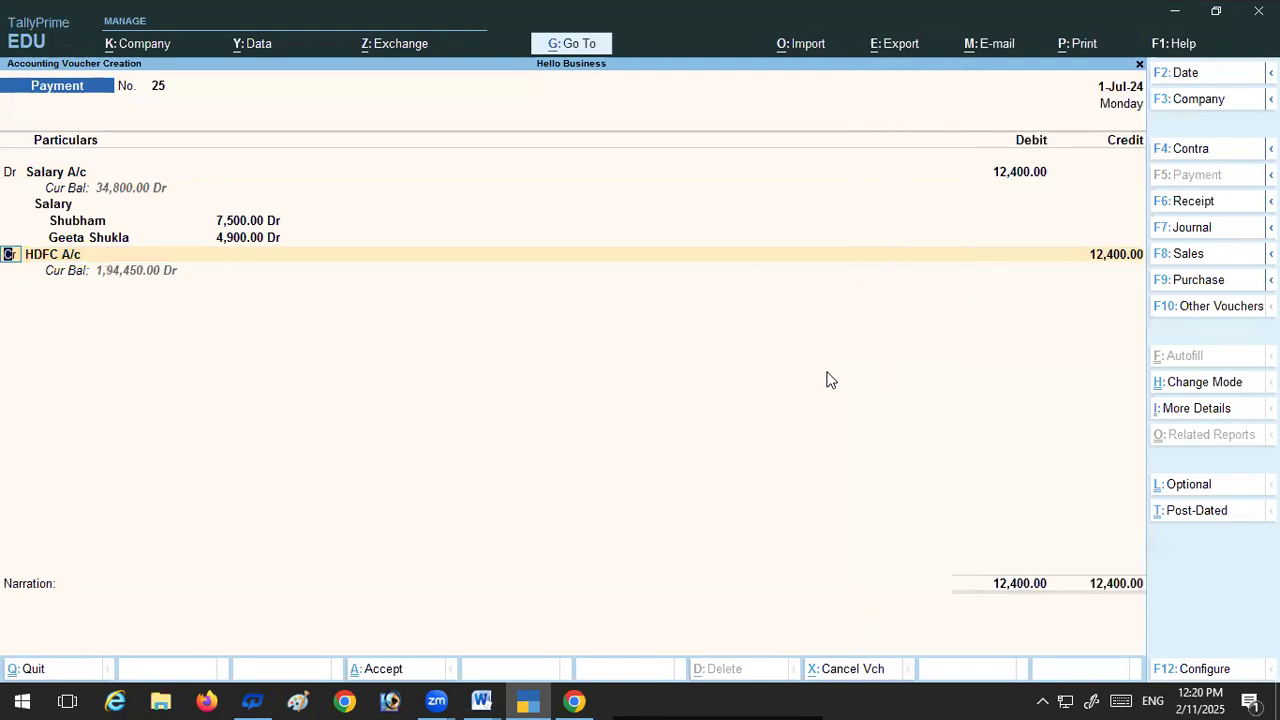
{"action": "key", "text": "Return"}
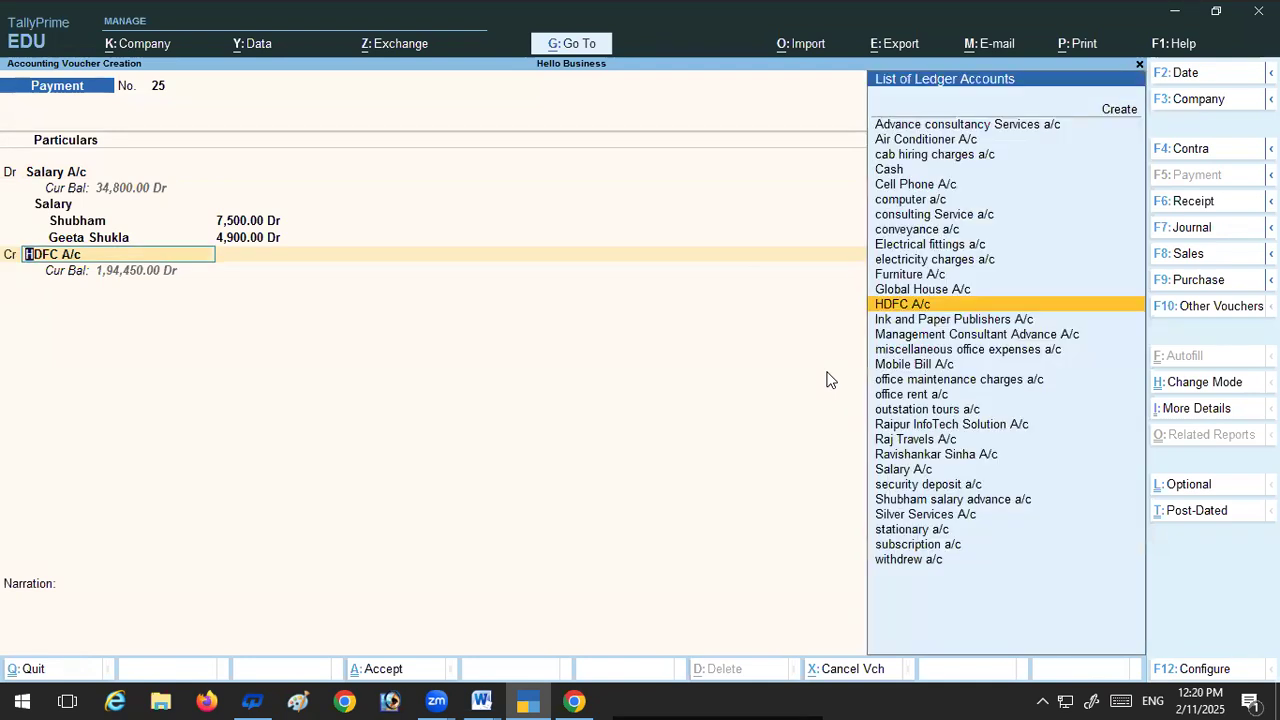
{"action": "key", "text": "Return"}
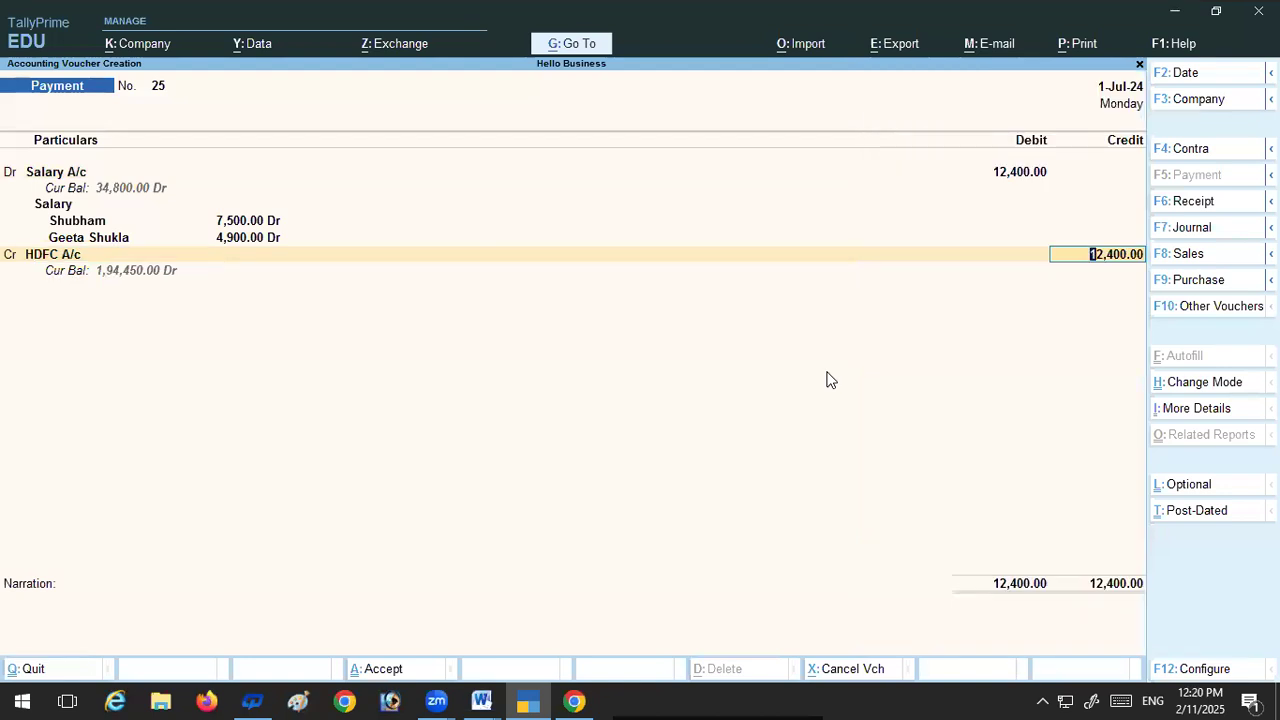
{"action": "type", "text": "9400."}
{"action": "key", "text": "Return"}
{"action": "key", "text": "Return"}
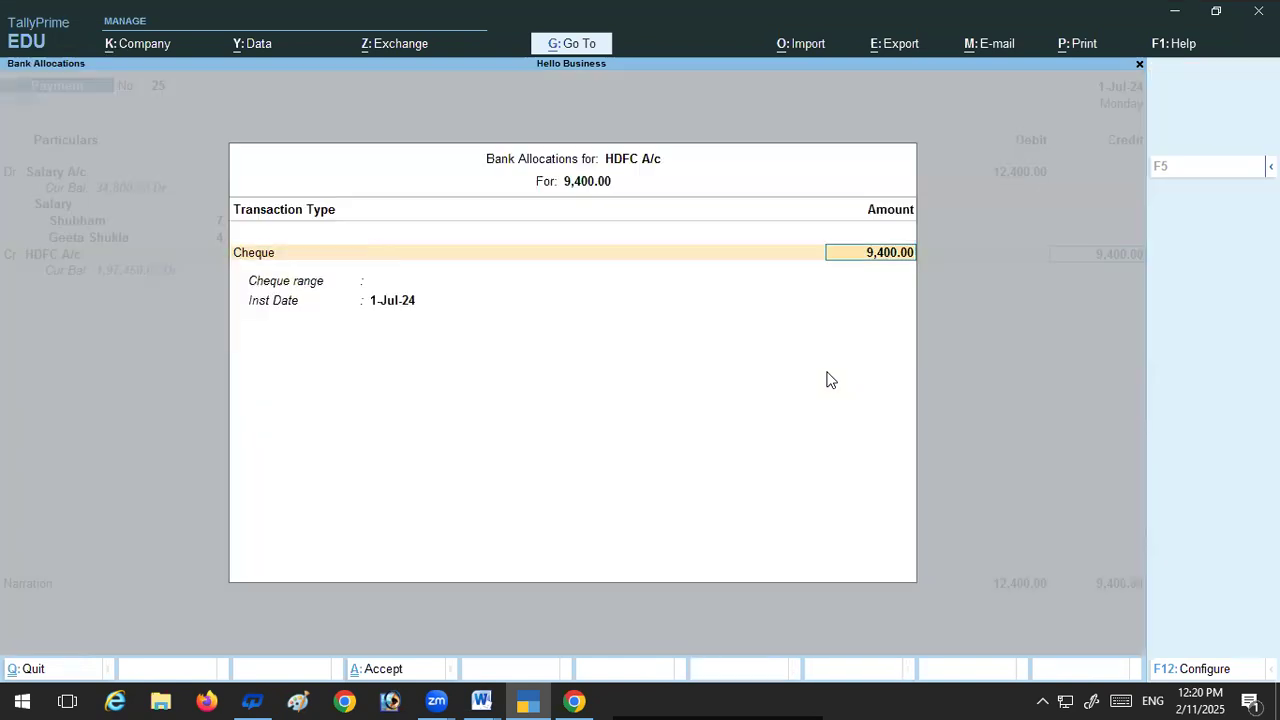
{"action": "key", "text": "Return"}
{"action": "key", "text": "Return"}
{"action": "key", "text": "Return"}
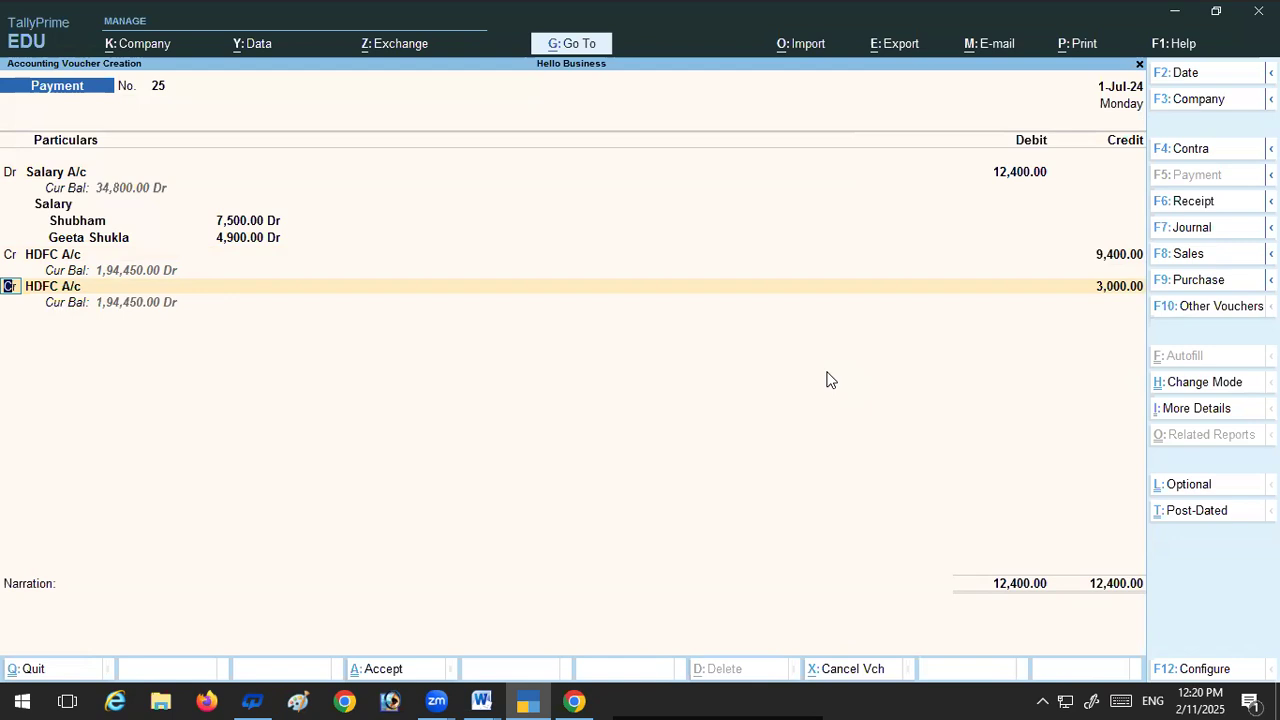
Step: Credit the remaining 3,000 to the first employee's salary advance ledger and leave the narration blank
{"action": "key", "text": "Return"}
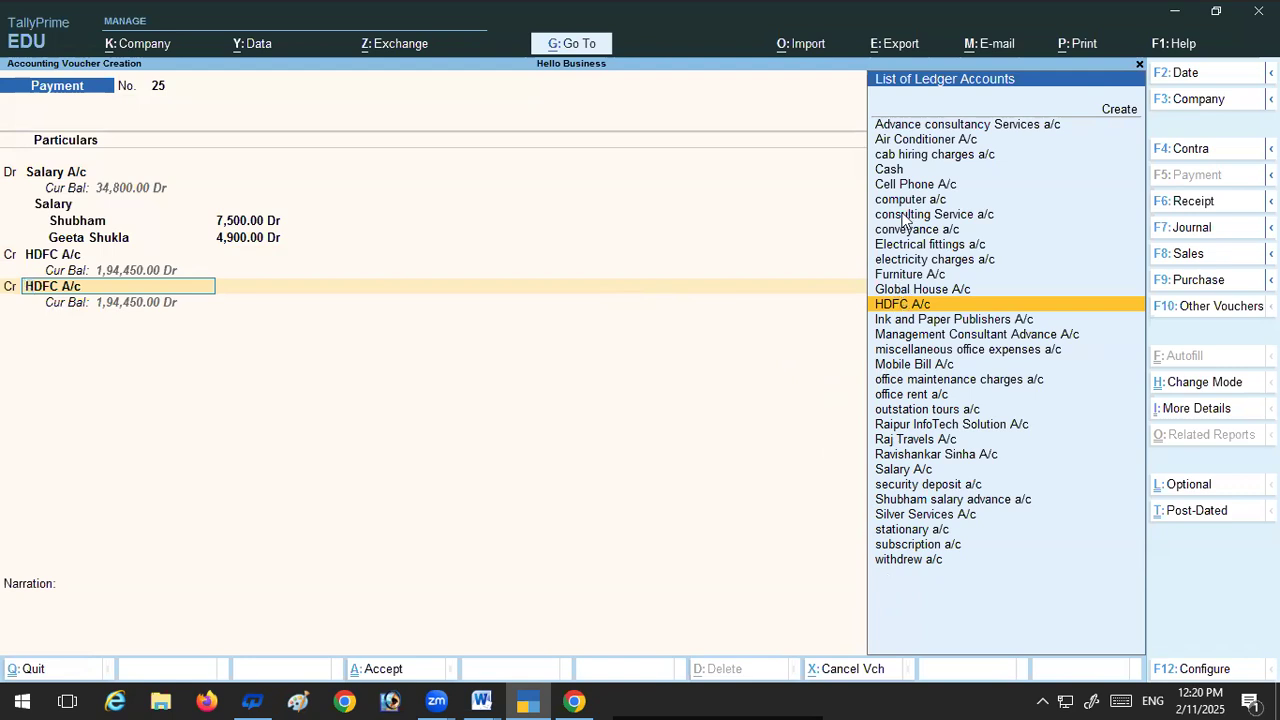
{"action": "left_click", "coordinate": [949, 505]}
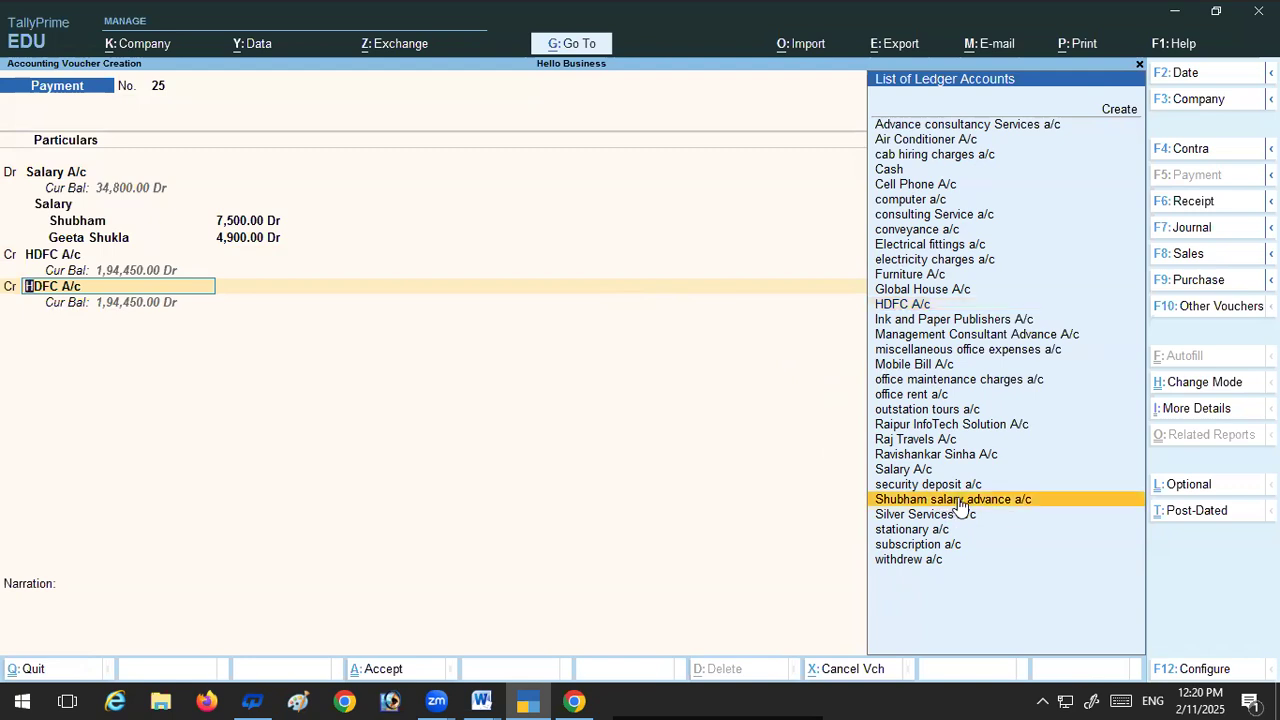
{"action": "left_click", "coordinate": [958, 503]}
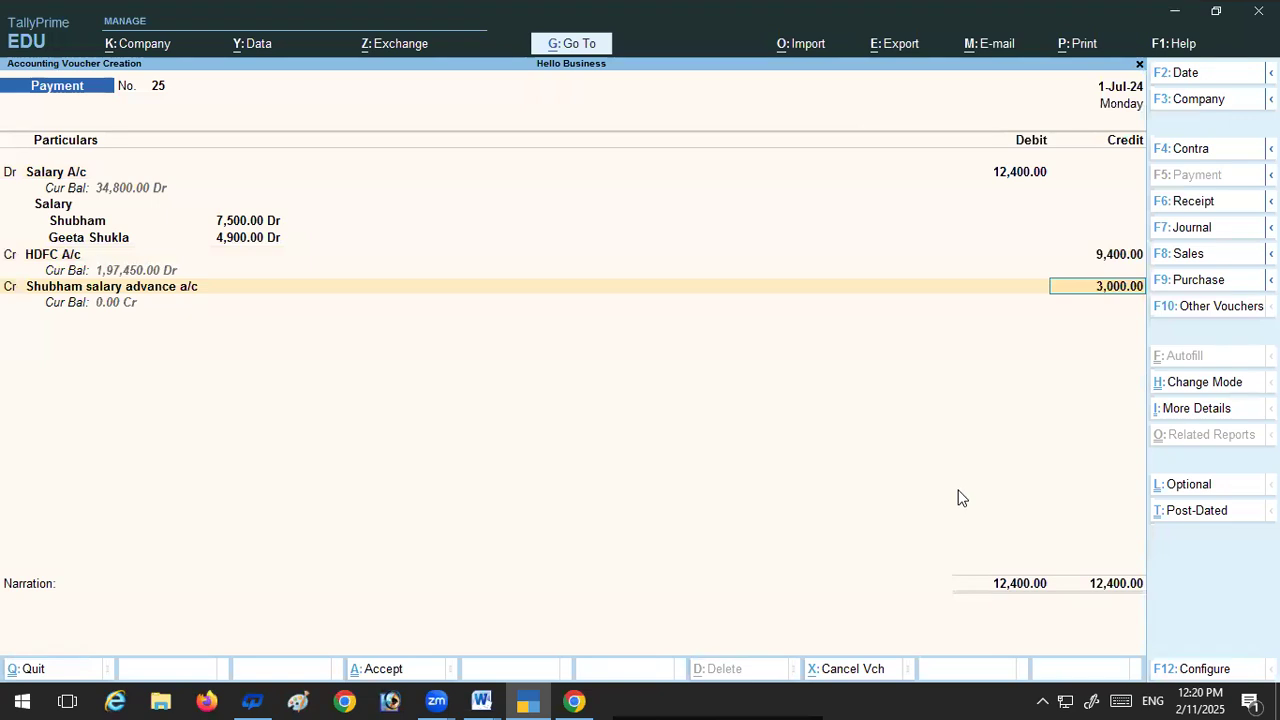
{"action": "key", "text": "Return"}
{"action": "key", "text": "Return"}
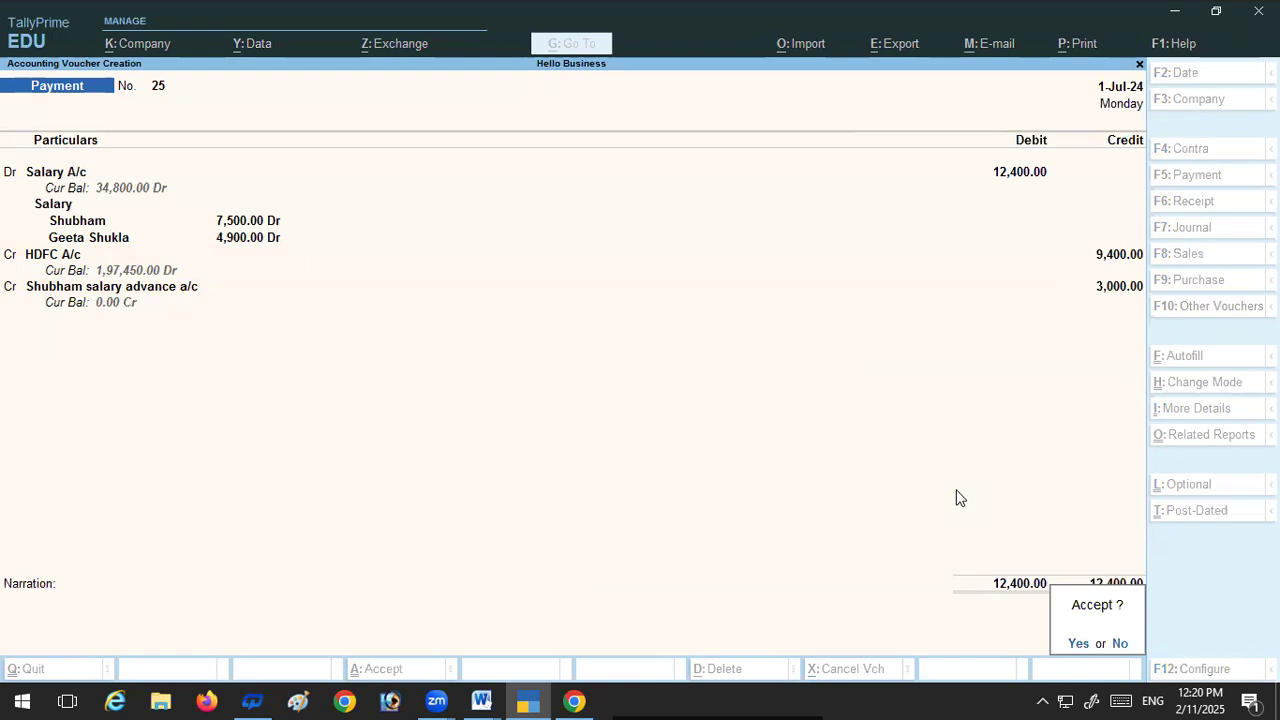
Step: Decline saving the voucher for now, check salary transaction 40 in the July exercise Word document and return to TallyPrime
{"action": "left_click", "coordinate": [1119, 646]}
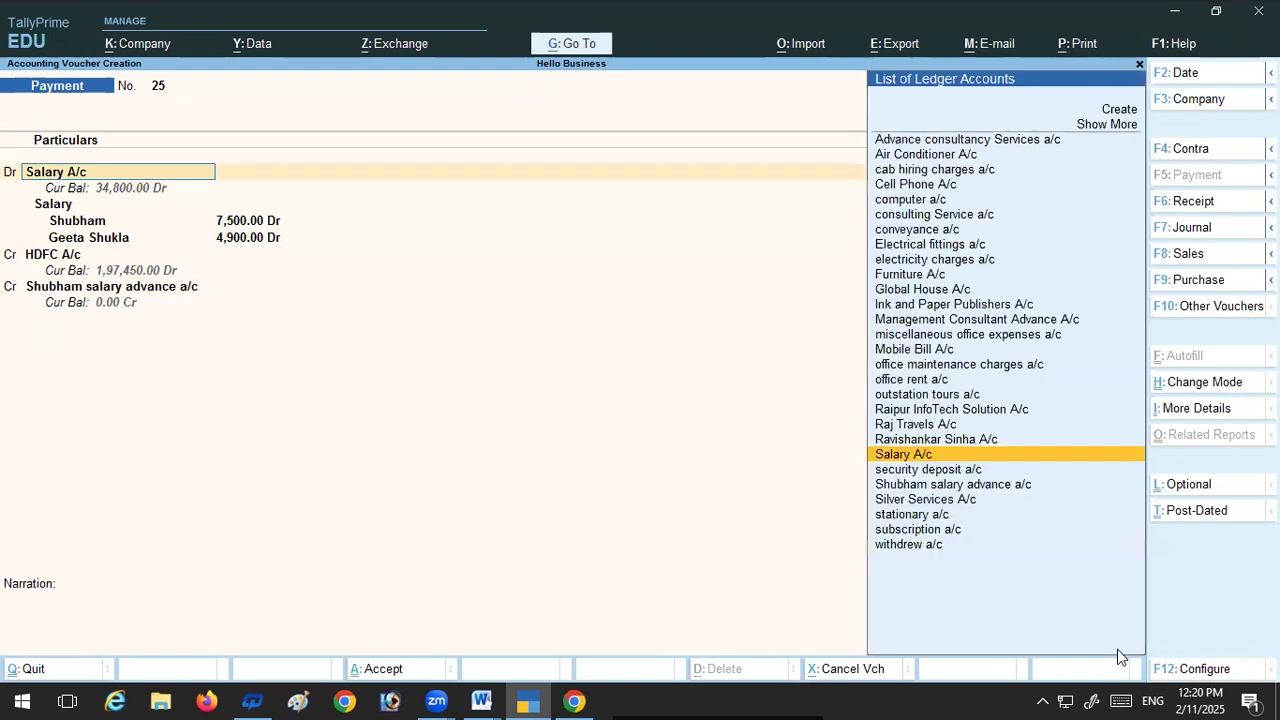
{"action": "key", "text": "Return"}
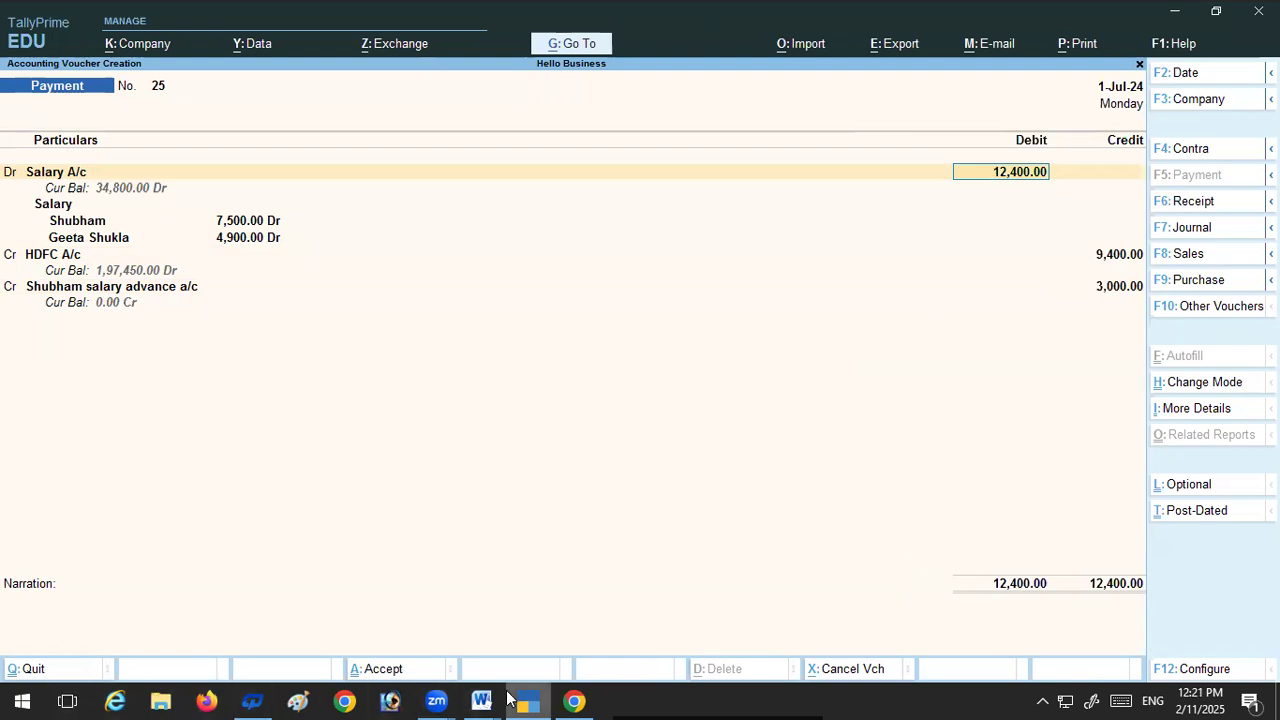
{"action": "mouse_move", "coordinate": [483, 700]}
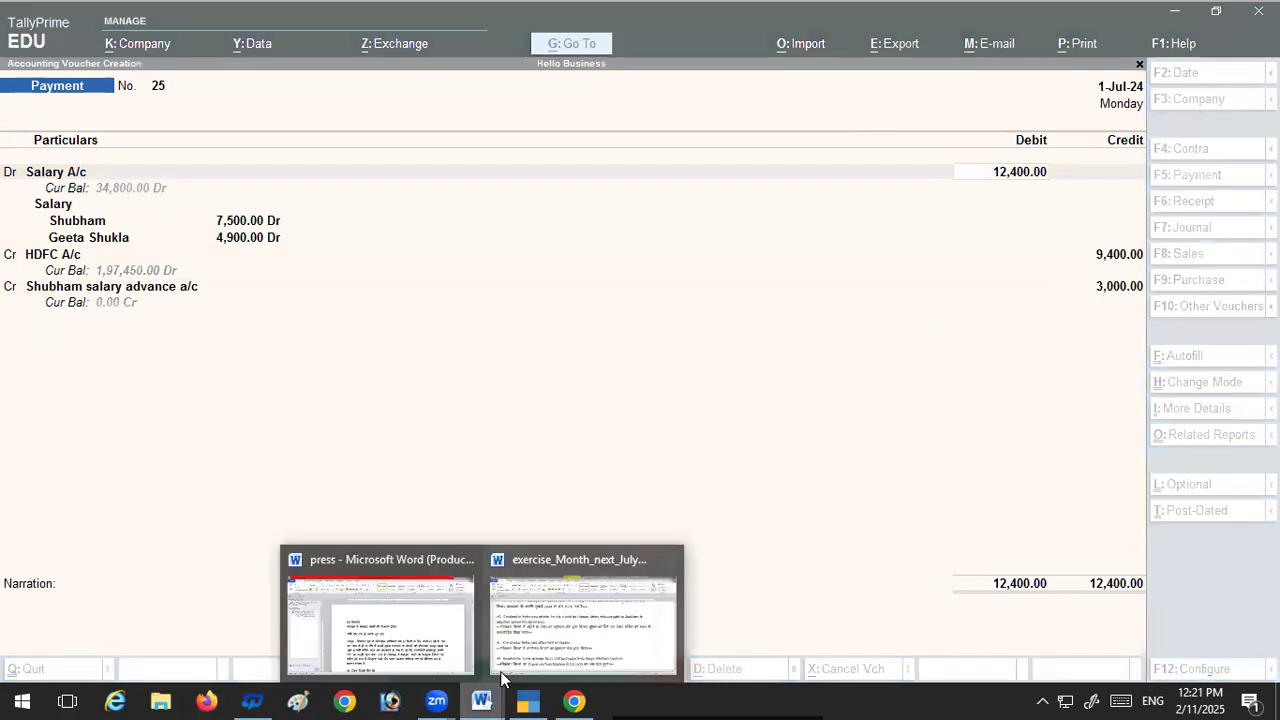
{"action": "left_click", "coordinate": [564, 611]}
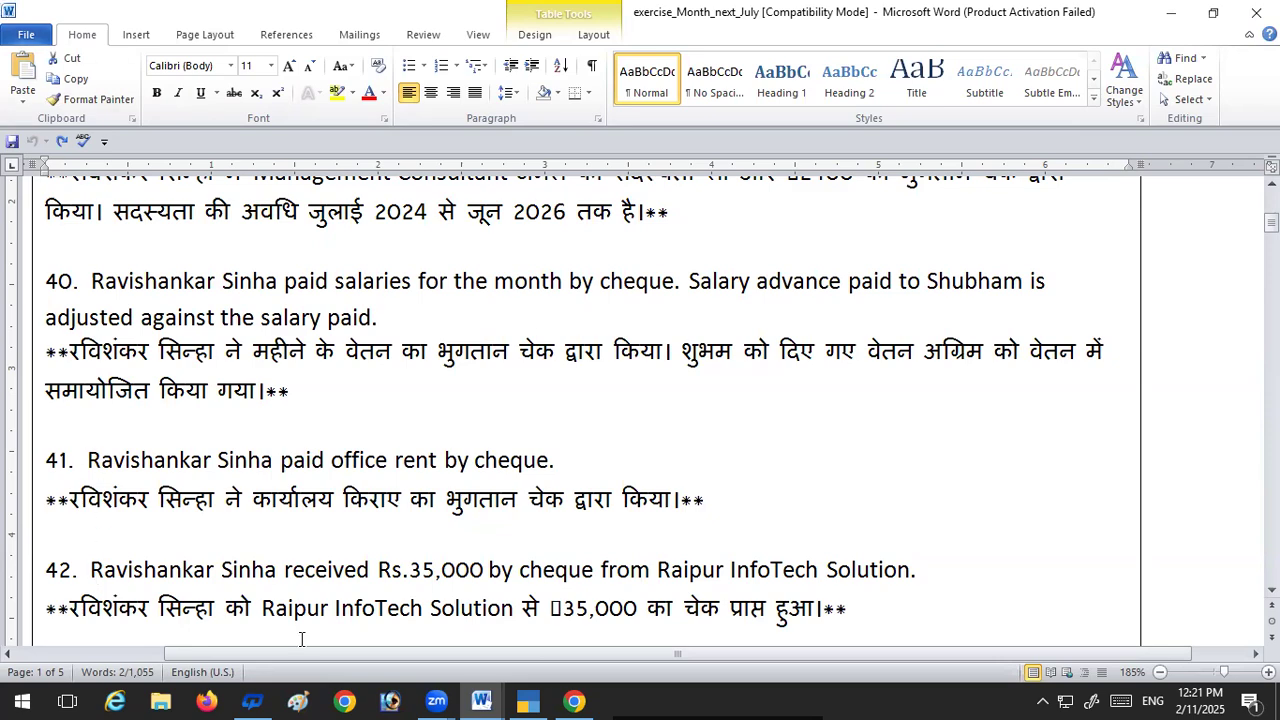
{"action": "left_click", "coordinate": [530, 700]}
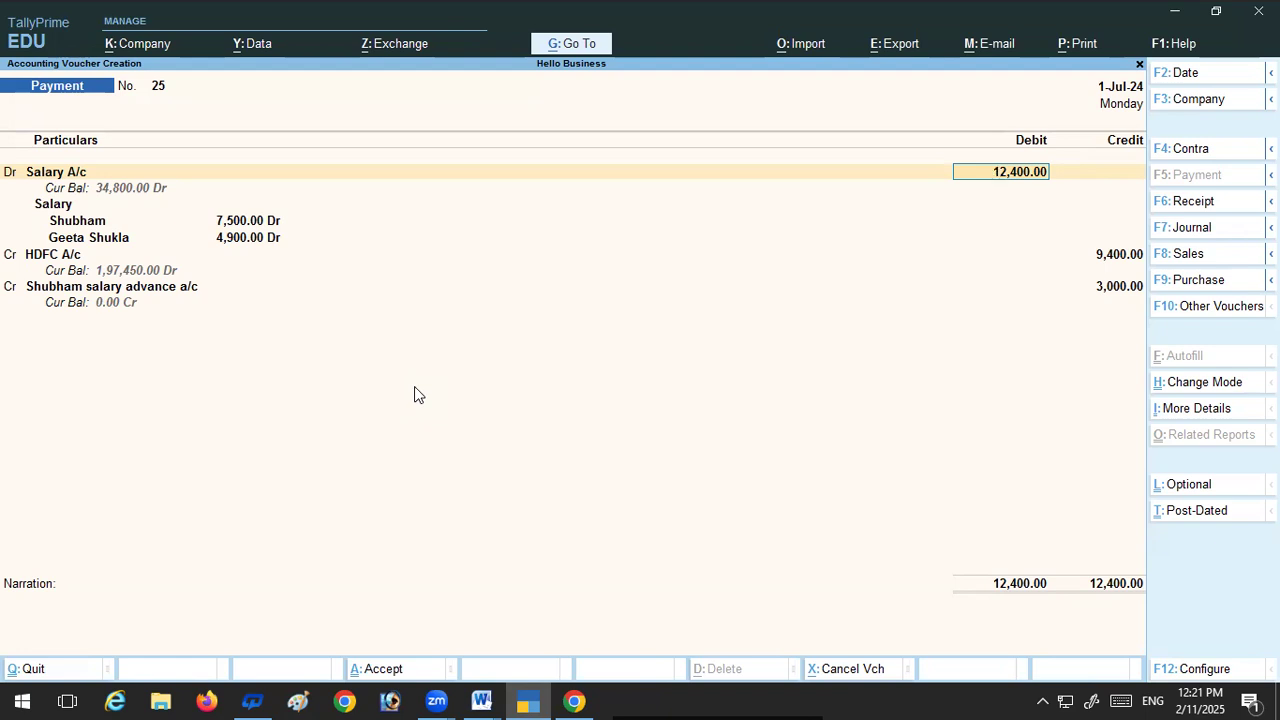
Step: Keep the Salary A/c debit of 12,400 with the 7,500 and 4,900 cost centre allocations
{"action": "key", "text": "Return"}
{"action": "key", "text": "Return"}
{"action": "key", "text": "Return"}
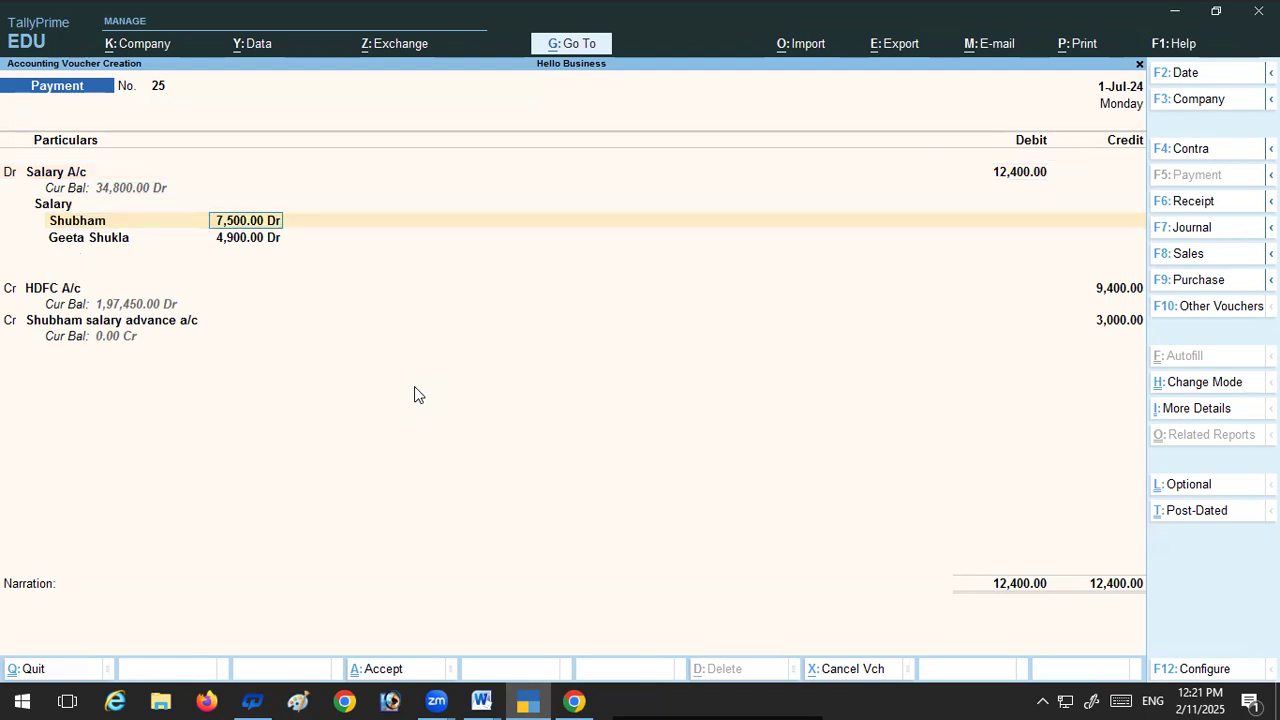
{"action": "key", "text": "Return"}
{"action": "key", "text": "Return"}
{"action": "key", "text": "Return"}
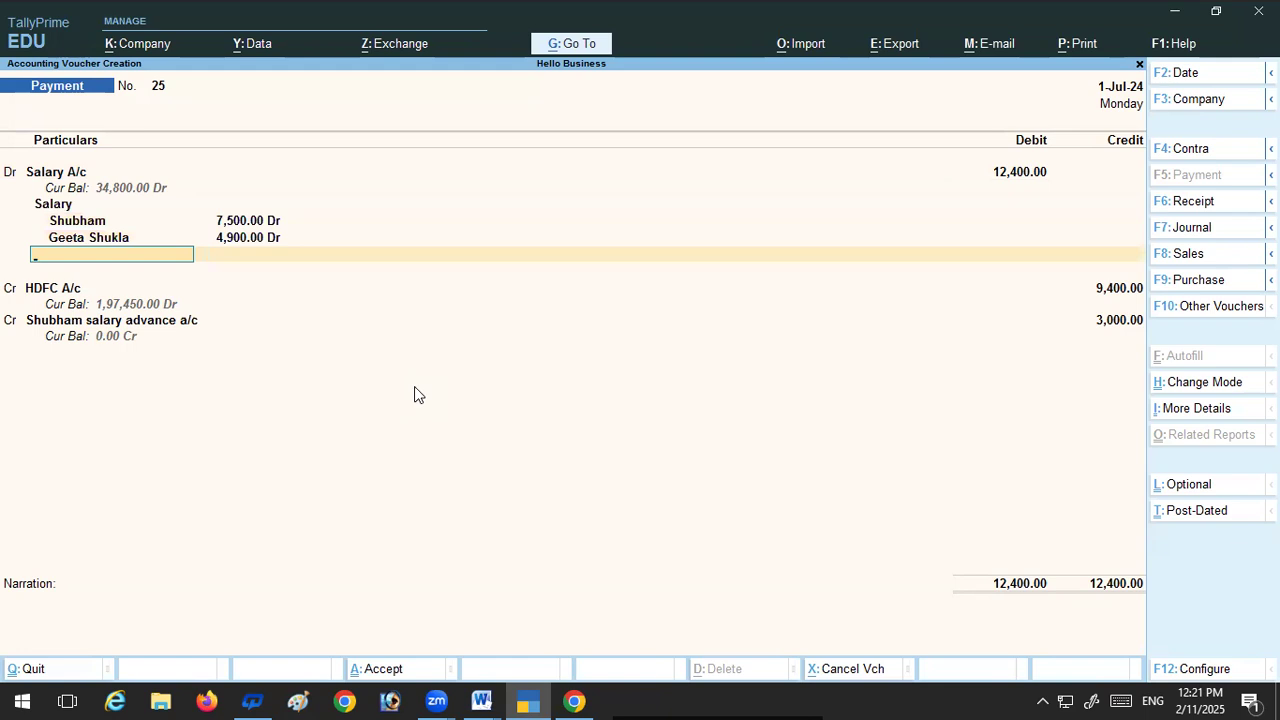
{"action": "key", "text": "Return"}
Step: Keep the 9,400 HDFC A/c cheque credit and the 3,000 salary advance credit, and save the payment voucher
{"action": "key", "text": "Return"}
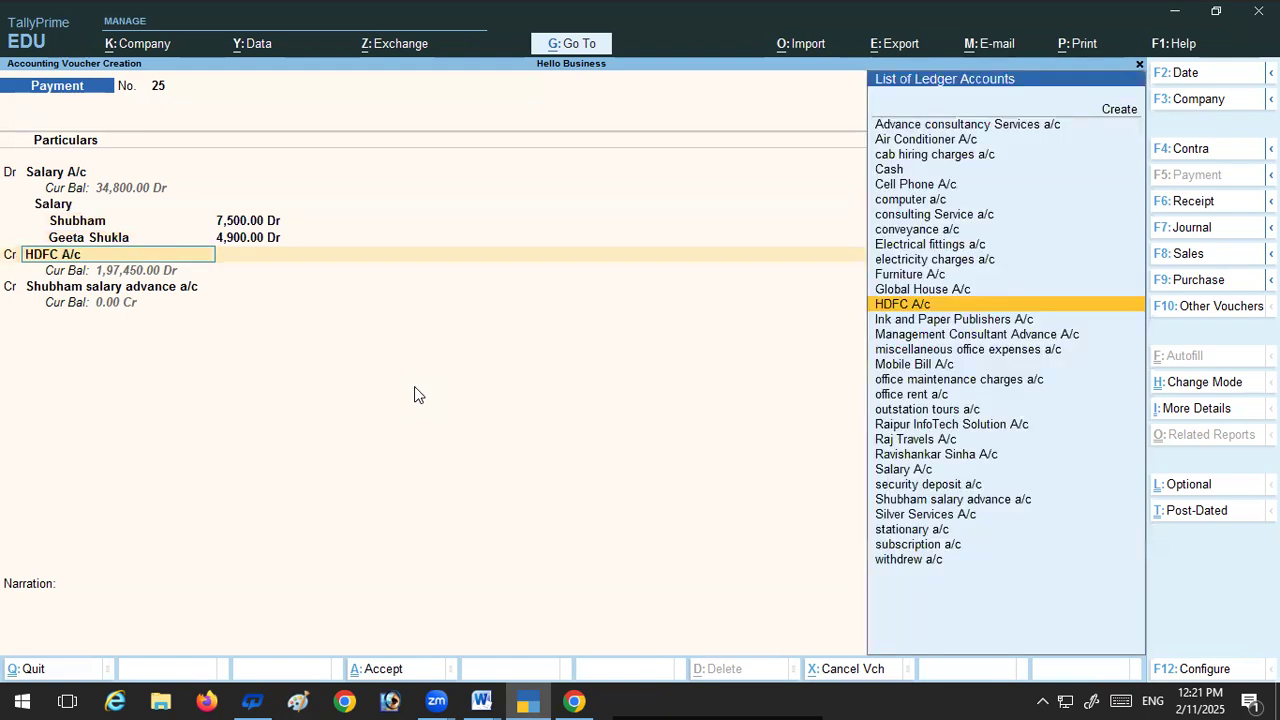
{"action": "key", "text": "Return"}
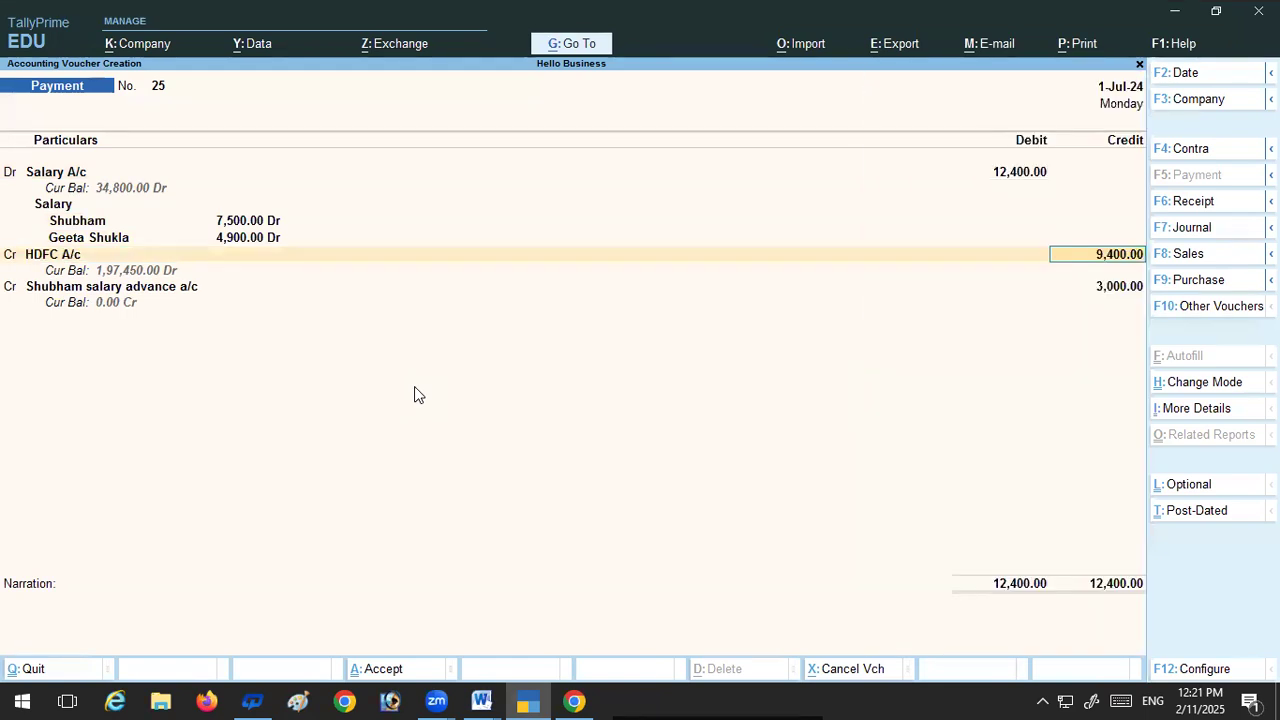
{"action": "key", "text": "Return"}
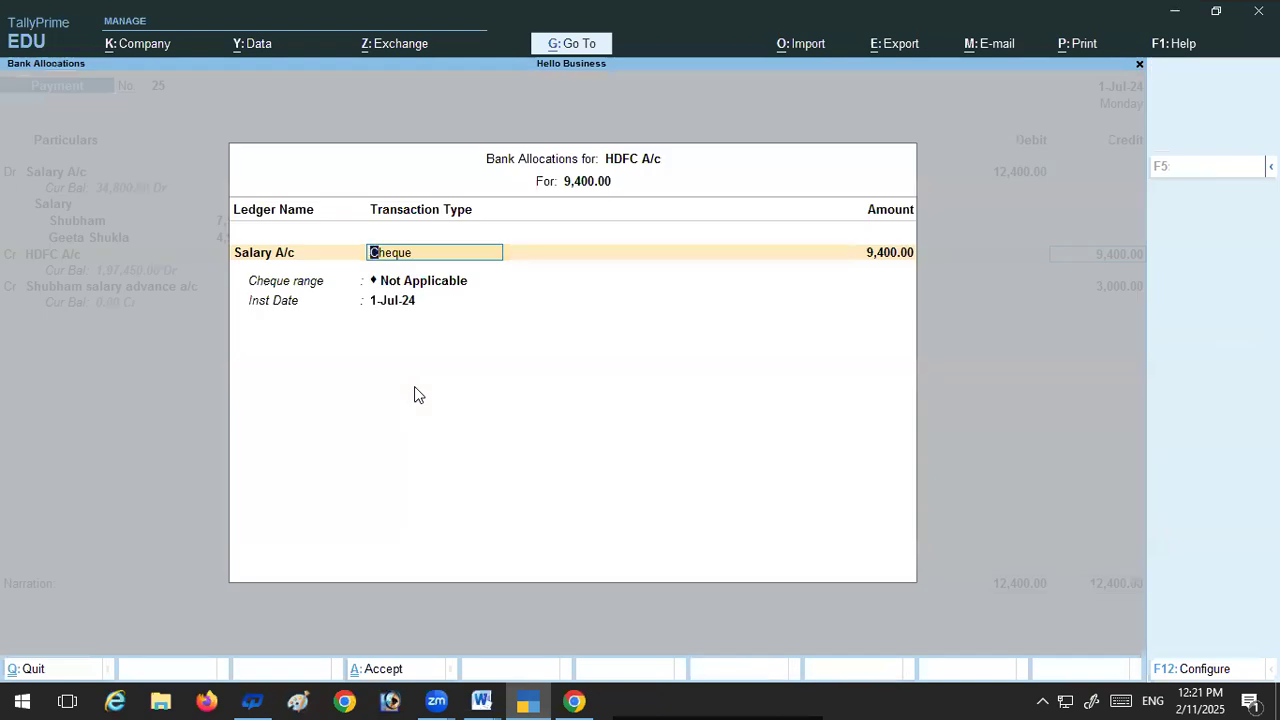
{"action": "key", "text": "Return"}
{"action": "key", "text": "Return"}
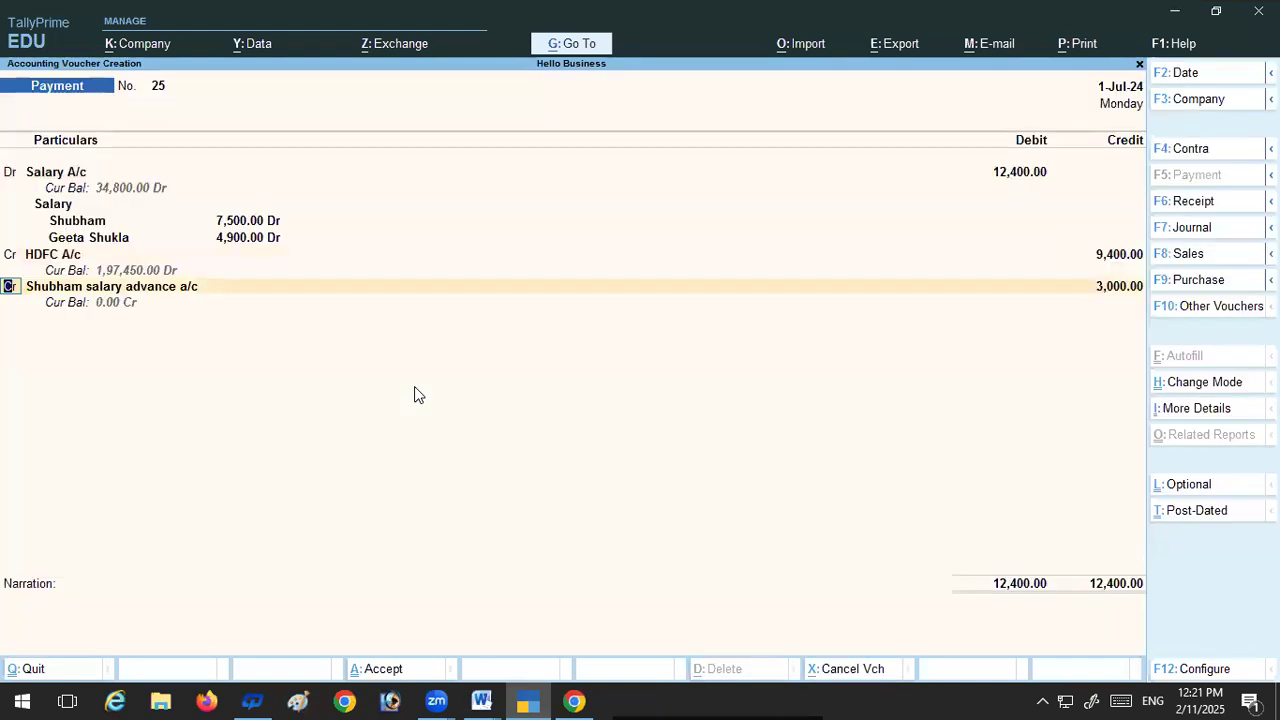
{"action": "key", "text": "Return"}
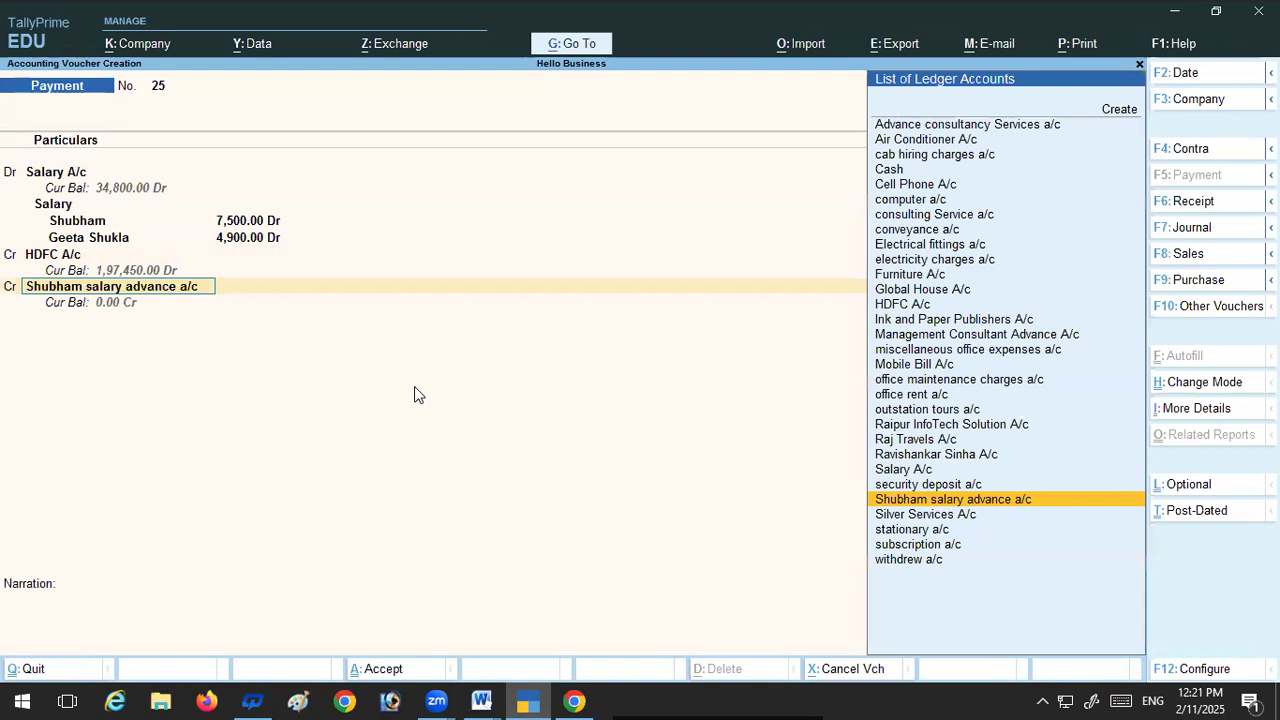
{"action": "key", "text": "Return"}
{"action": "key", "text": "Return"}
{"action": "key", "text": "Return"}
{"action": "key", "text": "Return"}
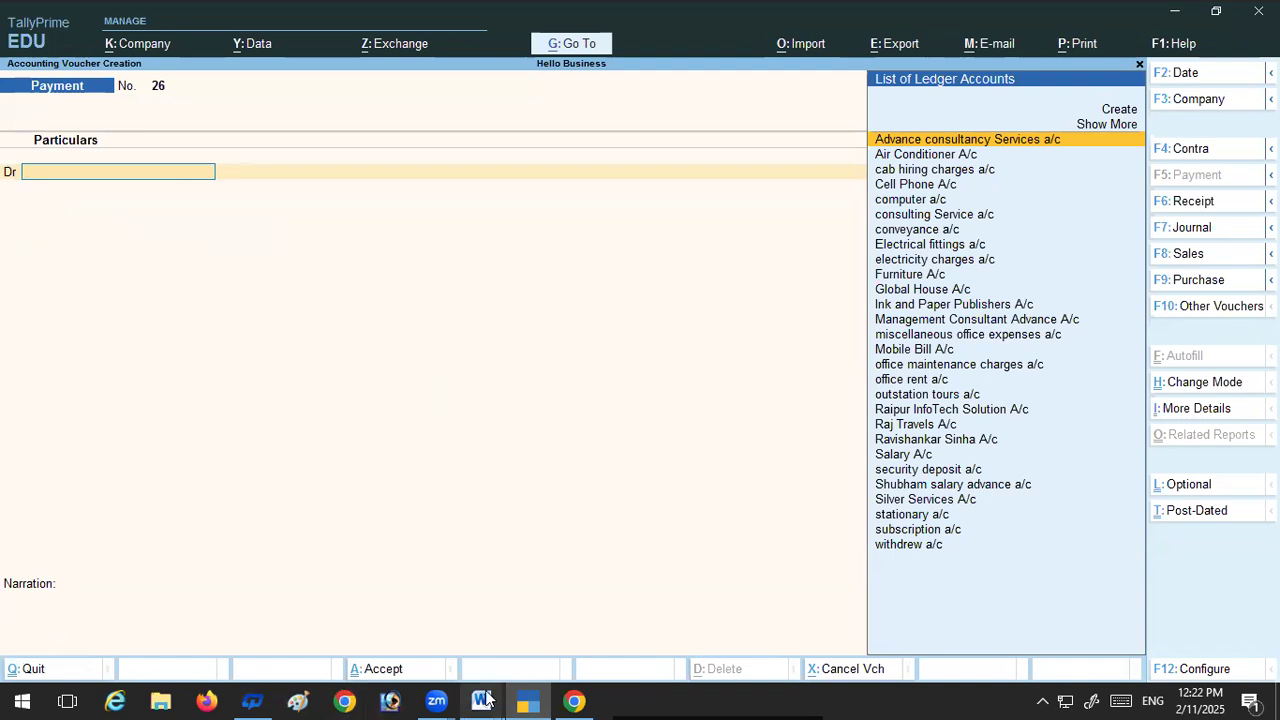
Step: Close the press Word document, review office rent transaction 41 in the July exercise document and return to TallyPrime
{"action": "mouse_move", "coordinate": [484, 699]}
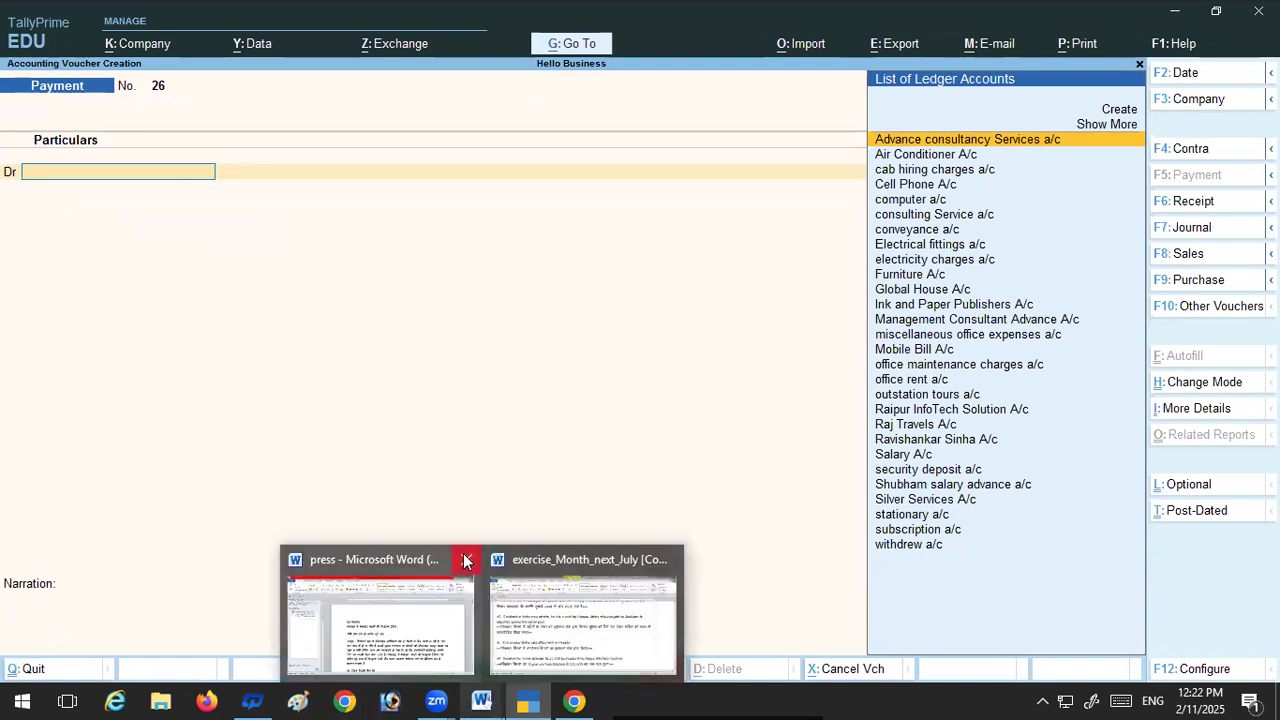
{"action": "left_click", "coordinate": [464, 561]}
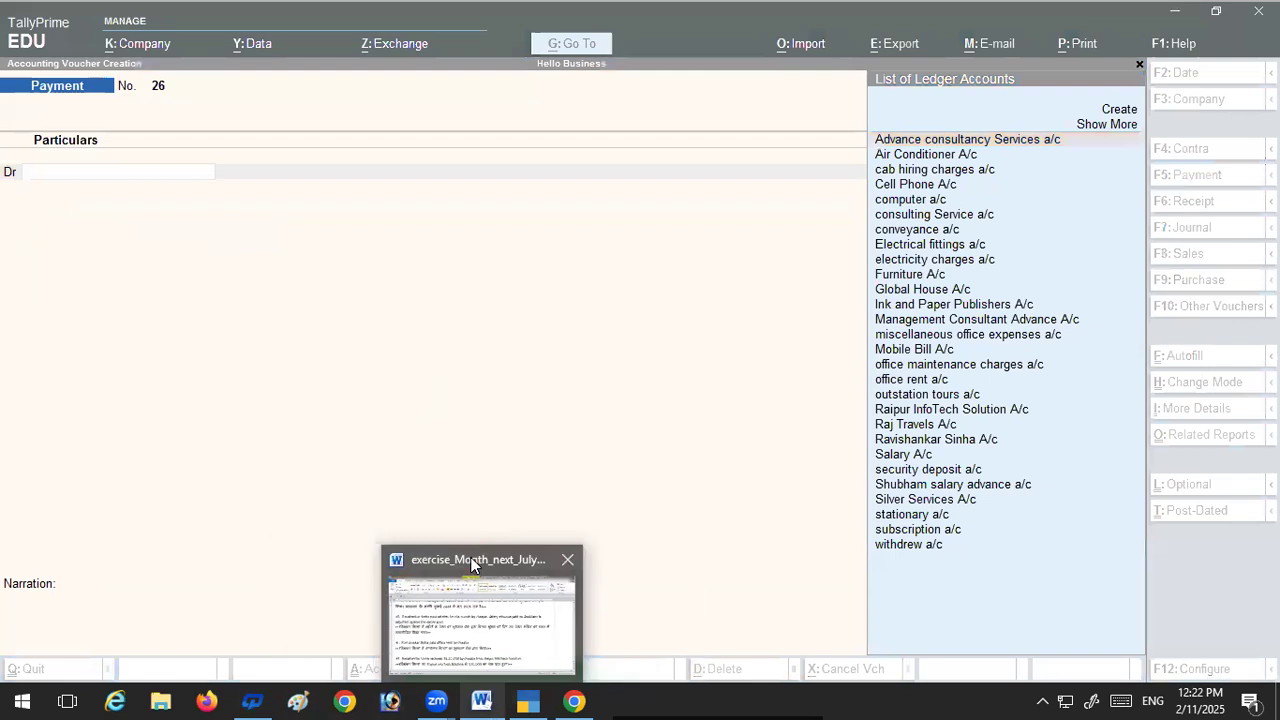
{"action": "left_click", "coordinate": [472, 647]}
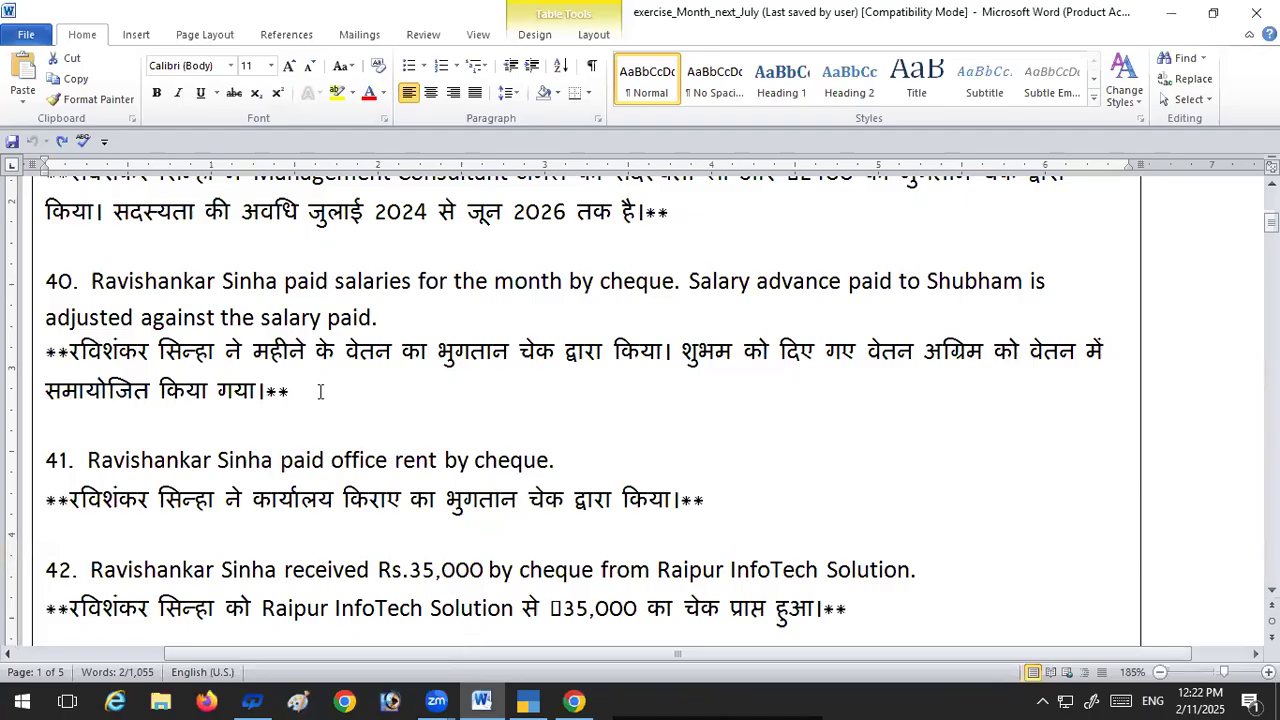
{"action": "scroll", "coordinate": [320, 391], "scroll_direction": "down", "scroll_amount": 1}
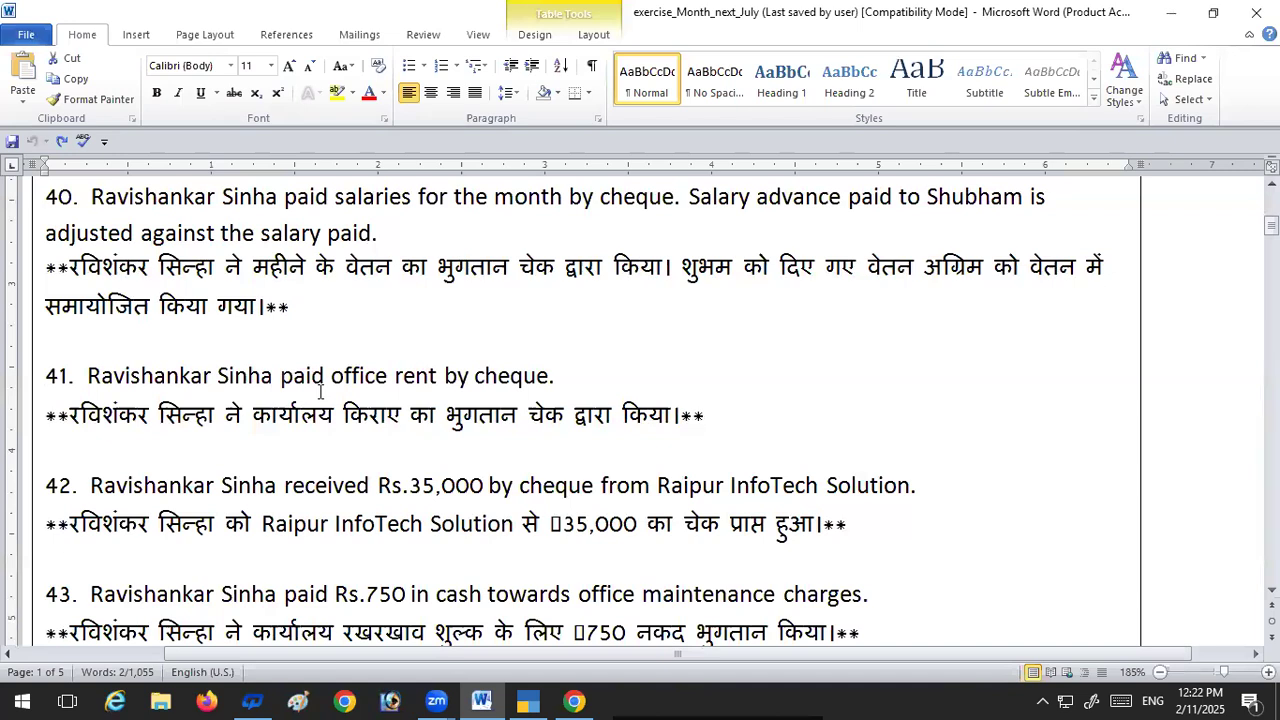
{"action": "scroll", "coordinate": [320, 391], "scroll_direction": "down", "scroll_amount": 1}
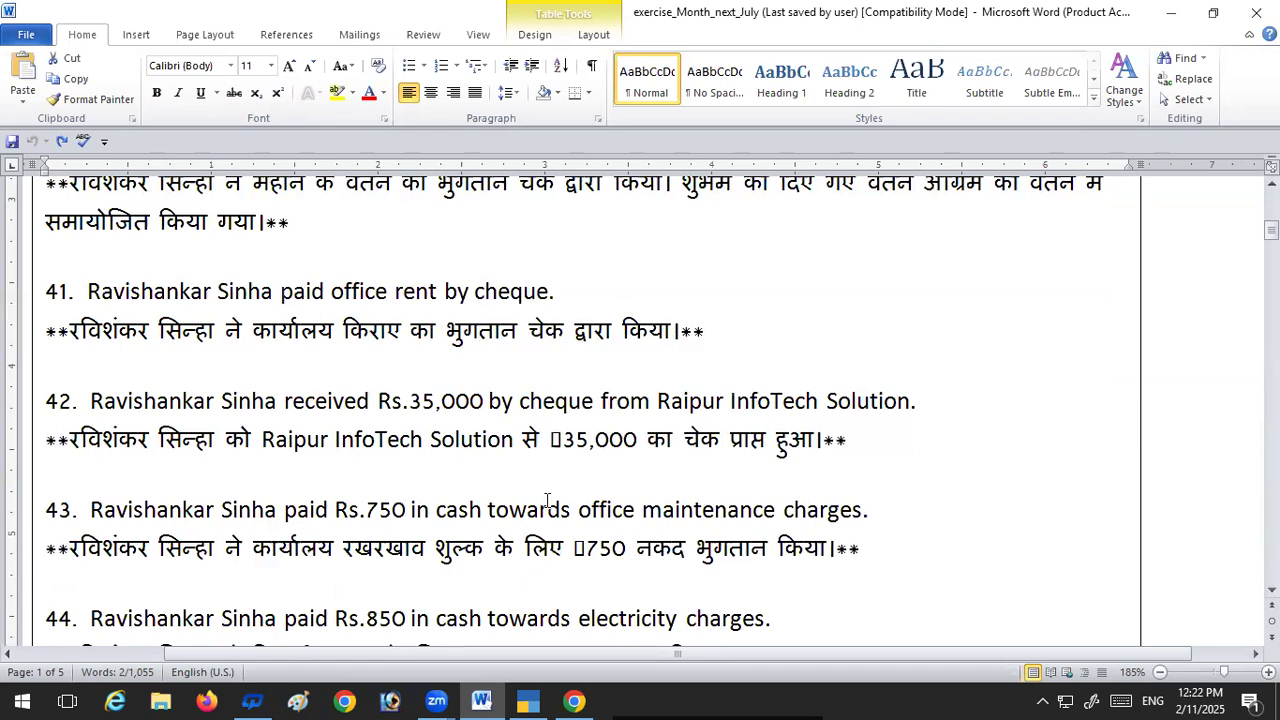
{"action": "mouse_move", "coordinate": [525, 700]}
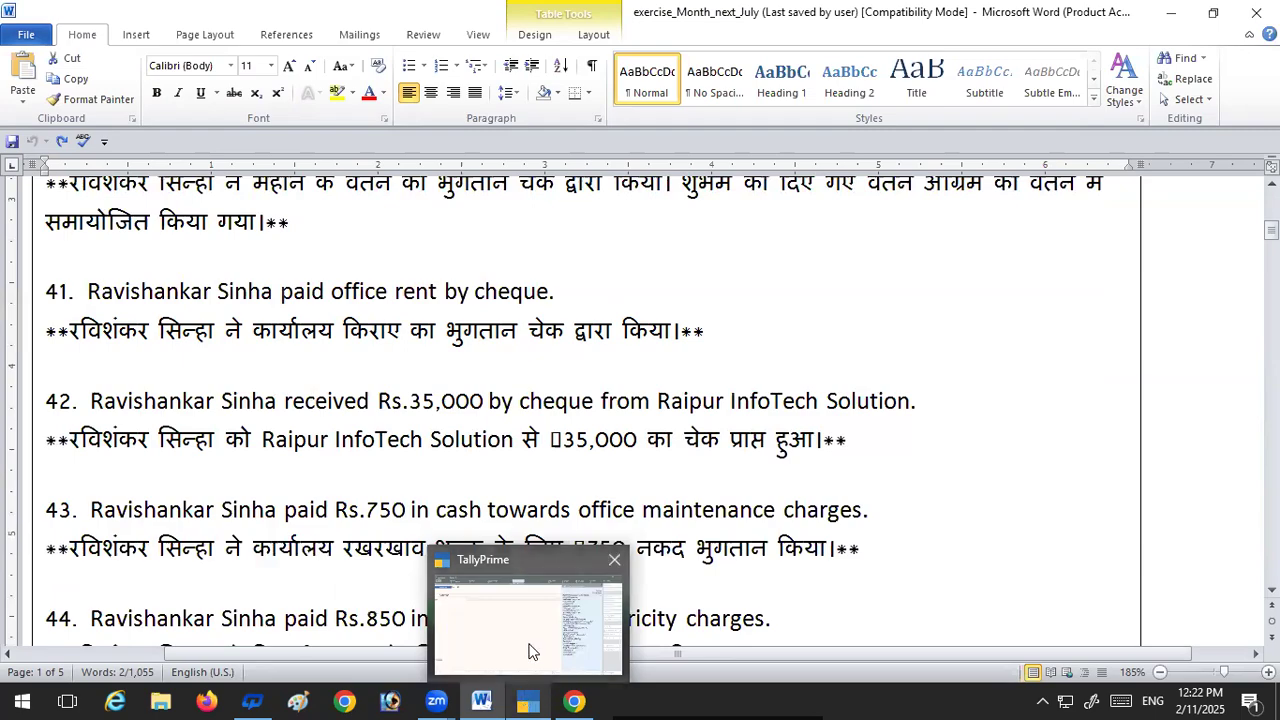
{"action": "left_click", "coordinate": [530, 646]}
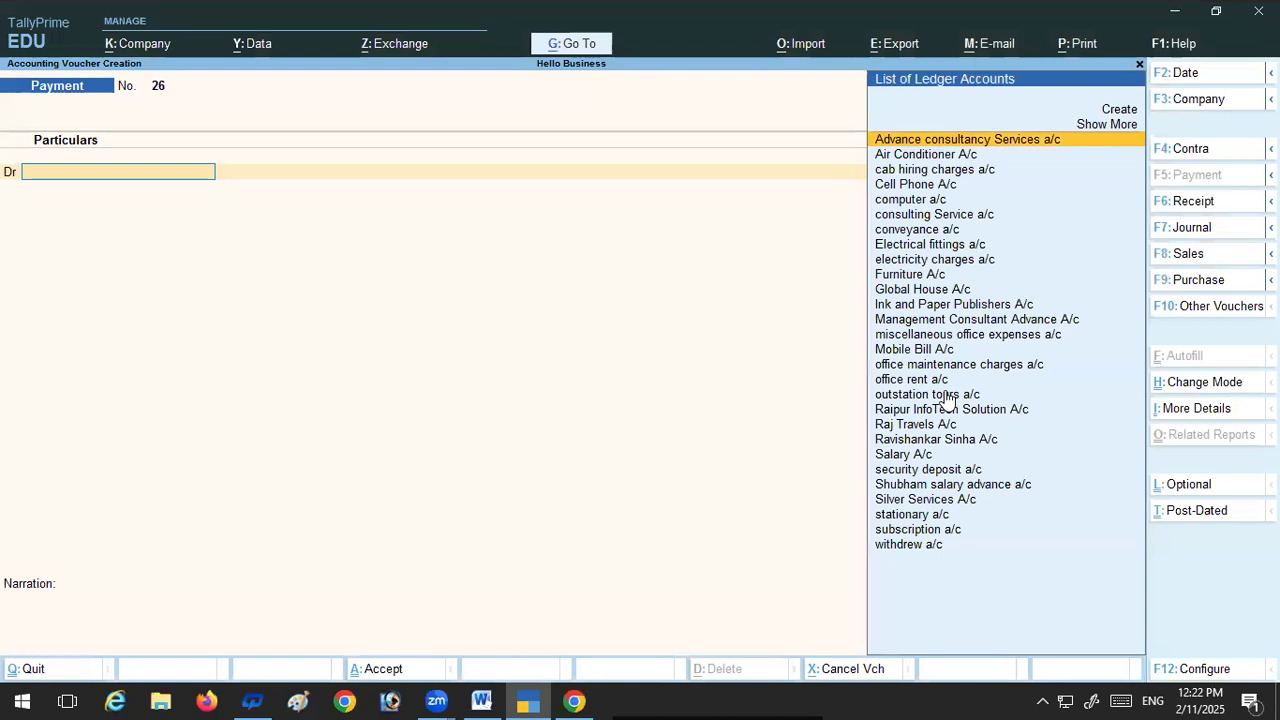
Step: Debit office rent a/c with 2,500 in the new payment voucher
{"action": "type", "text": "O"}
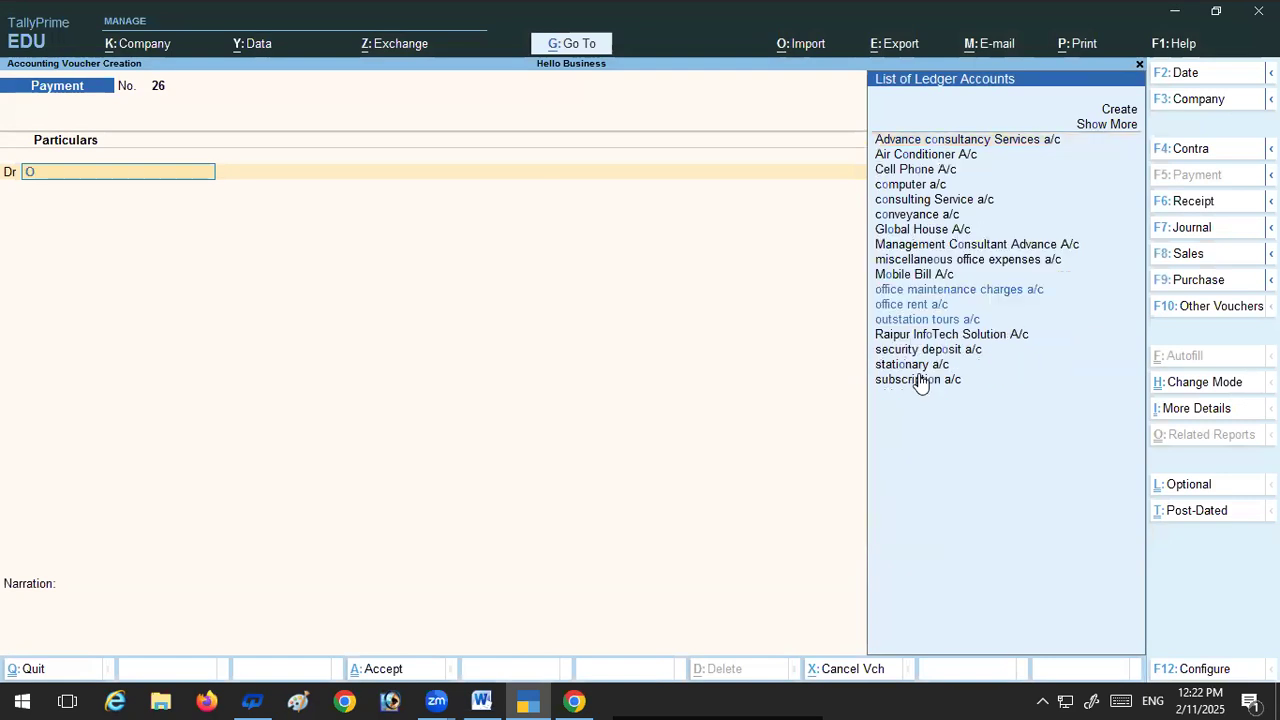
{"action": "left_click", "coordinate": [911, 305]}
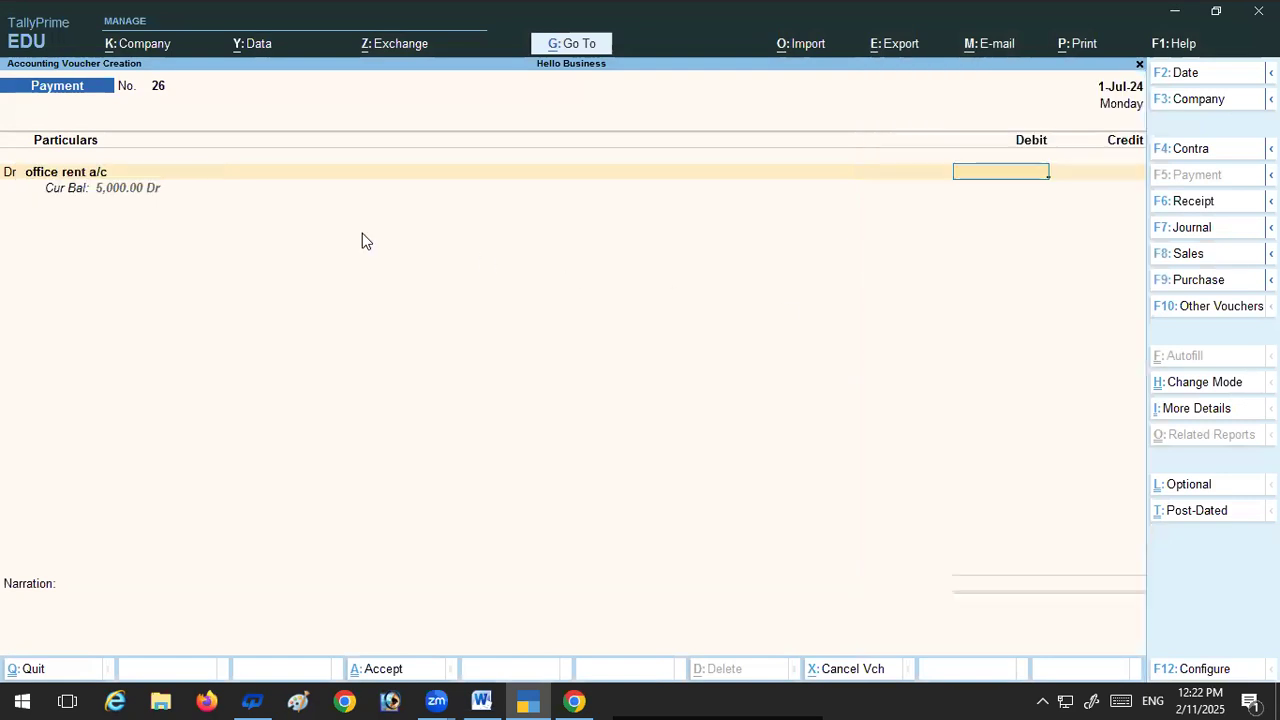
{"action": "type", "text": "2500"}
{"action": "key", "text": "Return"}
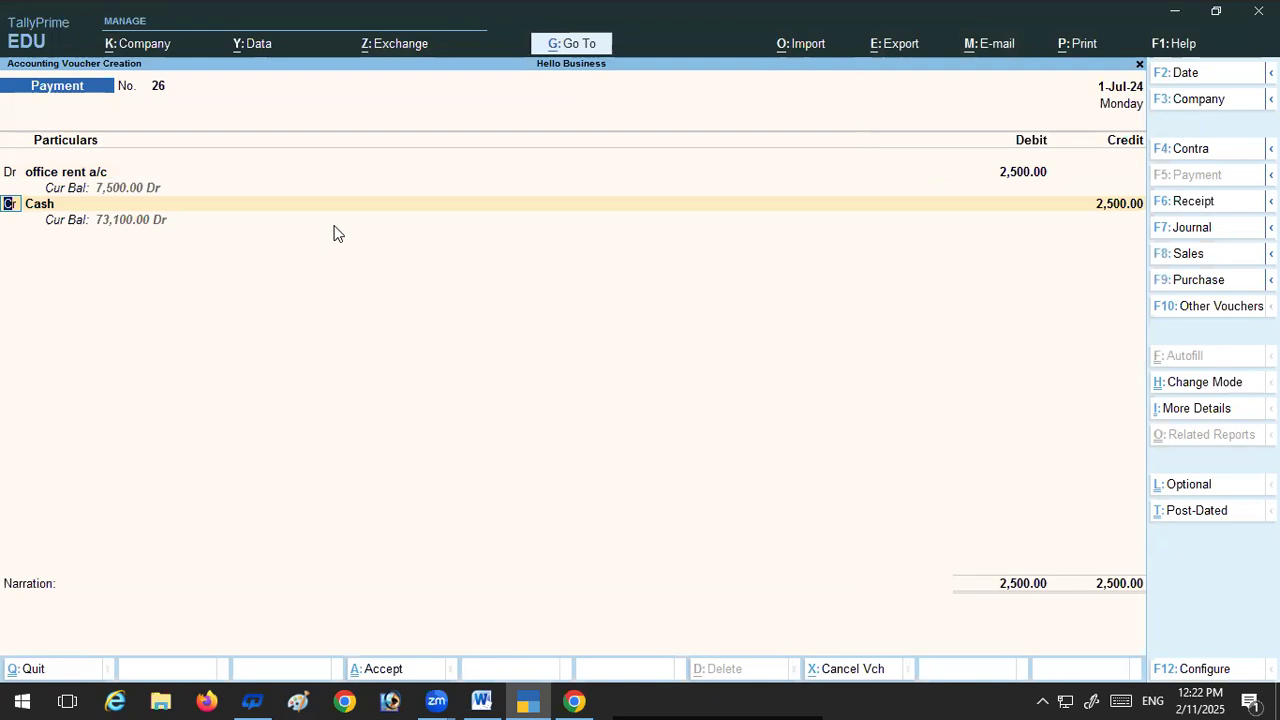
Step: Replace Cash with HDFC A/c as the 2,500 credit, keep the bank details and narration as they are, and save the payment voucher
{"action": "key", "text": "Return"}
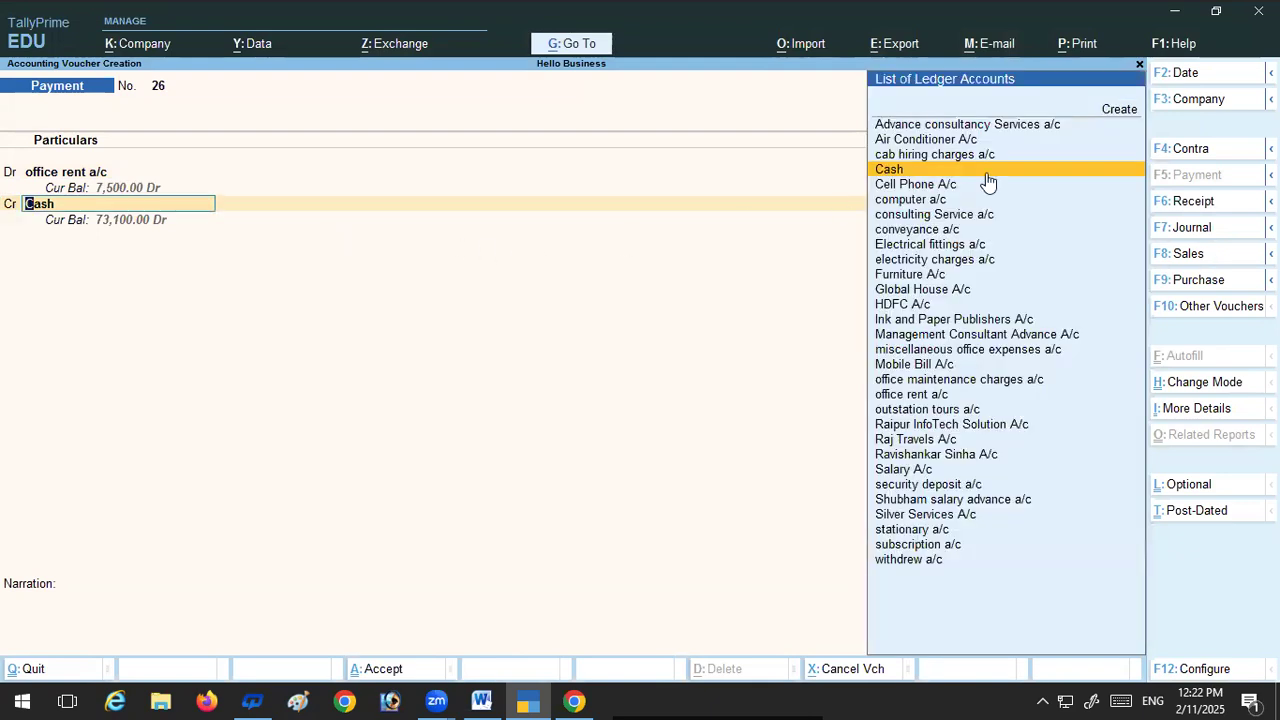
{"action": "left_click", "coordinate": [884, 309]}
{"action": "key", "text": "Return"}
{"action": "key", "text": "Return"}
{"action": "key", "text": "Return"}
{"action": "key", "text": "Return"}
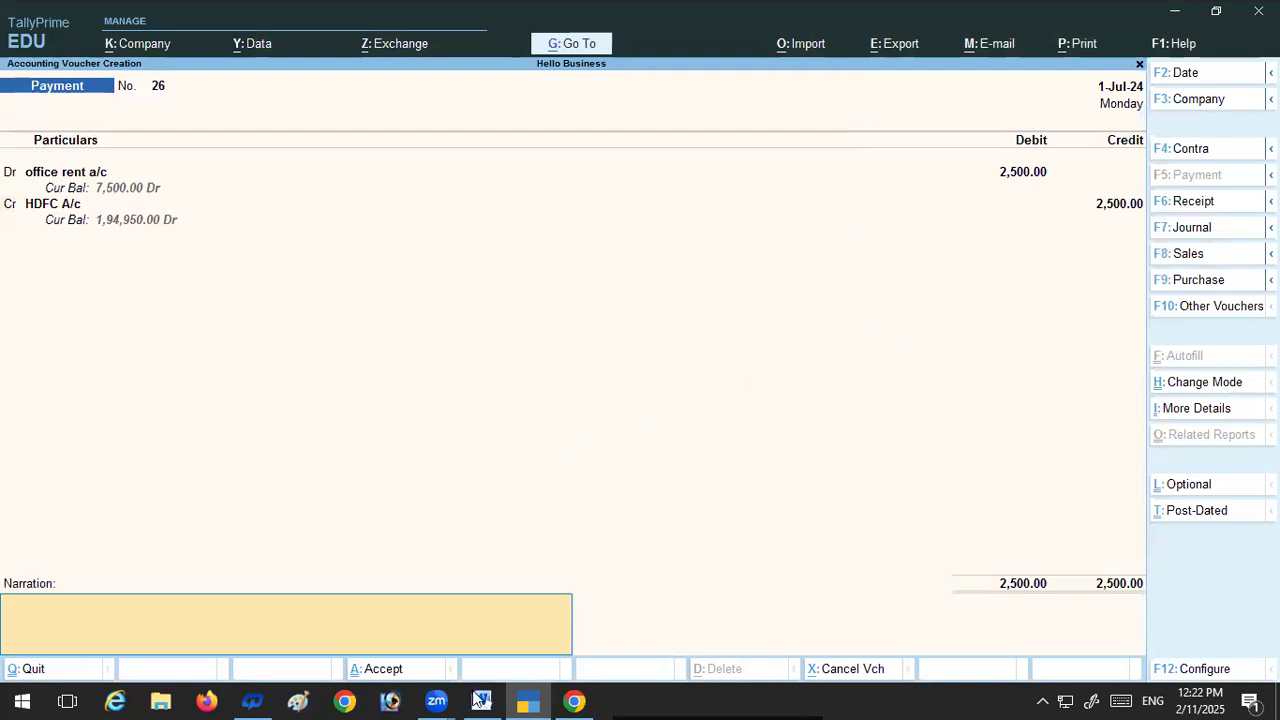
{"action": "key", "text": "Return"}
{"action": "key", "text": "Return"}
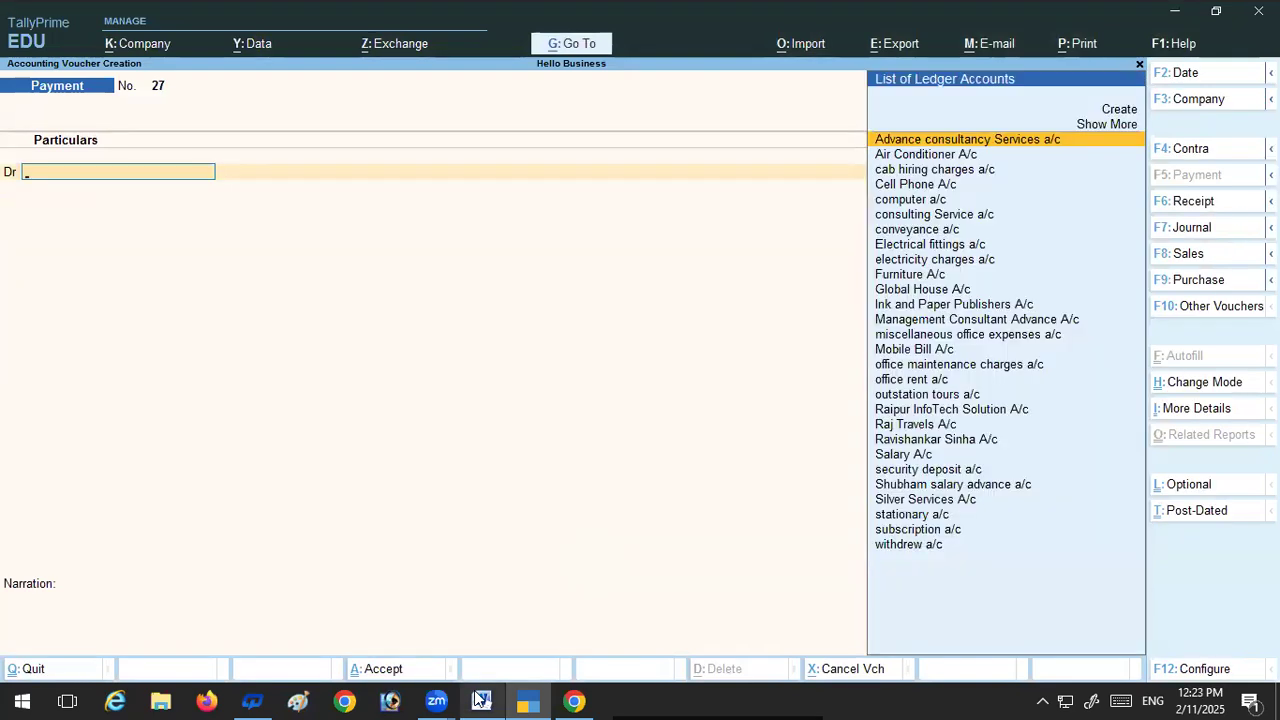
Step: Switch to the July exercise Word document, review transaction 42 on the Raipur InfoTech Solution cheque receipt, and return to TallyPrime
{"action": "left_click", "coordinate": [480, 700]}
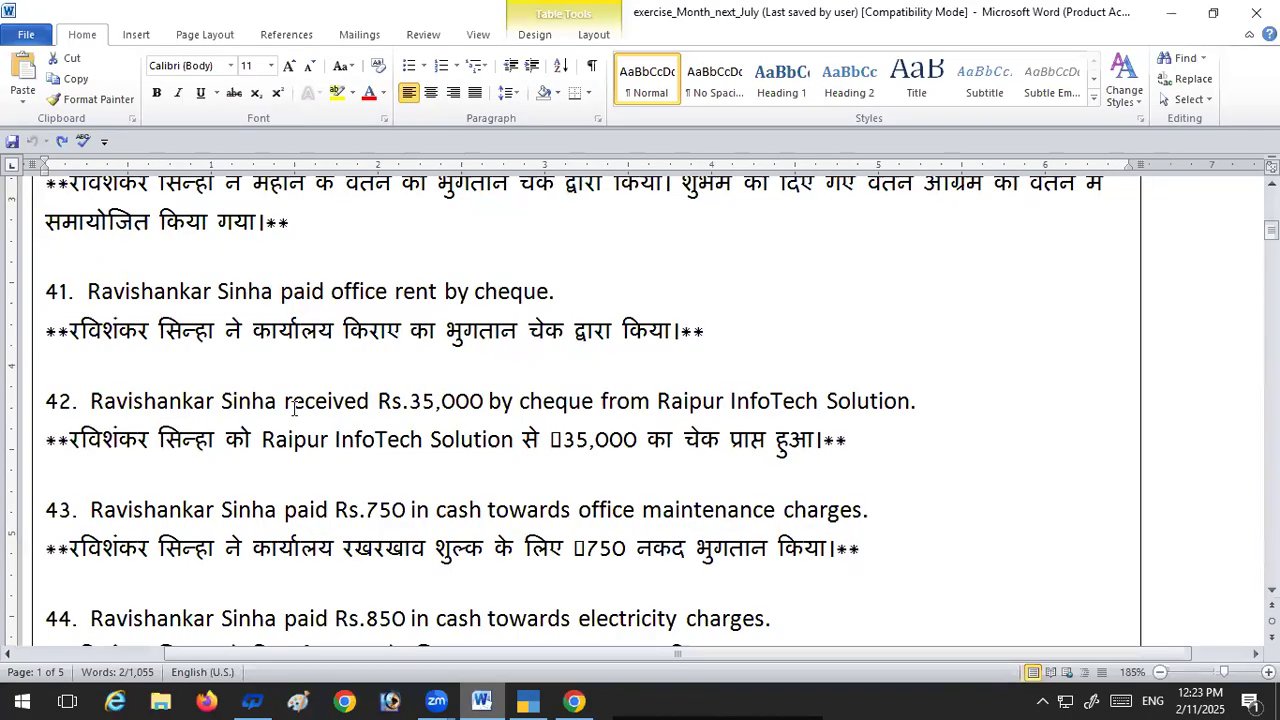
{"action": "scroll", "coordinate": [295, 408], "scroll_direction": "down", "scroll_amount": 1}
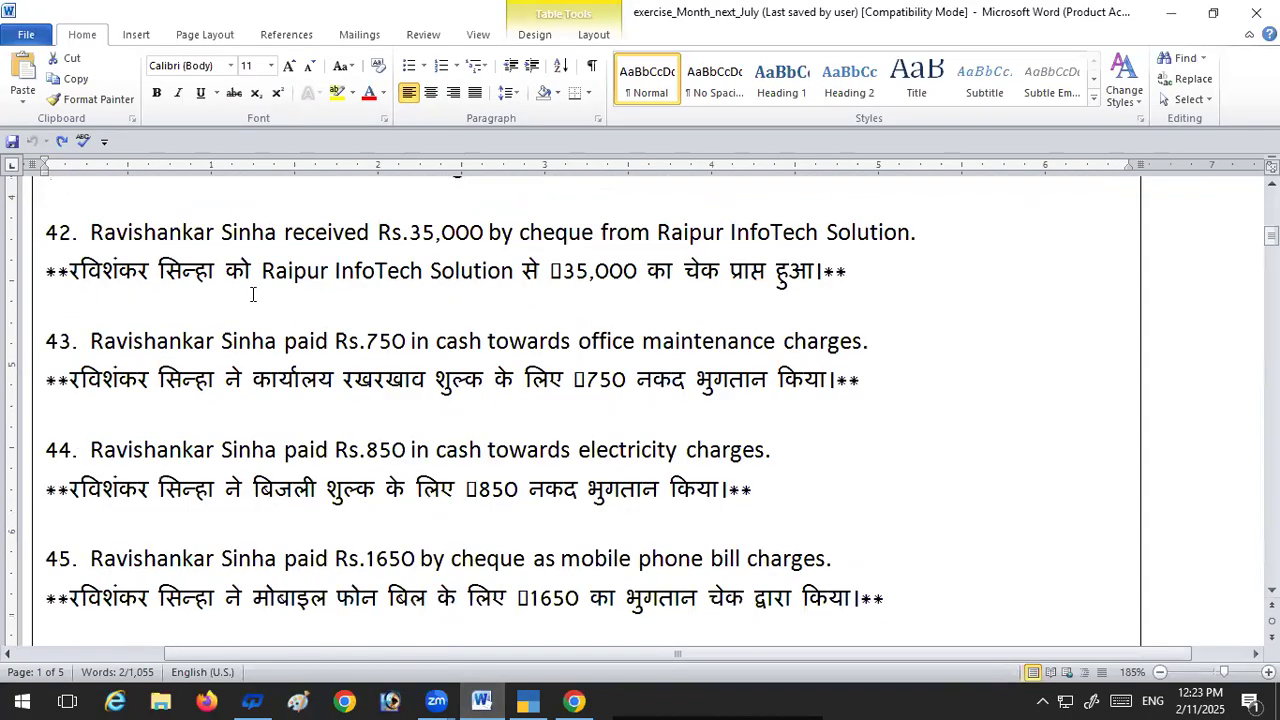
{"action": "scroll", "coordinate": [320, 283], "scroll_direction": "up", "scroll_amount": 1}
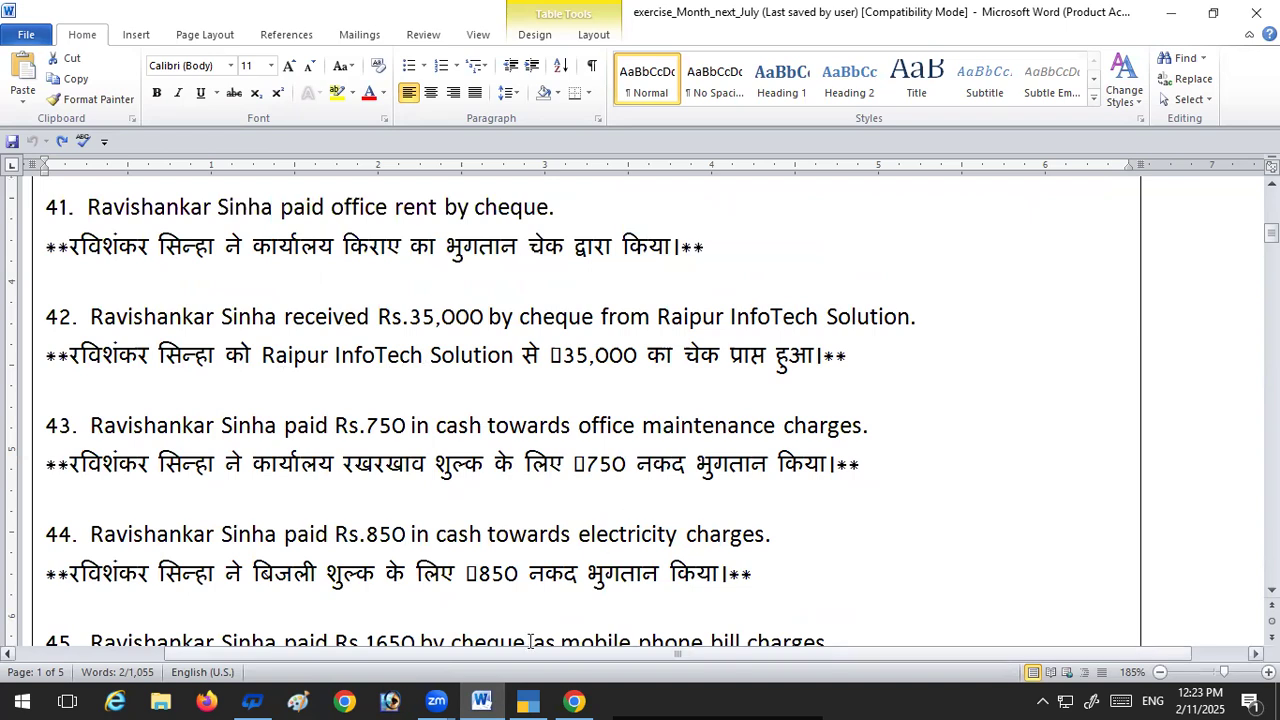
{"action": "mouse_move", "coordinate": [520, 700]}
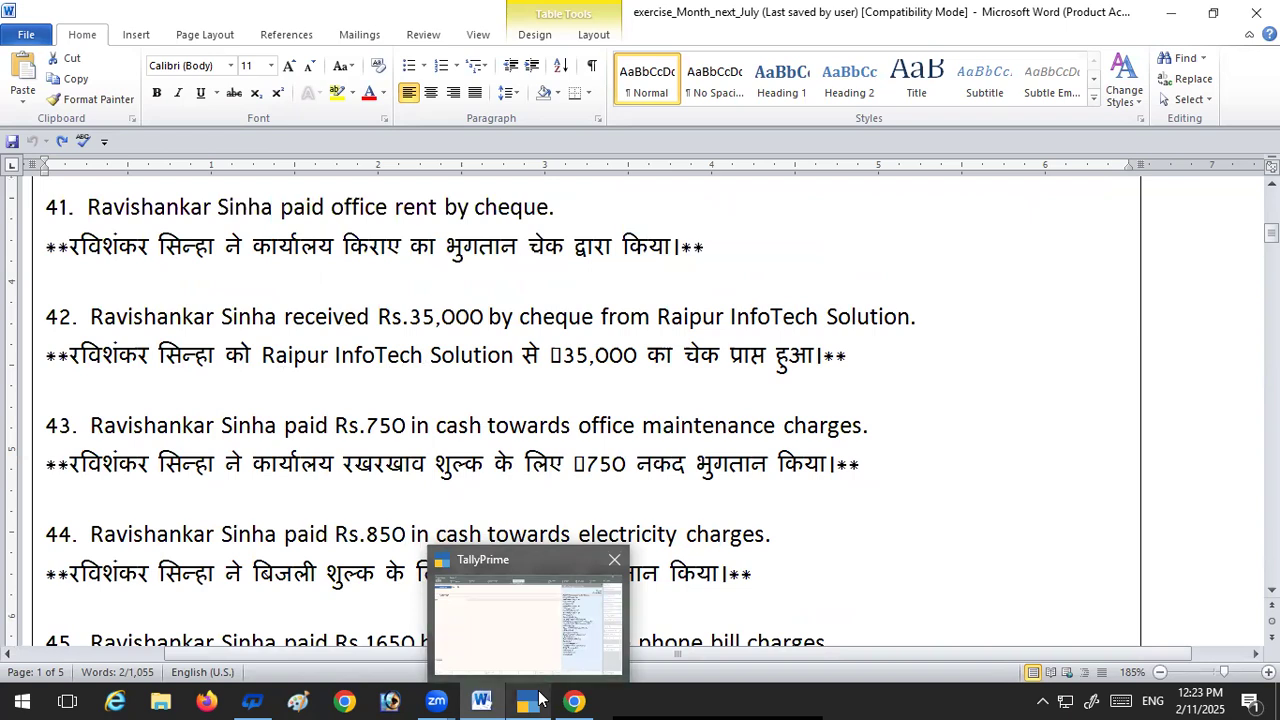
{"action": "left_click", "coordinate": [538, 645]}
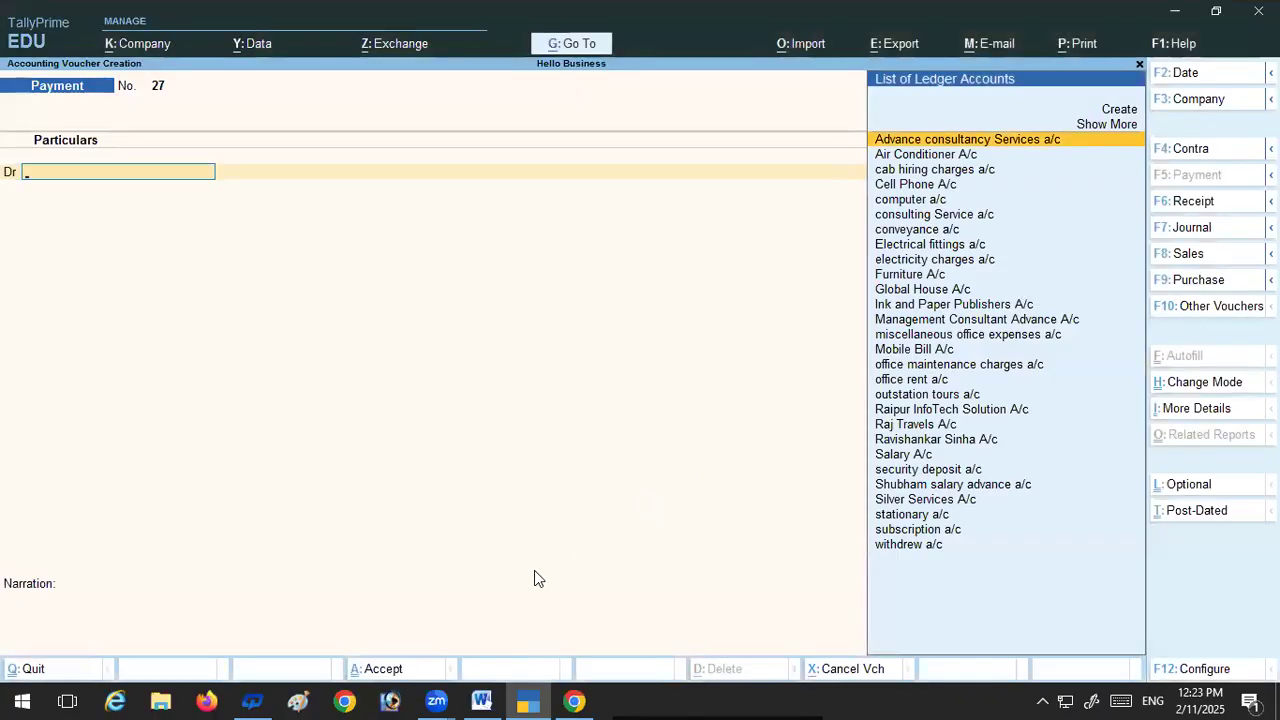
Step: Change to a receipt voucher and credit Raipur InfoTech Solution A/c with 35,000
{"action": "key", "text": "F6"}
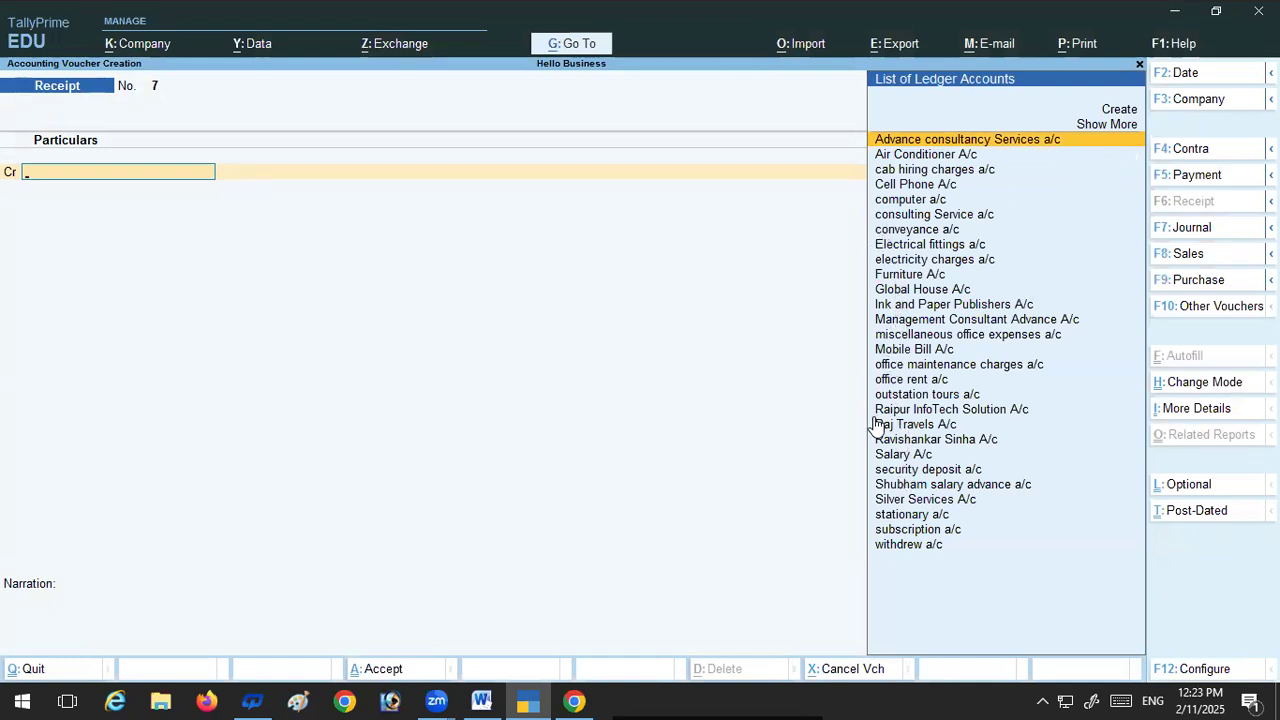
{"action": "left_click", "coordinate": [913, 412]}
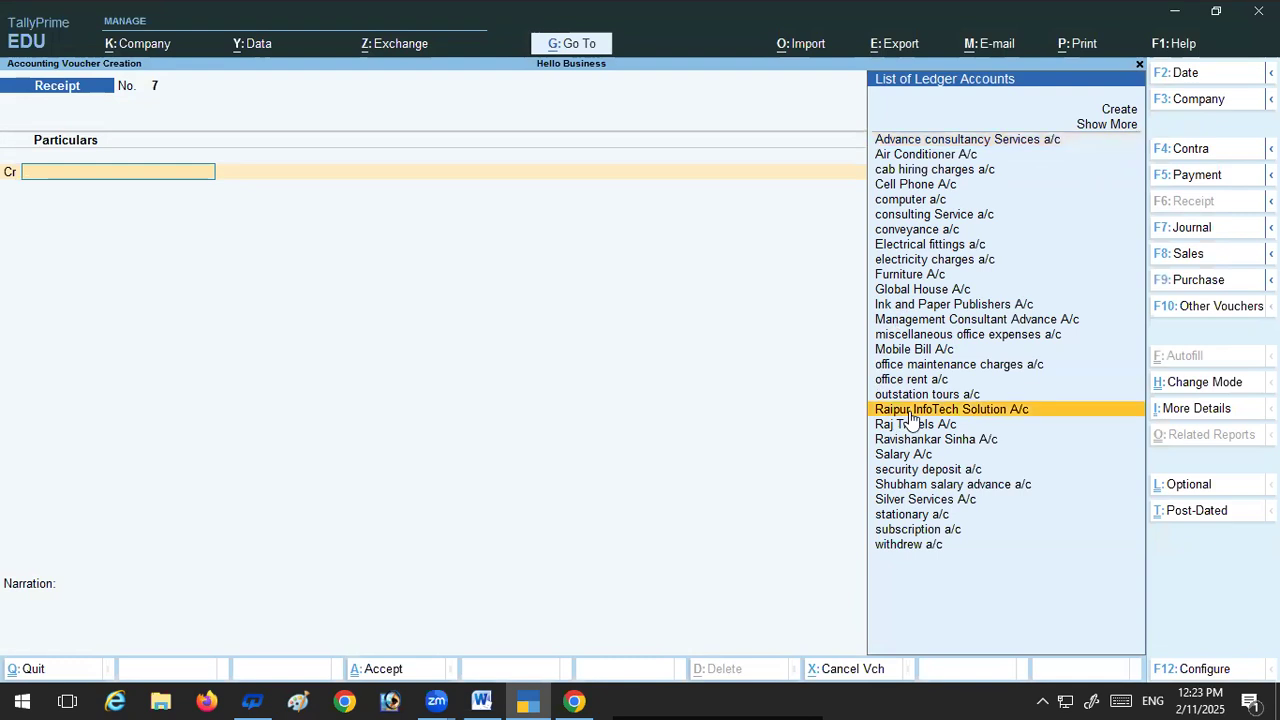
{"action": "left_click", "coordinate": [911, 413]}
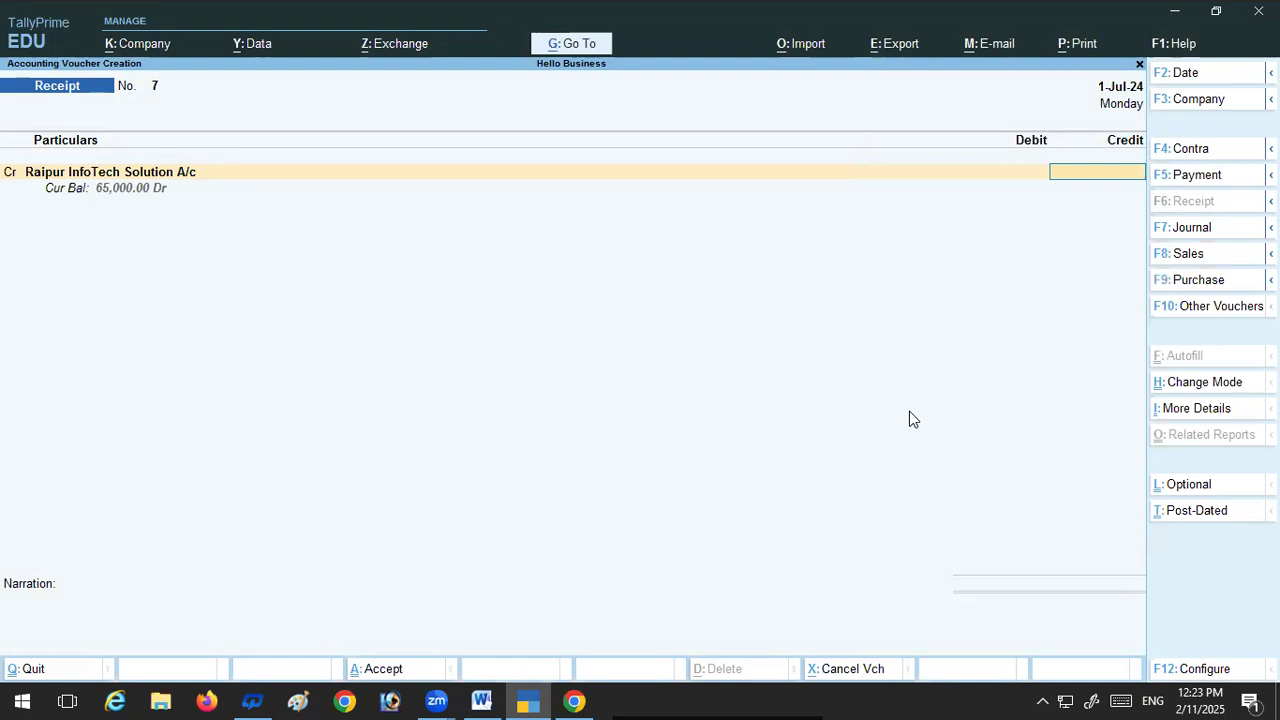
{"action": "type", "text": "35000"}
{"action": "key", "text": "Return"}
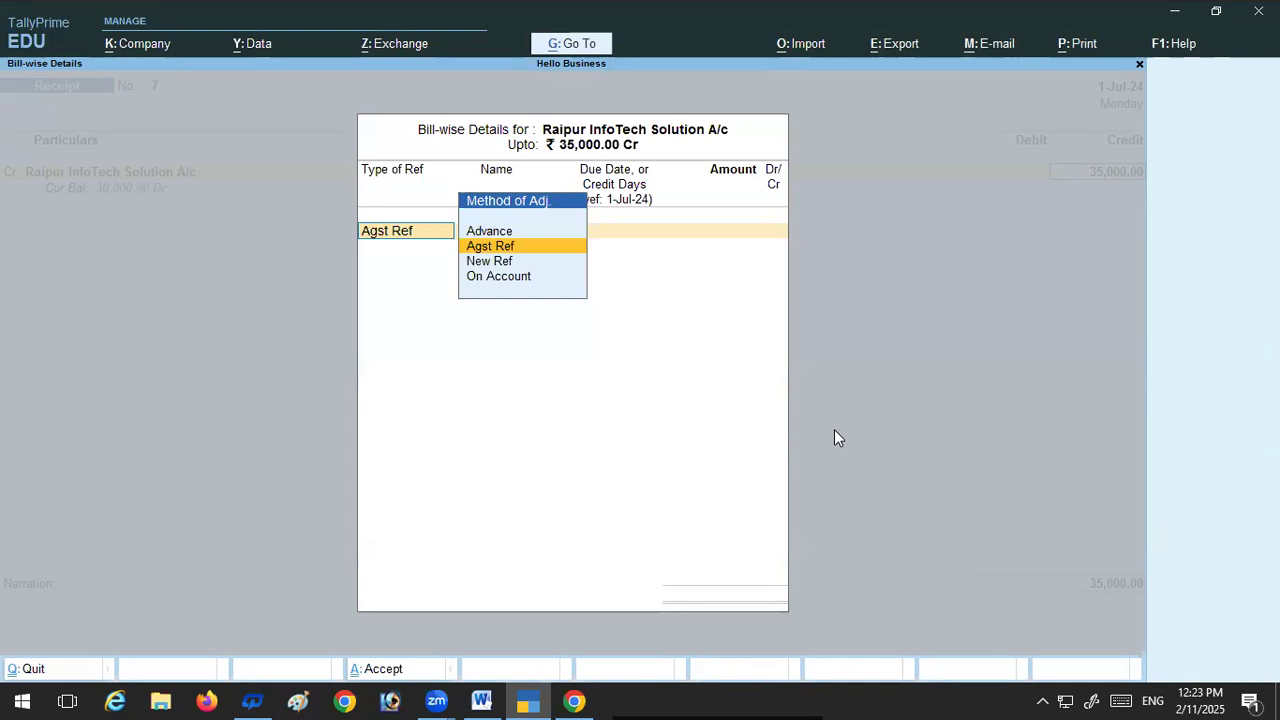
Step: Allocate the 35,000 receipt as Agst Ref to pending bill 4
{"action": "key", "text": "Return"}
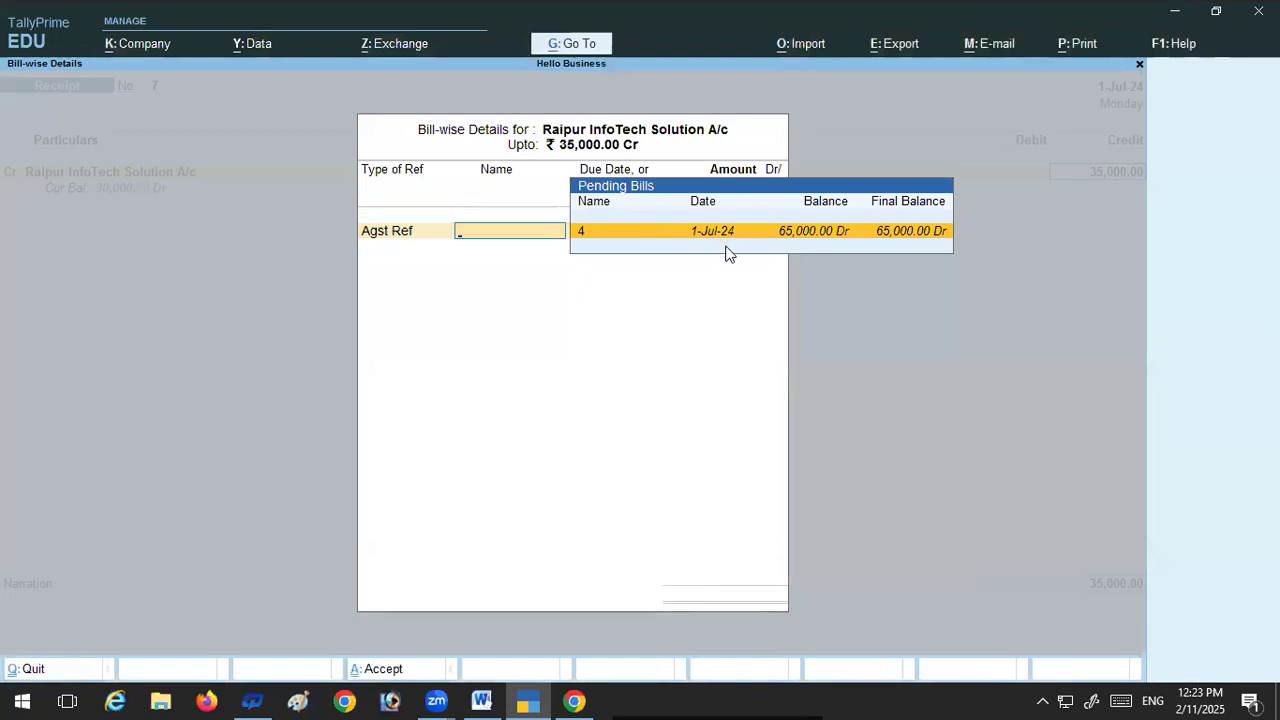
{"action": "key", "text": "Return"}
{"action": "key", "text": "Return"}
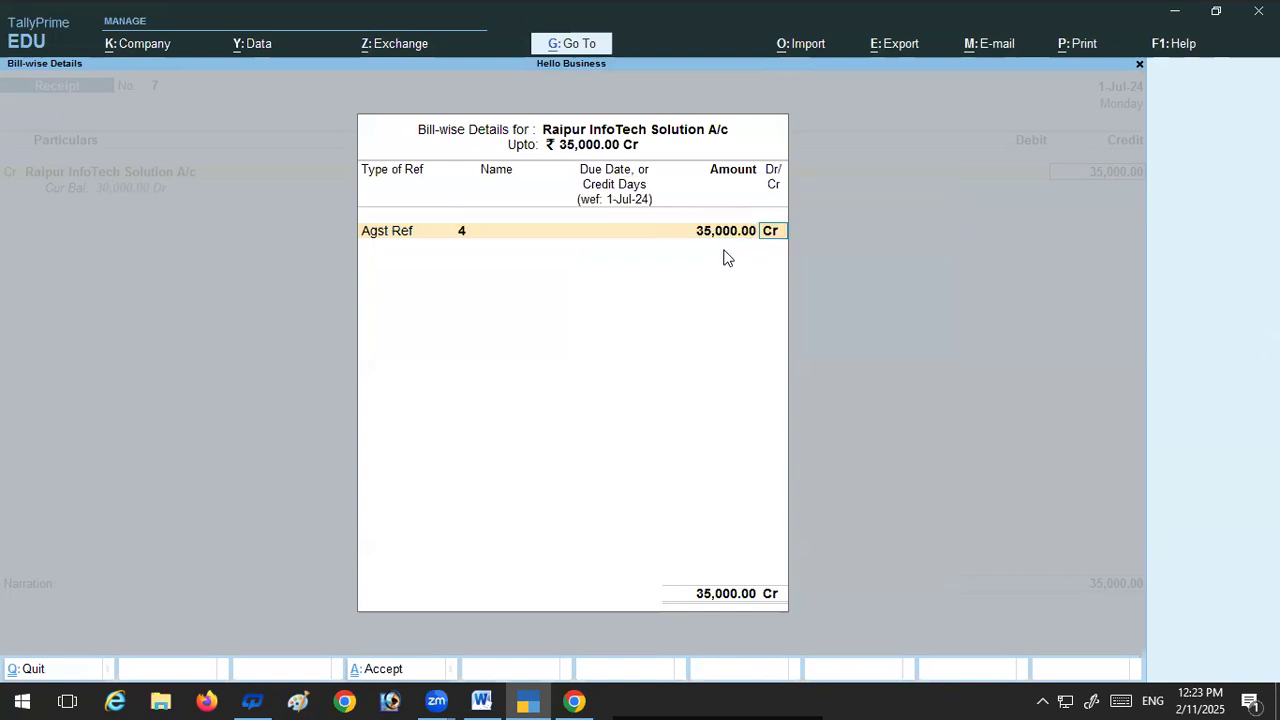
Step: Debit HDFC A/c with 35,000 as a Cheque/DD dated 1-Jul-24, leave the bank name blank, and save the receipt voucher
{"action": "key", "text": "Return"}
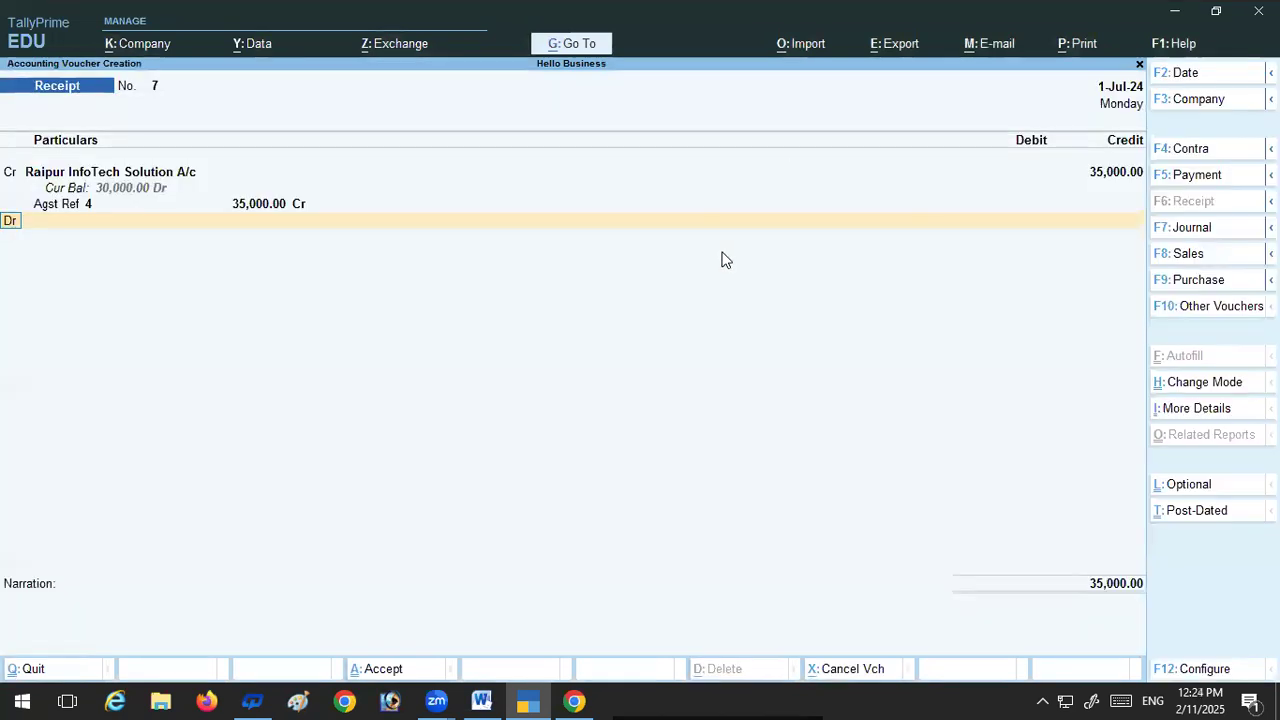
{"action": "key", "text": "Return"}
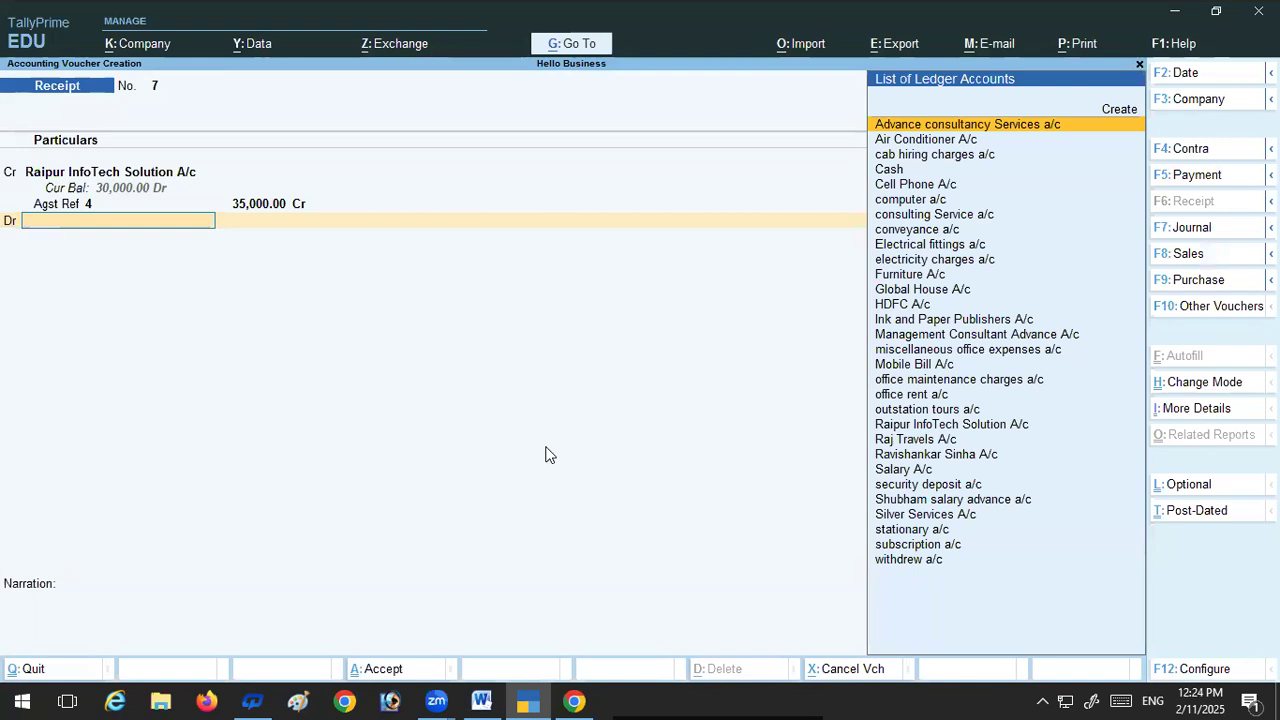
{"action": "left_click", "coordinate": [884, 304]}
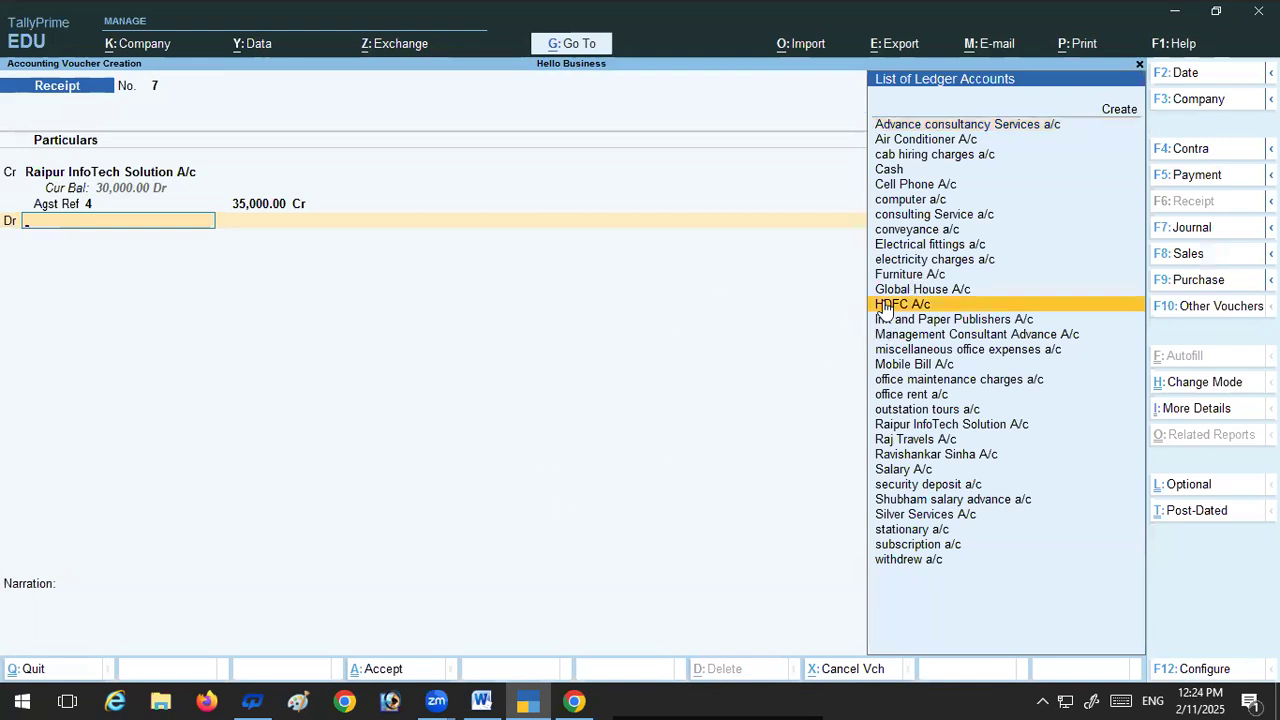
{"action": "key", "text": "Return"}
{"action": "key", "text": "Return"}
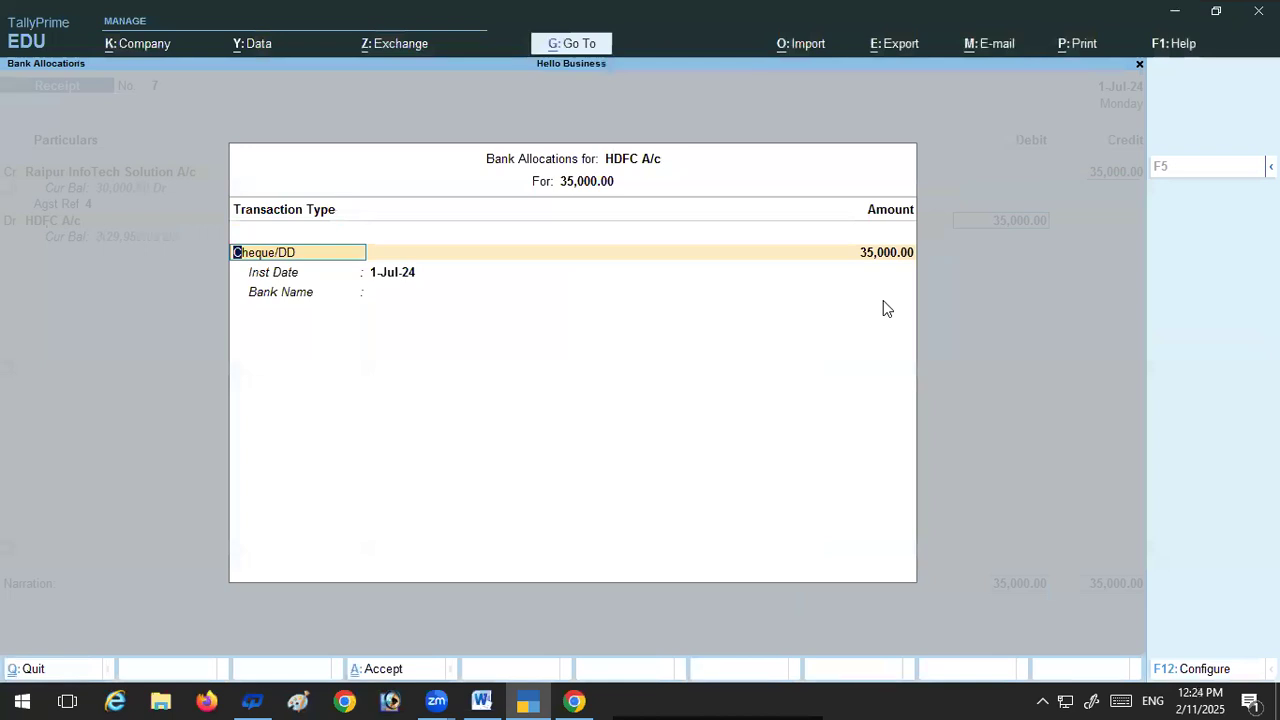
{"action": "key", "text": "Return"}
{"action": "key", "text": "Return"}
{"action": "key", "text": "Return"}
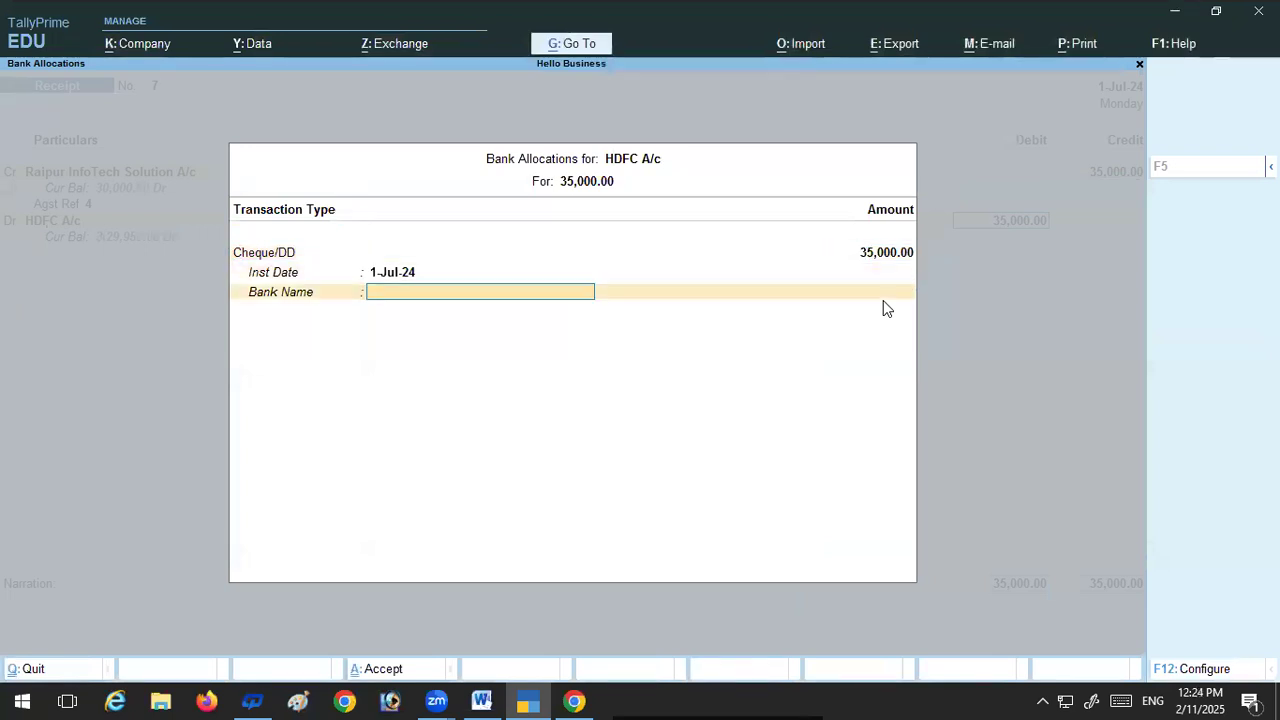
{"action": "key", "text": "Return"}
{"action": "key", "text": "Return"}
{"action": "key", "text": "Return"}
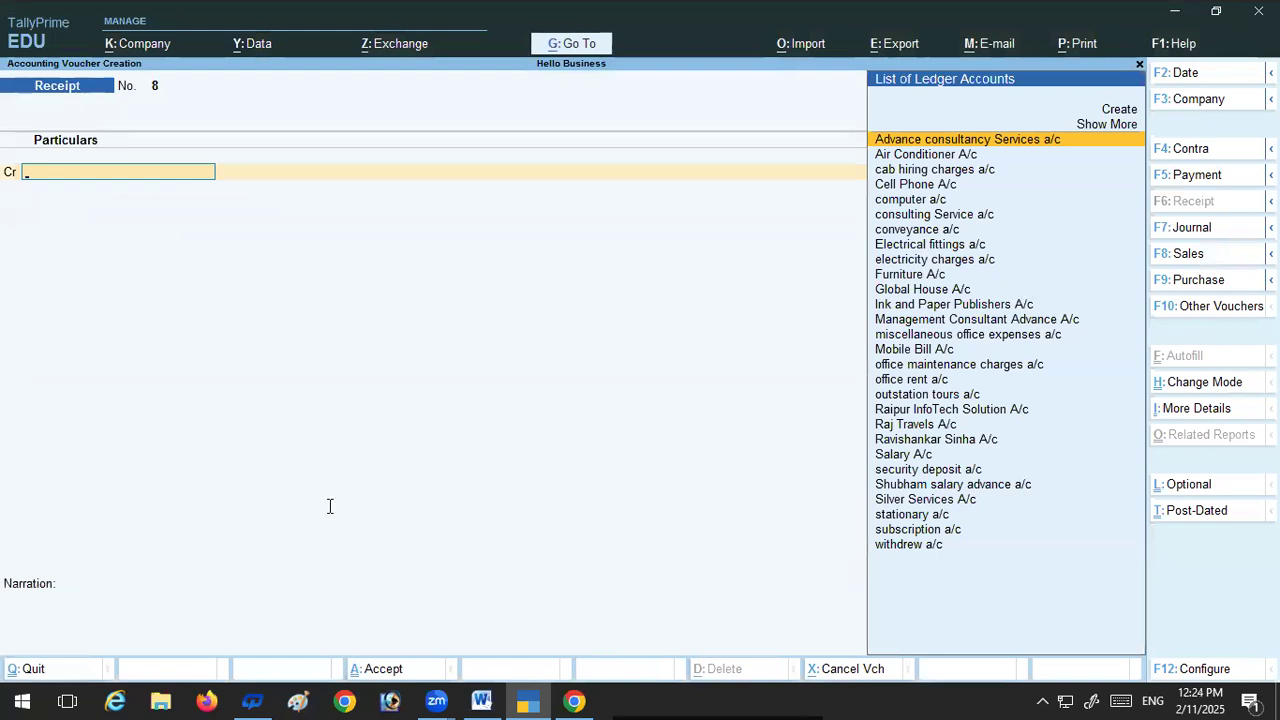
Step: Check transaction 43 in the Word document, return to TallyPrime and debit office maintenance charges a/c with 750 in a payment voucher
{"action": "key", "text": "alt+Tab"}
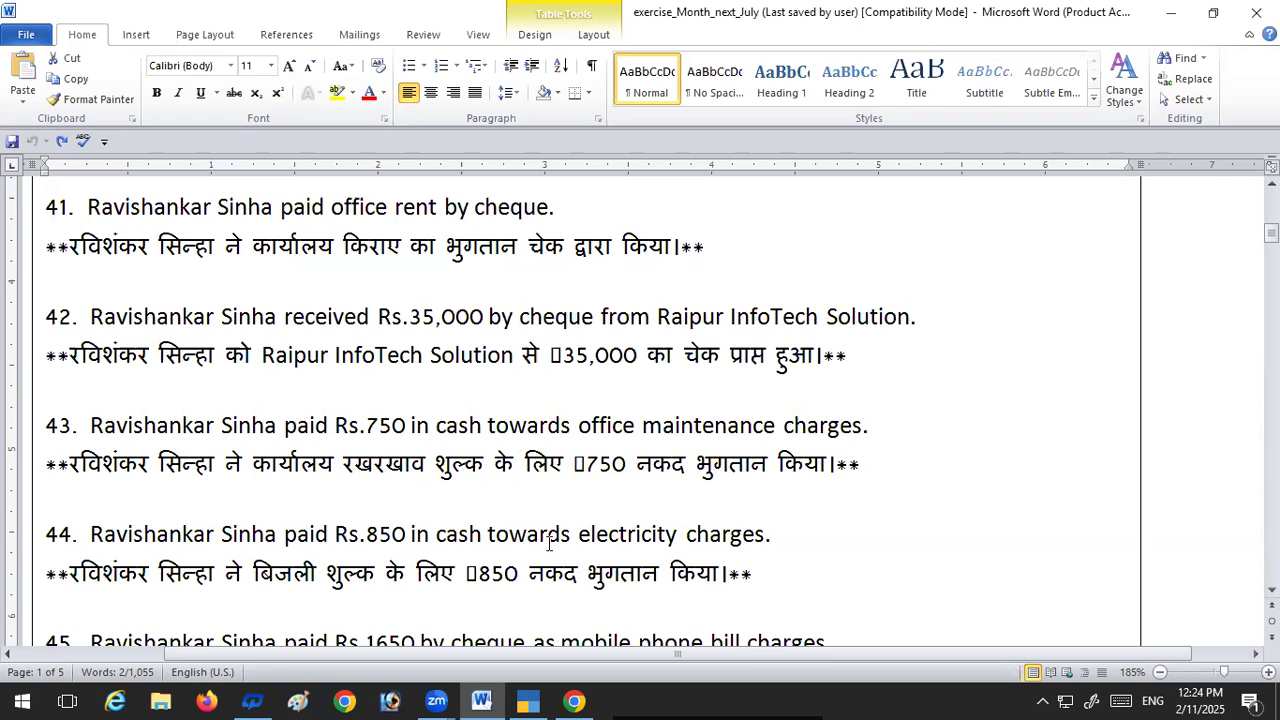
{"action": "left_click", "coordinate": [529, 700]}
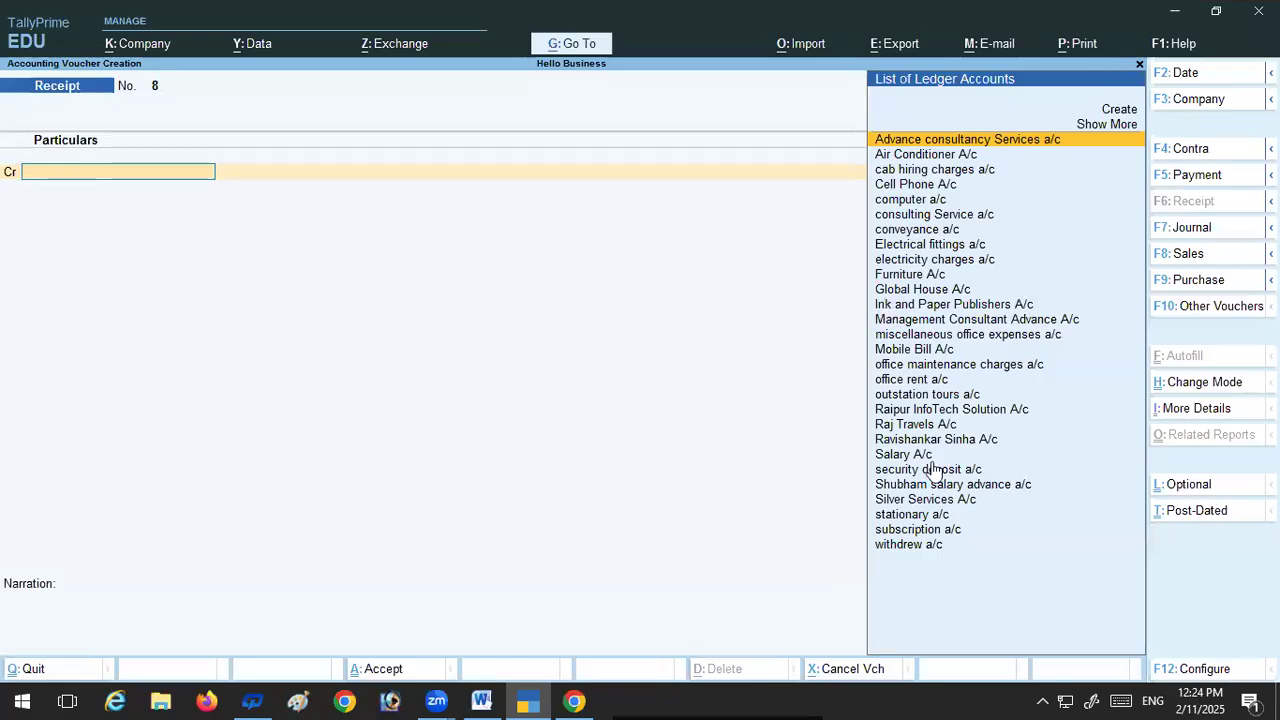
{"action": "left_click", "coordinate": [962, 367]}
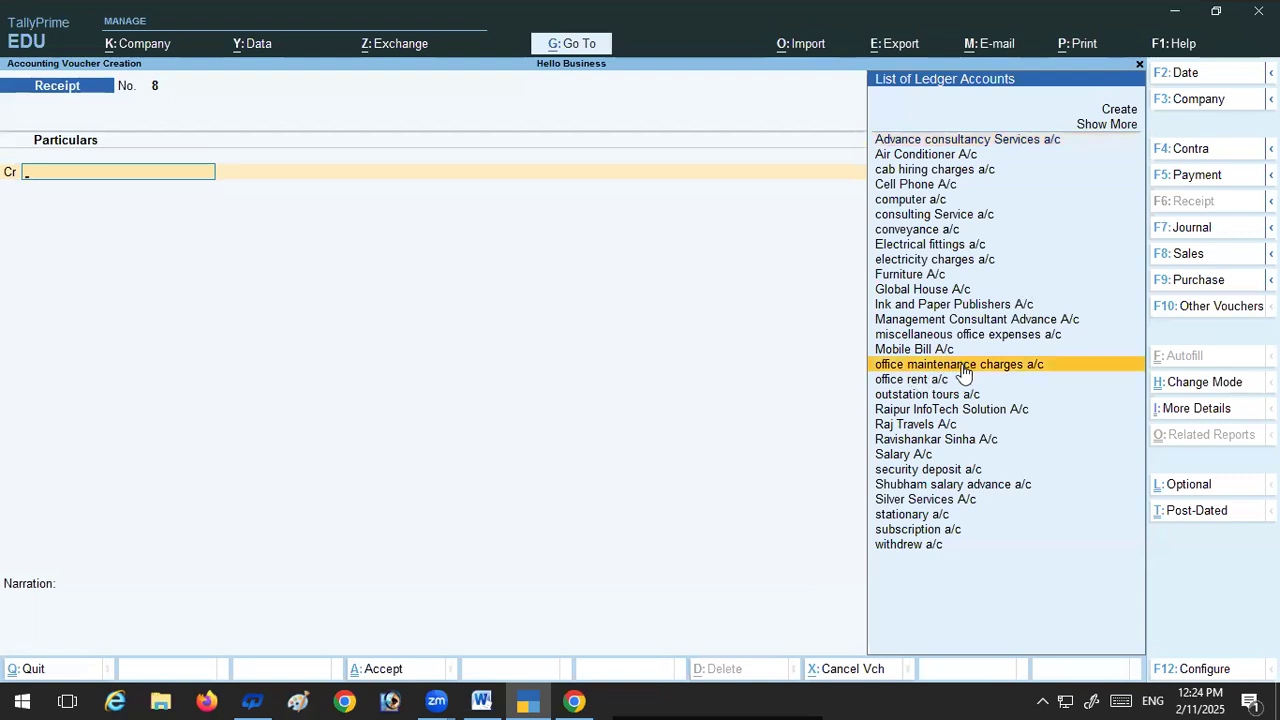
{"action": "left_click", "coordinate": [962, 368]}
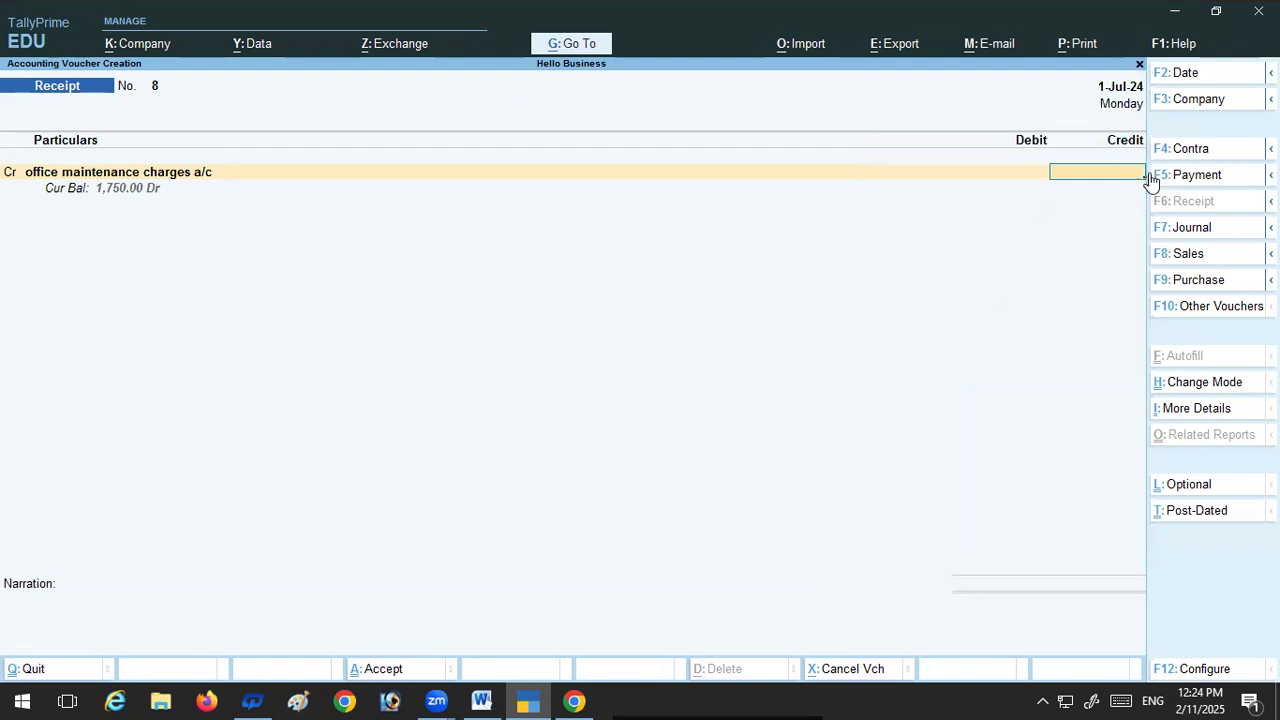
{"action": "key", "text": "F5"}
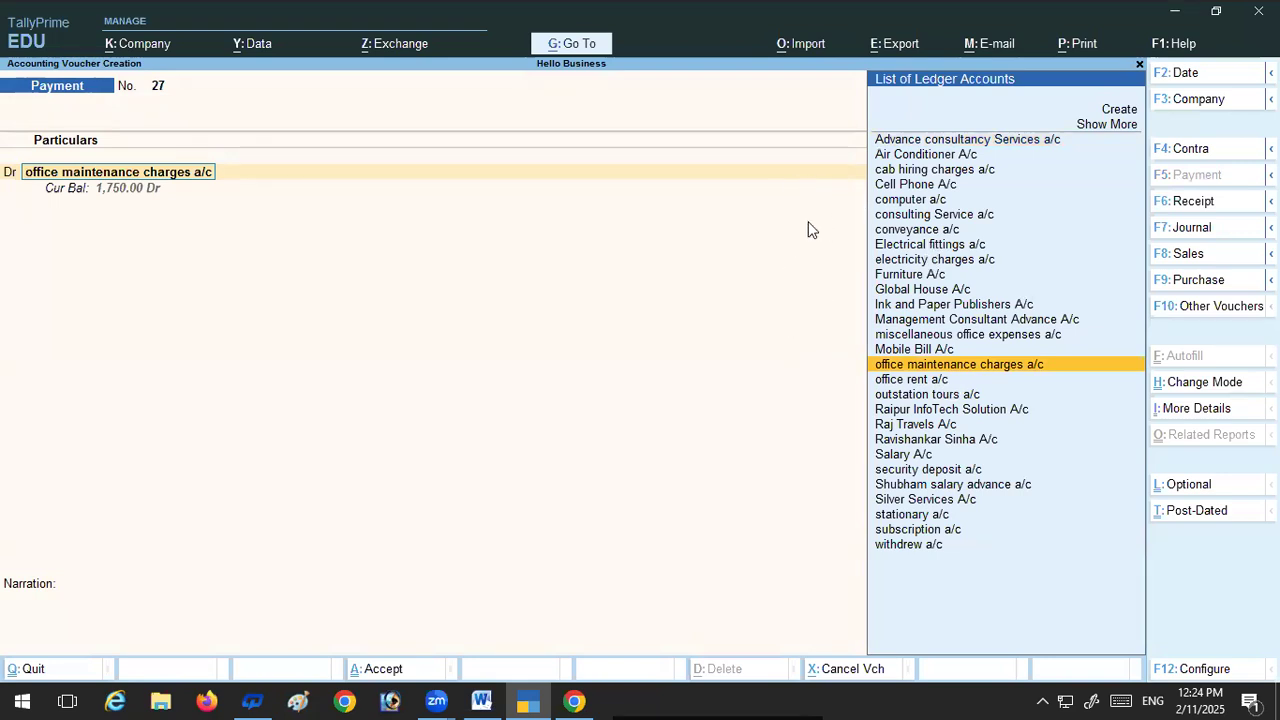
{"action": "key", "text": "Return"}
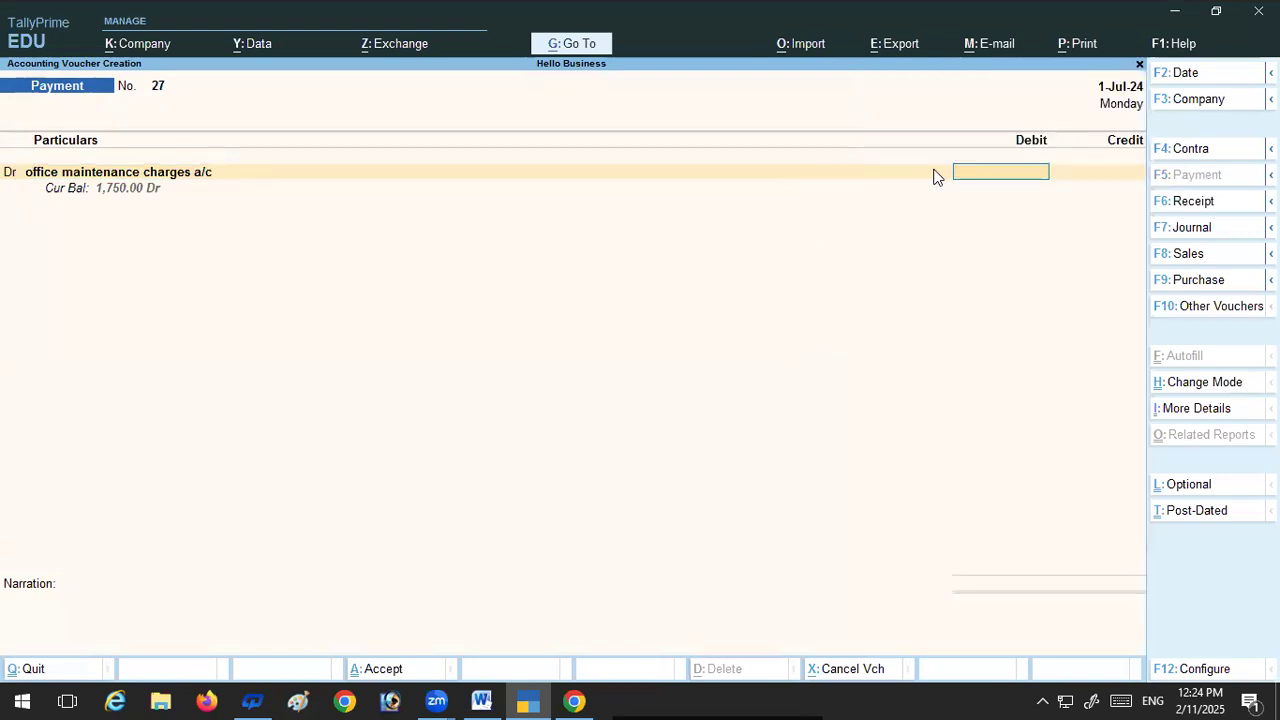
{"action": "type", "text": "750"}
{"action": "key", "text": "Return"}
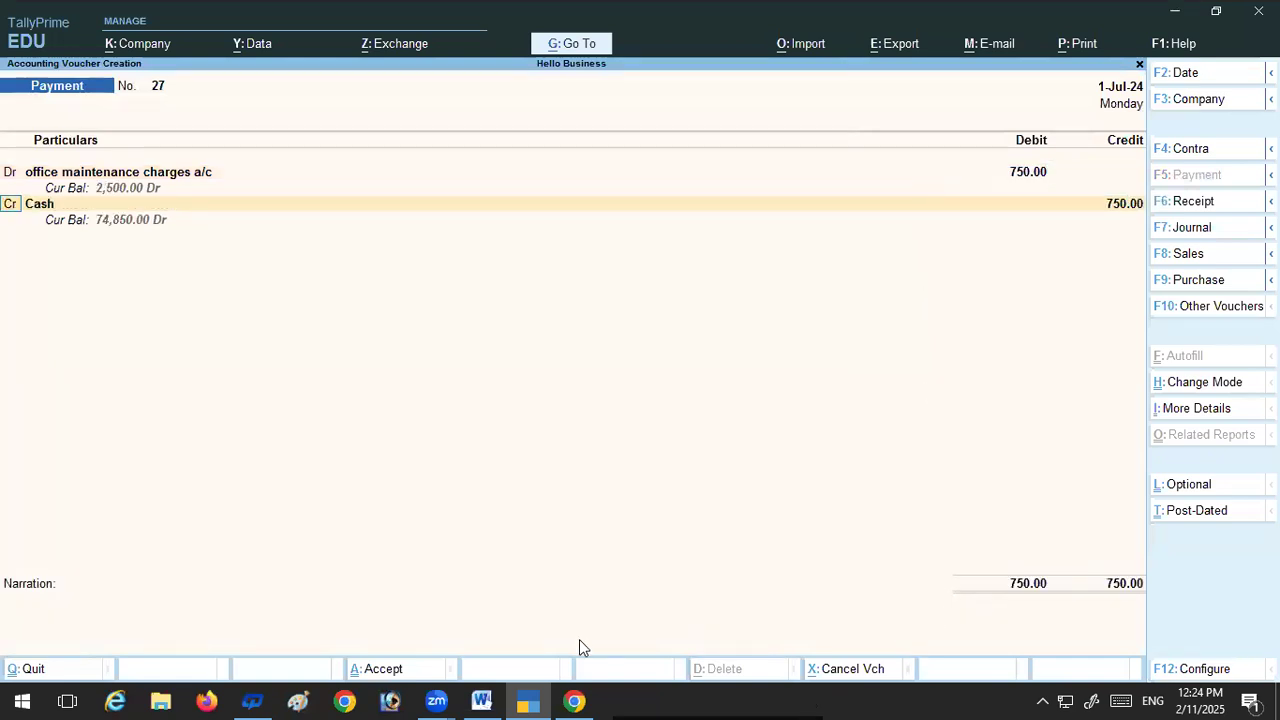
Step: Recheck transaction 43 in the Word document, then keep Cash as the 750 credit in TallyPrime and save the payment voucher
{"action": "left_click", "coordinate": [481, 700]}
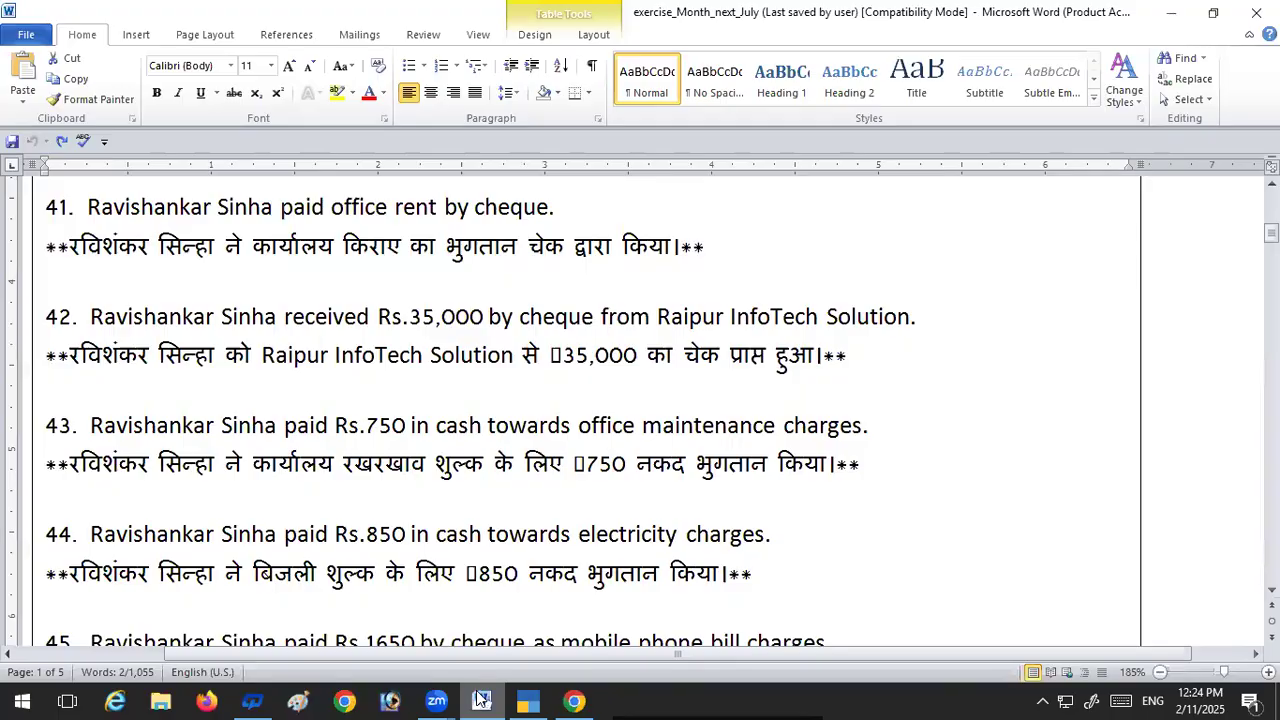
{"action": "left_click", "coordinate": [521, 700]}
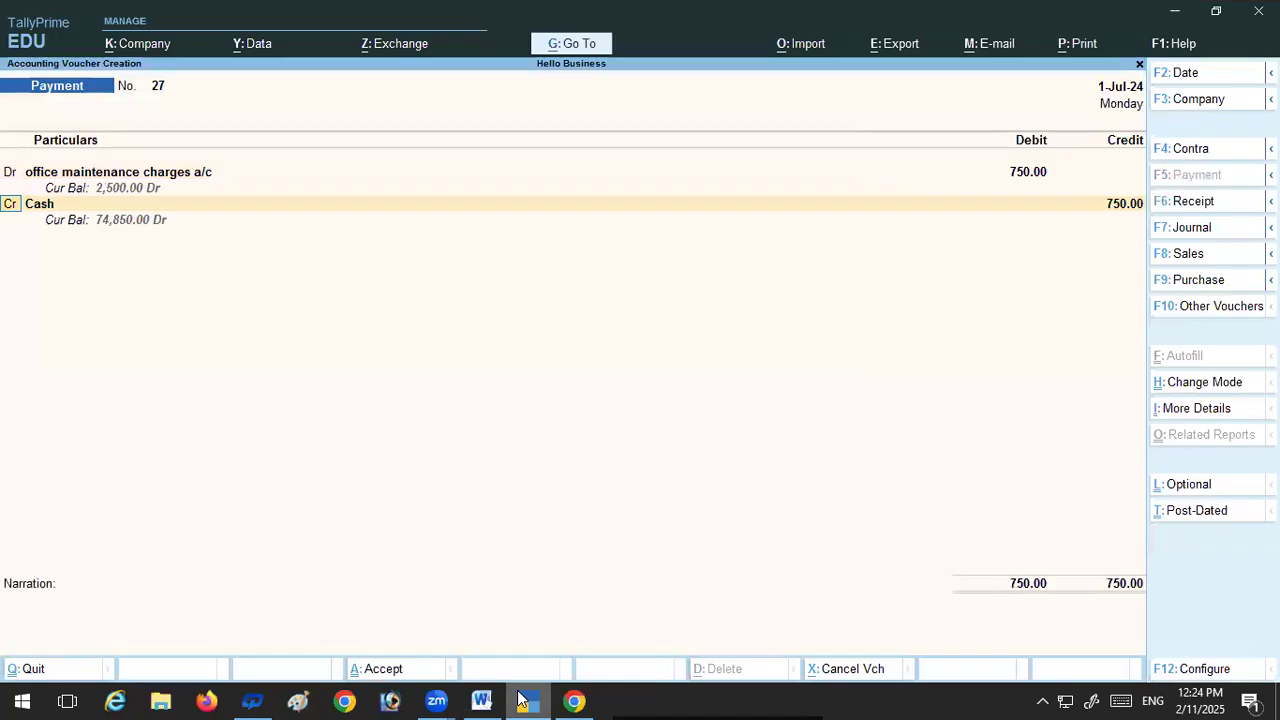
{"action": "key", "text": "Return"}
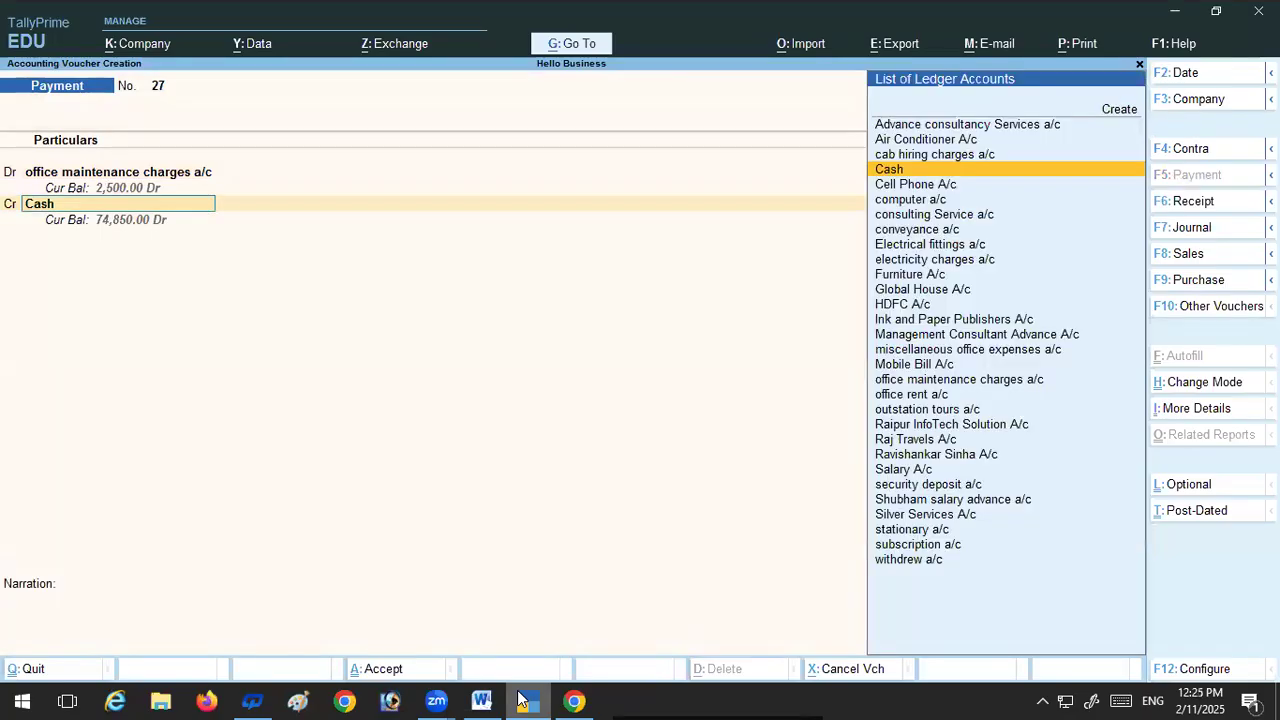
{"action": "key", "text": "Return"}
{"action": "key", "text": "Return"}
{"action": "key", "text": "Return"}
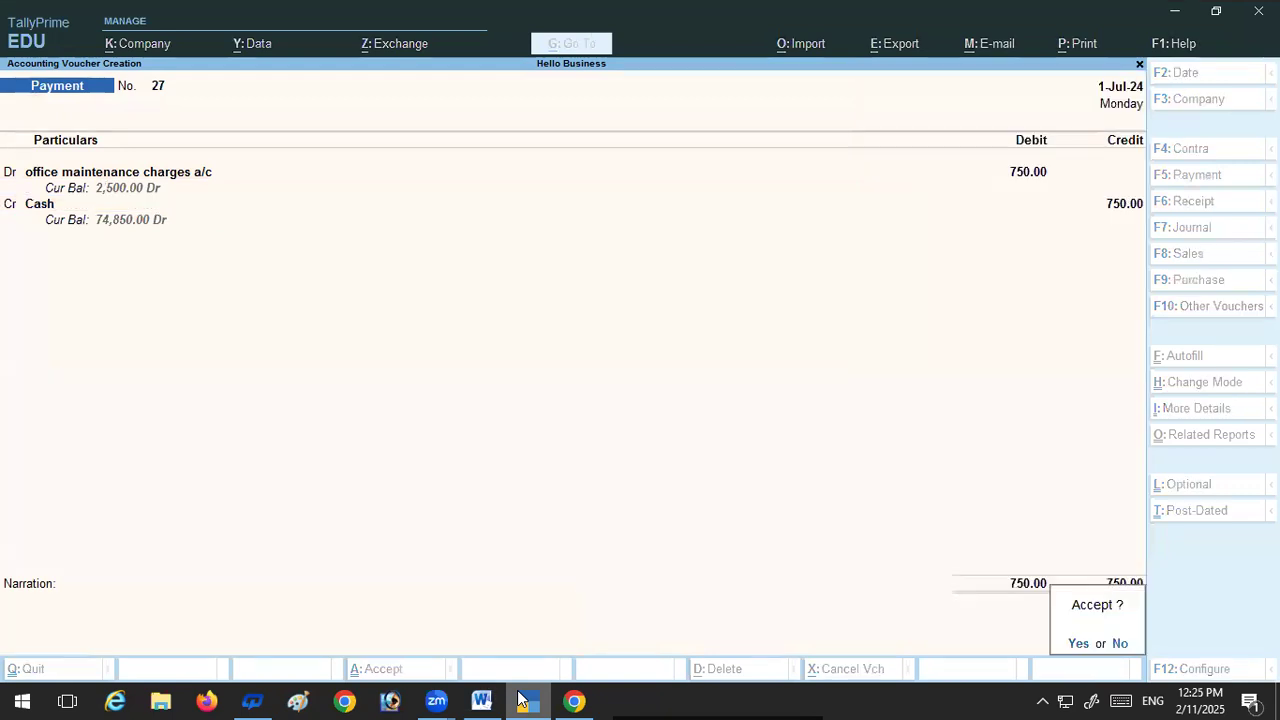
{"action": "key", "text": "Return"}
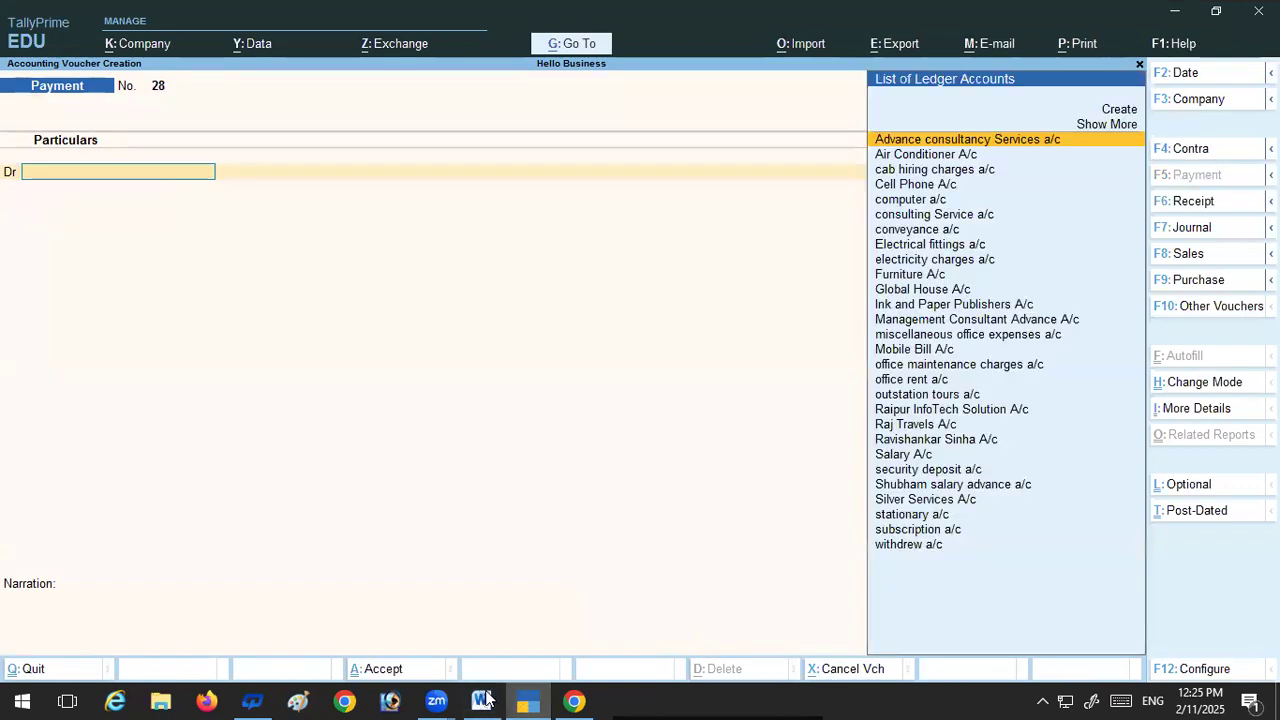
Step: Check transaction 44 in the Word document, return to TallyPrime and debit electricity charges a/c with 850 in a payment voucher
{"action": "left_click", "coordinate": [482, 700]}
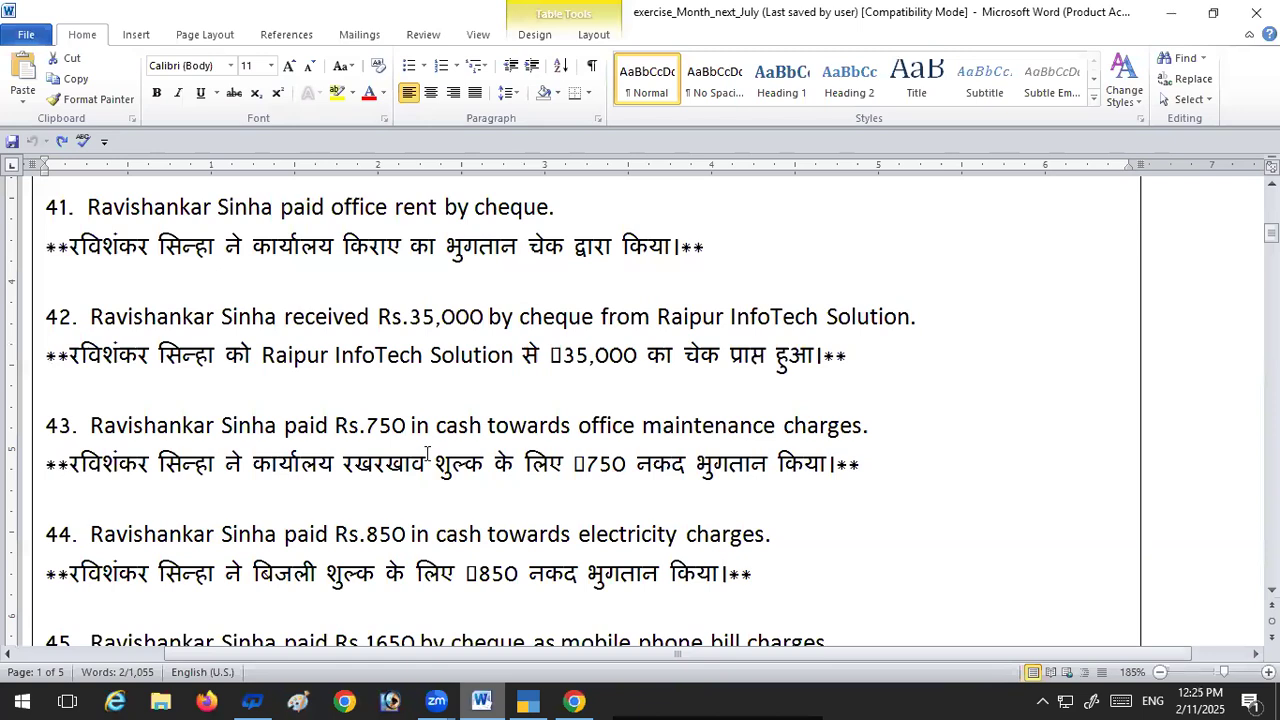
{"action": "scroll", "coordinate": [250, 405], "scroll_direction": "down", "scroll_amount": 3}
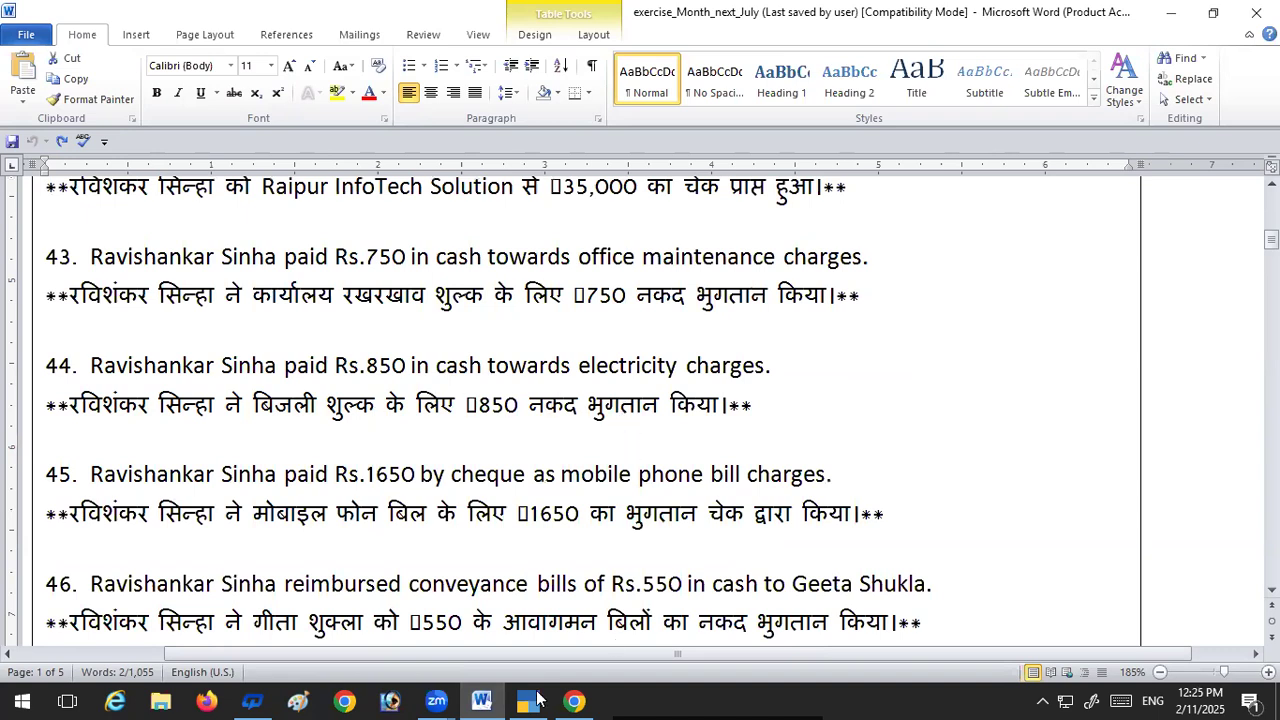
{"action": "mouse_move", "coordinate": [537, 698]}
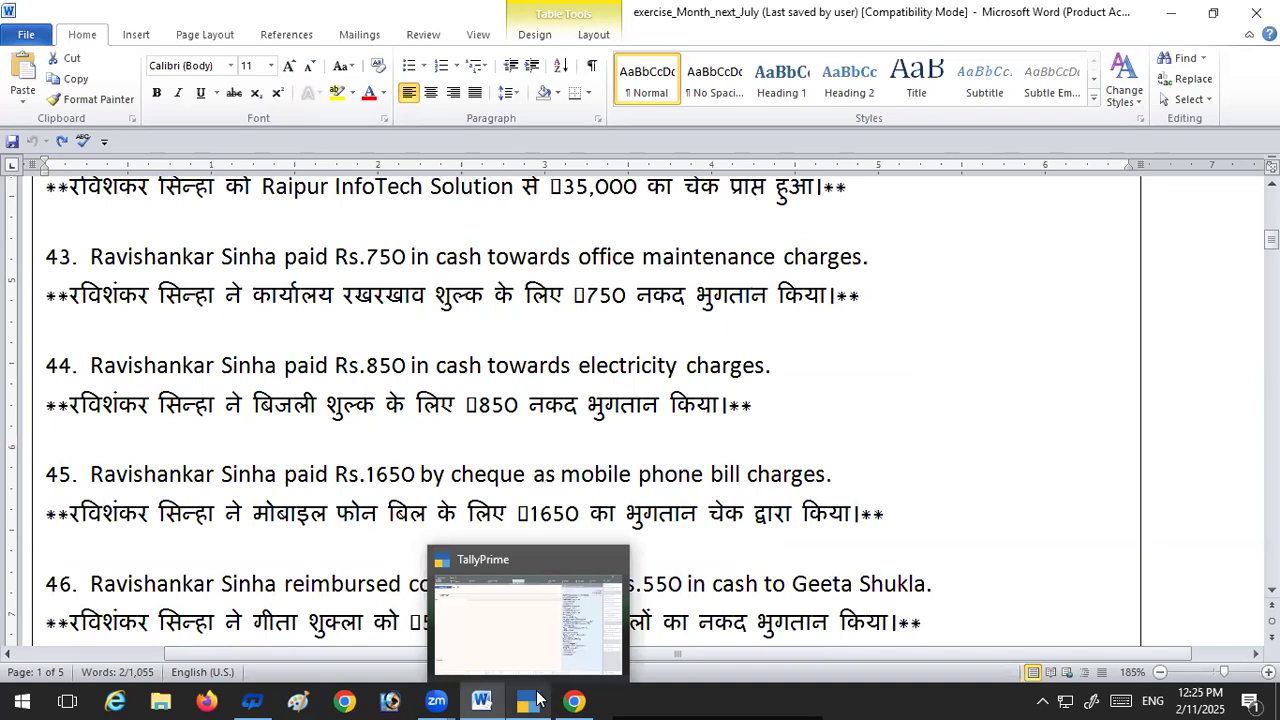
{"action": "left_click", "coordinate": [540, 675]}
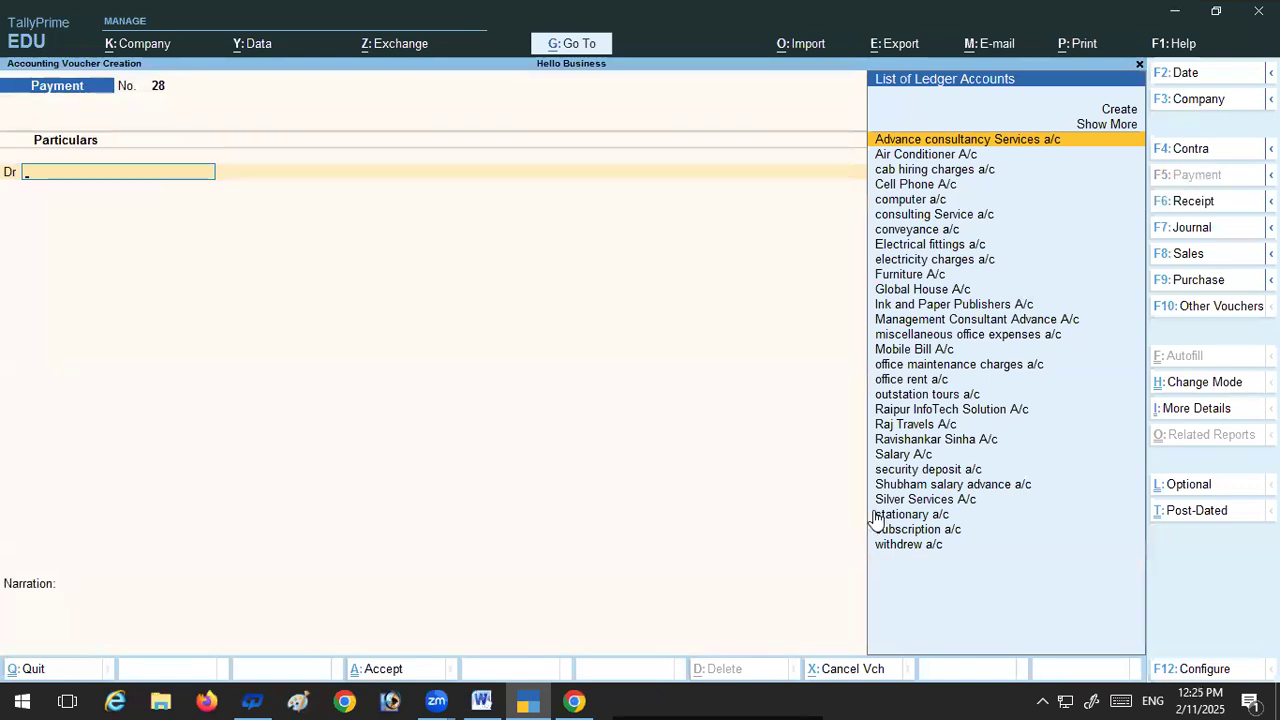
{"action": "type", "text": "E"}
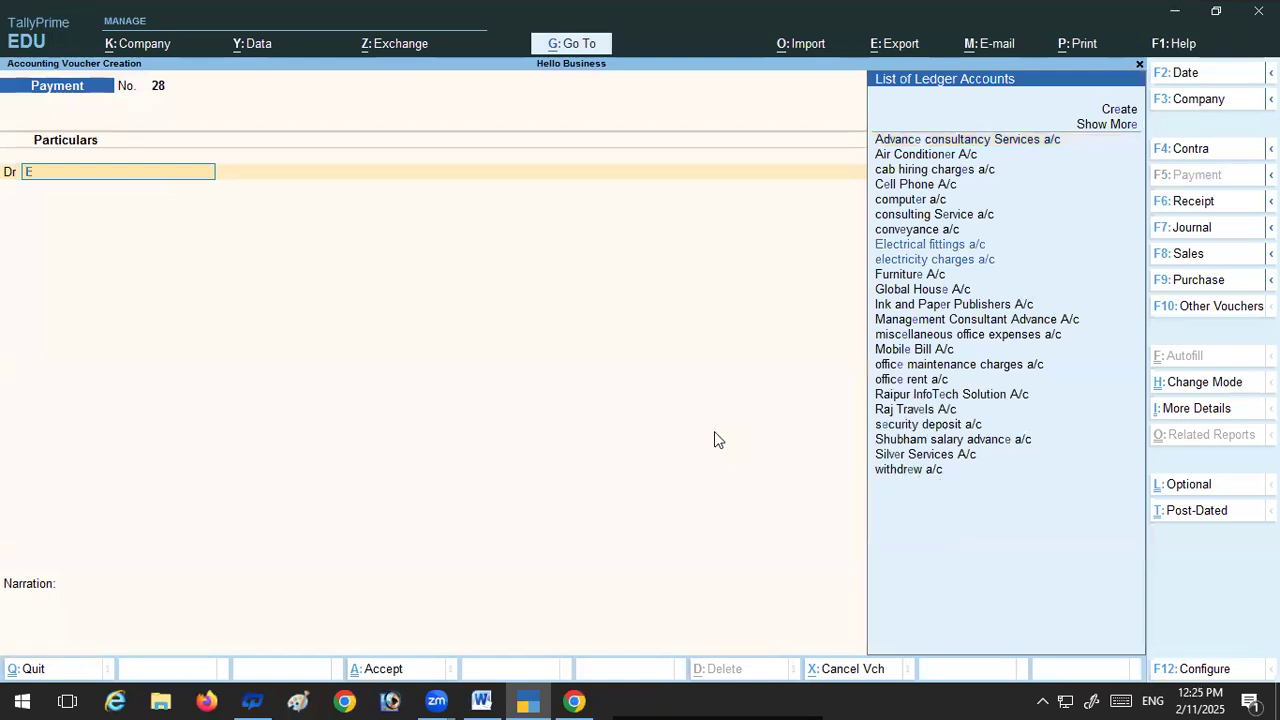
{"action": "left_click", "coordinate": [905, 264]}
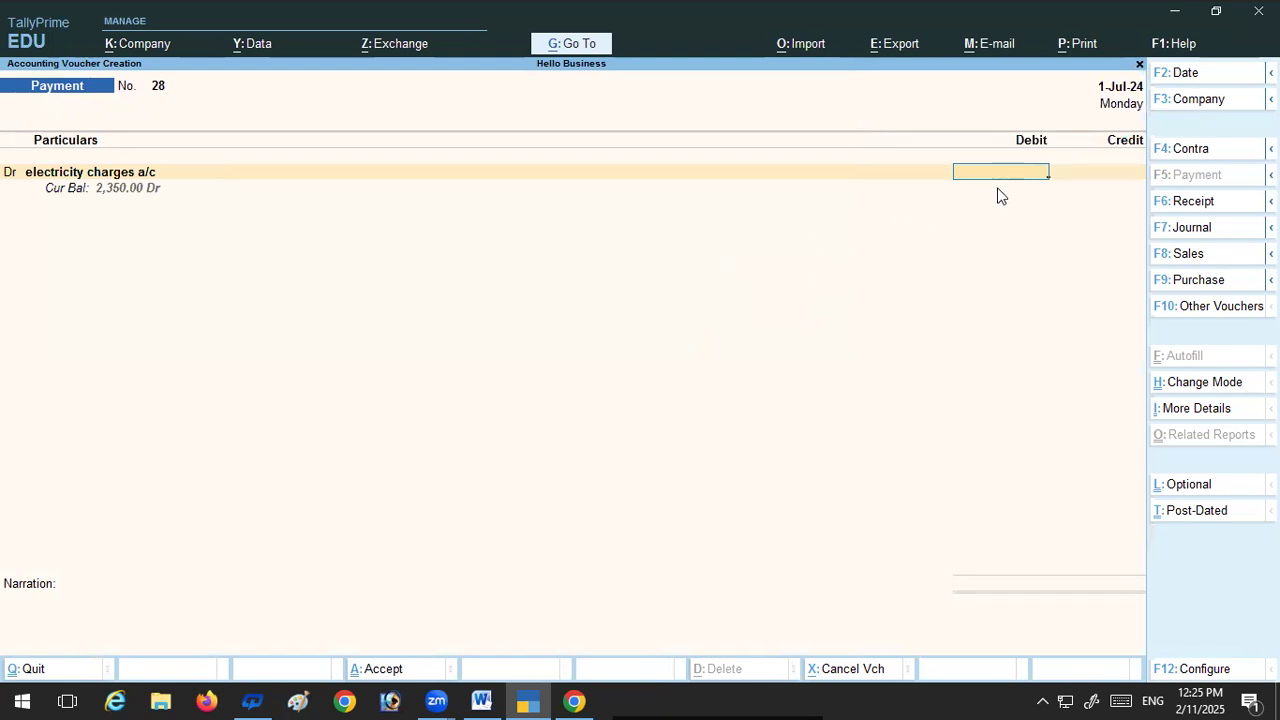
{"action": "type", "text": "850"}
Step: Recheck transaction 44 in the Word document, return to TallyPrime, keep Cash as the 850 credit and save the payment voucher
{"action": "left_click", "coordinate": [481, 699]}
{"action": "left_click", "coordinate": [522, 700]}
{"action": "key", "text": "Return"}
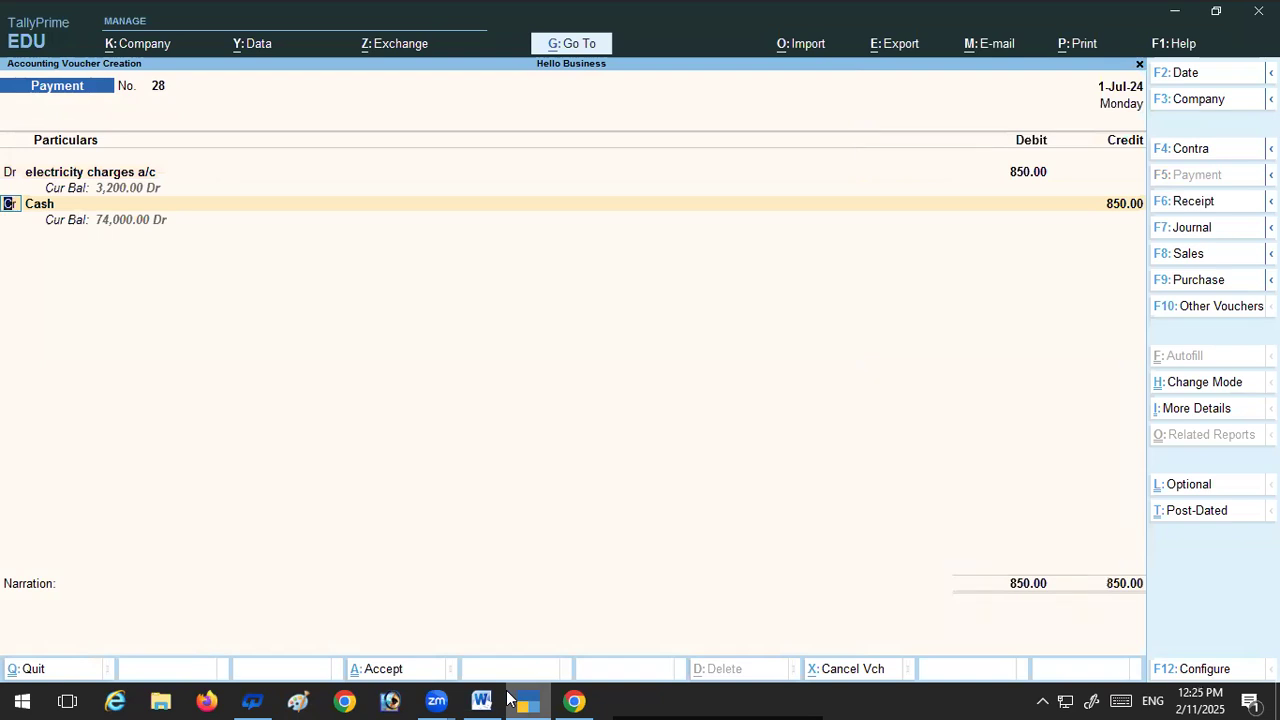
{"action": "key", "text": "ctrl+a"}
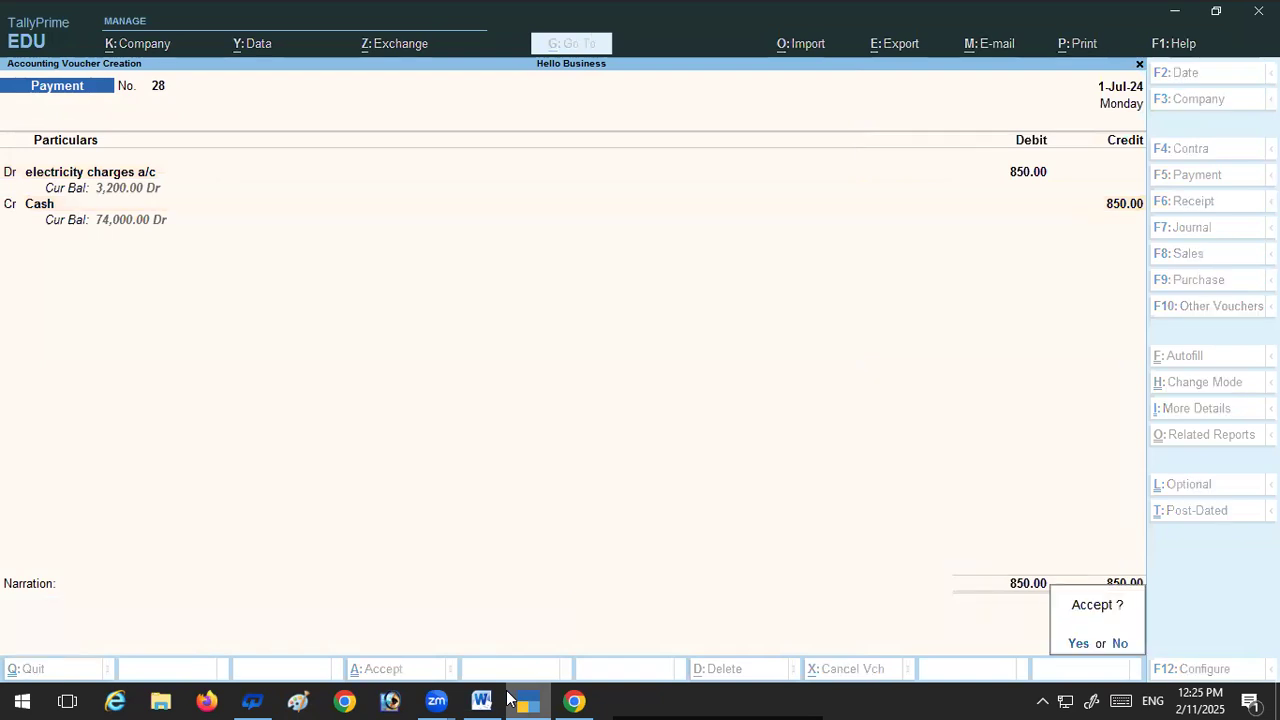
{"action": "key", "text": "y"}
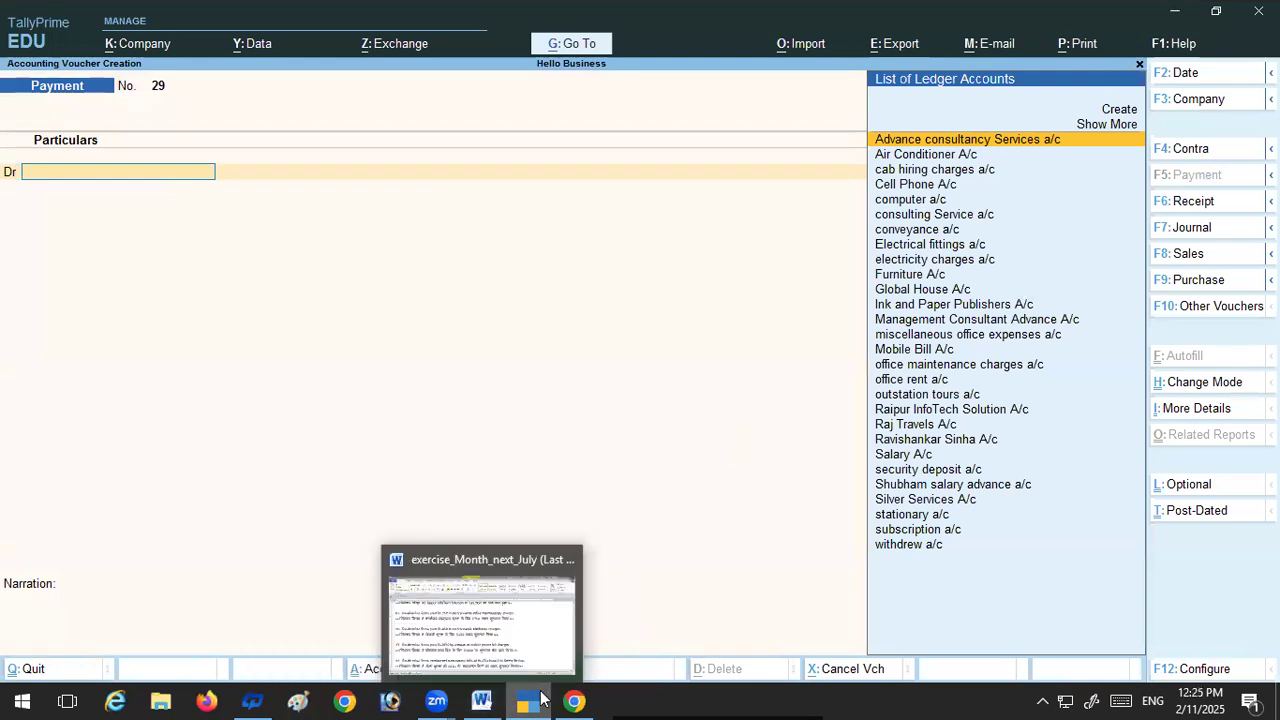
Step: Check transaction 45 in the Word document, return to TallyPrime and debit Mobile Bill A/c with 1,650 in a payment voucher
{"action": "left_click", "coordinate": [487, 698]}
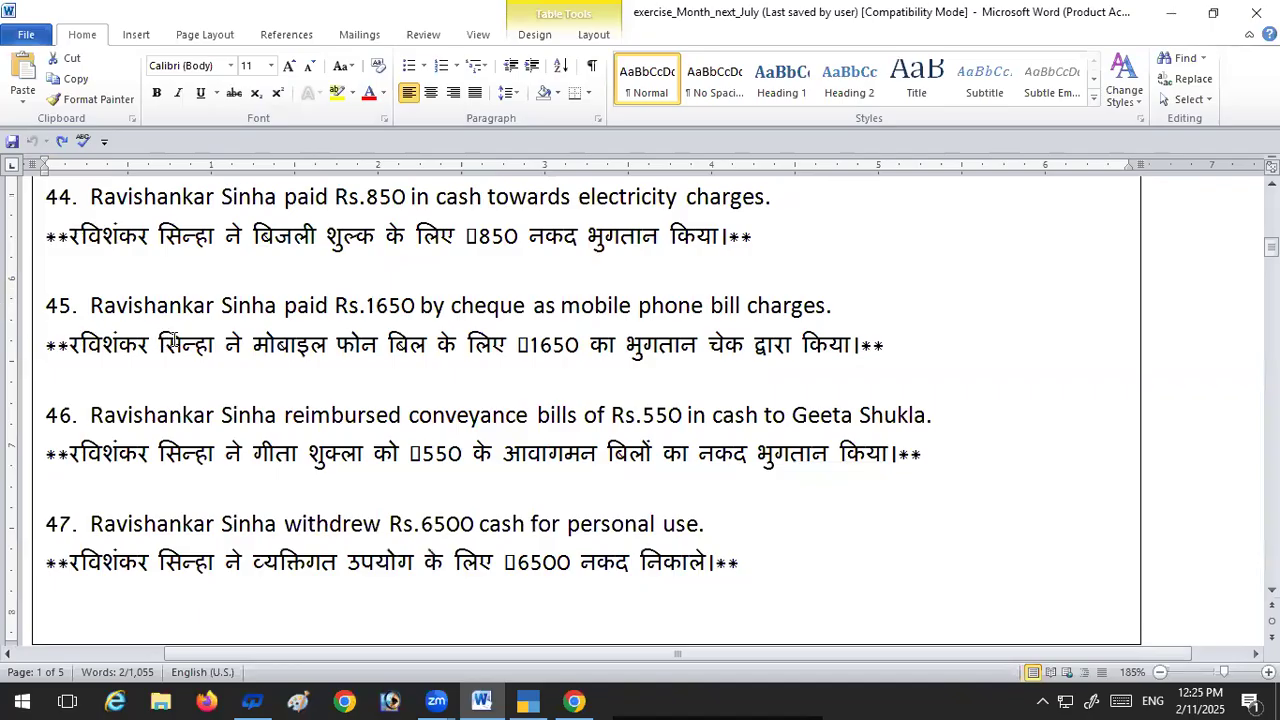
{"action": "left_click", "coordinate": [530, 699]}
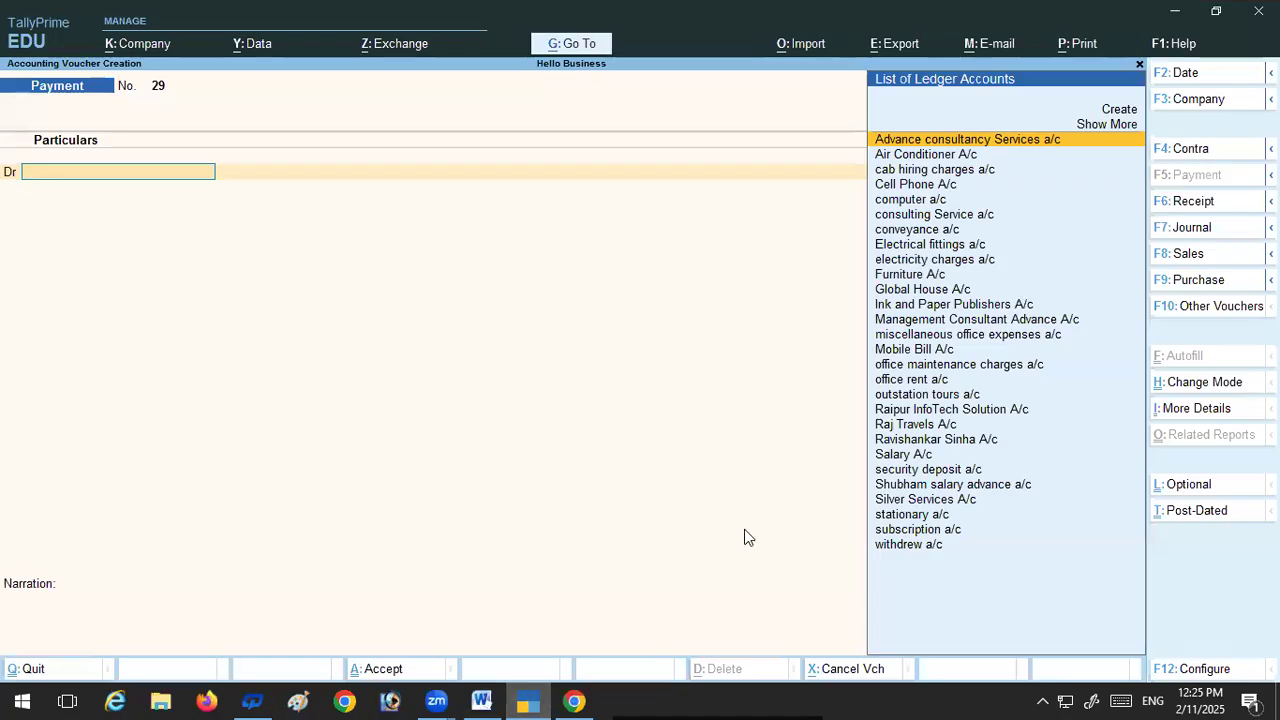
{"action": "left_click", "coordinate": [896, 349]}
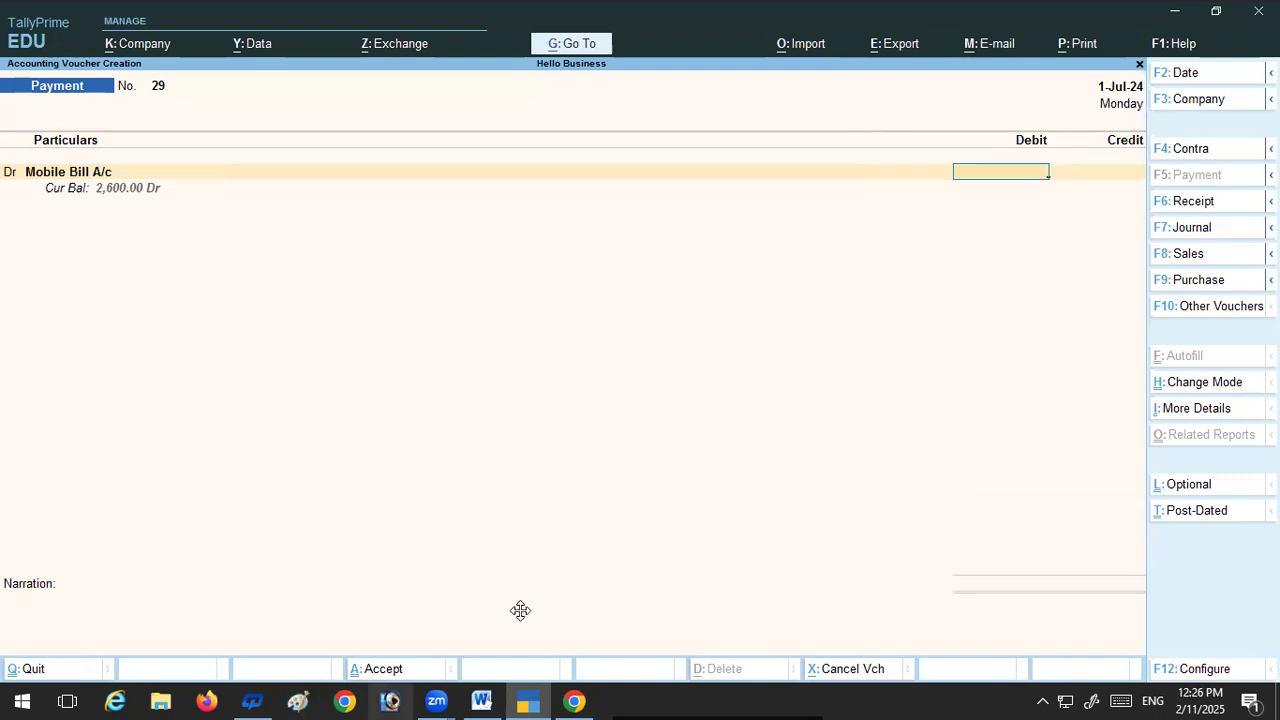
{"action": "type", "text": "16"}
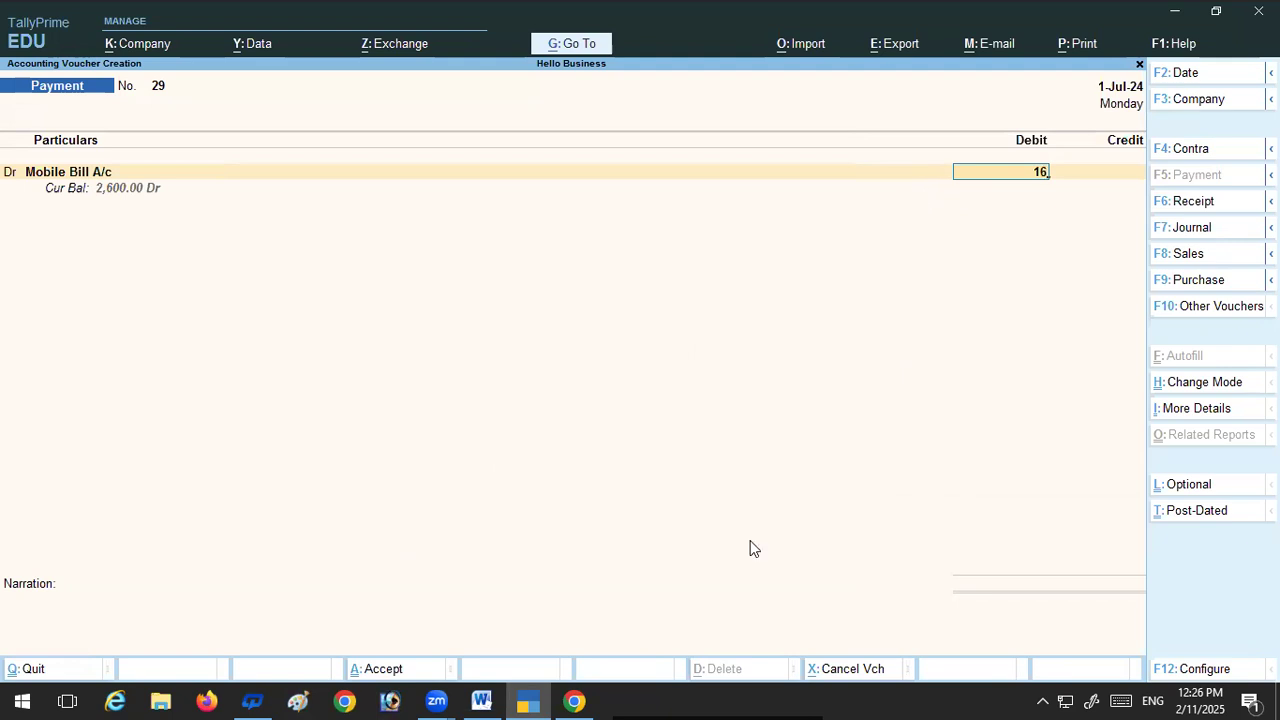
{"action": "left_click", "coordinate": [480, 699]}
{"action": "left_click", "coordinate": [521, 699]}
{"action": "type", "text": "50"}
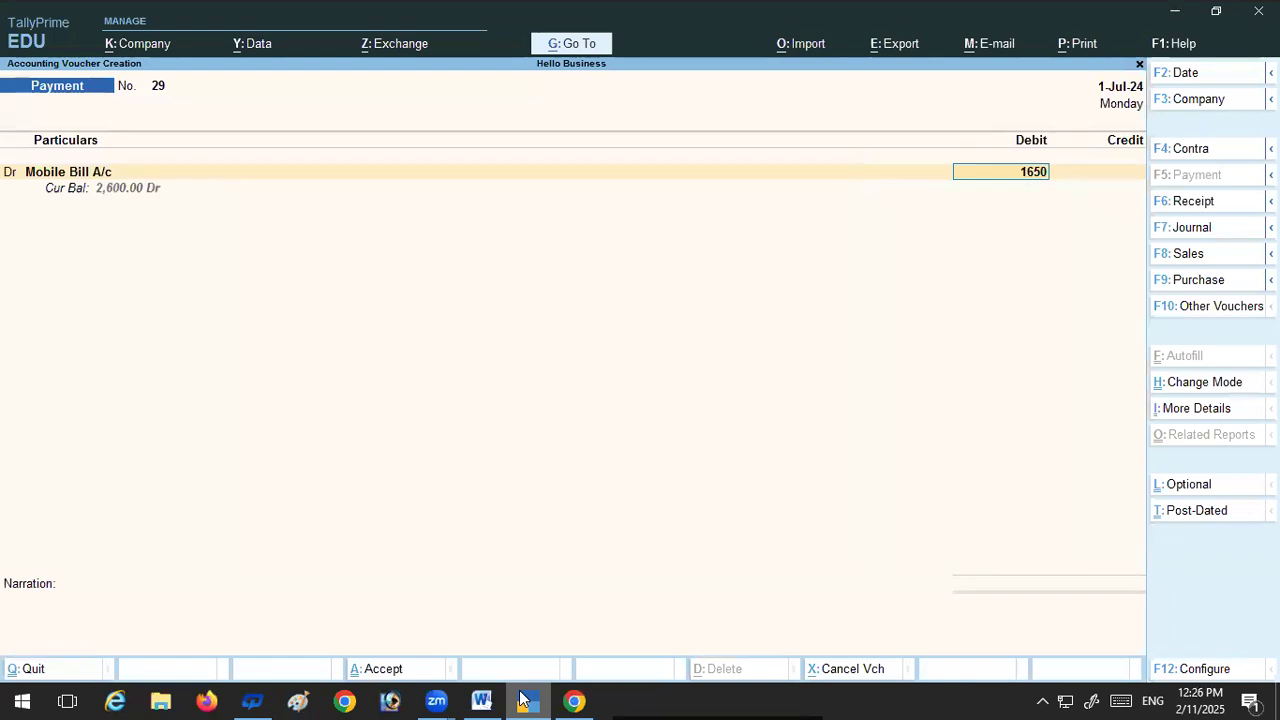
{"action": "key", "text": "Return"}
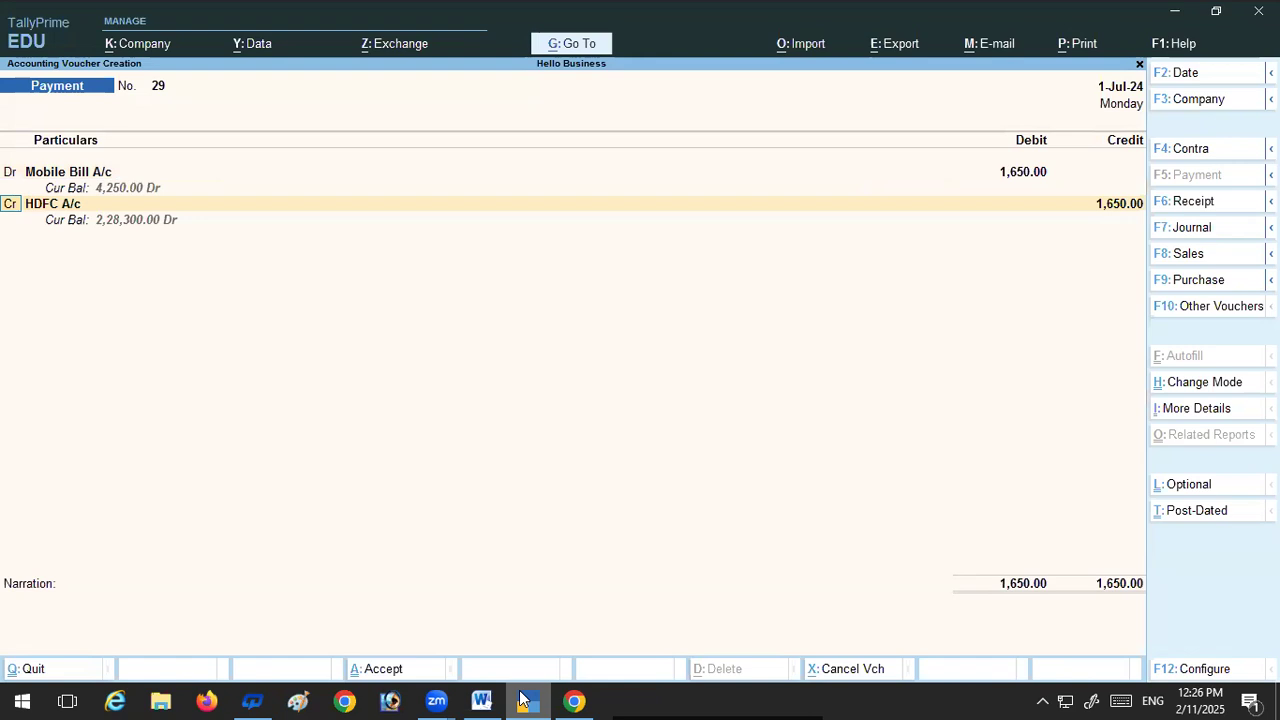
Step: Recheck transaction 45 in the Word document, return to TallyPrime and keep HDFC A/c as the 1,650 credit
{"action": "left_click", "coordinate": [481, 699]}
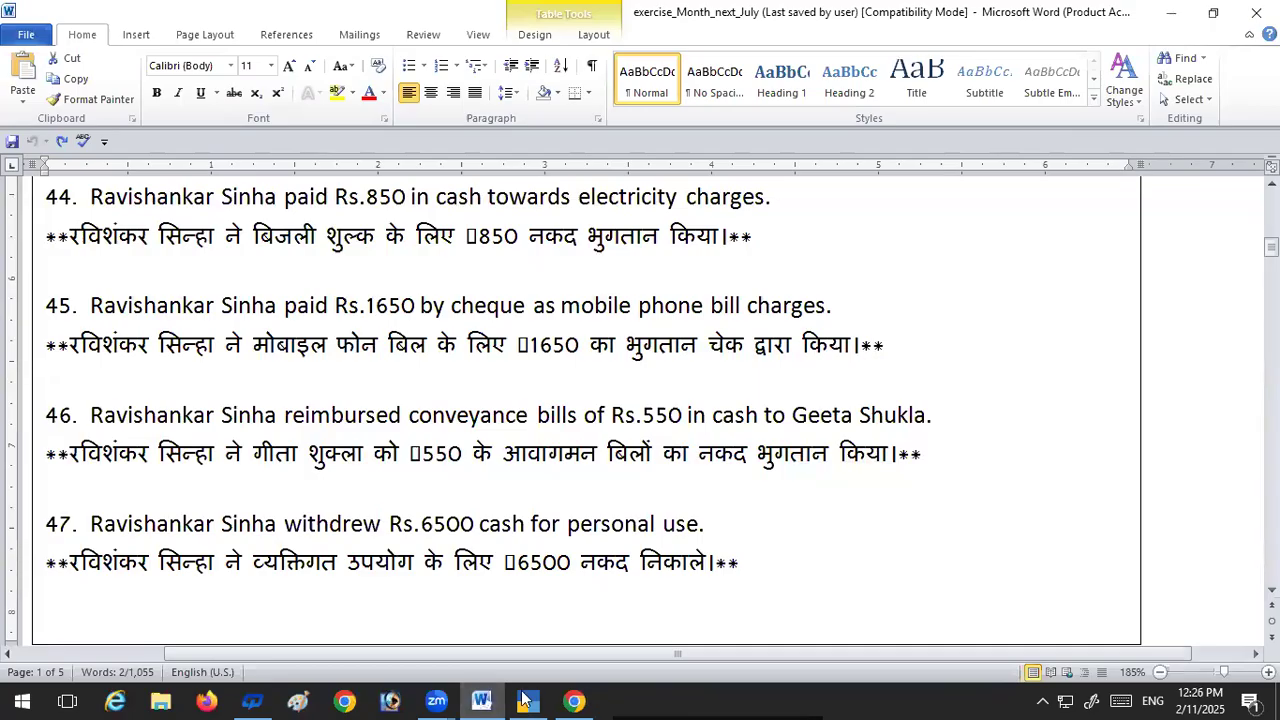
{"action": "left_click", "coordinate": [522, 697]}
{"action": "key", "text": "Return"}
{"action": "key", "text": "Return"}
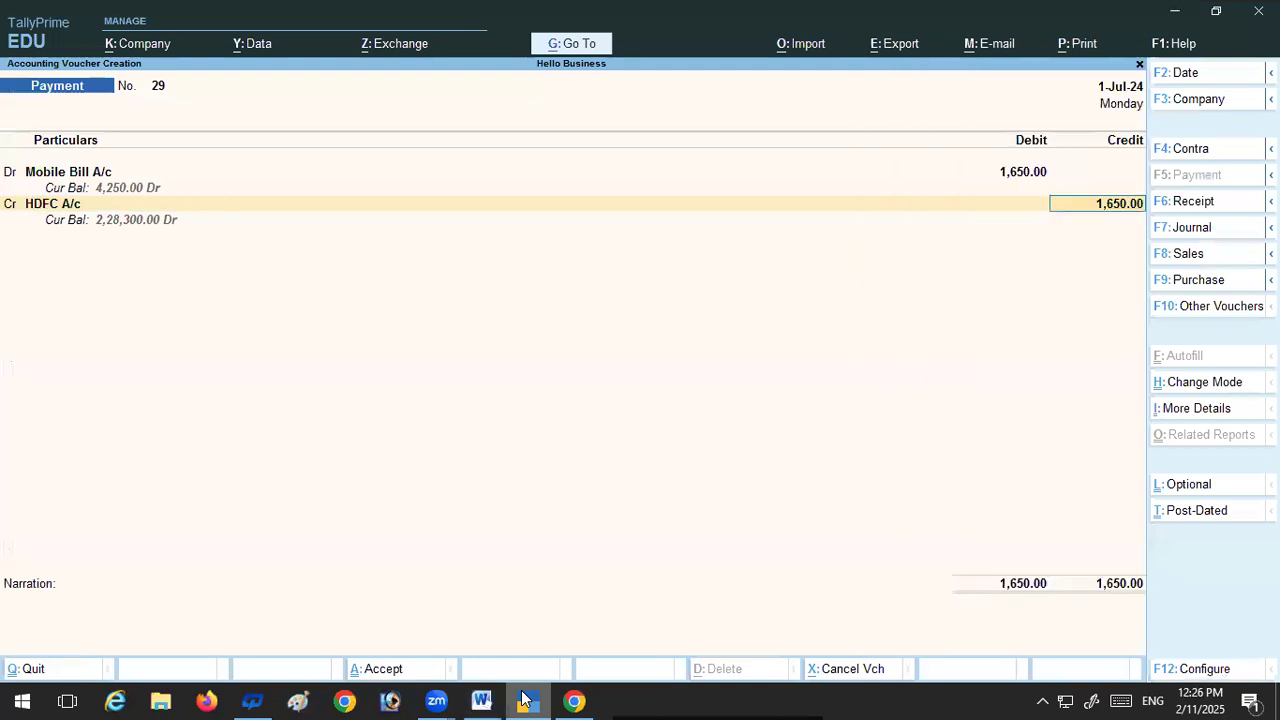
{"action": "key", "text": "Return"}
Step: Allocate the 1,650 as a Cheque with cheque range Not Applicable, dated 1-Jul-24, and save the payment voucher without a narration
{"action": "key", "text": "Return"}
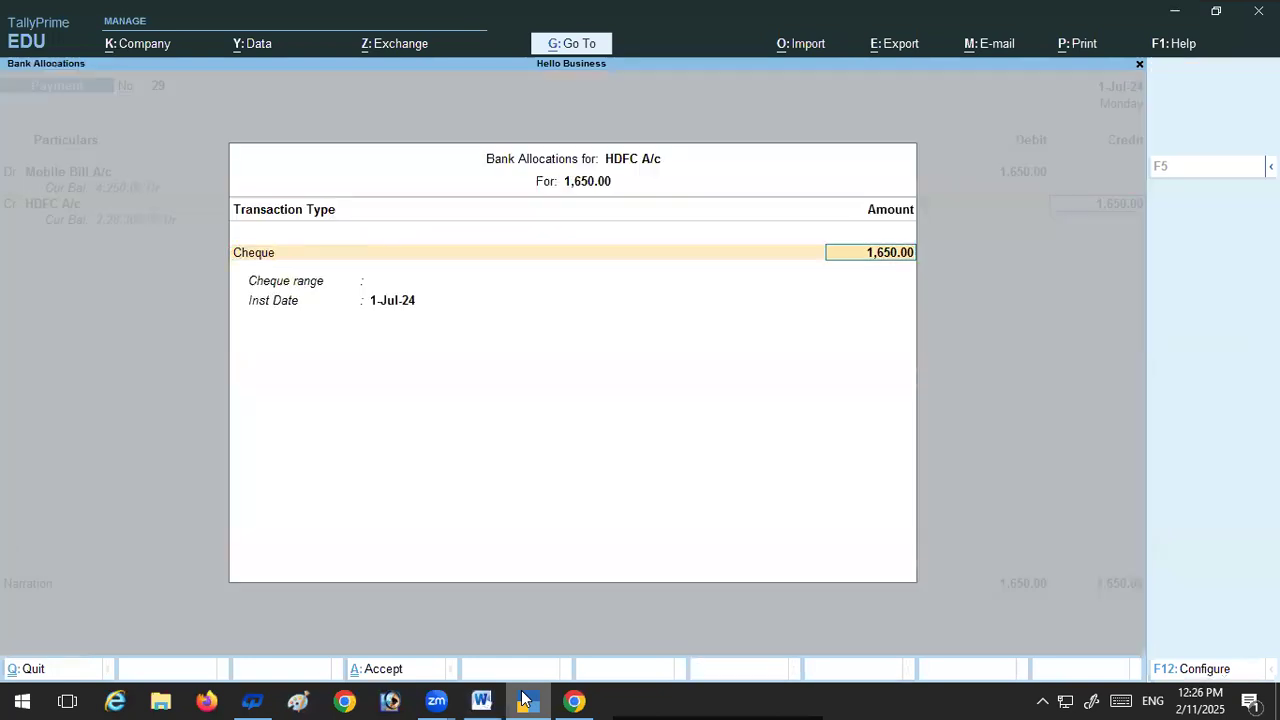
{"action": "key", "text": "Return"}
{"action": "key", "text": "Return"}
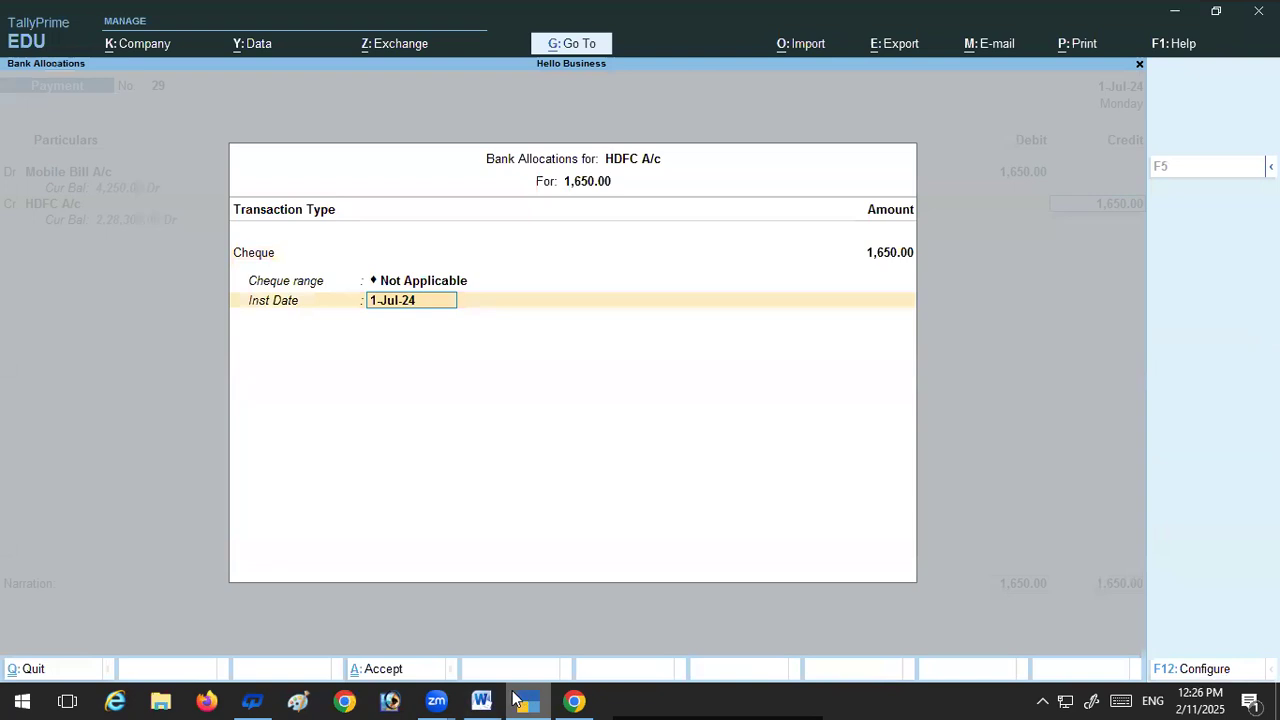
{"action": "key", "text": "Return"}
{"action": "key", "text": "Return"}
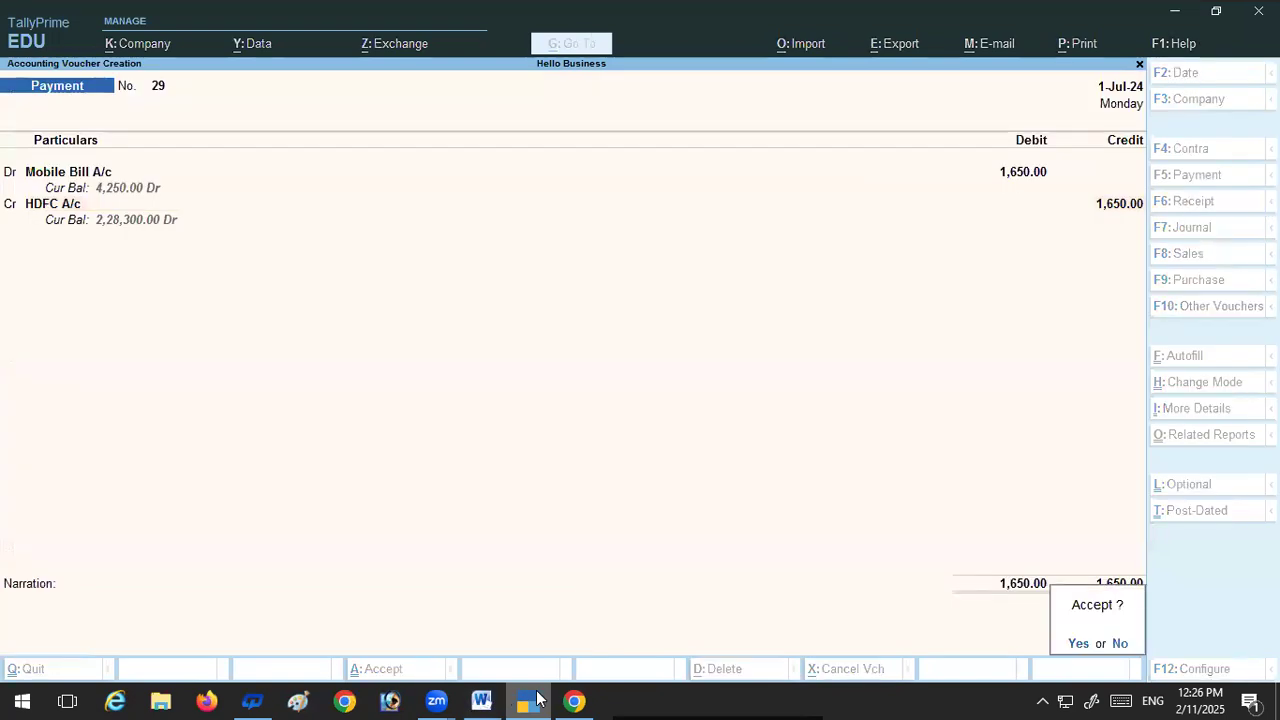
{"action": "key", "text": "Return"}
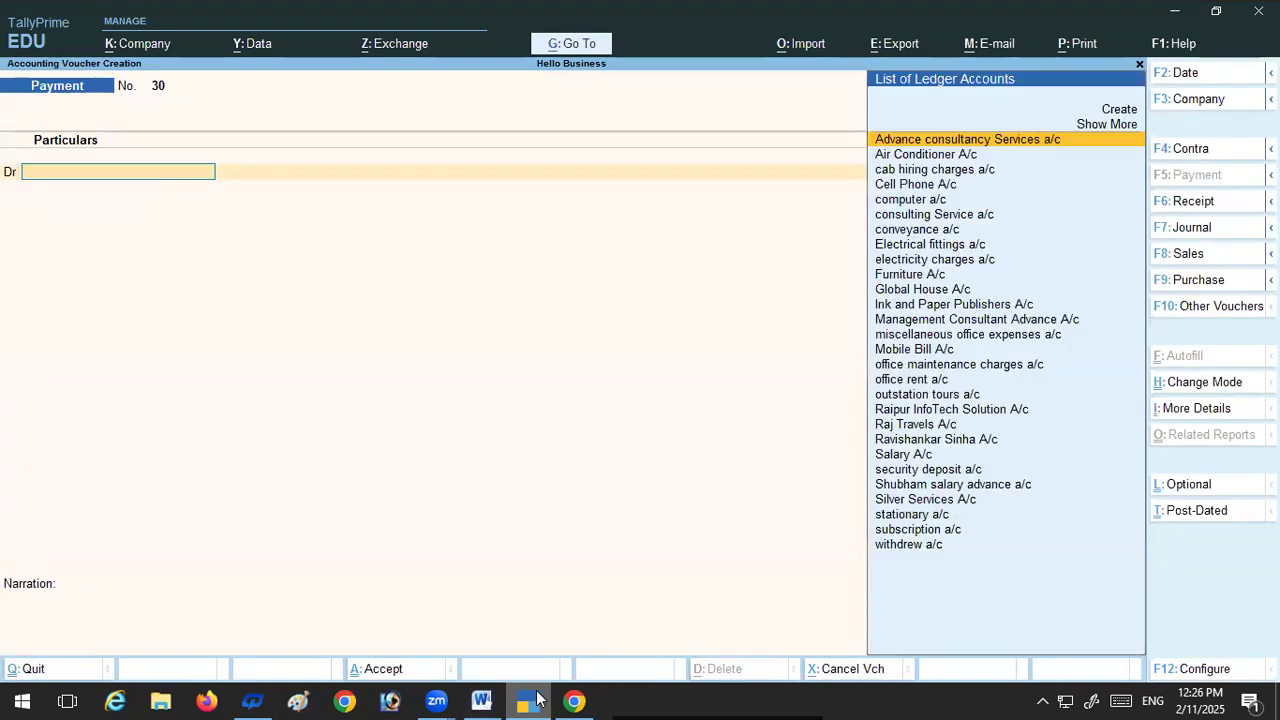
Step: Check transaction 46 in the Word document, return to TallyPrime and debit conveyance a/c with 550 in a payment voucher
{"action": "left_click", "coordinate": [474, 698]}
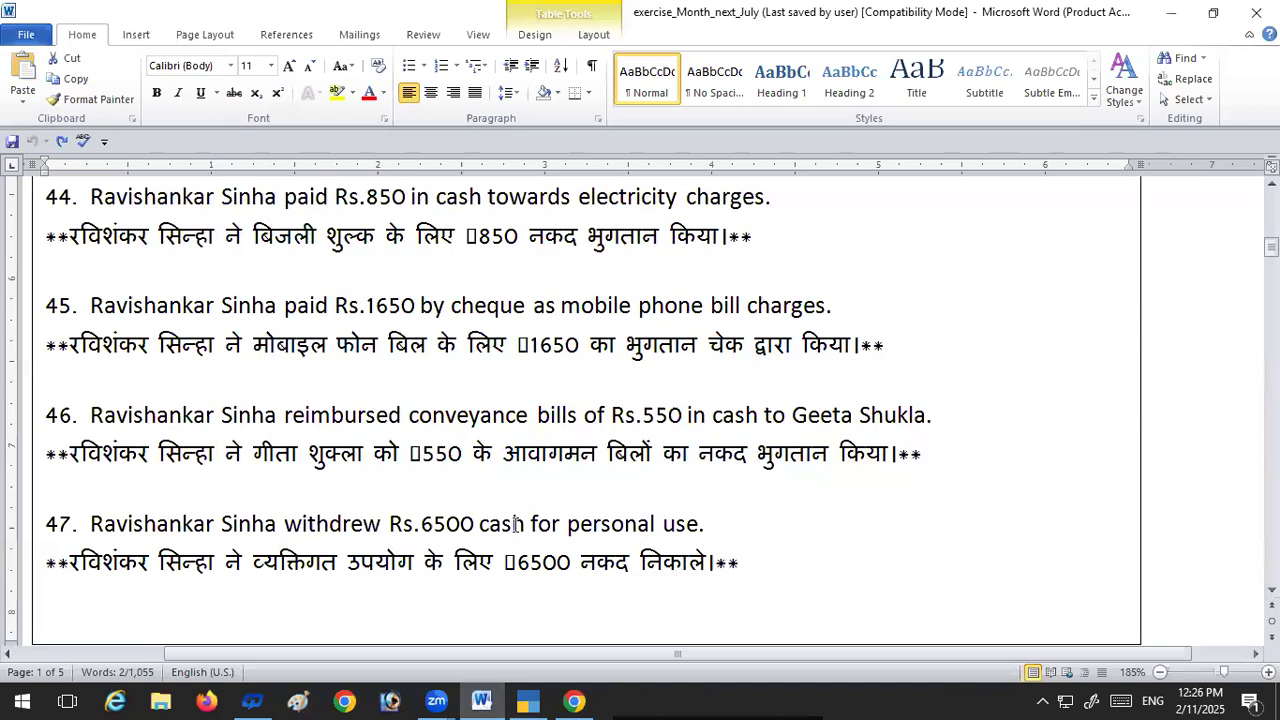
{"action": "scroll", "coordinate": [516, 524], "scroll_direction": "down", "scroll_amount": 1}
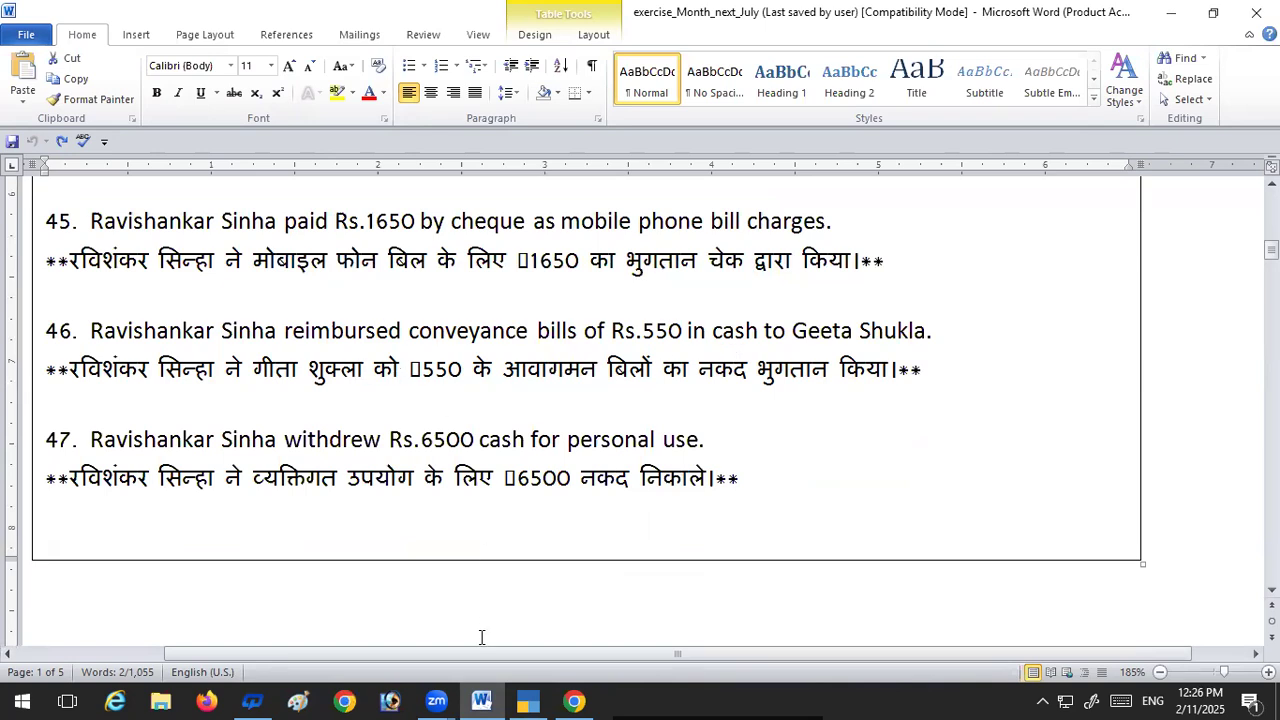
{"action": "mouse_move", "coordinate": [528, 700]}
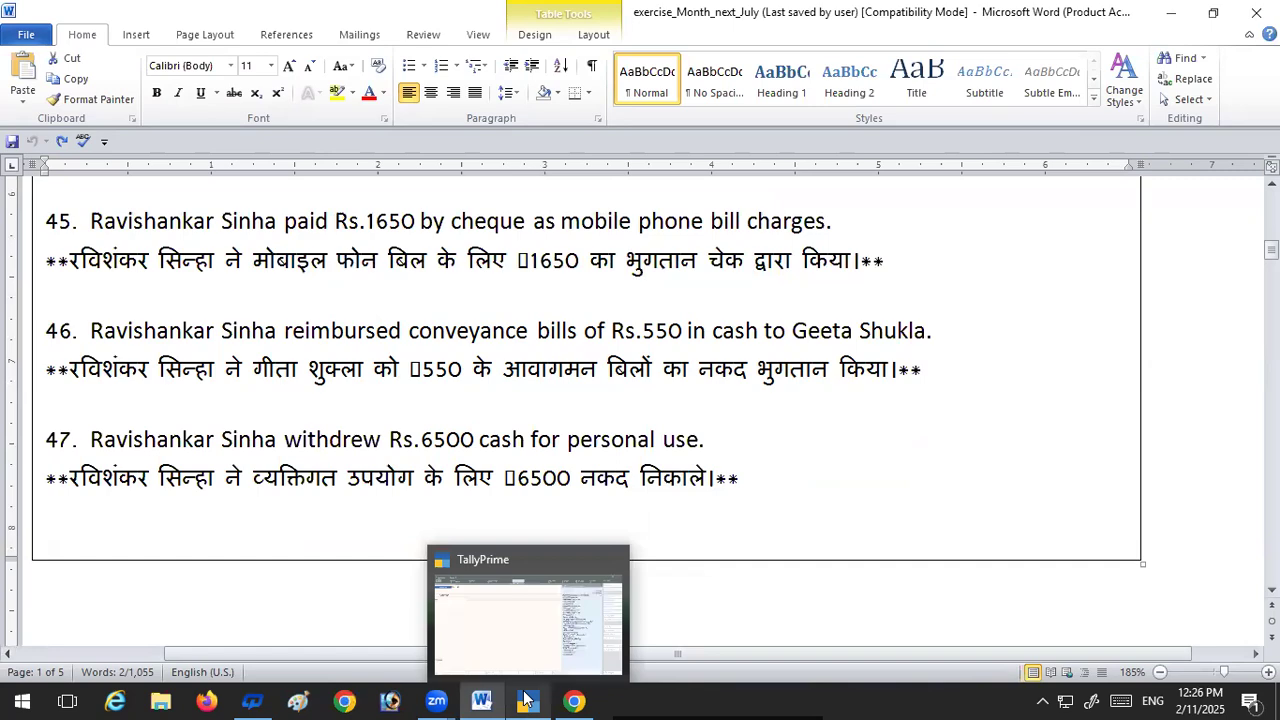
{"action": "left_click", "coordinate": [561, 634]}
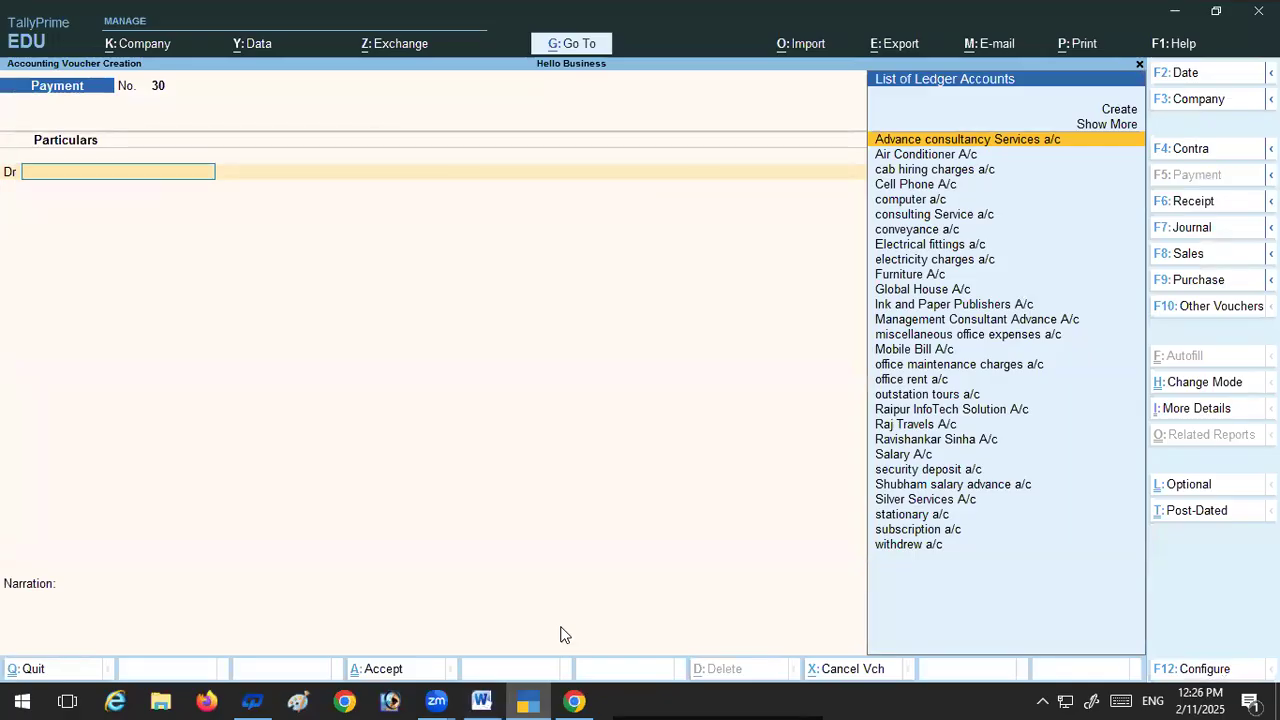
{"action": "left_click", "coordinate": [904, 234]}
{"action": "left_click", "coordinate": [905, 236]}
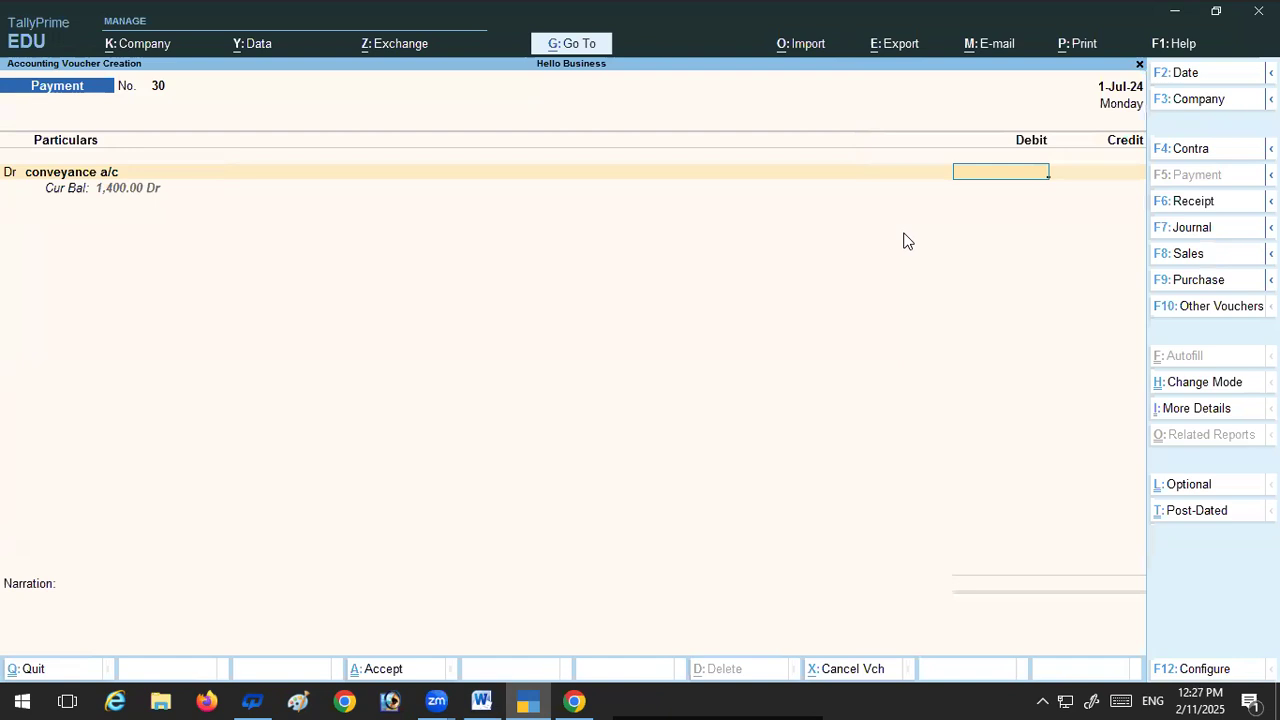
{"action": "left_click", "coordinate": [480, 700]}
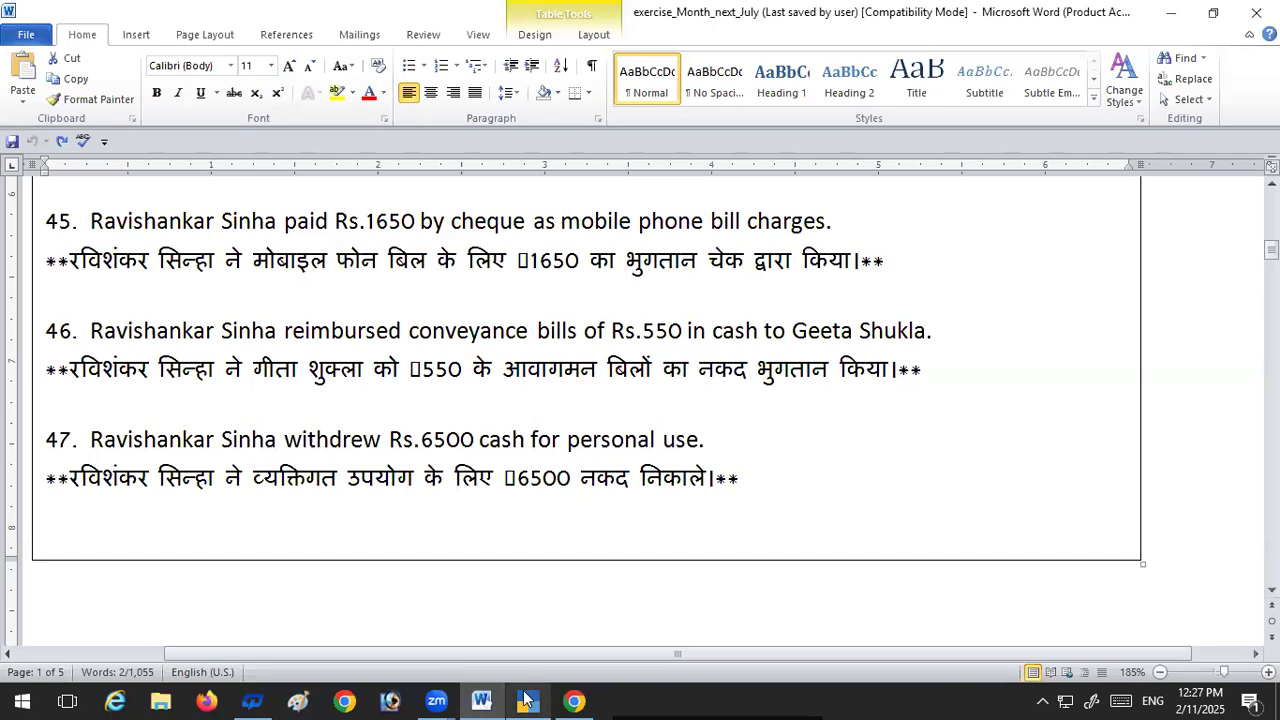
{"action": "left_click", "coordinate": [526, 700]}
{"action": "type", "text": "550"}
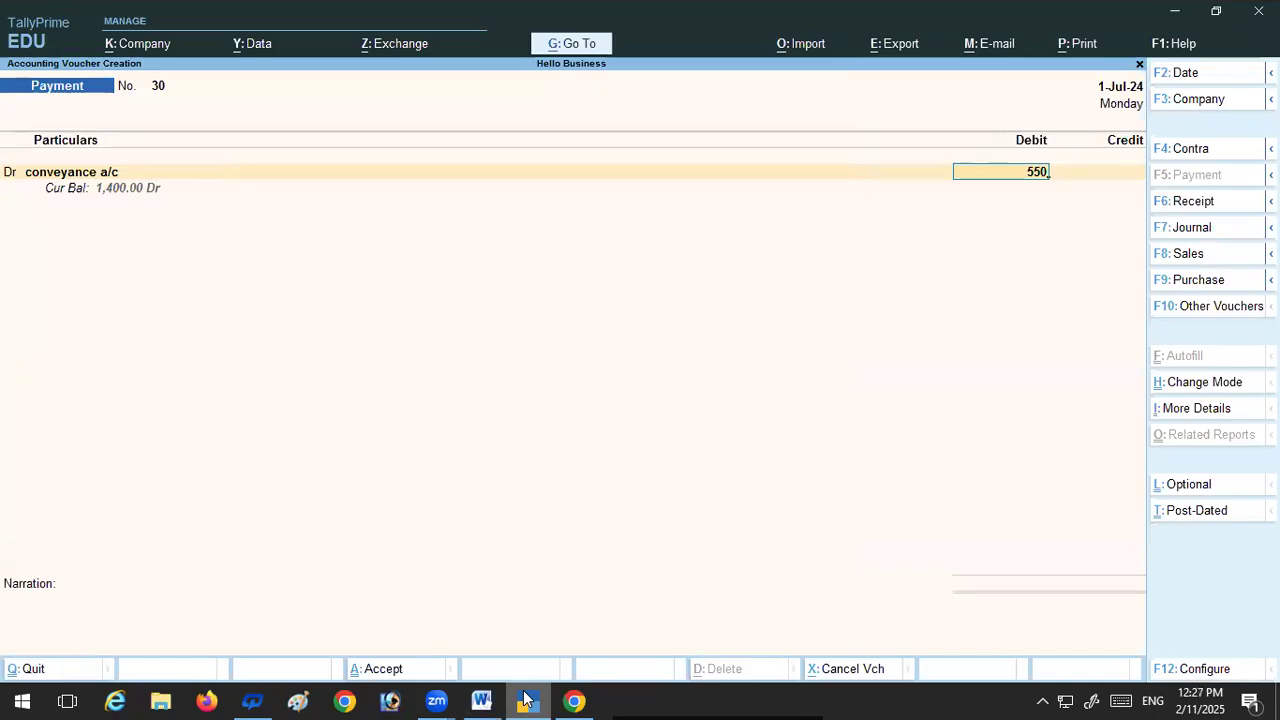
{"action": "key", "text": "Return"}
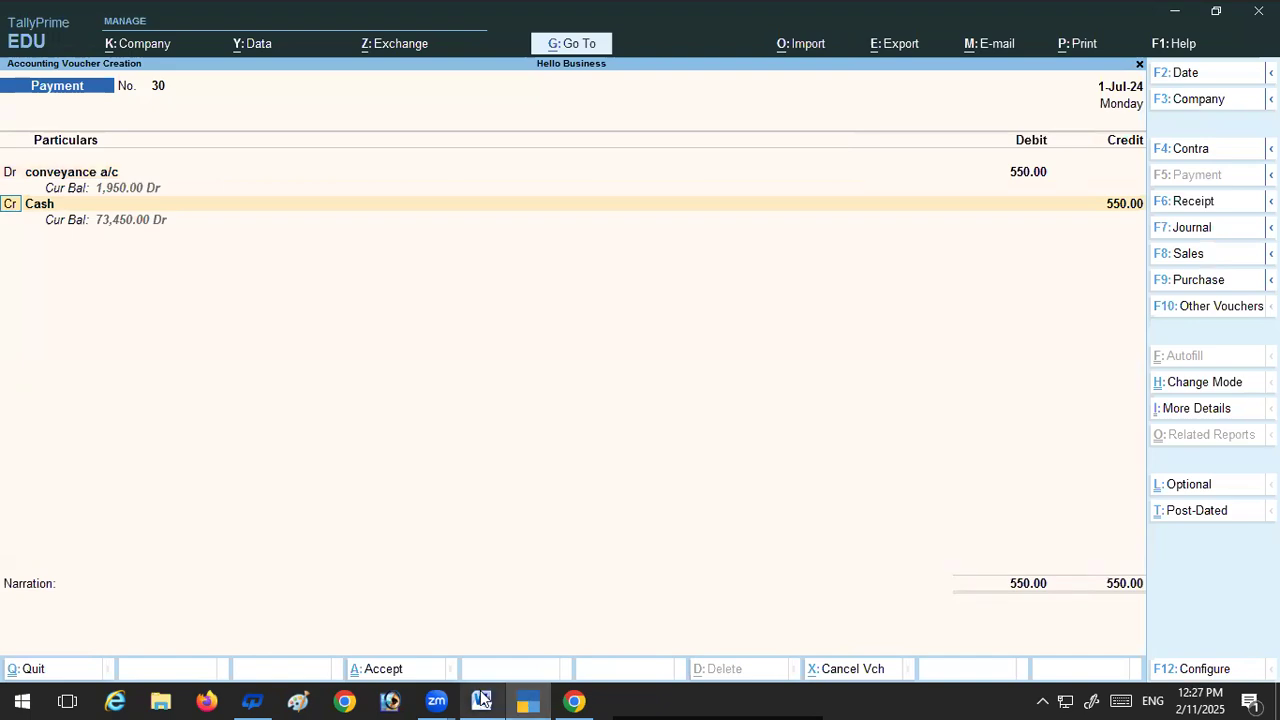
Step: Recheck transaction 46 in the Word document, keep Cash as the 550 credit in TallyPrime and save the payment voucher without a narration
{"action": "left_click", "coordinate": [481, 700]}
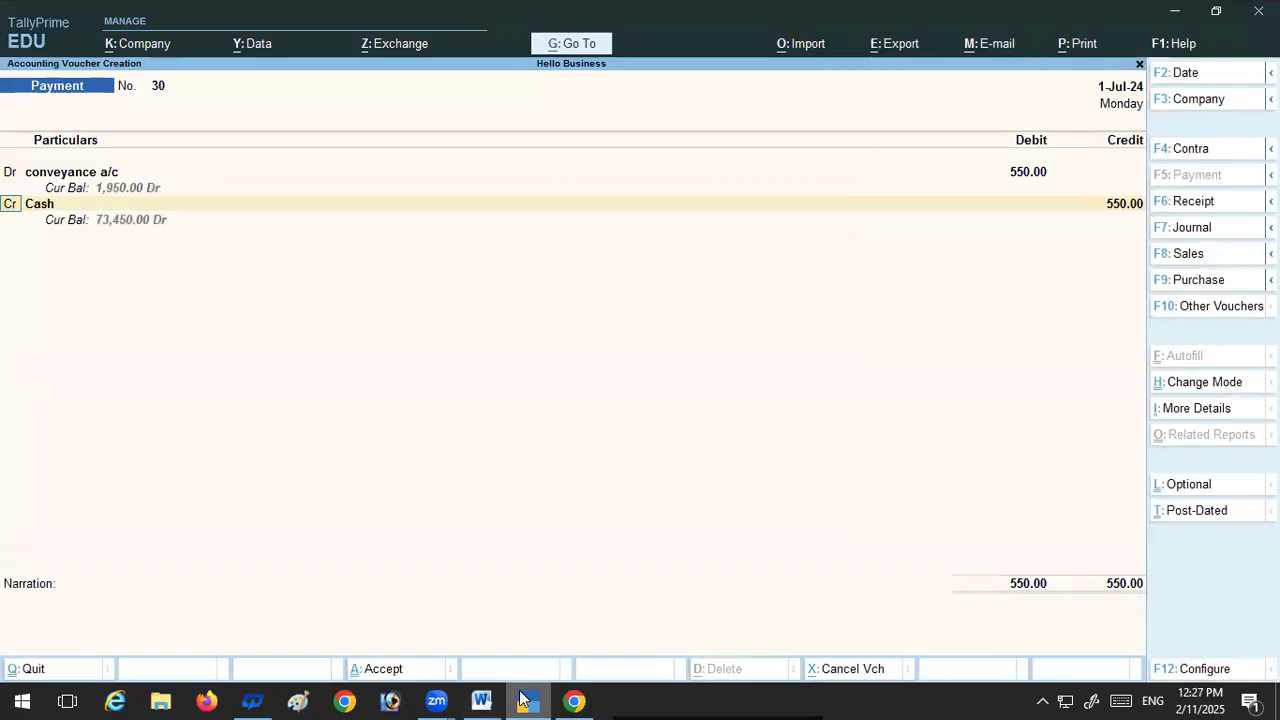
{"action": "left_click", "coordinate": [524, 700]}
{"action": "key", "text": "Return"}
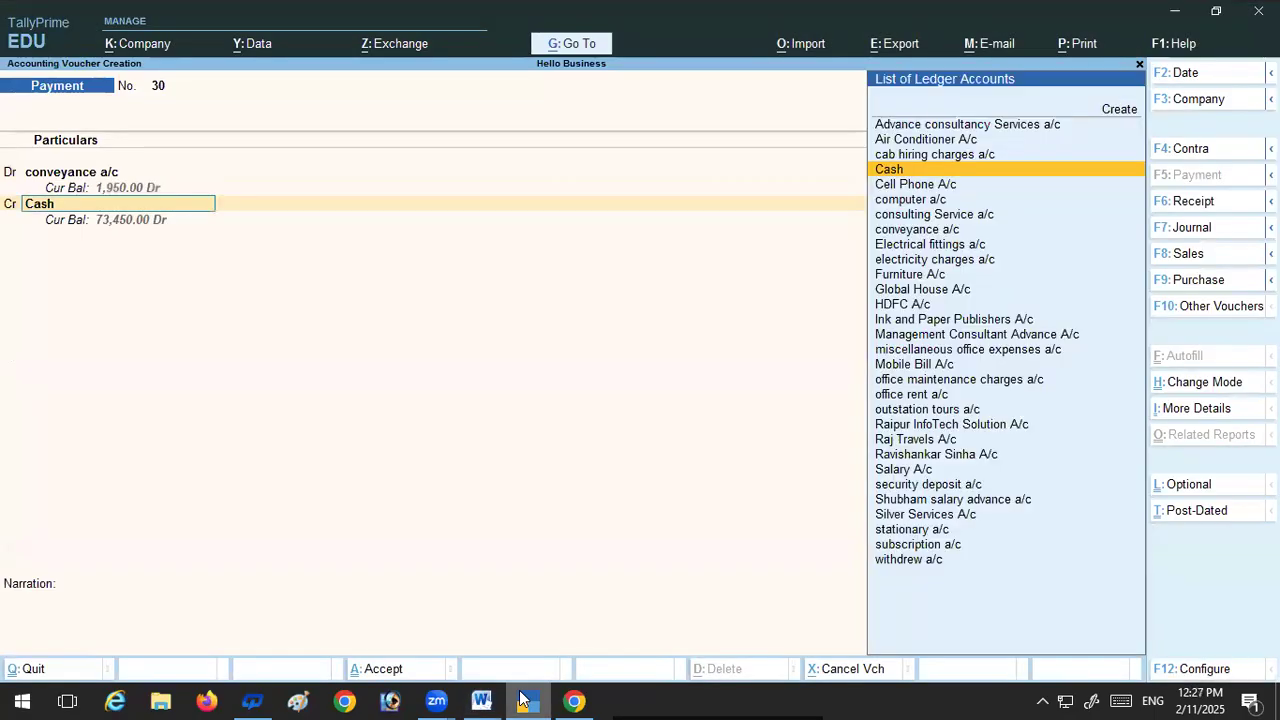
{"action": "key", "text": "Return"}
{"action": "key", "text": "Return"}
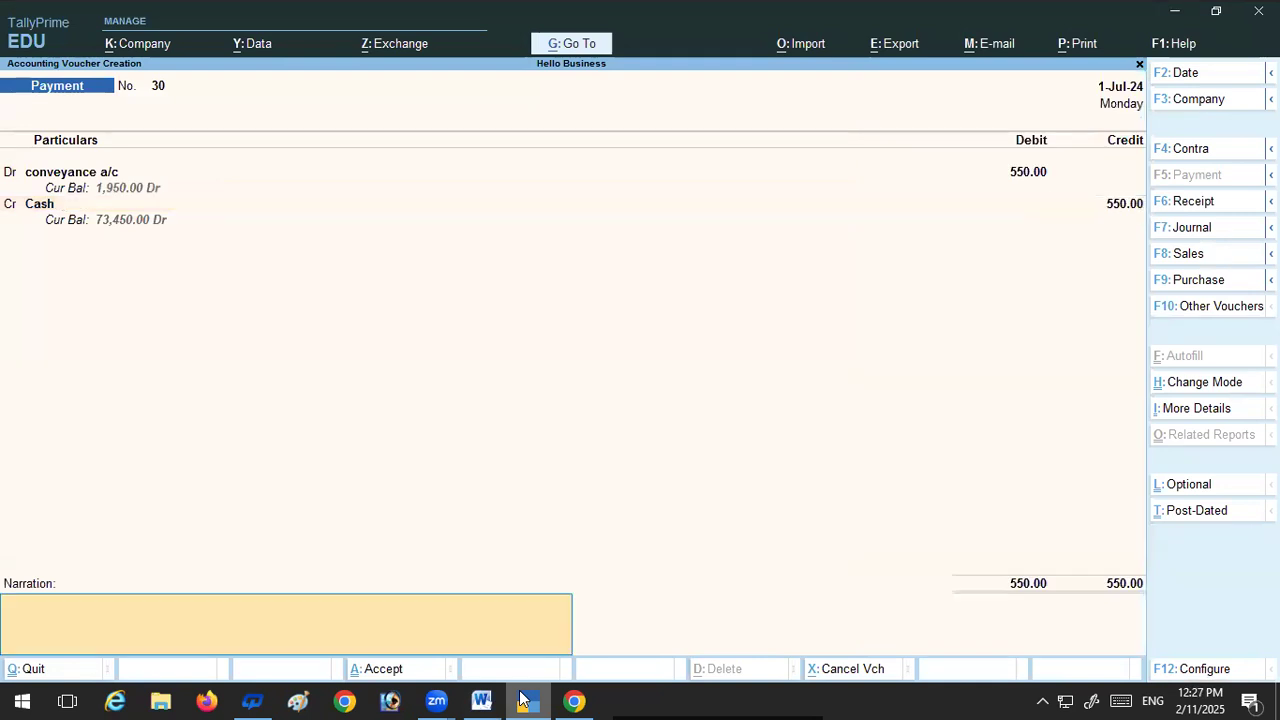
{"action": "key", "text": "Return"}
{"action": "key", "text": "Return"}
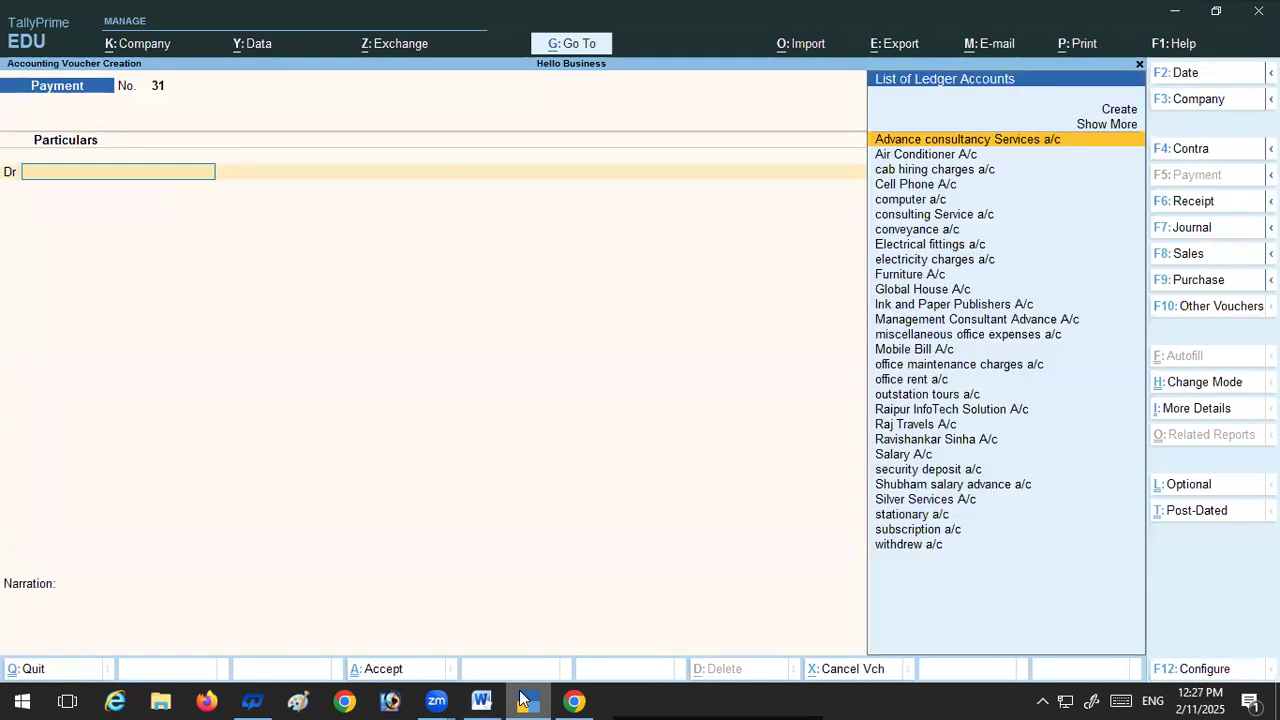
Step: Check transaction 47 in the Word document, return to TallyPrime and debit withdrew a/c with 6,500 in a payment voucher
{"action": "left_click", "coordinate": [481, 700]}
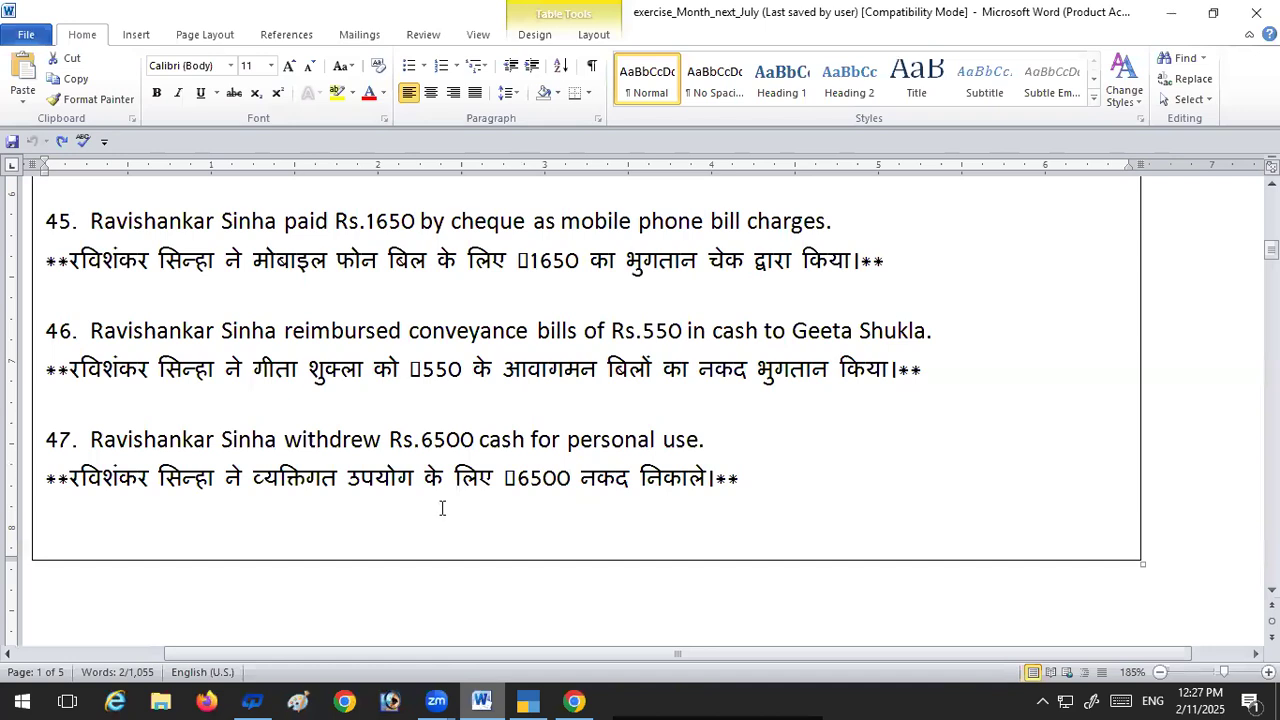
{"action": "scroll", "coordinate": [441, 508], "scroll_direction": "down", "scroll_amount": 1}
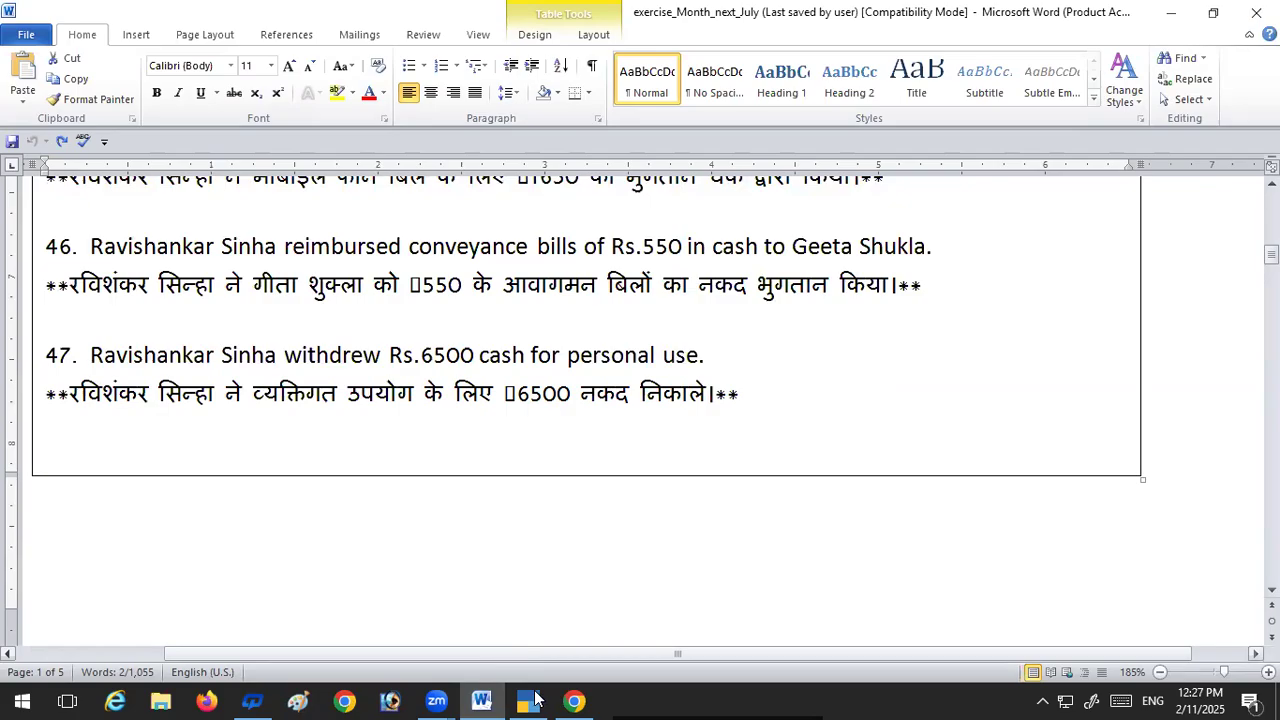
{"action": "left_click", "coordinate": [538, 700]}
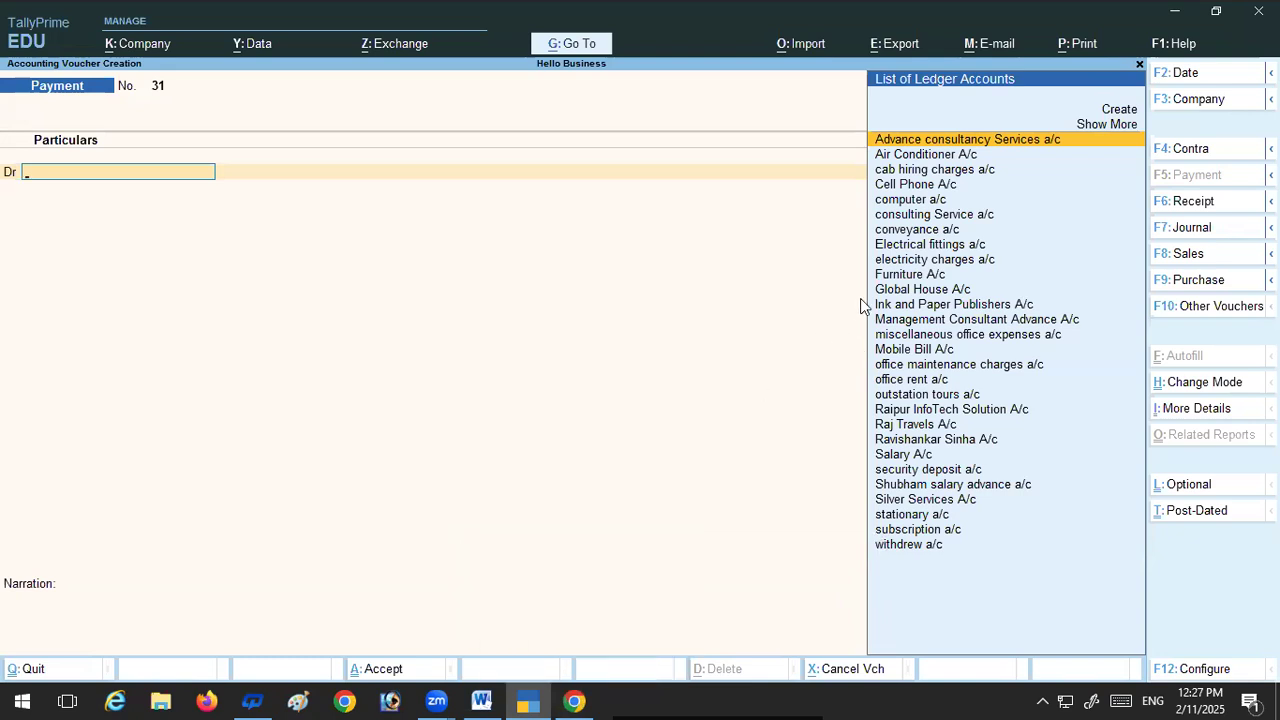
{"action": "type", "text": "wit"}
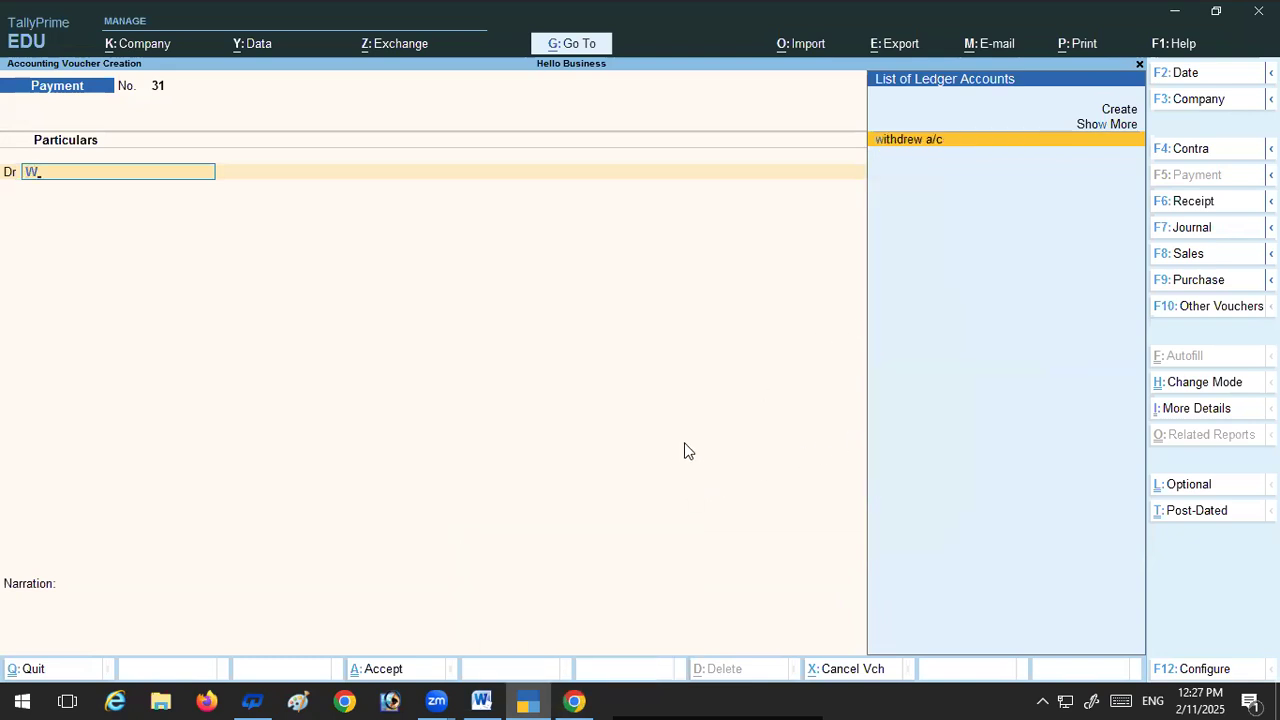
{"action": "key", "text": "Return"}
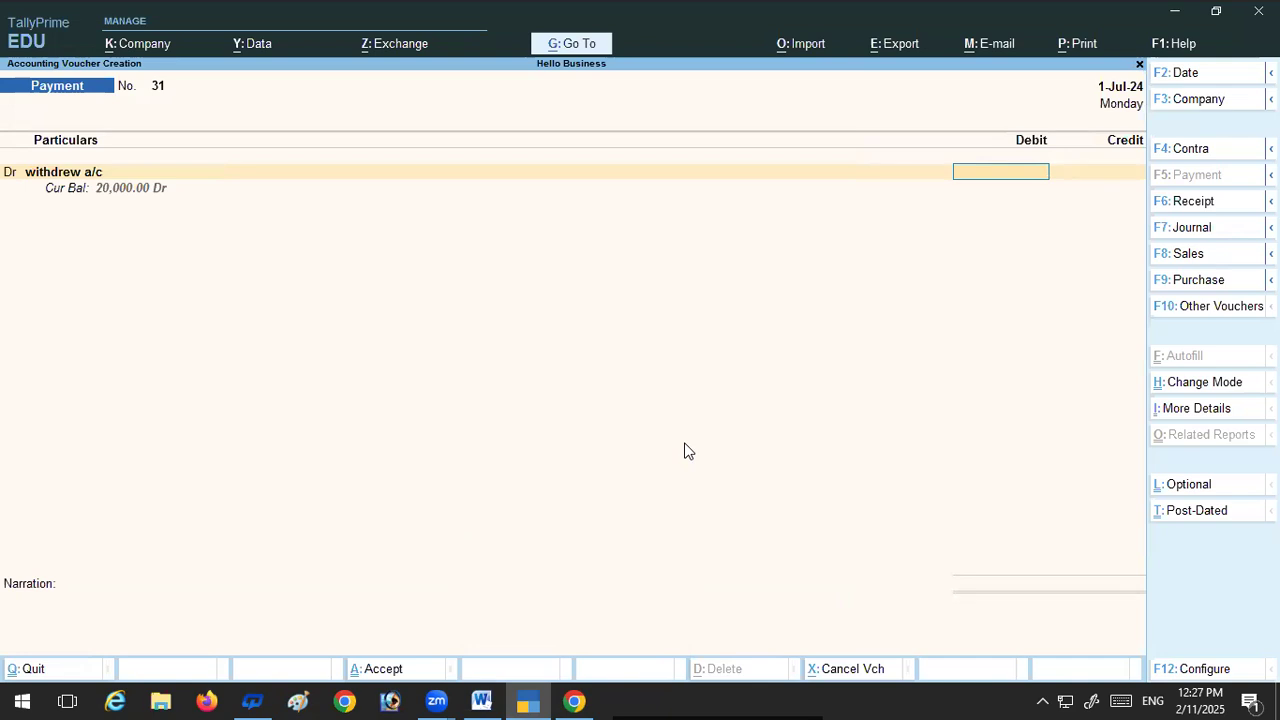
{"action": "left_click", "coordinate": [497, 698]}
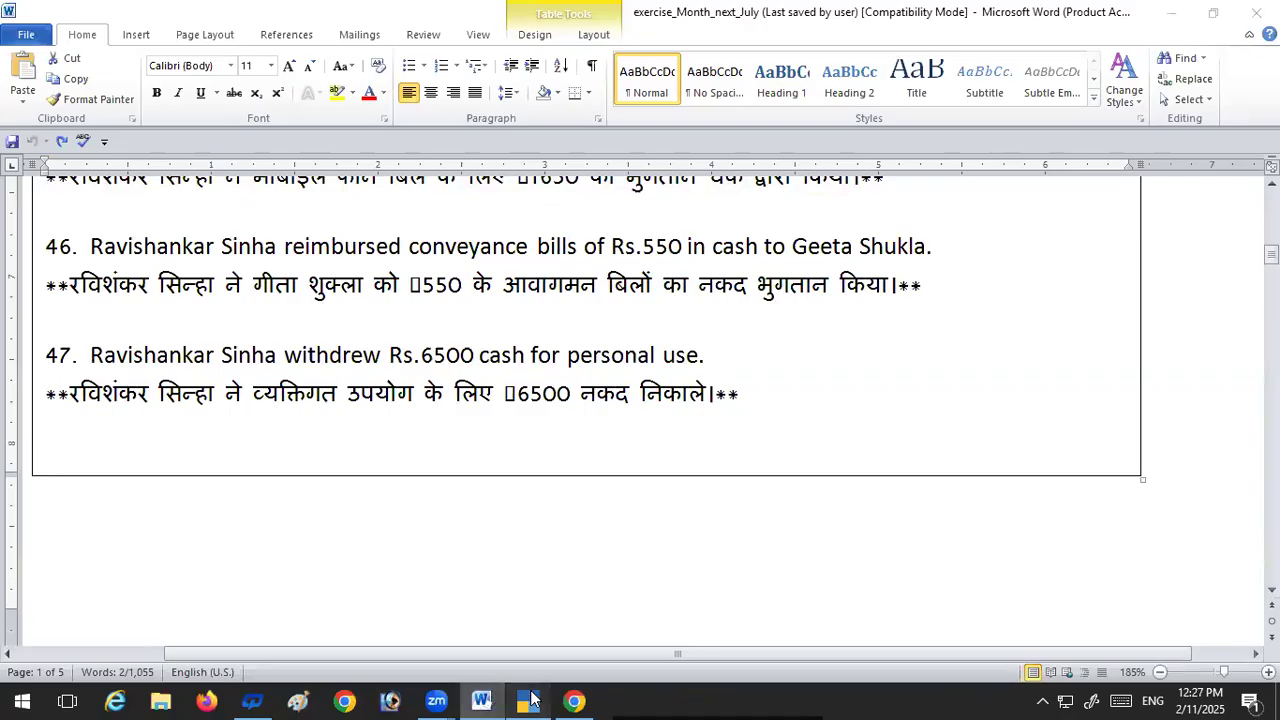
{"action": "left_click", "coordinate": [531, 699]}
{"action": "type", "text": "65"}
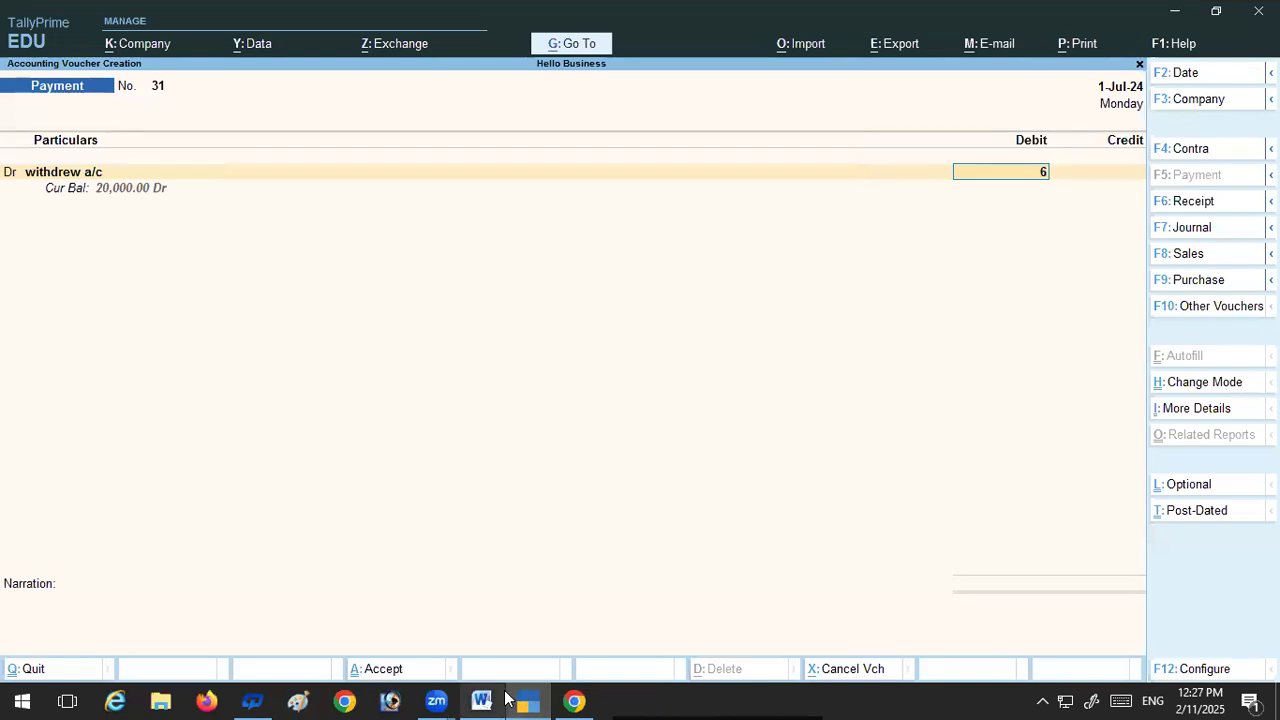
{"action": "mouse_move", "coordinate": [491, 697]}
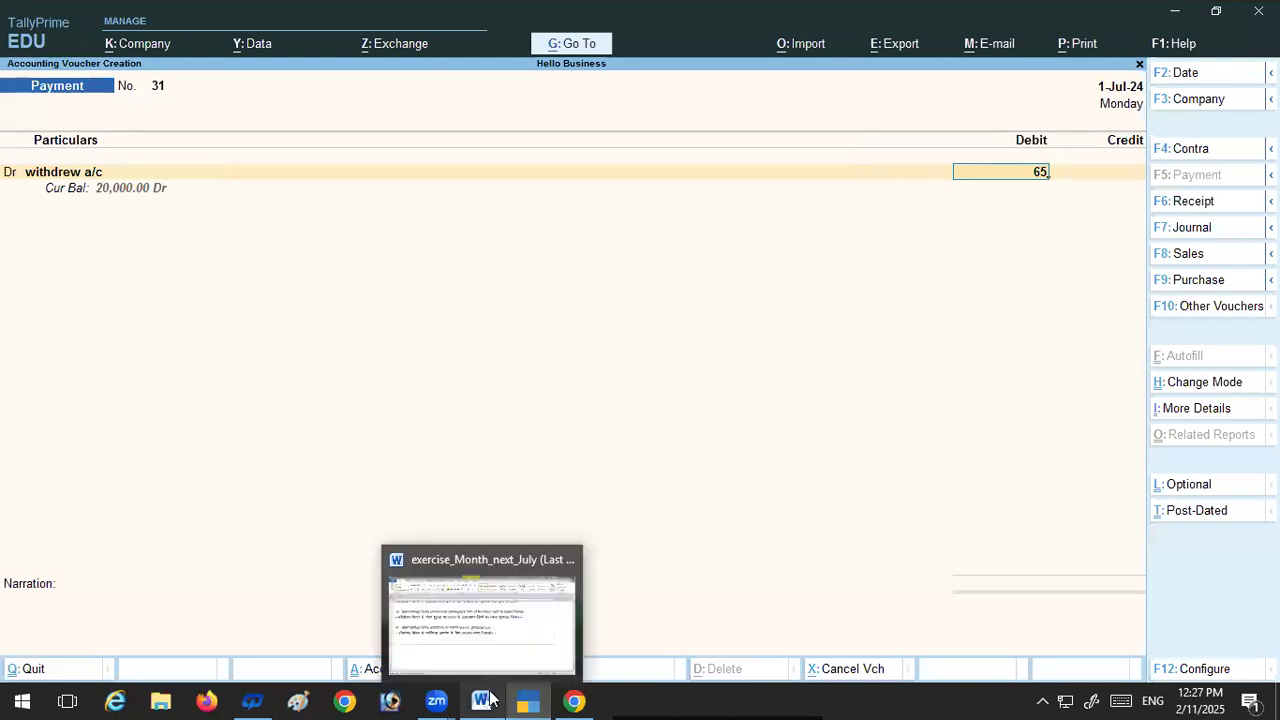
{"action": "type", "text": "00"}
{"action": "key", "text": "Return"}
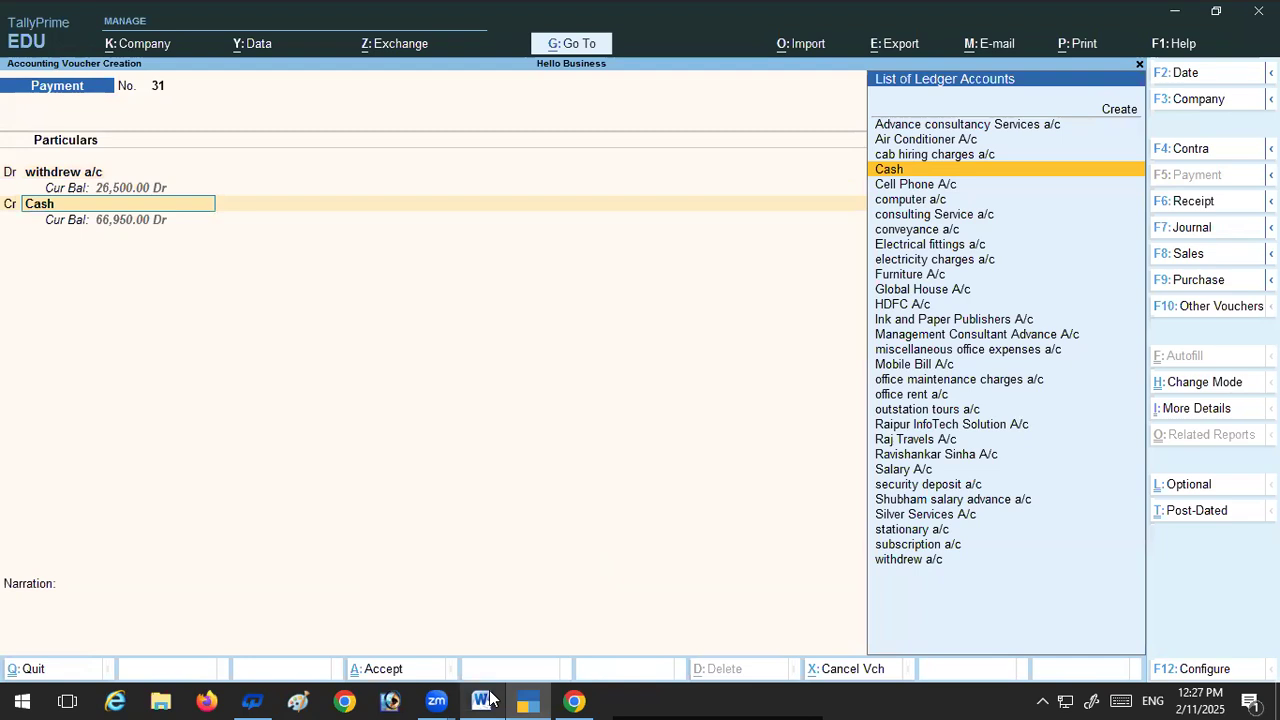
Step: Keep Cash as the 6,500 credit and save the payment voucher without a narration
{"action": "key", "text": "Return"}
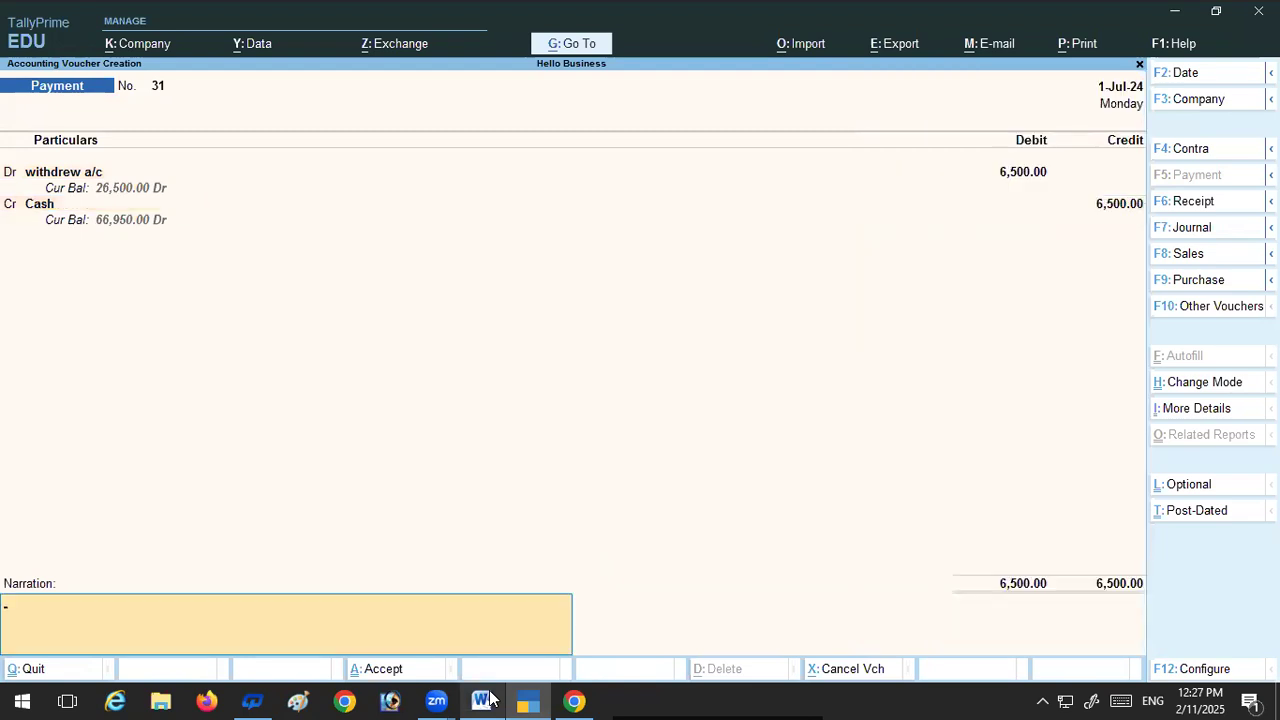
{"action": "key", "text": "Return"}
{"action": "key", "text": "Return"}
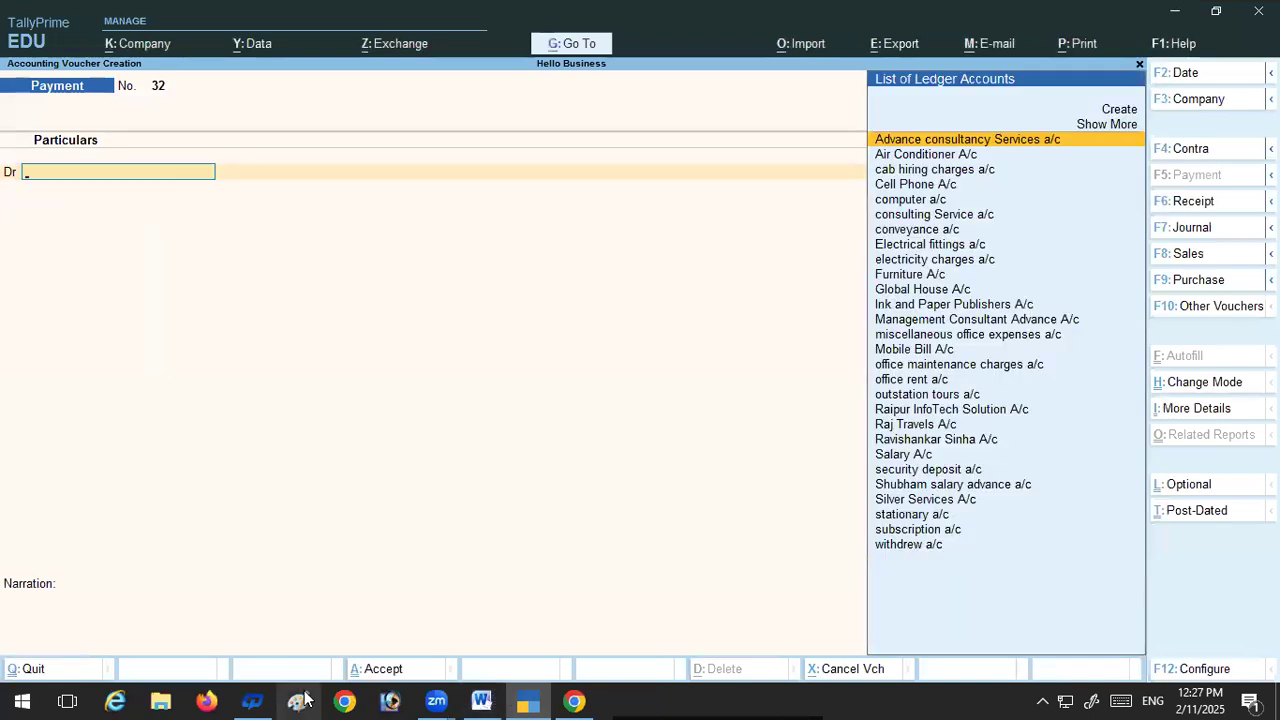
Step: Review the solutions for transactions 38 and 39 in the Word document and select the debit ledger name Subscription Expenses
{"action": "left_click", "coordinate": [486, 699]}
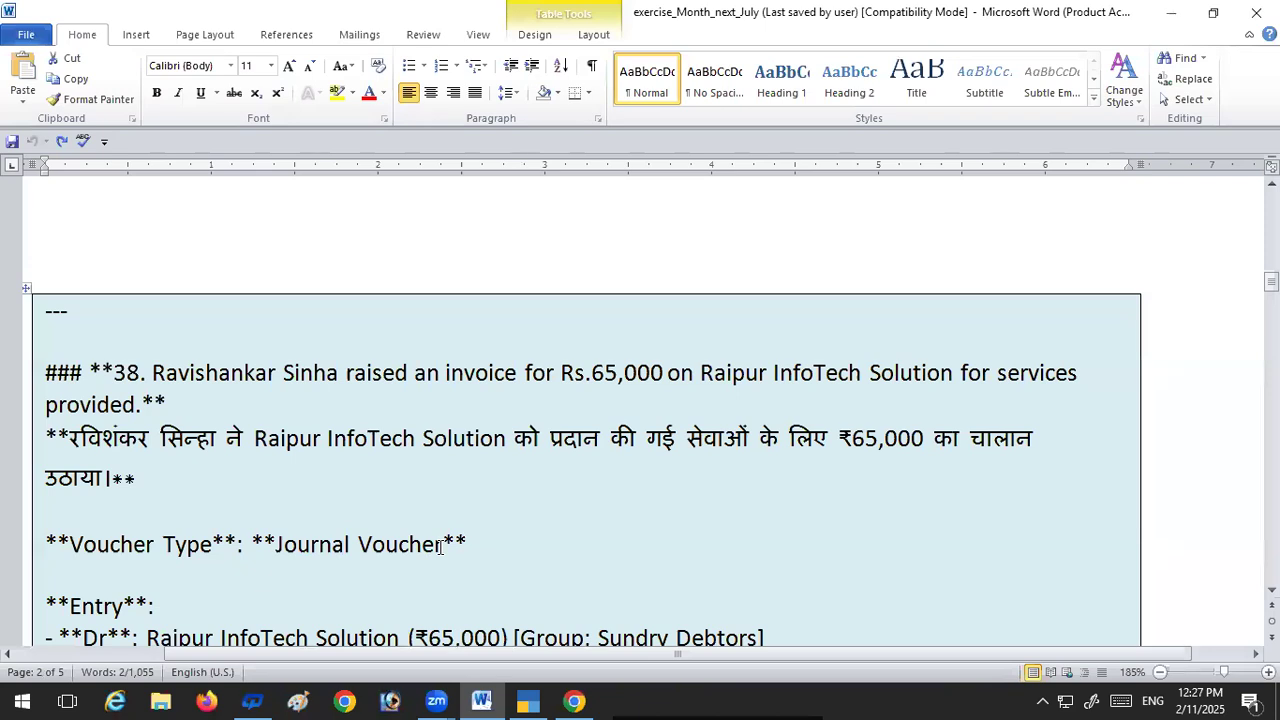
{"action": "scroll", "coordinate": [440, 547], "scroll_direction": "down", "scroll_amount": 1}
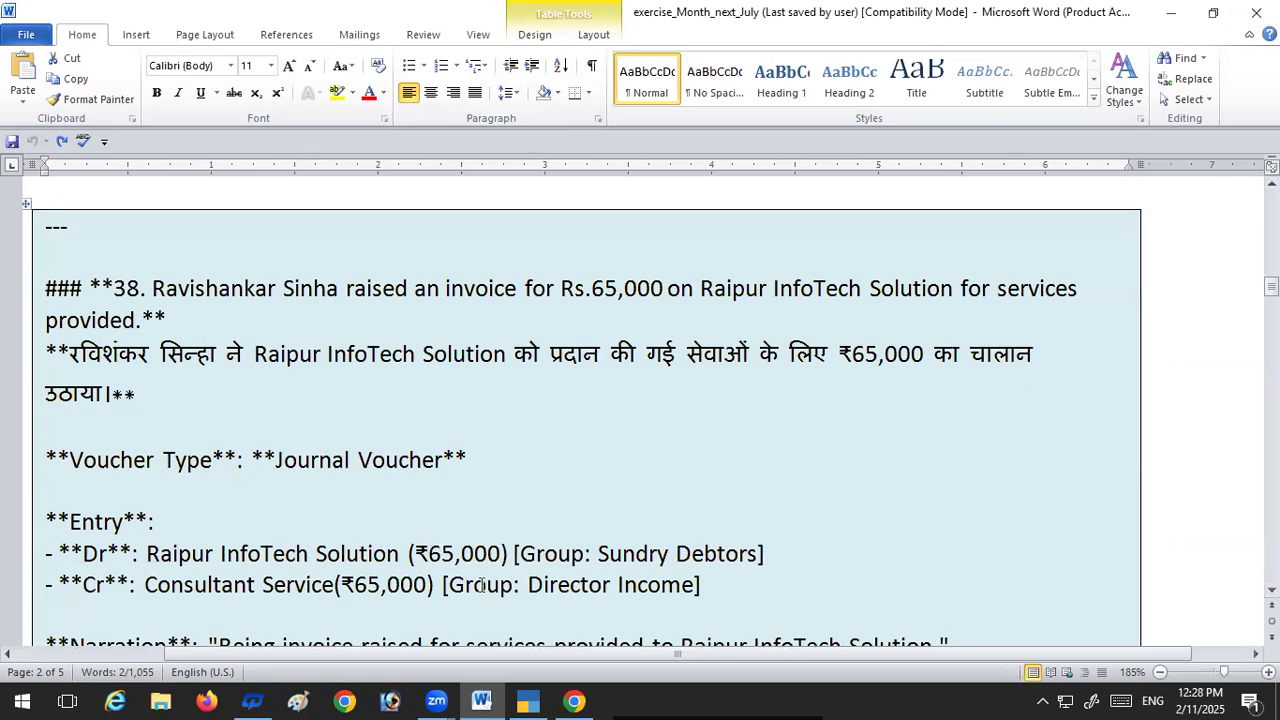
{"action": "scroll", "coordinate": [592, 537], "scroll_direction": "down", "scroll_amount": 5}
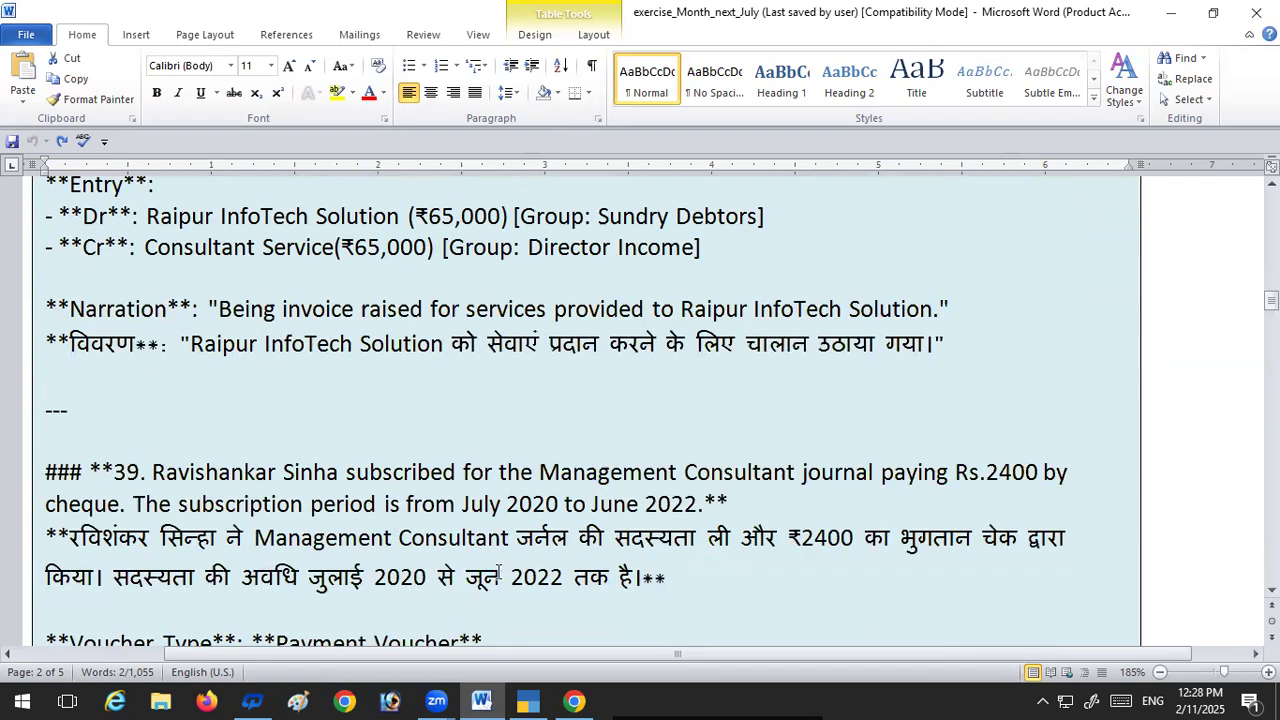
{"action": "scroll", "coordinate": [508, 569], "scroll_direction": "down", "scroll_amount": 2}
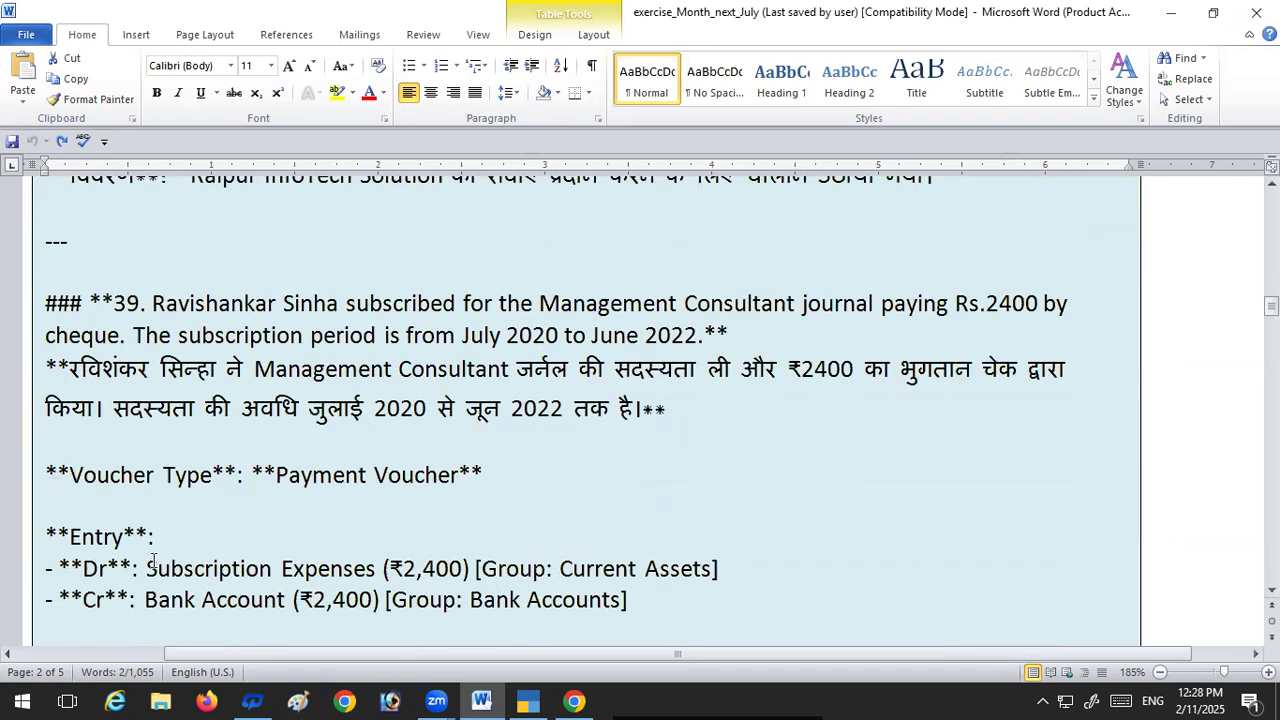
{"action": "left_click_drag", "start_coordinate": [156, 568], "coordinate": [272, 569]}
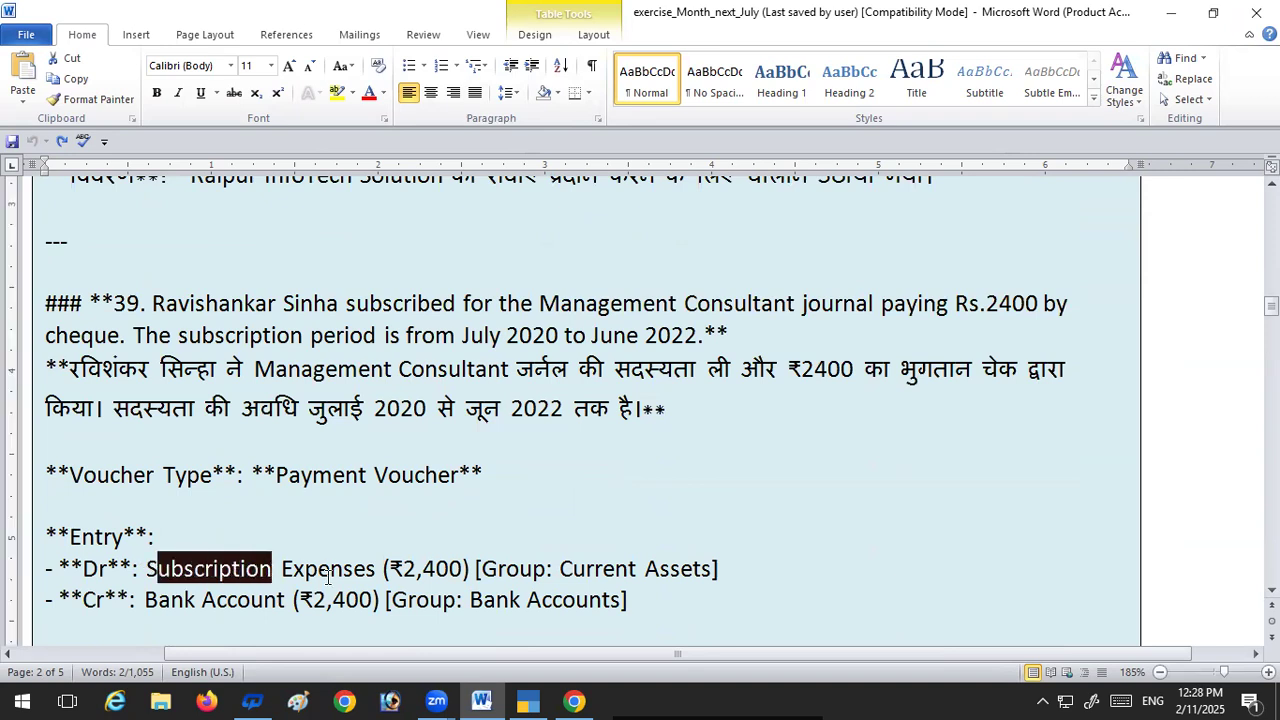
{"action": "left_click", "coordinate": [330, 572]}
{"action": "left_click_drag", "start_coordinate": [147, 568], "coordinate": [340, 567]}
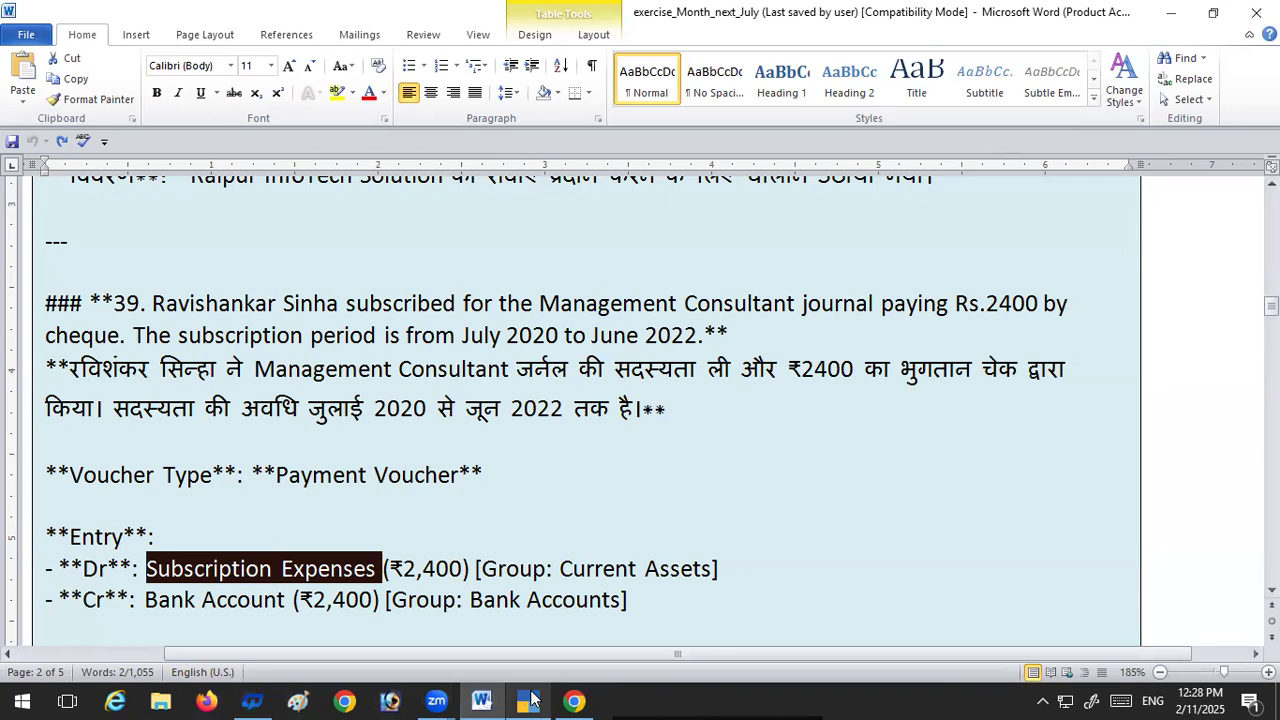
Step: Return to TallyPrime and quit the blank payment voucher to reach the Gateway of Tally
{"action": "key", "text": "alt+Tab"}
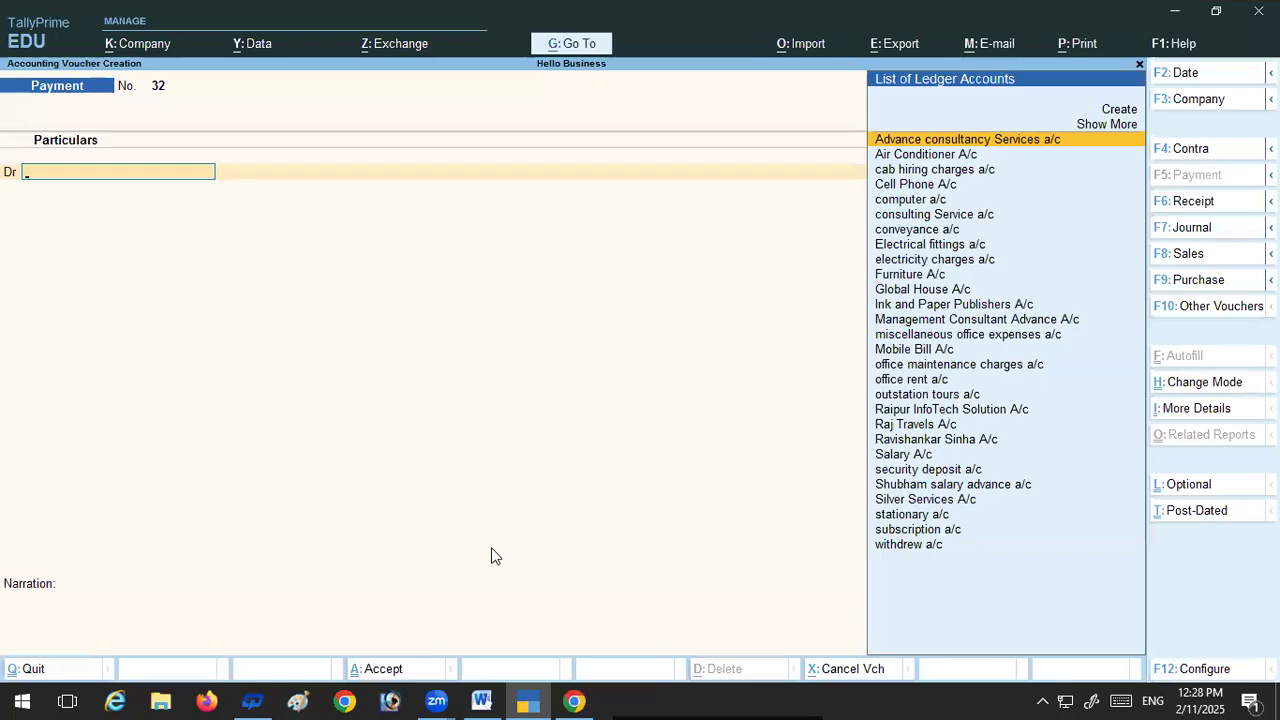
{"action": "key", "text": "Escape"}
{"action": "key", "text": "y"}
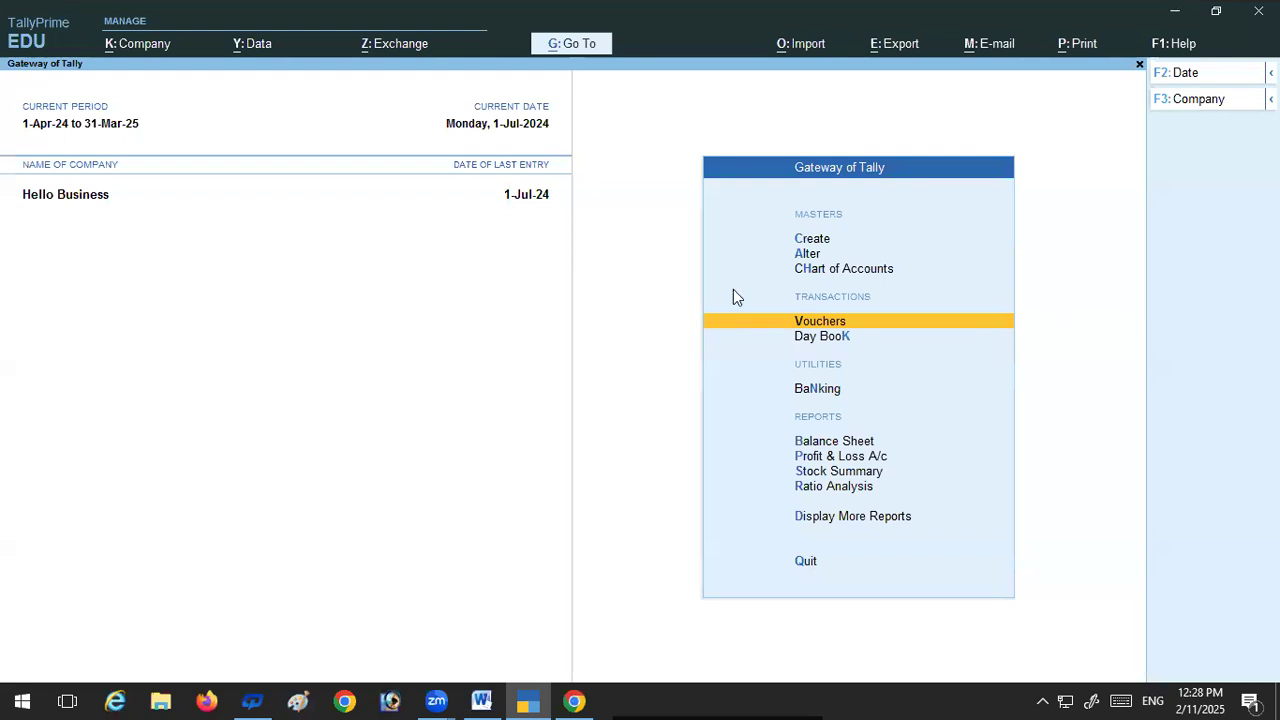
{"action": "left_click", "coordinate": [814, 268]}
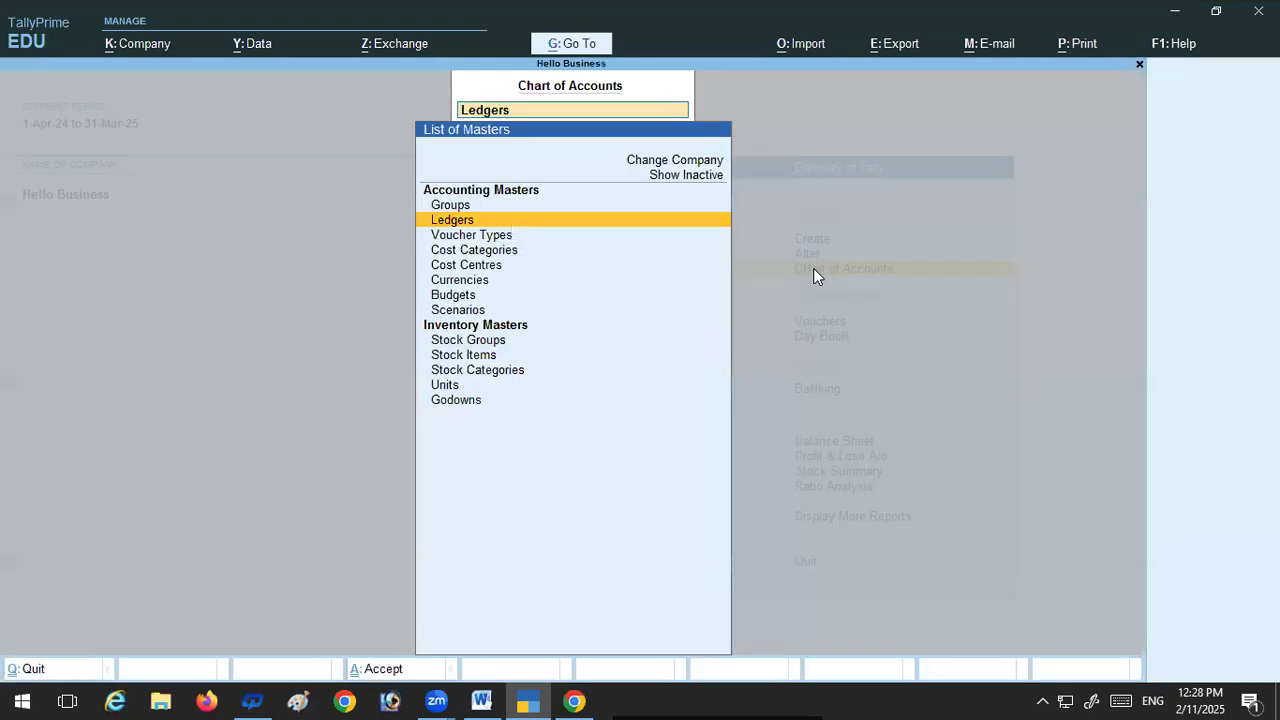
{"action": "key", "text": "Up"}
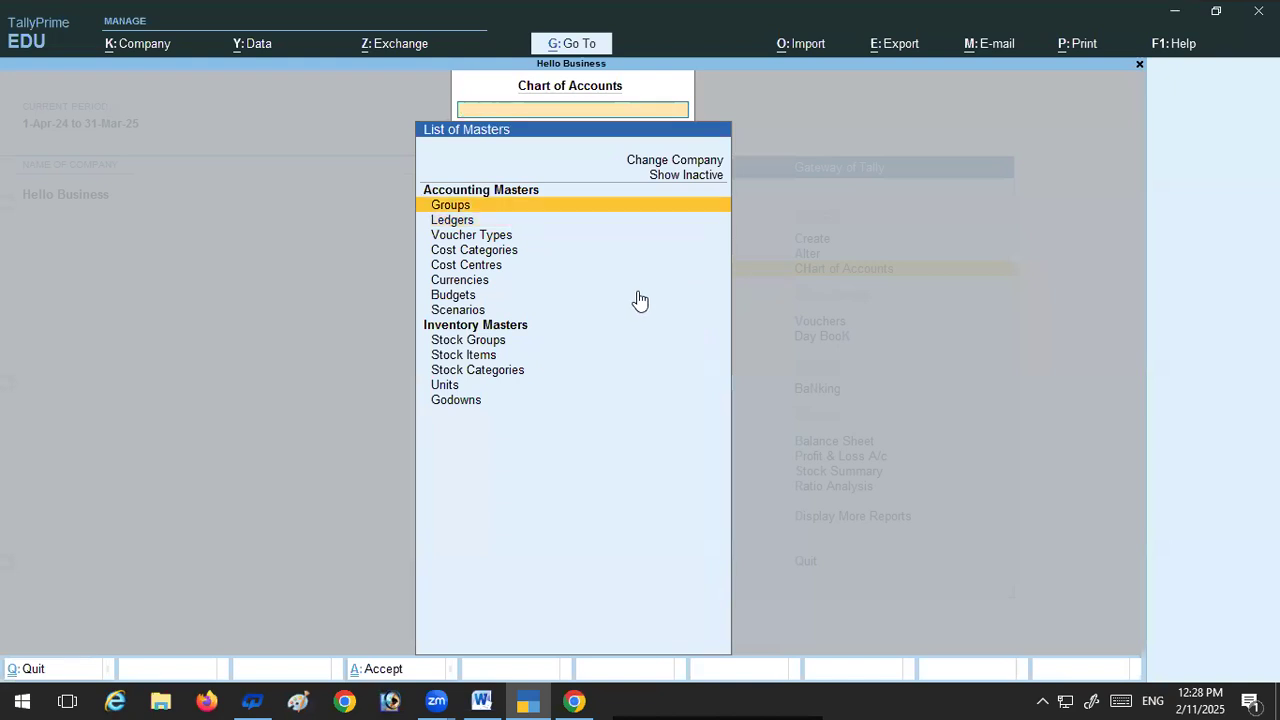
{"action": "key", "text": "Escape"}
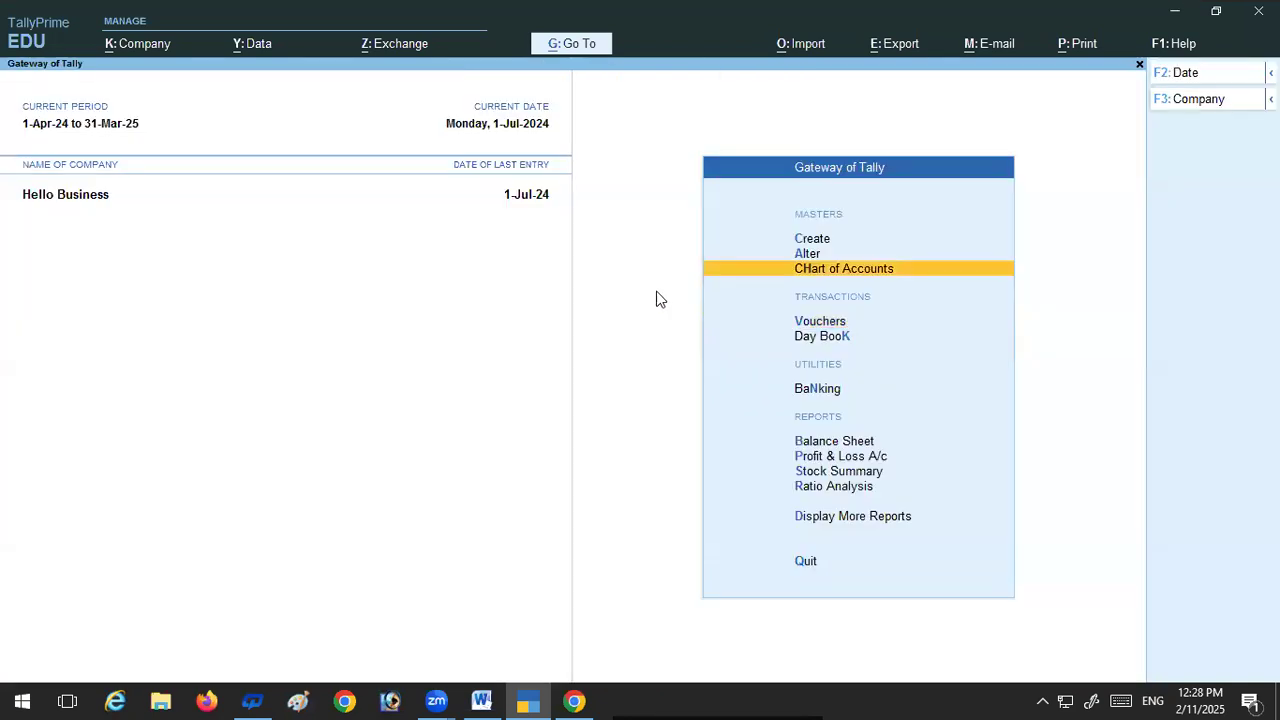
Step: Open the Management Consultant Advance A/c ledger for alteration
{"action": "left_click", "coordinate": [815, 254]}
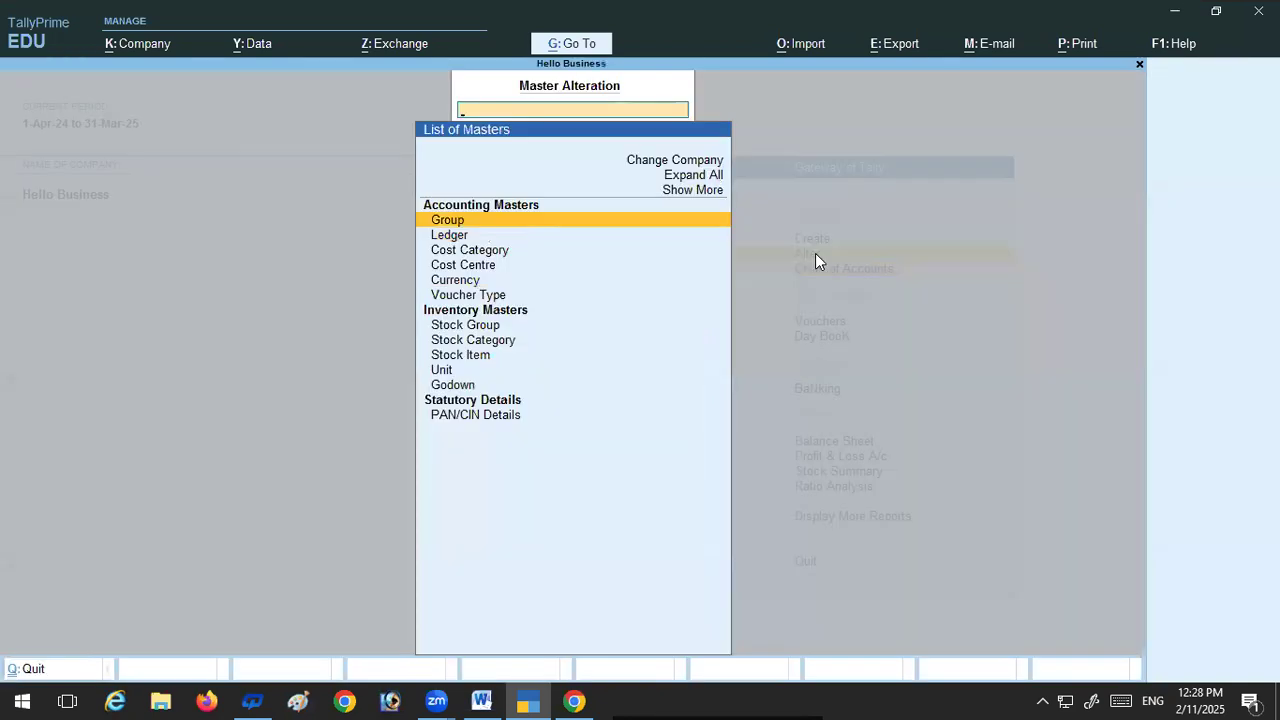
{"action": "left_click", "coordinate": [445, 238]}
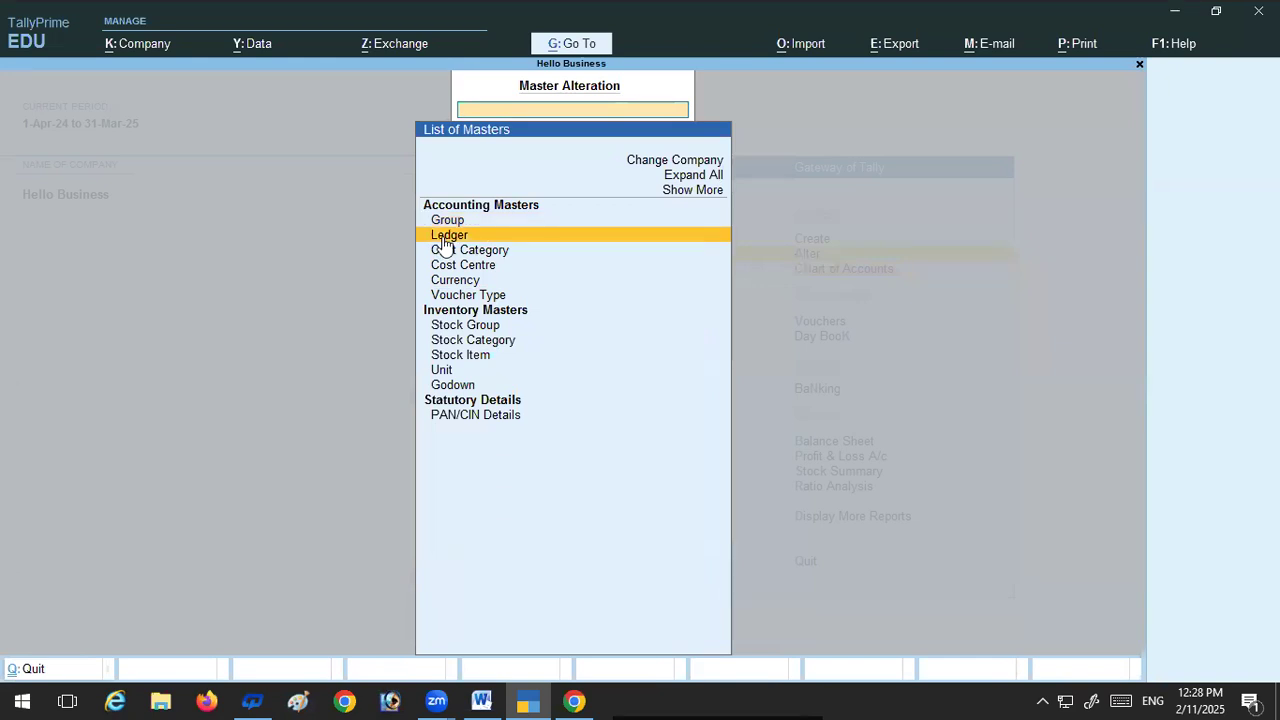
{"action": "left_click", "coordinate": [445, 240]}
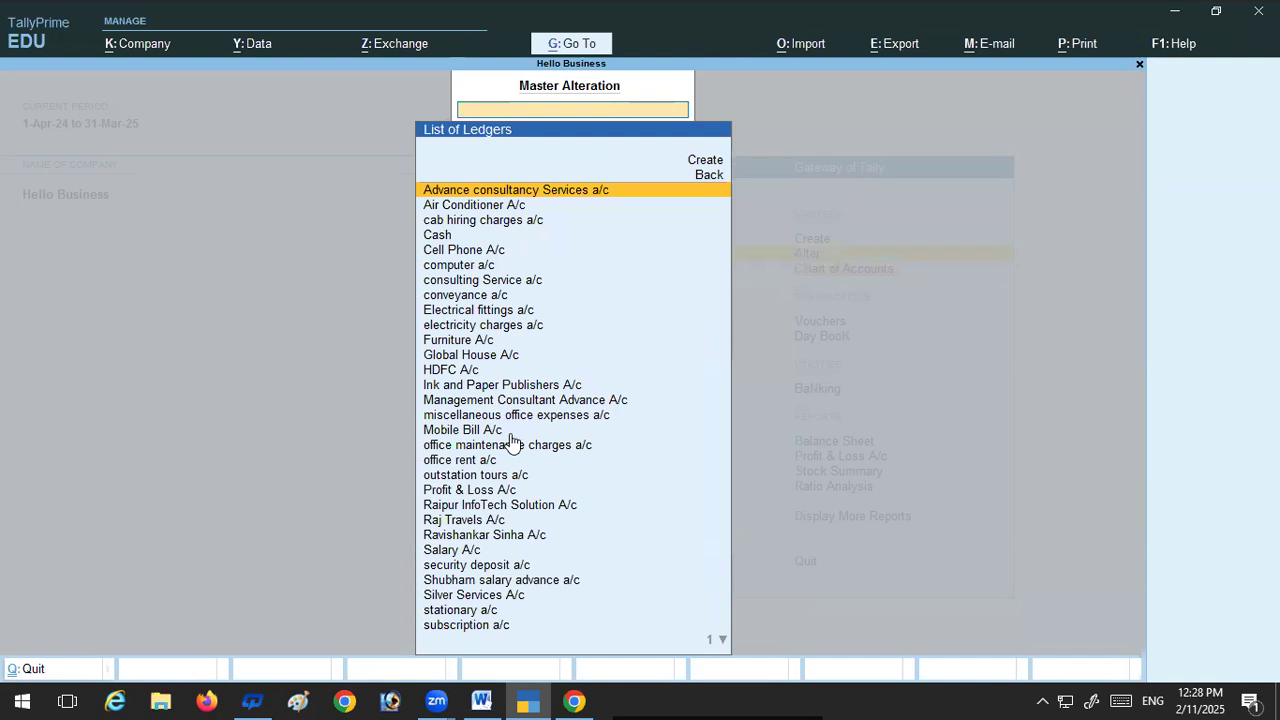
{"action": "type", "text": "M"}
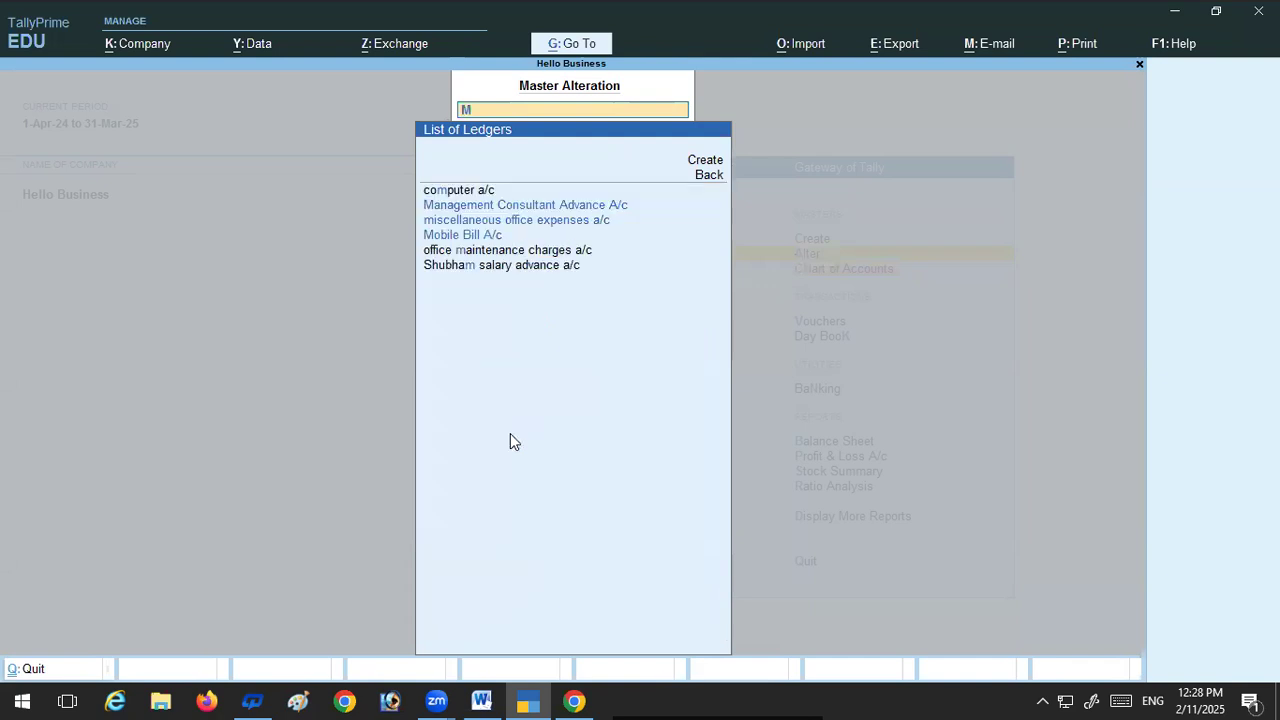
{"action": "left_click", "coordinate": [483, 207]}
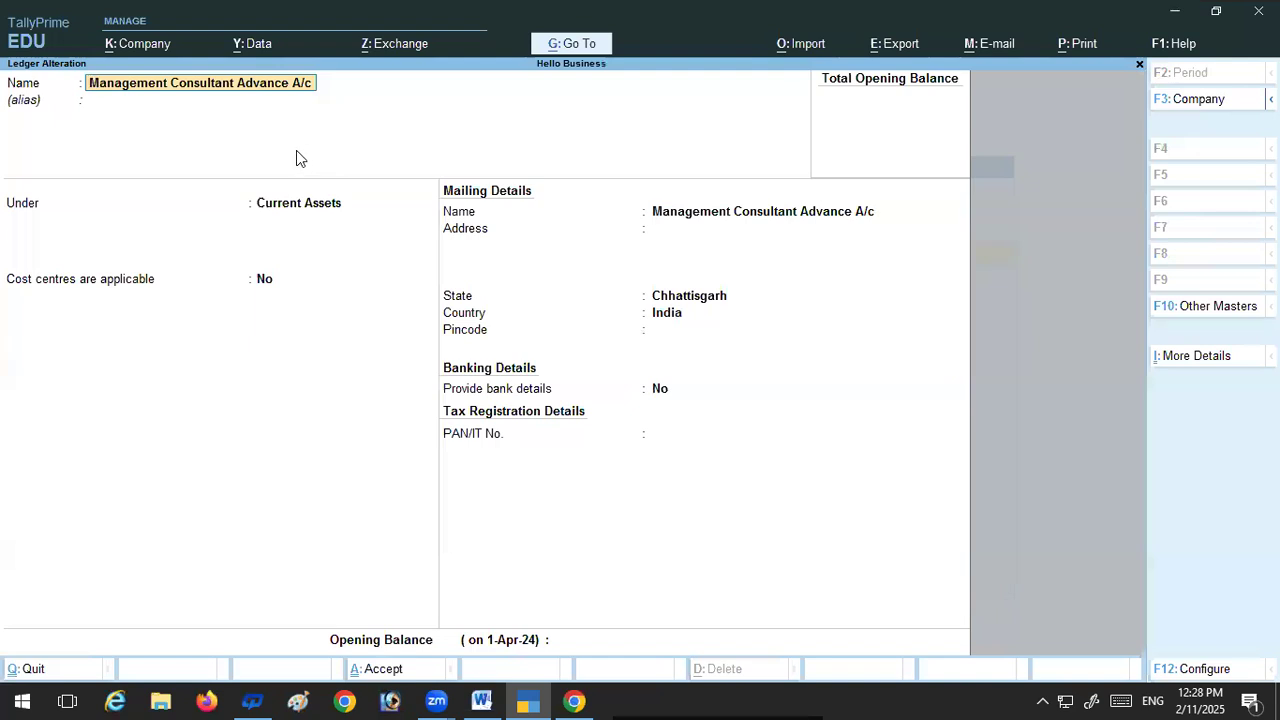
Step: Replace the ledger's name with Subscription Expenses A/c
{"action": "type", "text": "A"}
{"action": "key", "text": "Delete"}
{"action": "key", "text": "Delete"}
{"action": "key", "text": "Delete"}
{"action": "key", "text": "Delete"}
{"action": "key", "text": "Delete"}
{"action": "key", "text": "Delete"}
{"action": "key", "text": "Delete"}
{"action": "key", "text": "Delete"}
{"action": "key", "text": "Delete"}
{"action": "key", "text": "Delete"}
{"action": "key", "text": "Delete"}
{"action": "key", "text": "Delete"}
{"action": "key", "text": "Delete"}
{"action": "key", "text": "Delete"}
{"action": "key", "text": "Delete"}
{"action": "key", "text": "Delete"}
{"action": "key", "text": "Delete"}
{"action": "key", "text": "Delete"}
{"action": "key", "text": "Delete"}
{"action": "key", "text": "Delete"}
{"action": "key", "text": "Delete"}
{"action": "key", "text": "Delete"}
{"action": "key", "text": "Delete"}
{"action": "key", "text": "Delete"}
{"action": "key", "text": "Delete"}
{"action": "key", "text": "Delete"}
{"action": "key", "text": "Delete"}
{"action": "key", "text": "Delete"}
{"action": "key", "text": "Delete"}
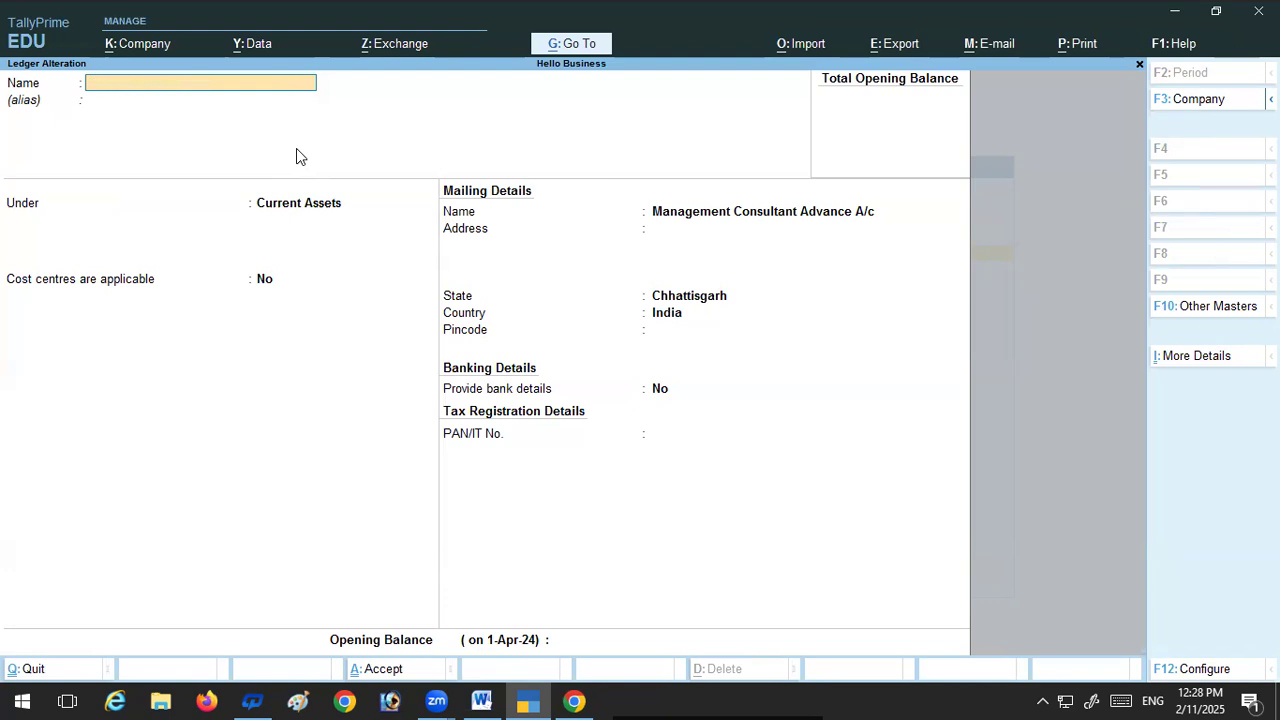
{"action": "type", "text": "Subscription Expenses"}
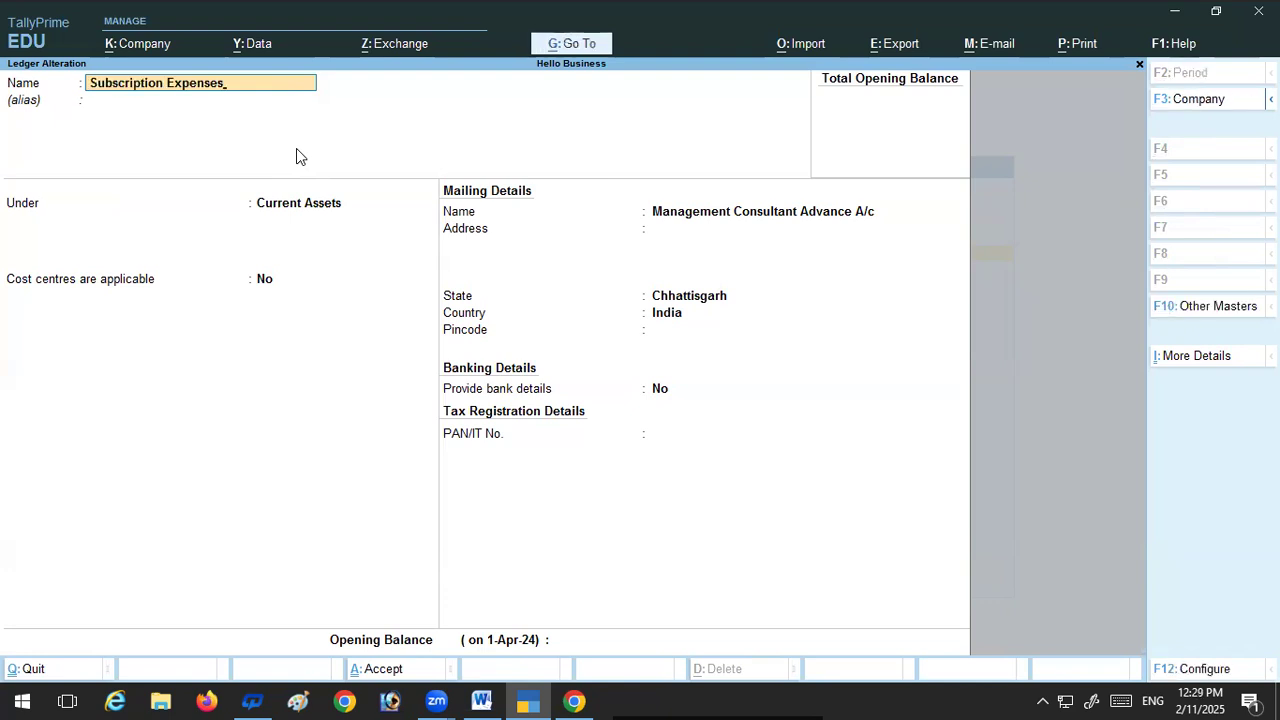
{"action": "type", "text": " a/c"}
Step: Keep Current Assets as the group and the remaining ledger details as they are, and save the altered ledger
{"action": "key", "text": "Return"}
{"action": "key", "text": "Return"}
{"action": "key", "text": "Return"}
{"action": "key", "text": "Return"}
{"action": "key", "text": "Return"}
{"action": "key", "text": "Return"}
{"action": "key", "text": "Return"}
{"action": "key", "text": "Return"}
{"action": "key", "text": "Return"}
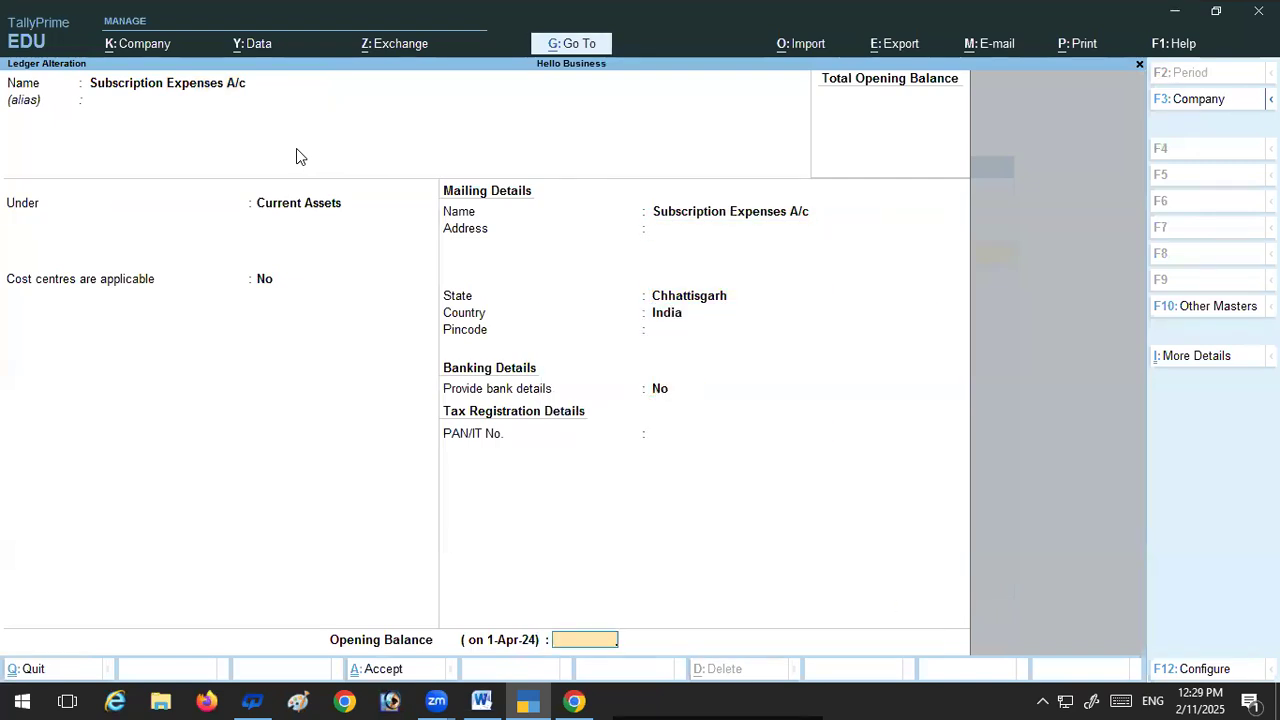
{"action": "key", "text": "Return"}
{"action": "key", "text": "Return"}
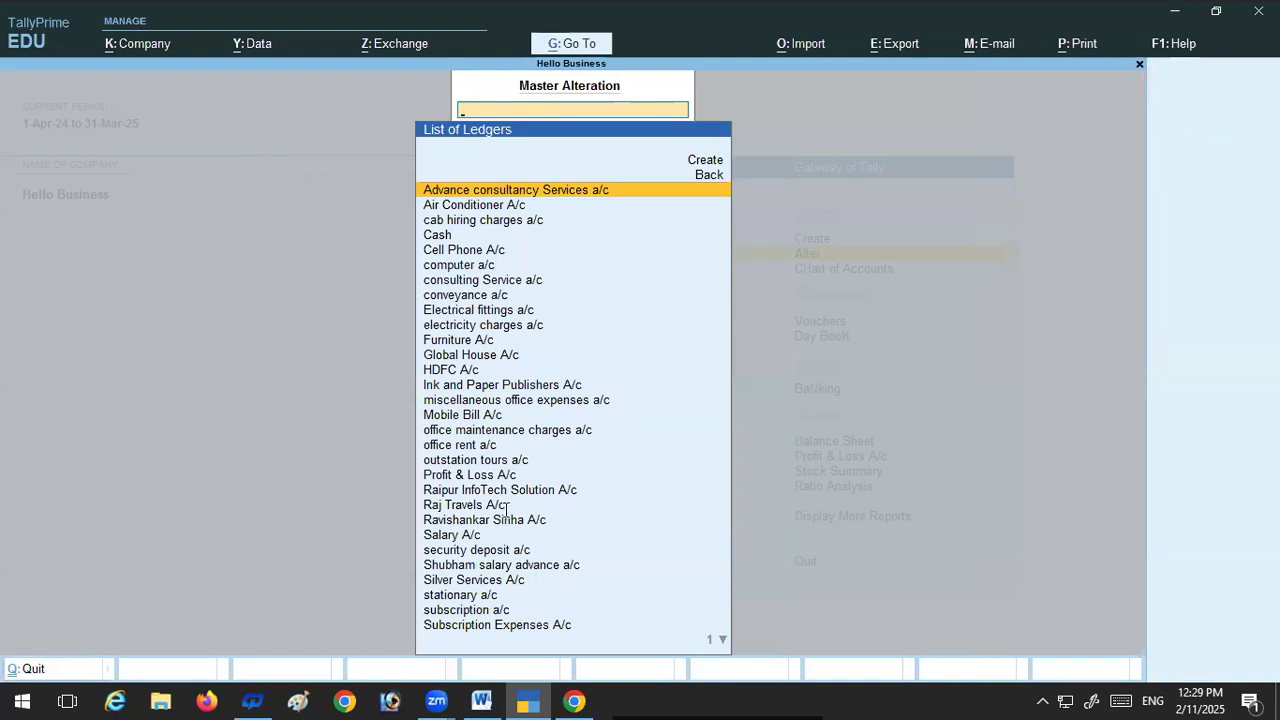
Step: Switch to the Word document and review the voucher types, ledger groups and narrations in the solutions for transactions 39 to 45
{"action": "key", "text": "alt+Tab"}
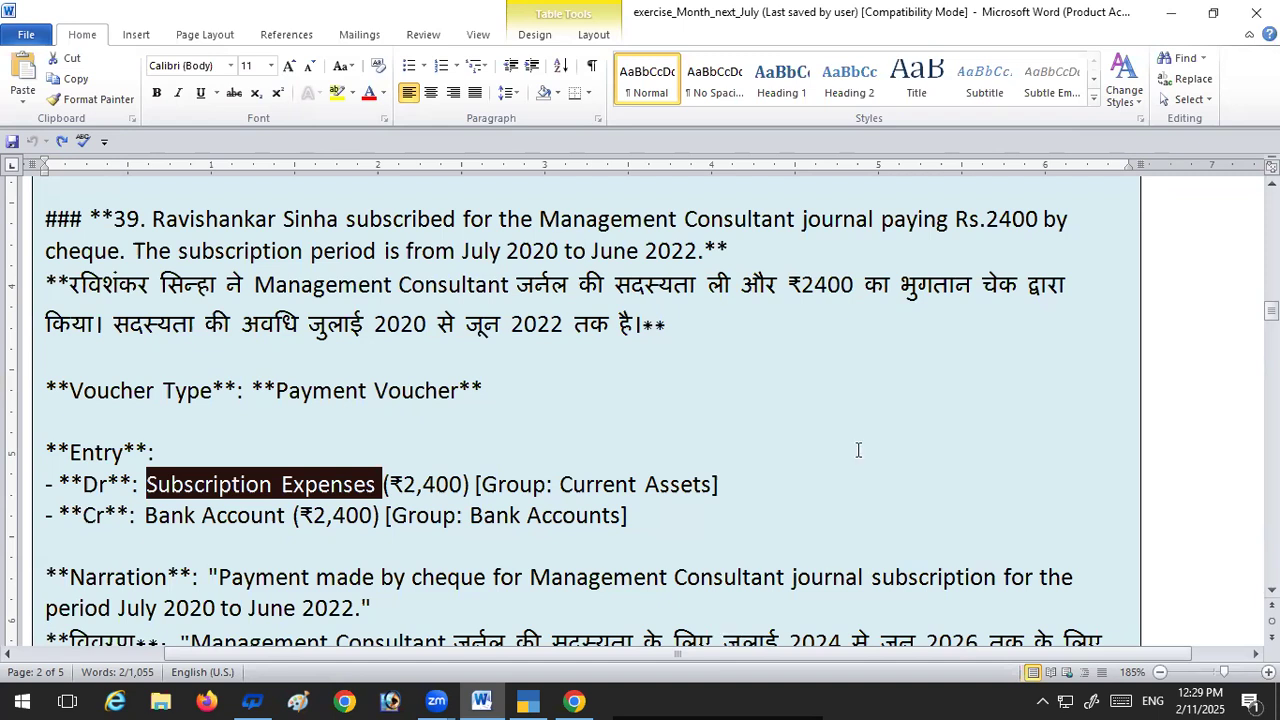
{"action": "scroll", "coordinate": [858, 450], "scroll_direction": "down", "scroll_amount": 3}
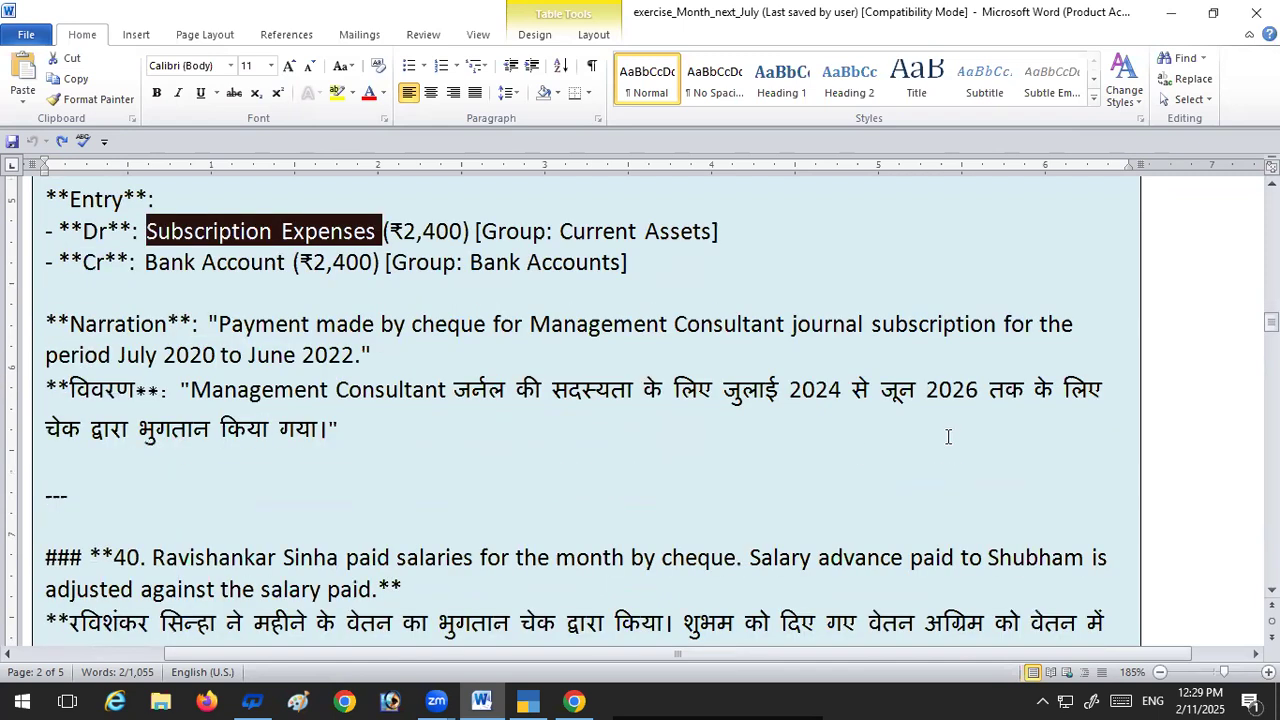
{"action": "scroll", "coordinate": [948, 437], "scroll_direction": "down", "scroll_amount": 1}
{"action": "scroll", "coordinate": [948, 437], "scroll_direction": "down", "scroll_amount": 1}
{"action": "scroll", "coordinate": [446, 530], "scroll_direction": "down", "scroll_amount": 2}
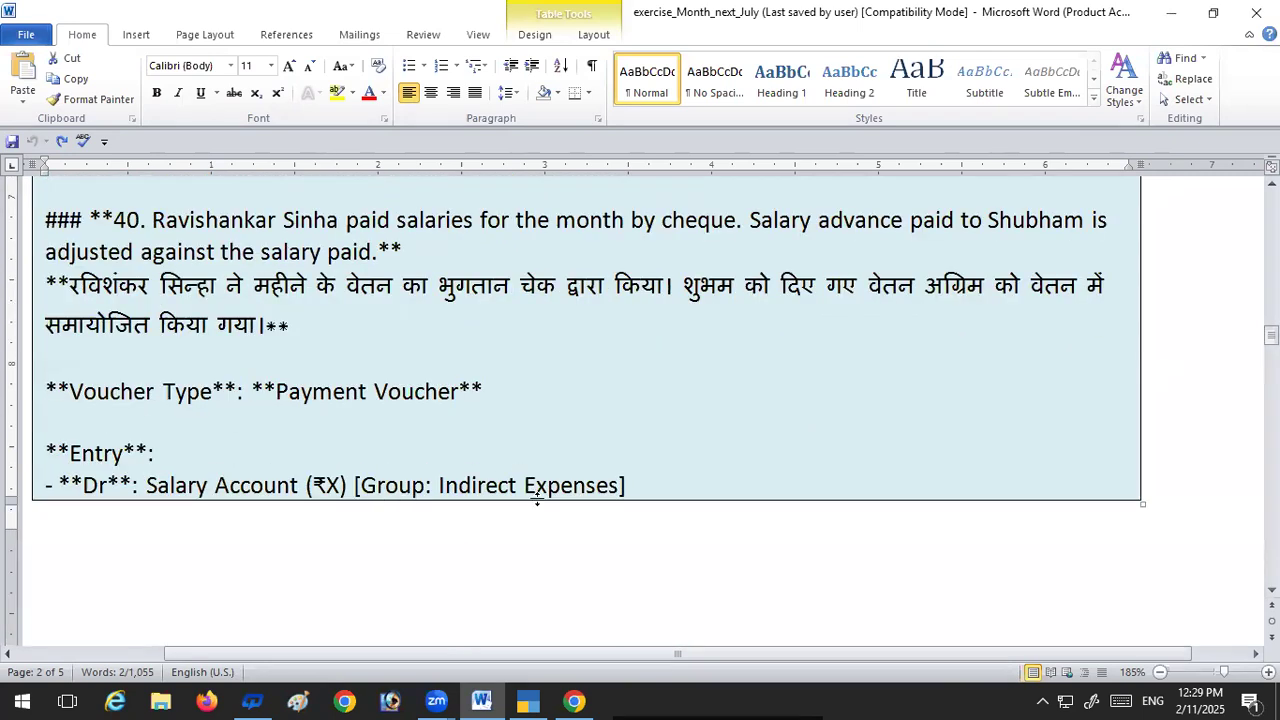
{"action": "scroll", "coordinate": [573, 485], "scroll_direction": "down", "scroll_amount": 5}
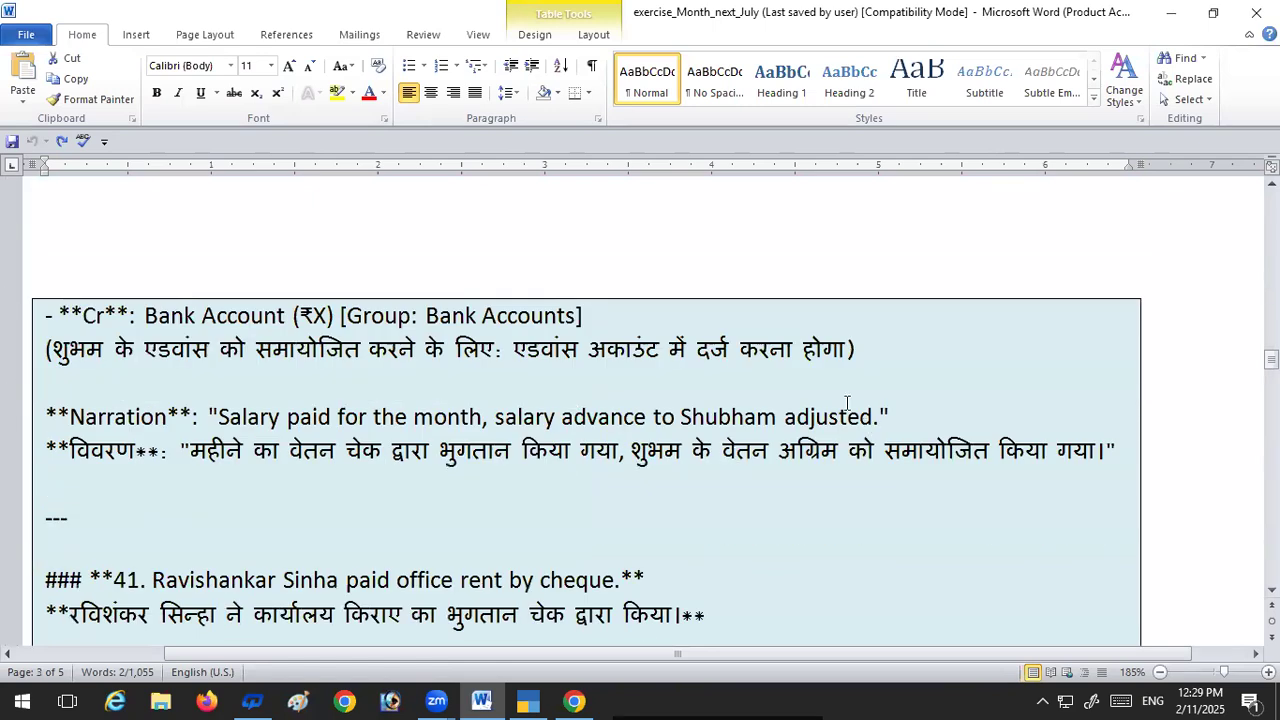
{"action": "scroll", "coordinate": [719, 448], "scroll_direction": "down", "scroll_amount": 2}
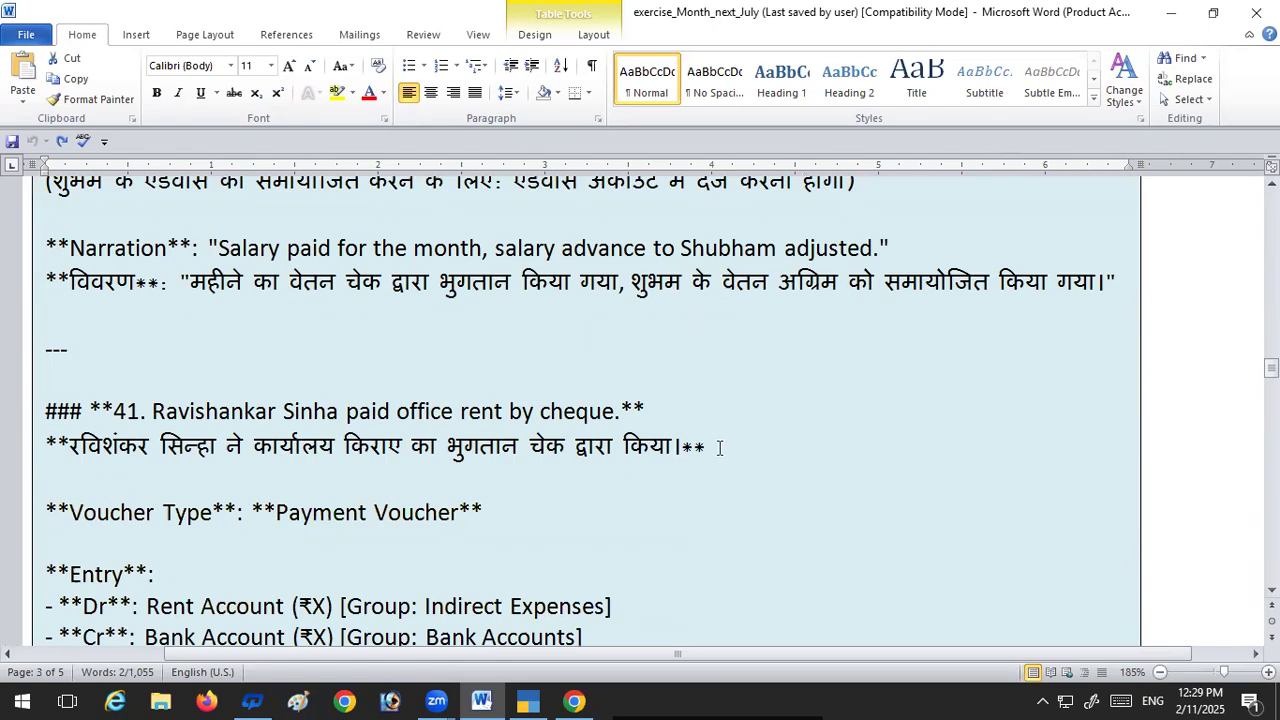
{"action": "scroll", "coordinate": [563, 448], "scroll_direction": "down", "scroll_amount": 2}
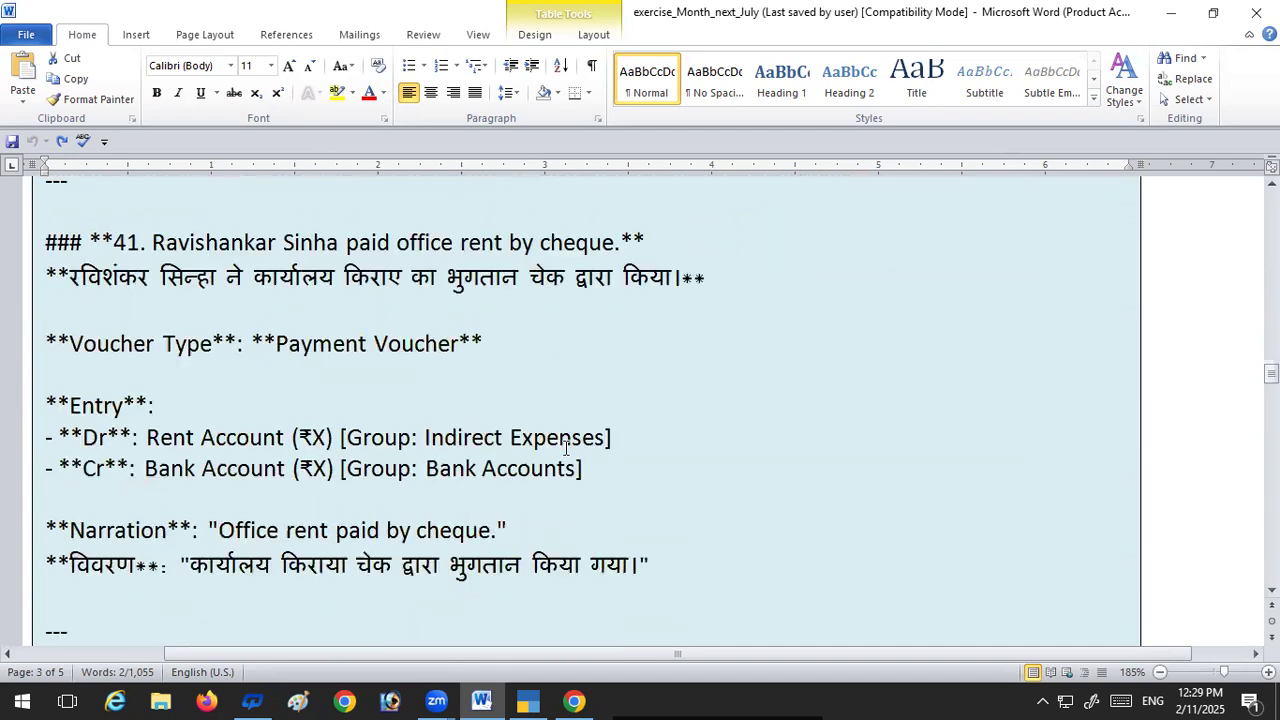
{"action": "scroll", "coordinate": [563, 448], "scroll_direction": "down", "scroll_amount": 2}
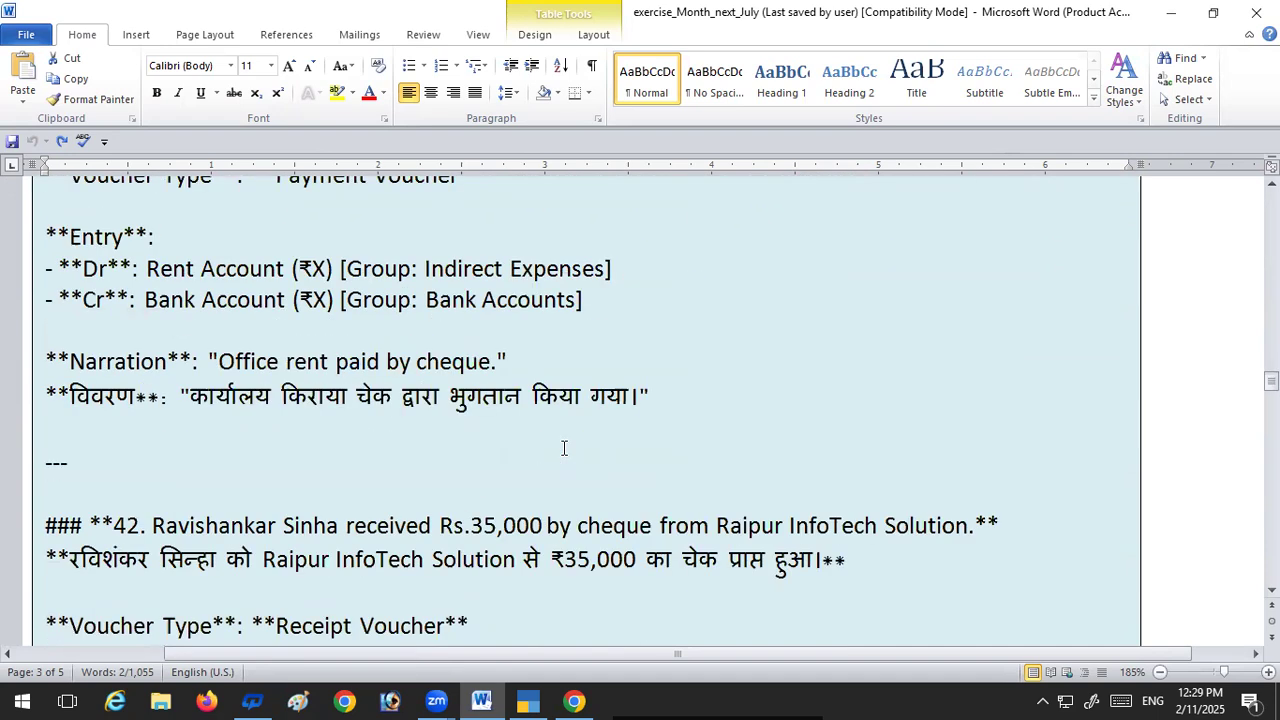
{"action": "scroll", "coordinate": [563, 448], "scroll_direction": "down", "scroll_amount": 2}
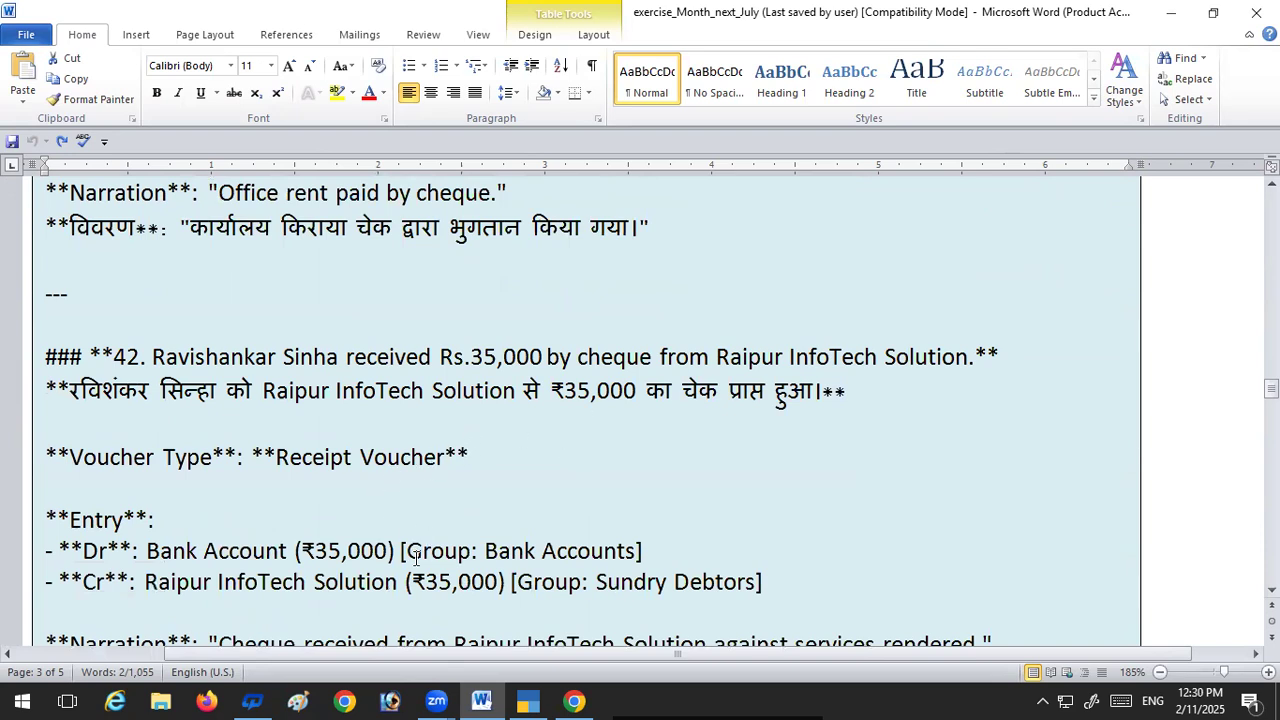
{"action": "scroll", "coordinate": [690, 555], "scroll_direction": "down", "scroll_amount": 1}
{"action": "scroll", "coordinate": [700, 545], "scroll_direction": "down", "scroll_amount": 6}
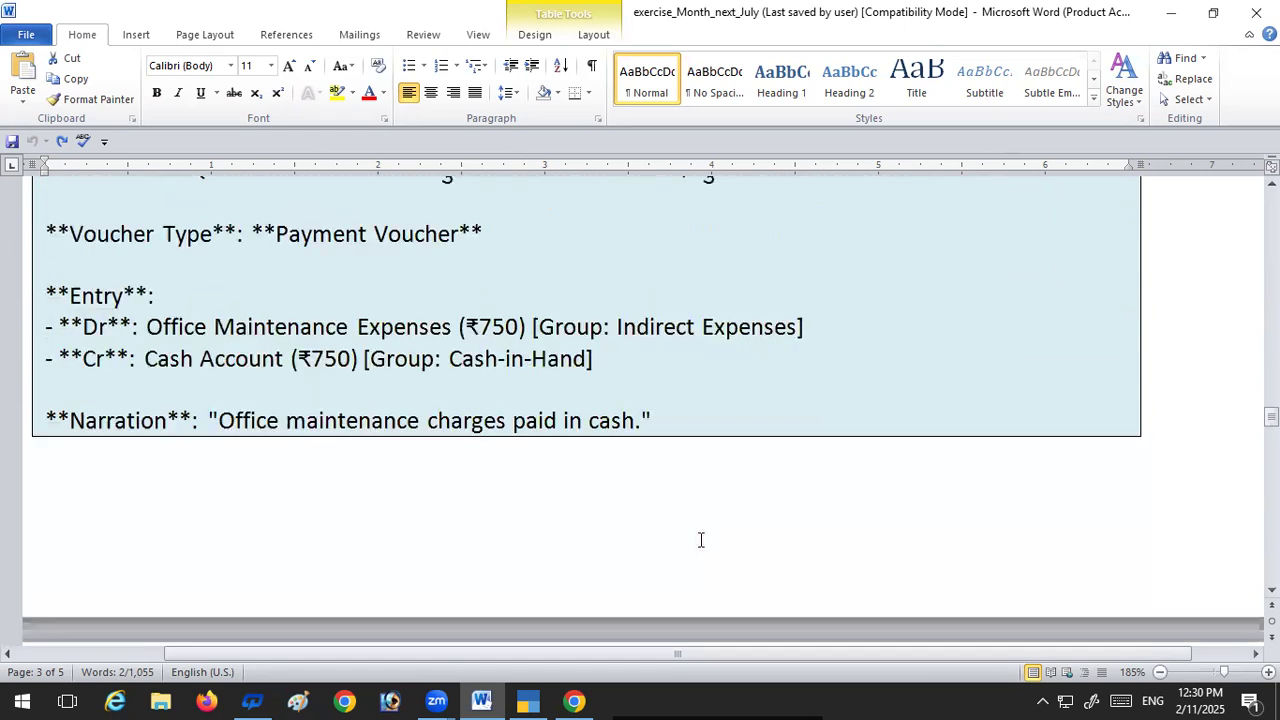
{"action": "scroll", "coordinate": [700, 540], "scroll_direction": "down", "scroll_amount": 10}
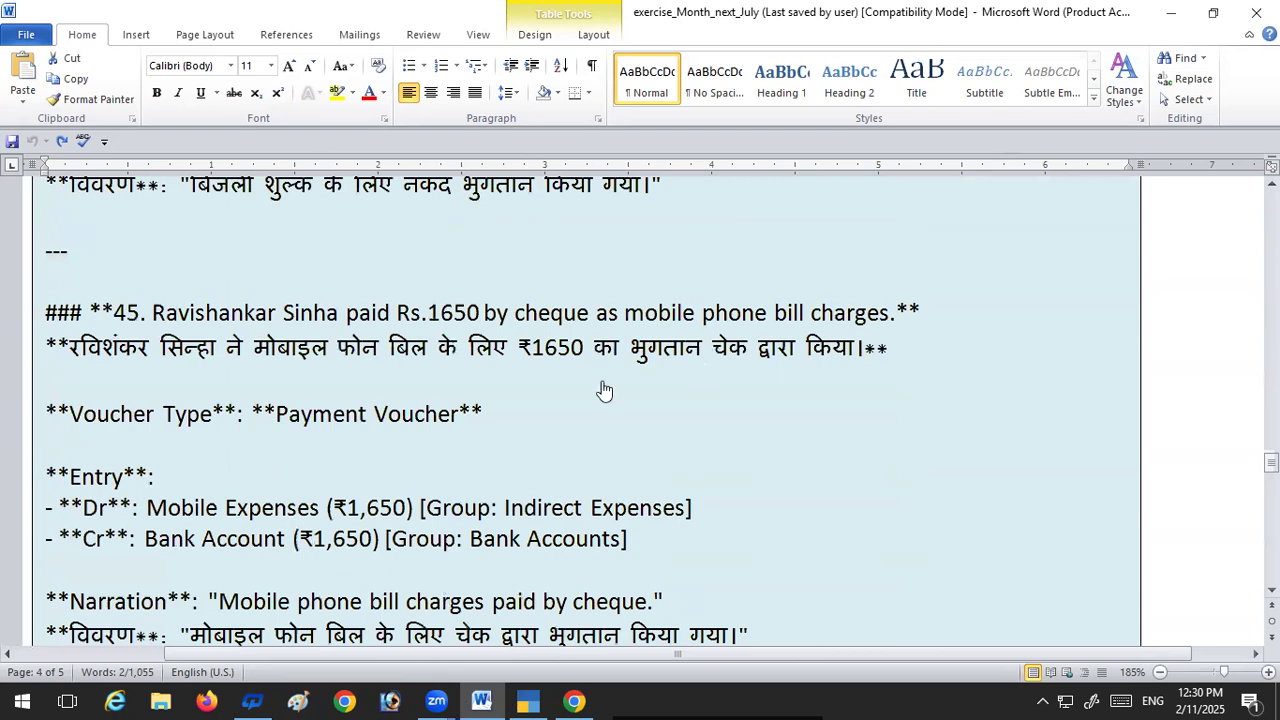
Step: Return to TallyPrime, leave ledger alteration, and view the Day Book for 1-Jul-24 before going back to the Gateway of Tally
{"action": "key", "text": "alt+Tab"}
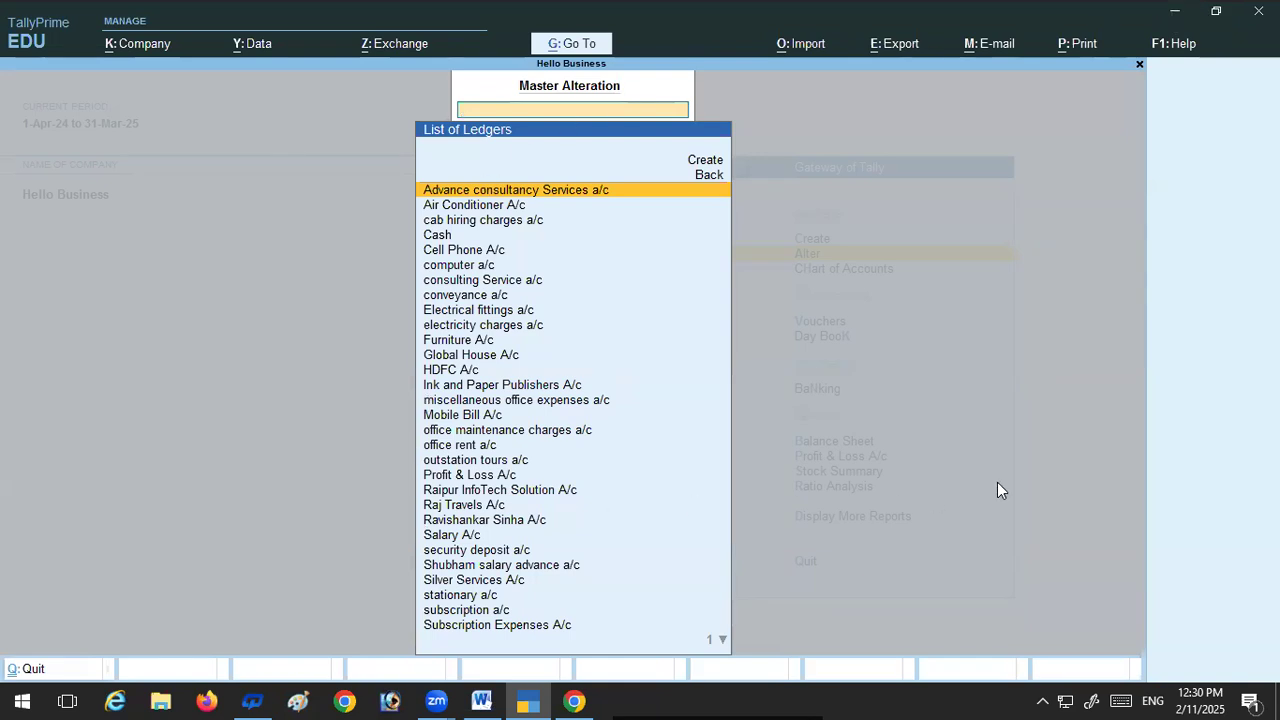
{"action": "key", "text": "Escape"}
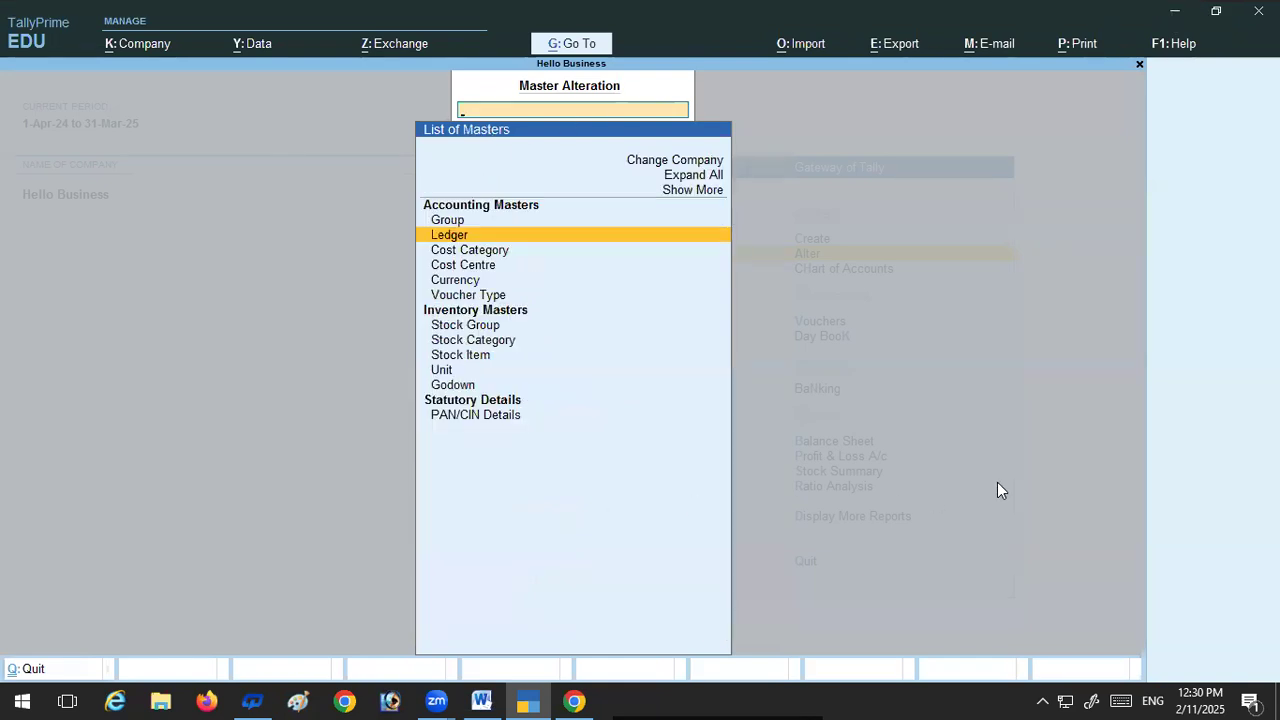
{"action": "key", "text": "Escape"}
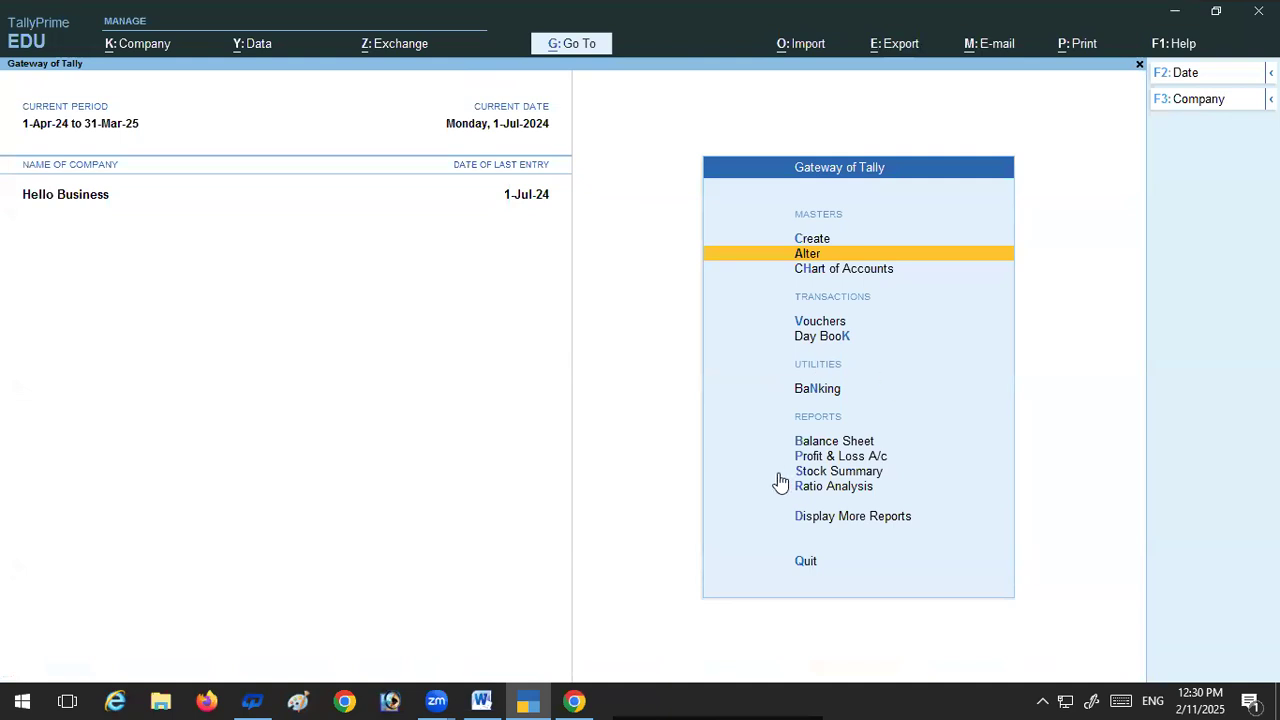
{"action": "left_click", "coordinate": [837, 520]}
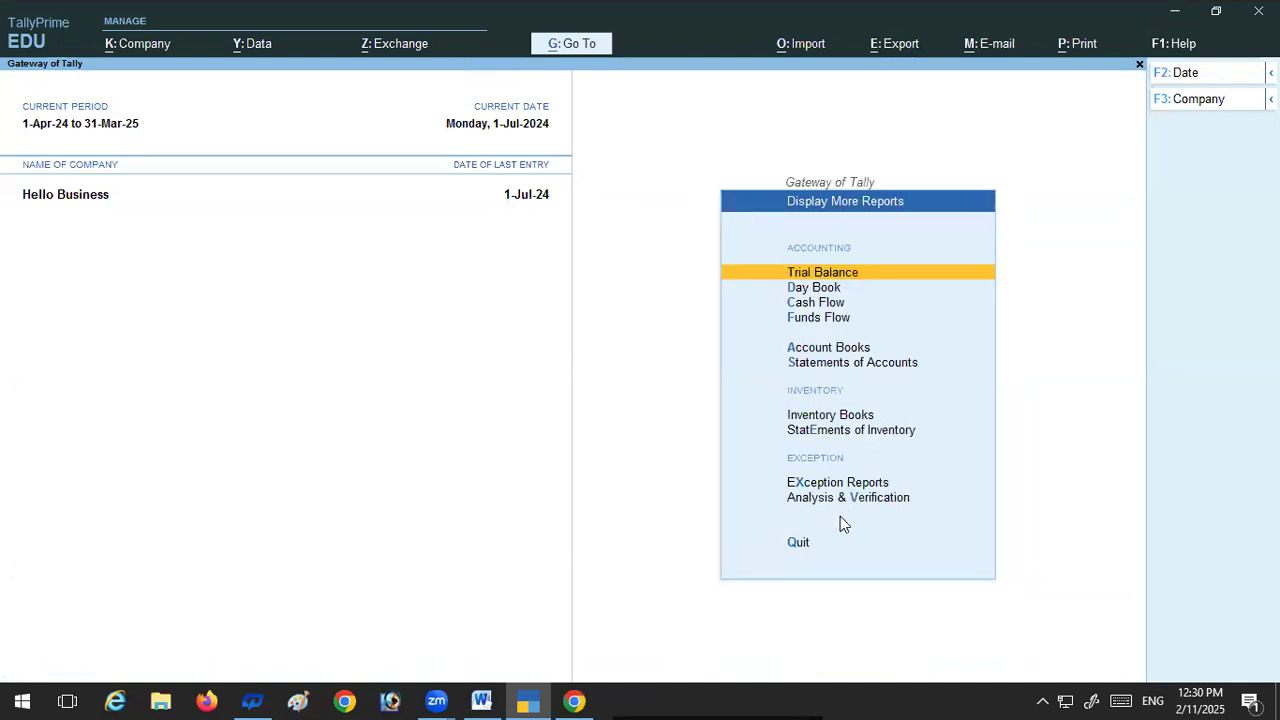
{"action": "left_click", "coordinate": [821, 288]}
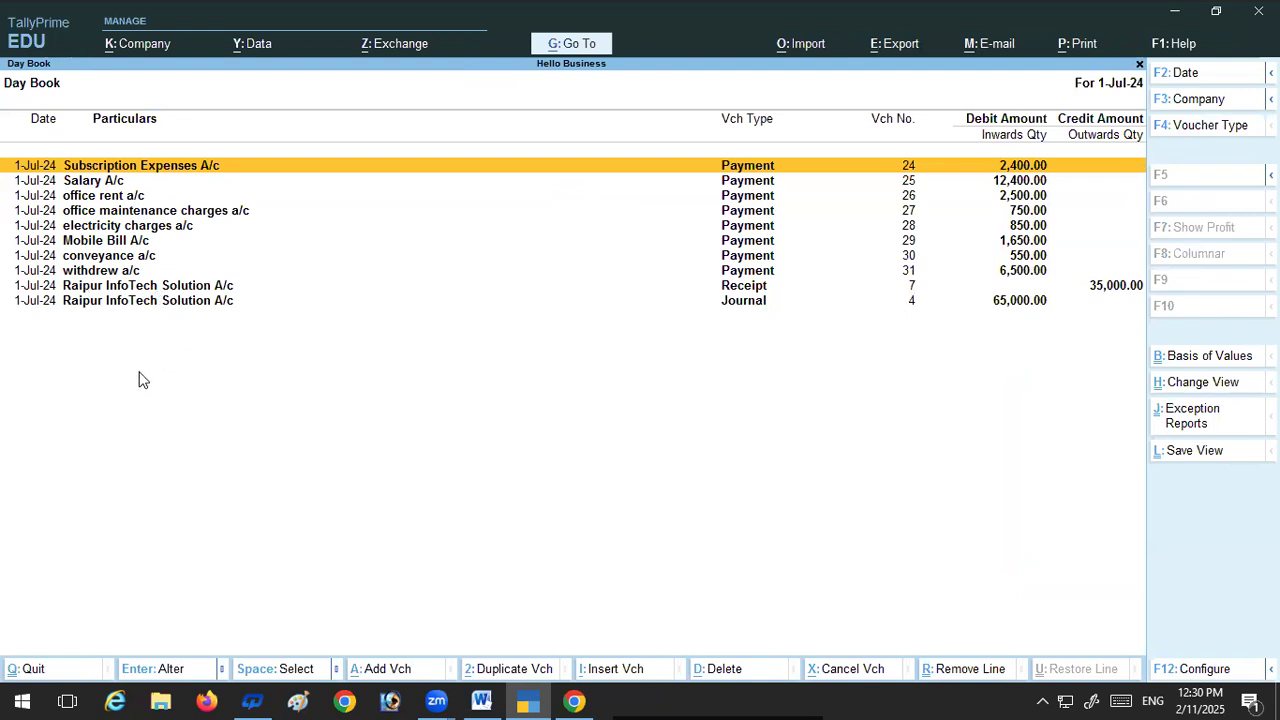
{"action": "key", "text": "Escape"}
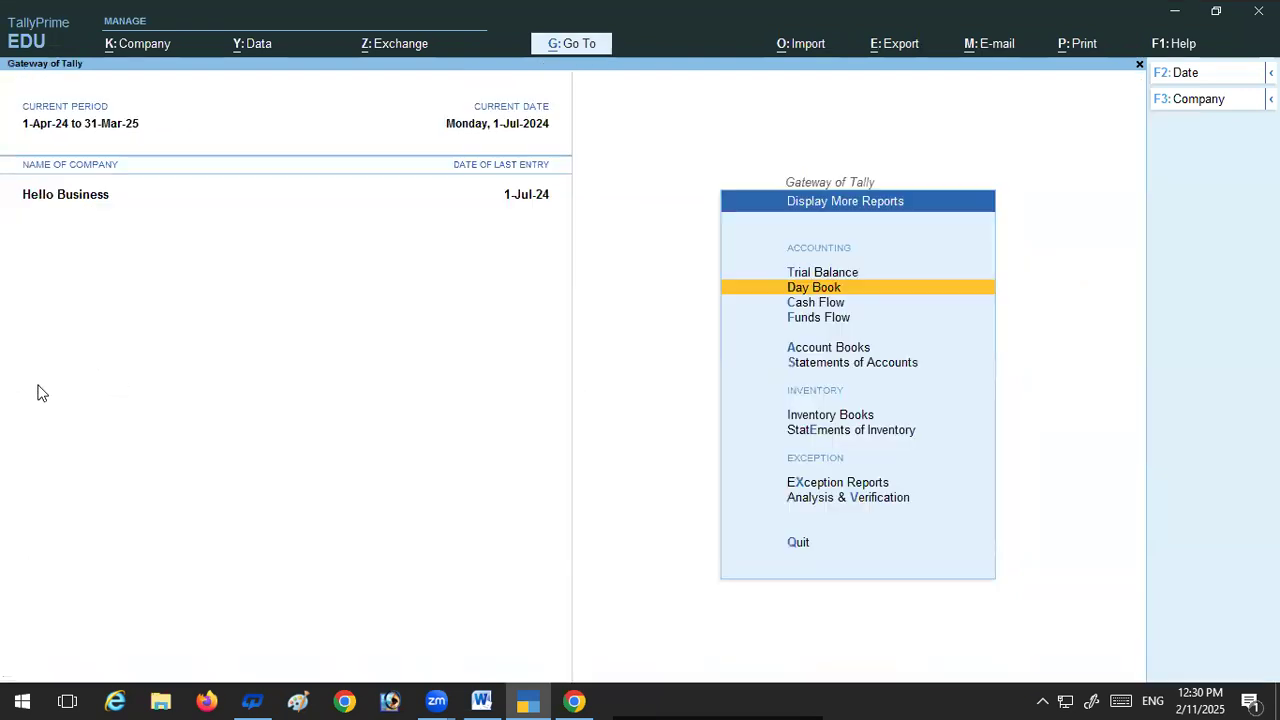
{"action": "key", "text": "Escape"}
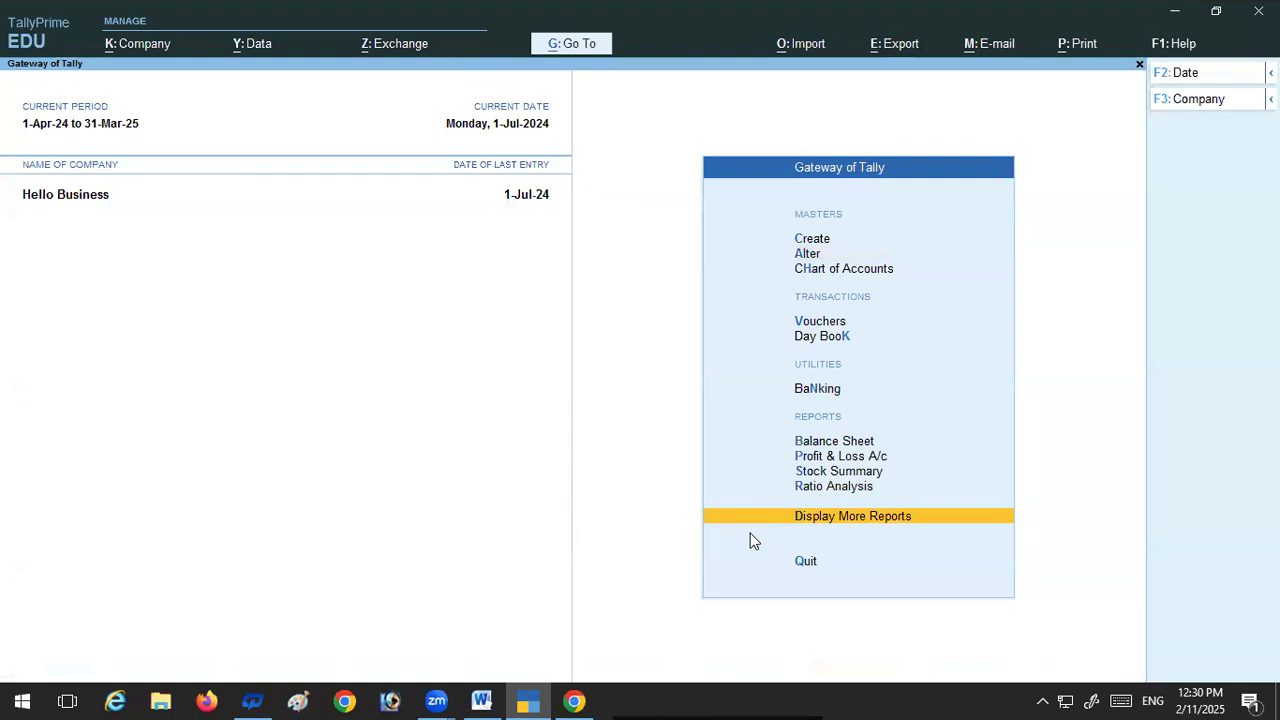
Step: View the account book of the Raipur InfoTech Solution A/c ledger, then return to the ledger list
{"action": "left_click", "coordinate": [892, 528]}
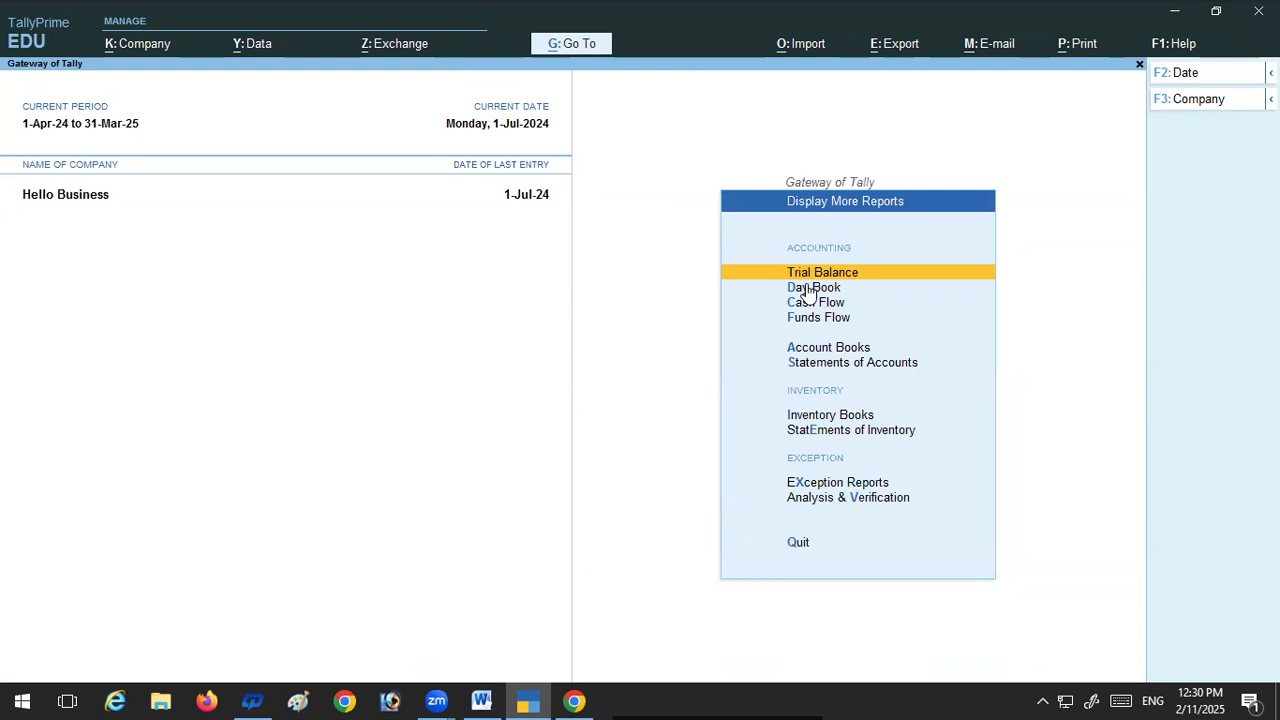
{"action": "left_click", "coordinate": [815, 350]}
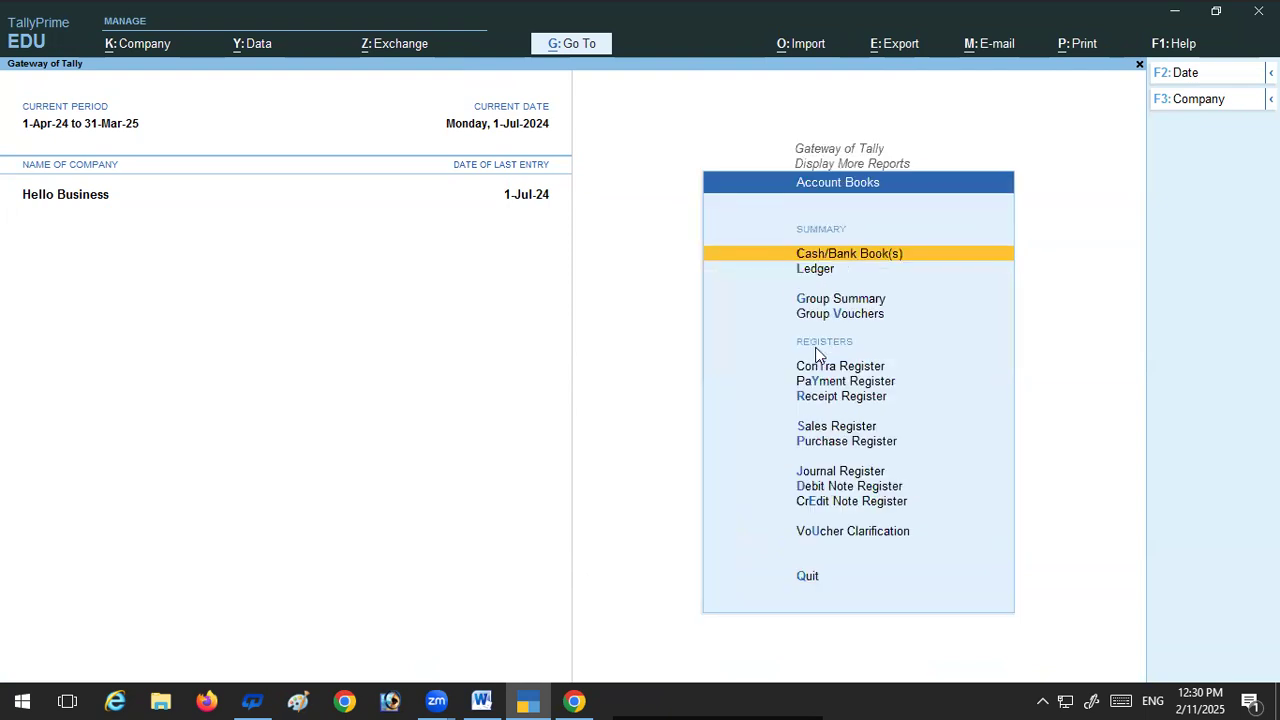
{"action": "left_click", "coordinate": [812, 270]}
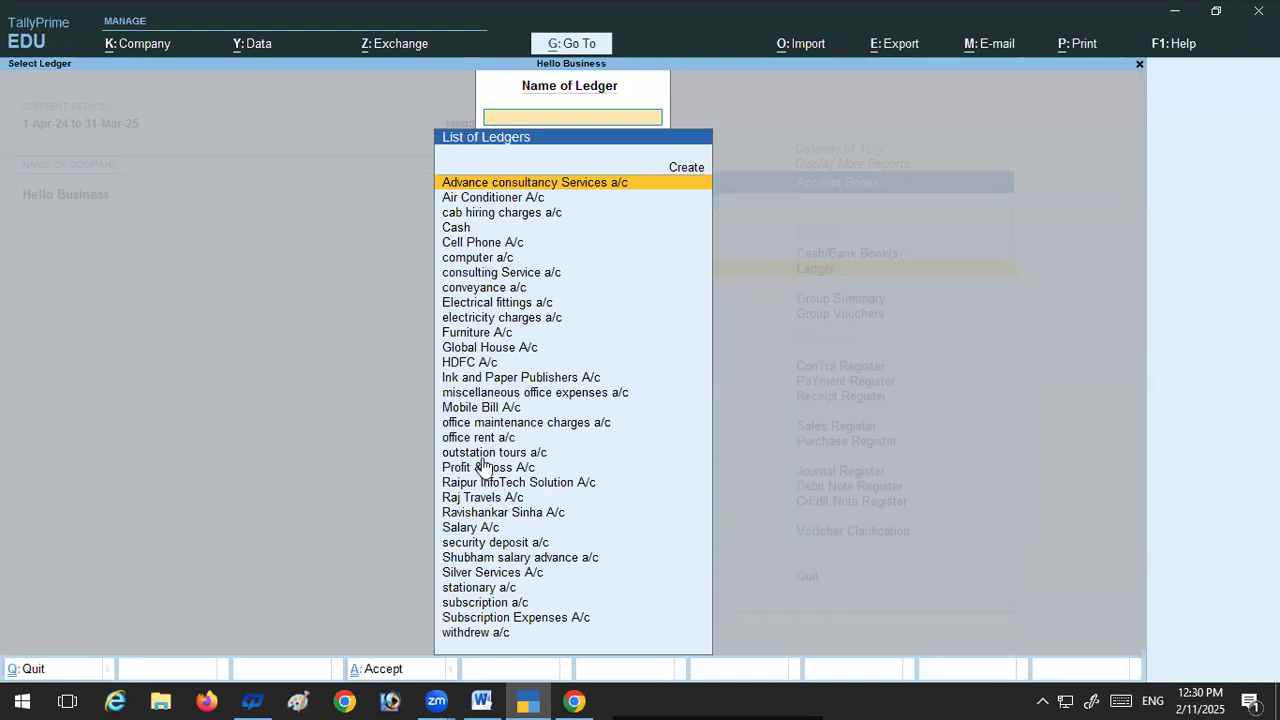
{"action": "type", "text": "R"}
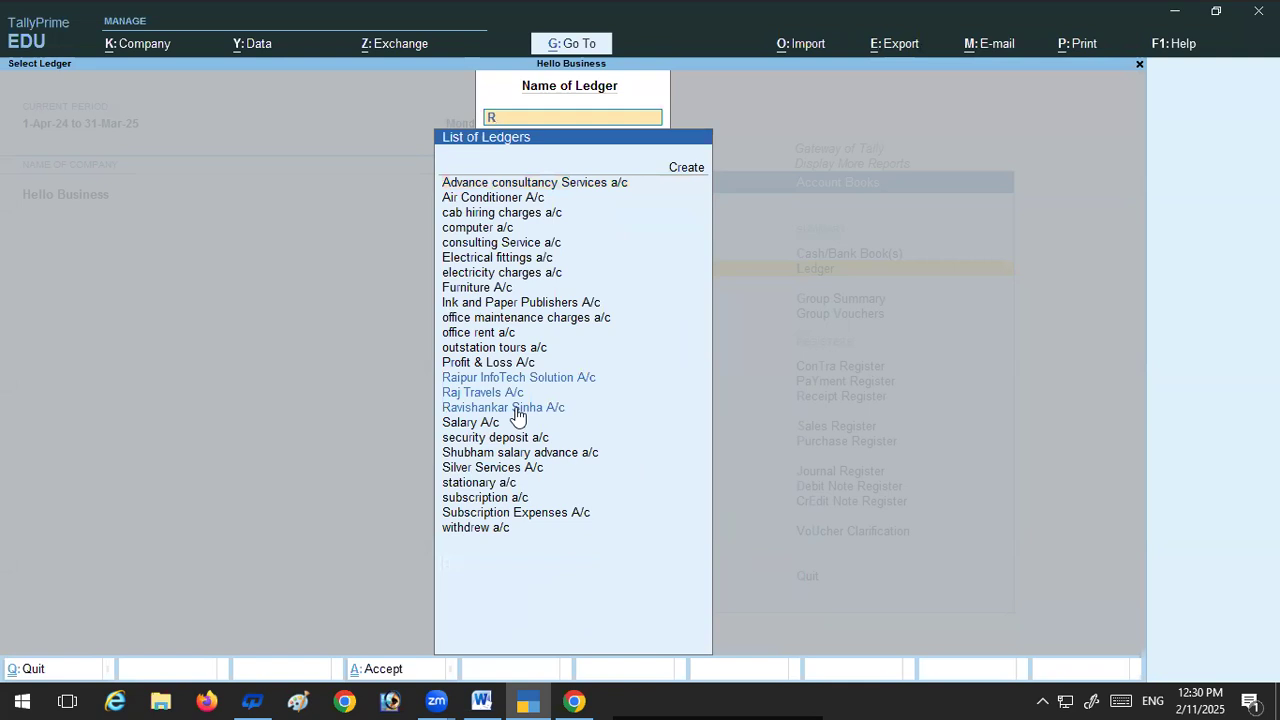
{"action": "left_click", "coordinate": [492, 380]}
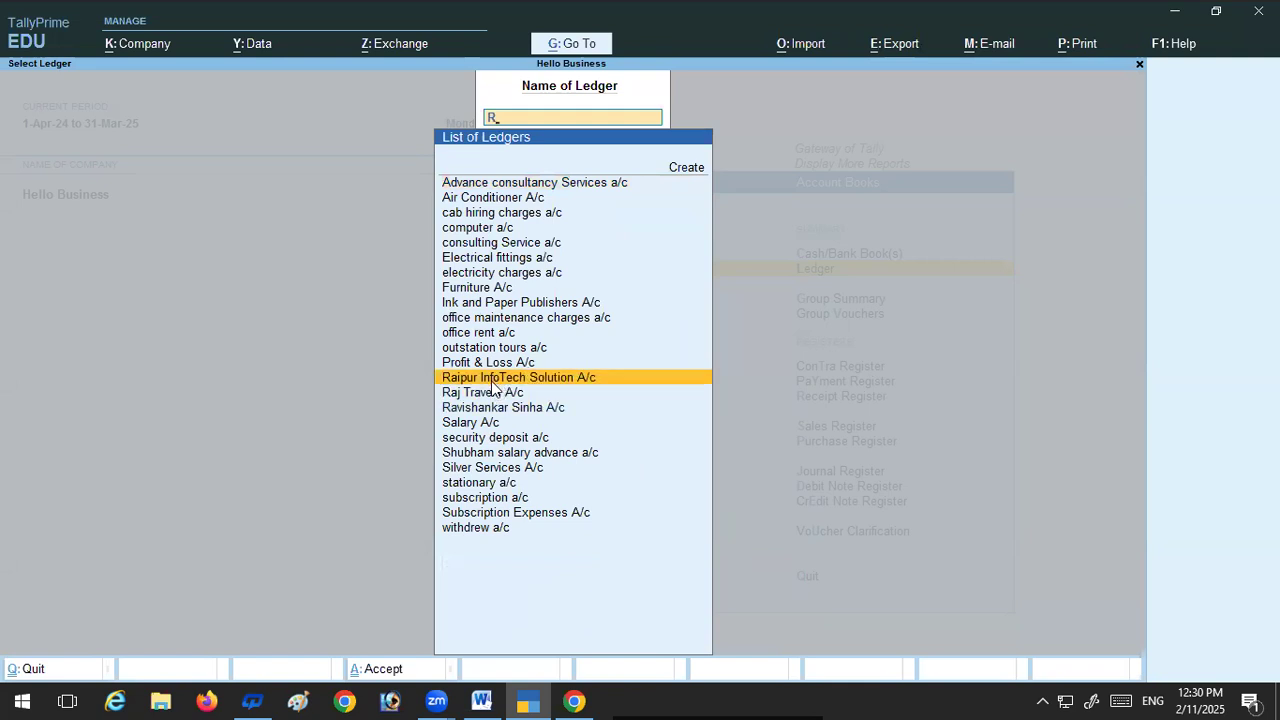
{"action": "left_click", "coordinate": [491, 379]}
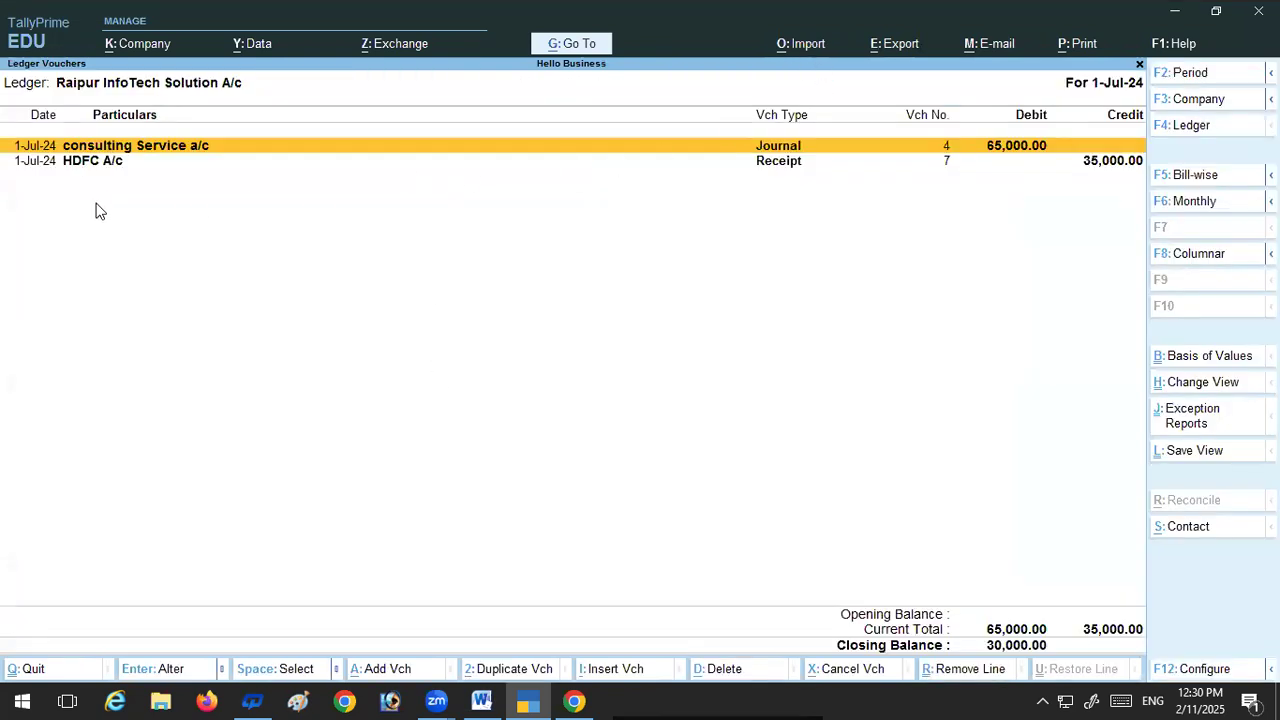
{"action": "key", "text": "alt"}
{"action": "key", "text": "alt"}
{"action": "key", "text": "Escape"}
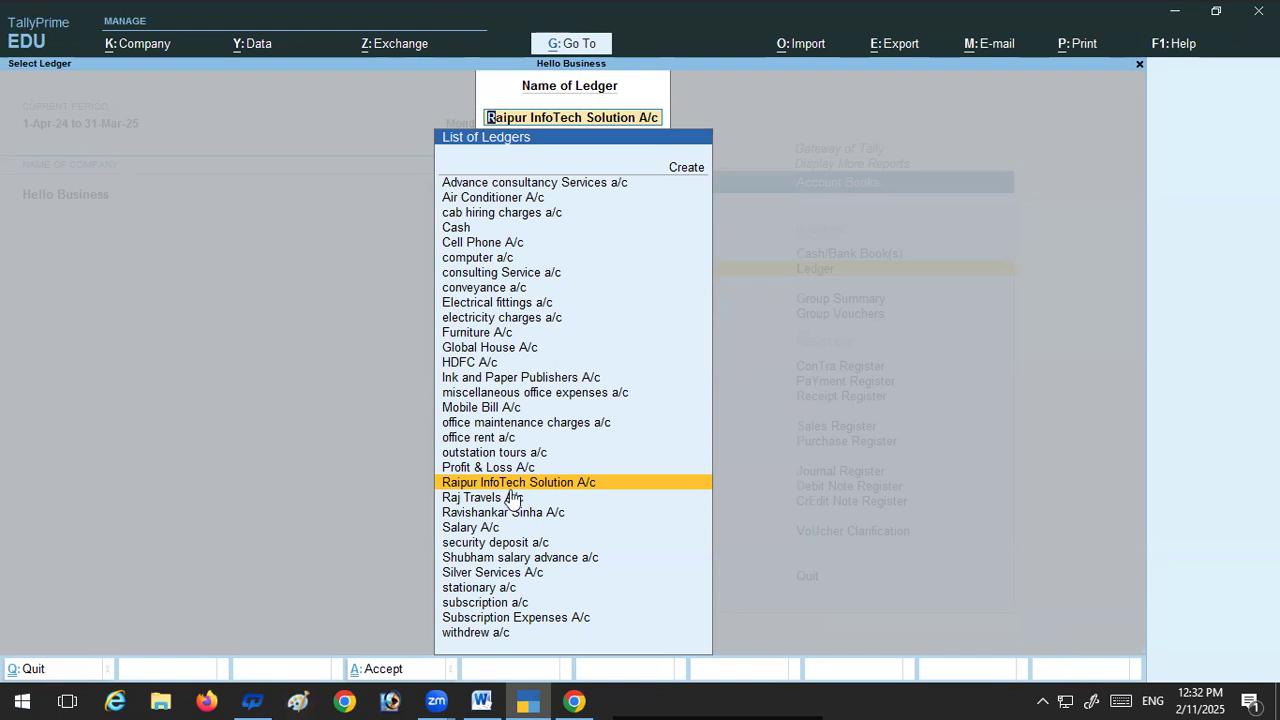
Step: View the withdrew a/c ledger for 1-Apr-24 to 1-Jul-24 by blanking both period dates, and return to the ledger list
{"action": "type", "text": "W"}
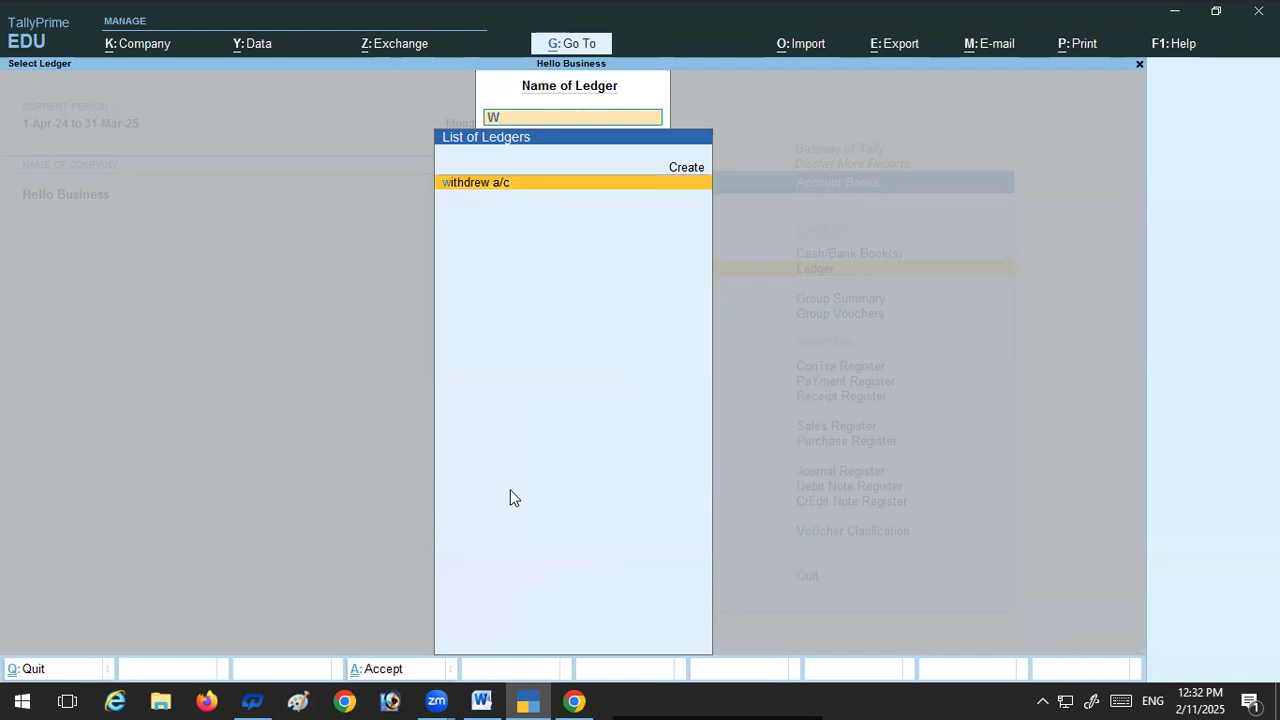
{"action": "key", "text": "Return"}
{"action": "key", "text": "F2"}
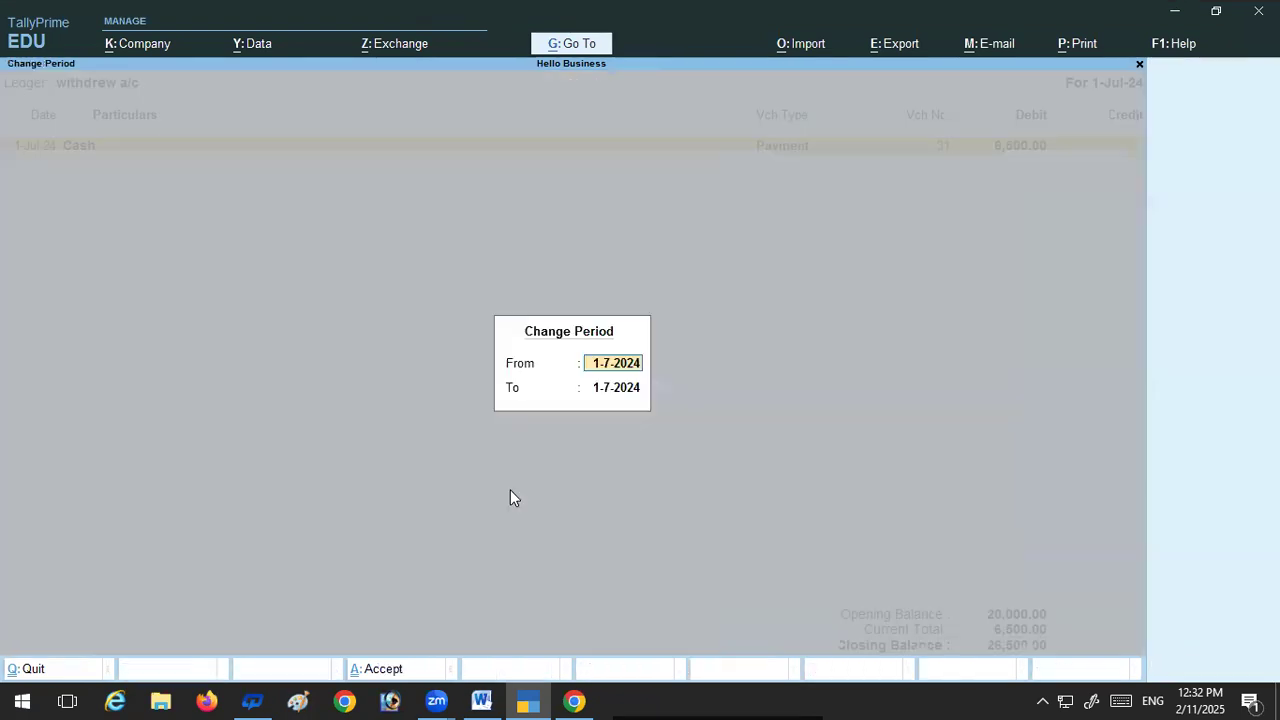
{"action": "key", "text": "BackSpace"}
{"action": "key", "text": "Return"}
{"action": "key", "text": "BackSpace"}
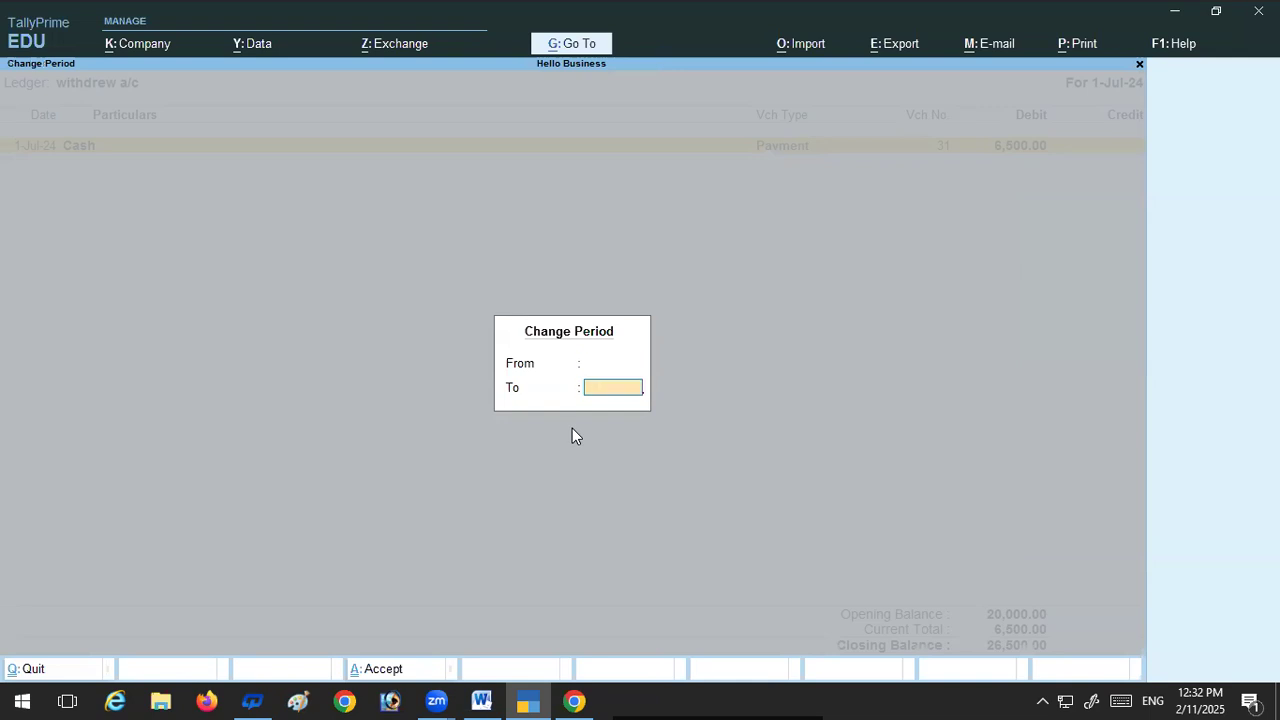
{"action": "key", "text": "Return"}
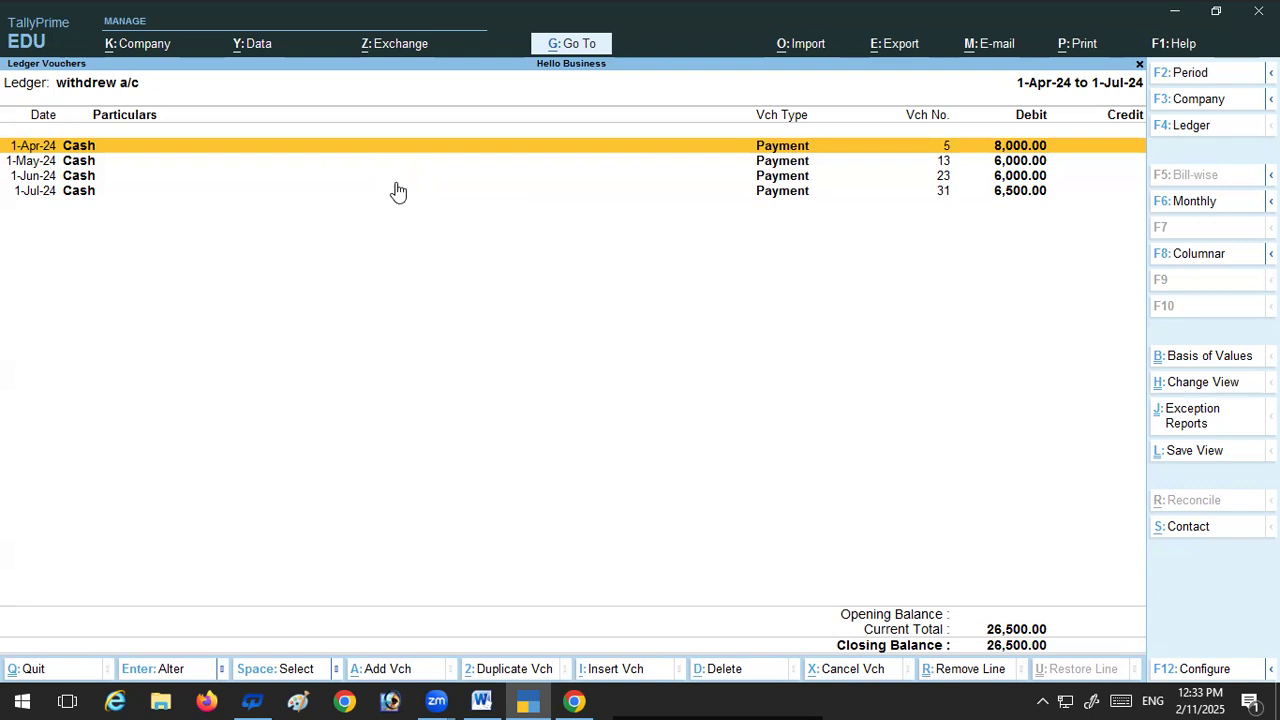
{"action": "key", "text": "Escape"}
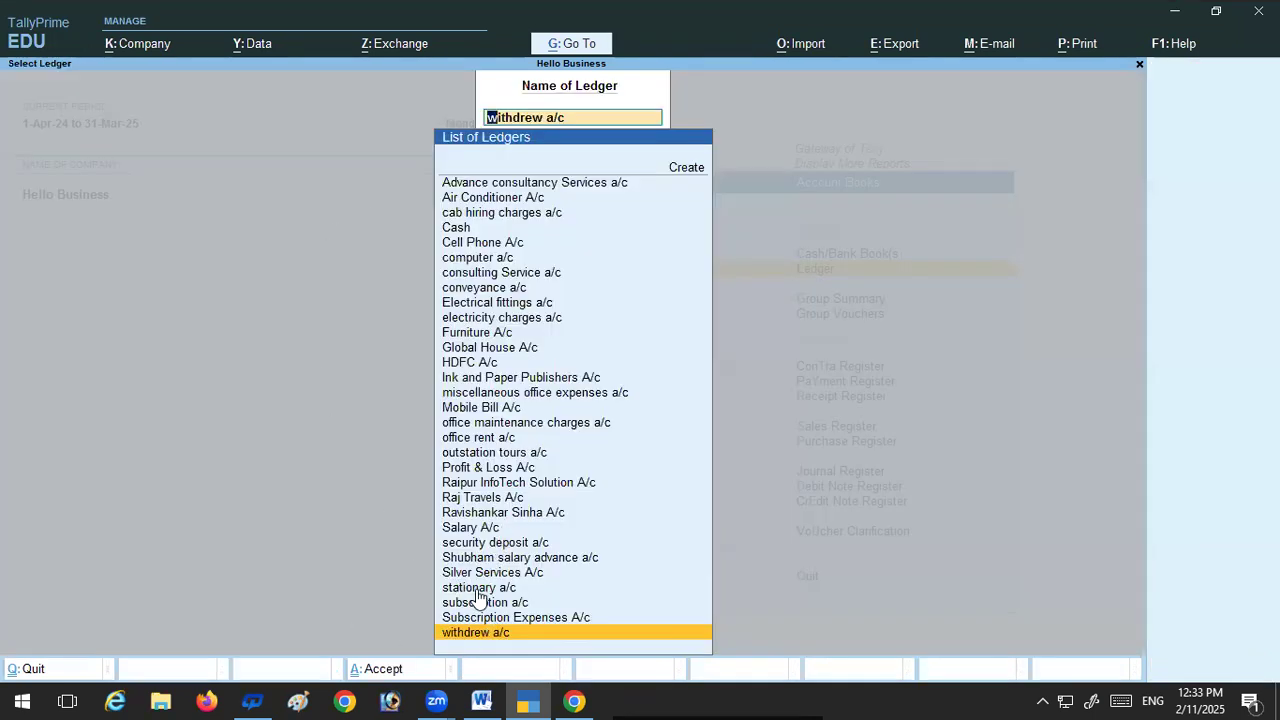
Step: View the Mobile Bill A/c ledger for 1-Apr-24 to 1-Jul-24 by blanking both period dates, and return to the ledger list
{"action": "type", "text": "m"}
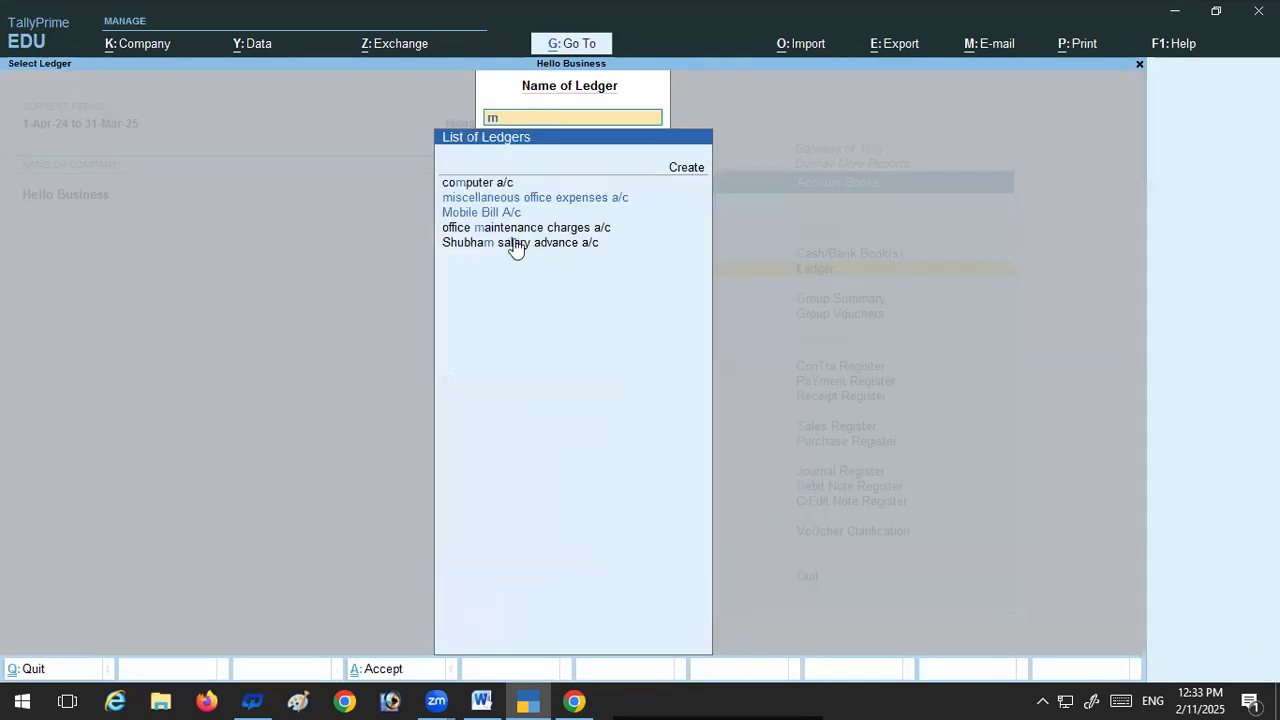
{"action": "left_click", "coordinate": [471, 215]}
{"action": "left_click", "coordinate": [471, 214]}
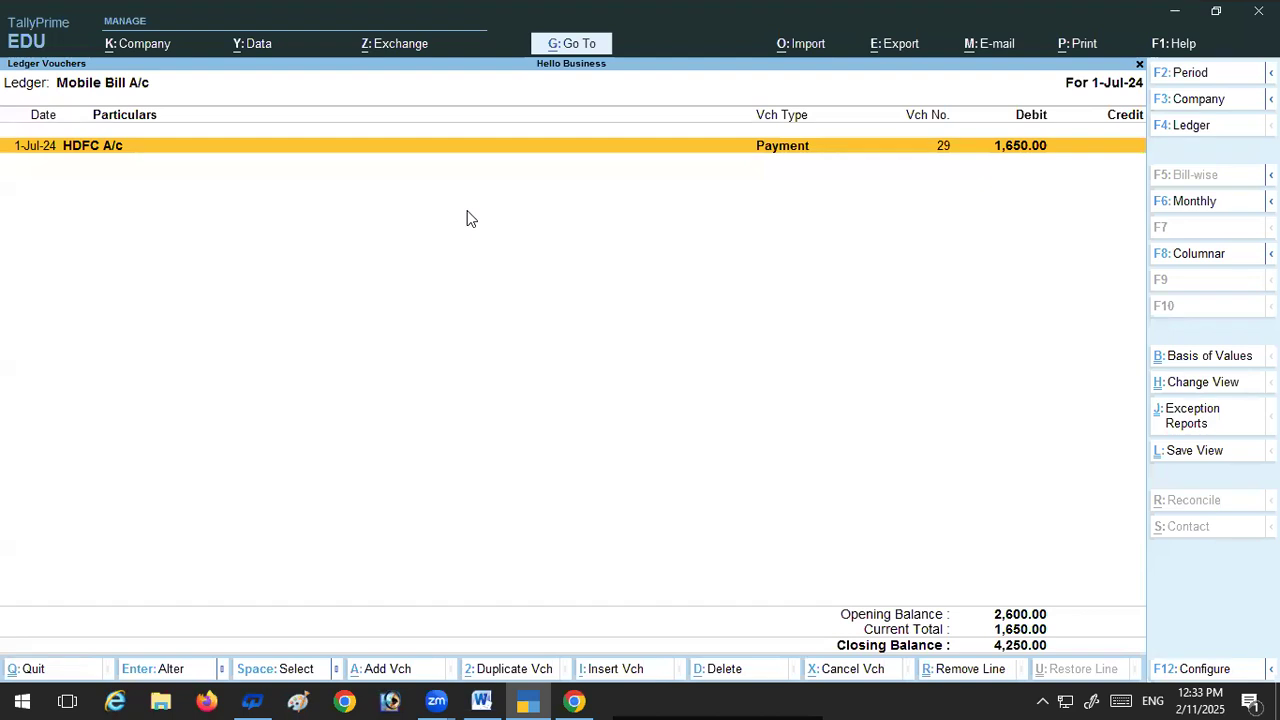
{"action": "key", "text": "F2"}
{"action": "key", "text": "BackSpace"}
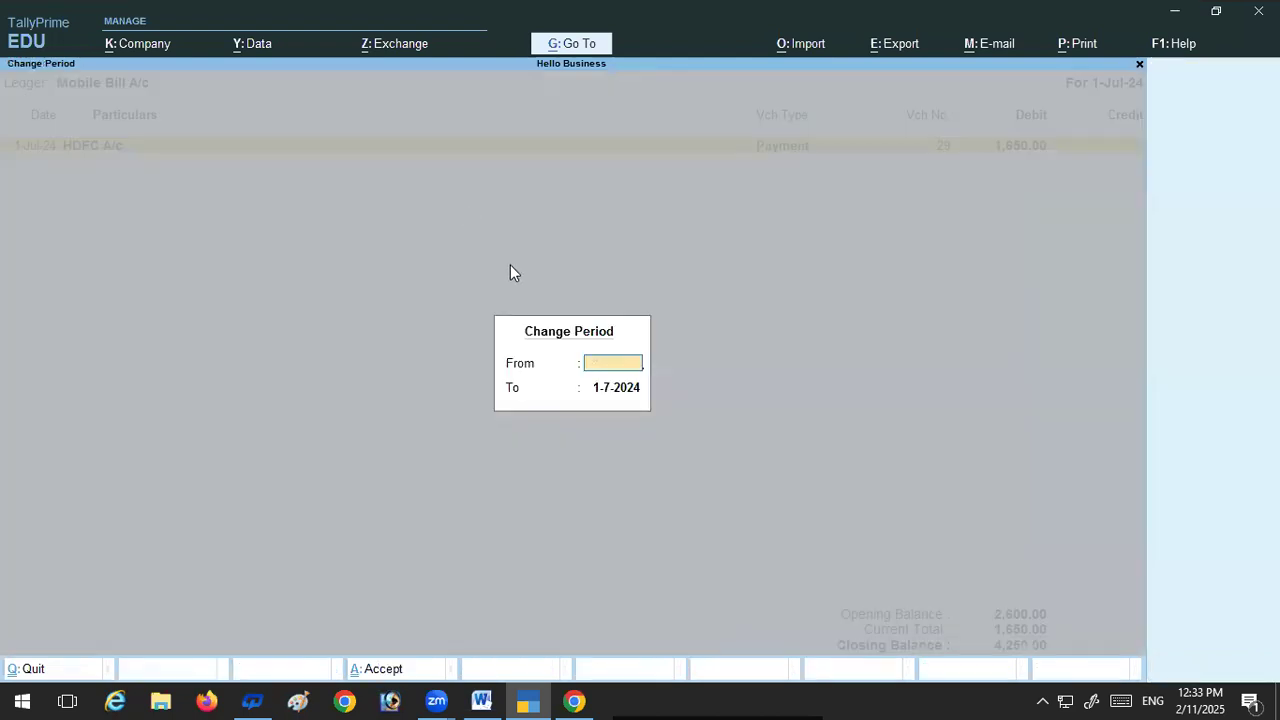
{"action": "key", "text": "Return"}
{"action": "key", "text": "BackSpace"}
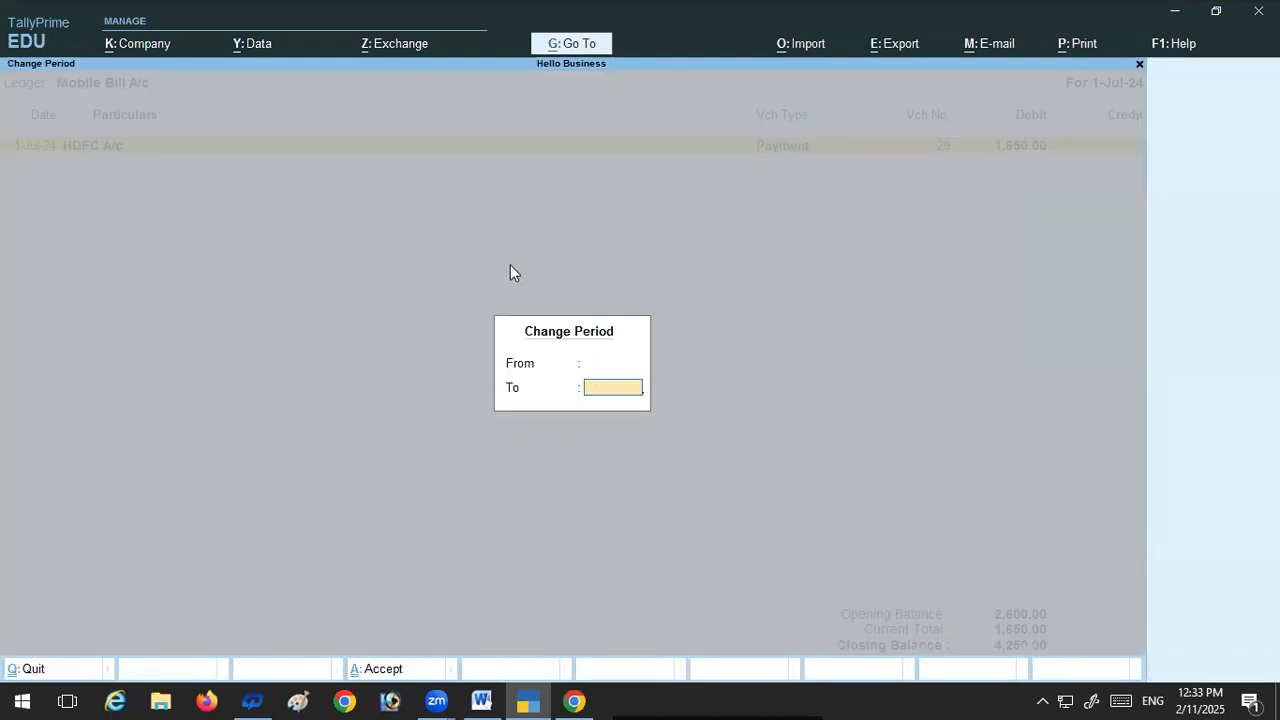
{"action": "key", "text": "Return"}
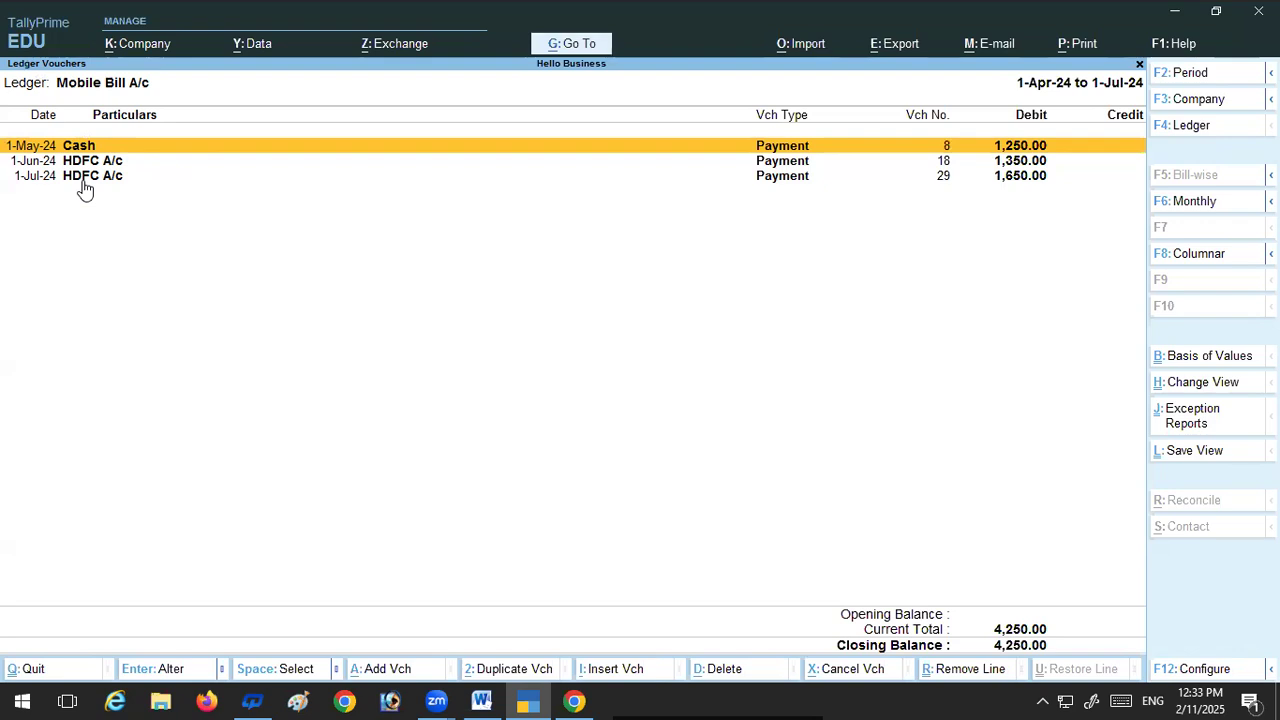
{"action": "key", "text": "Escape"}
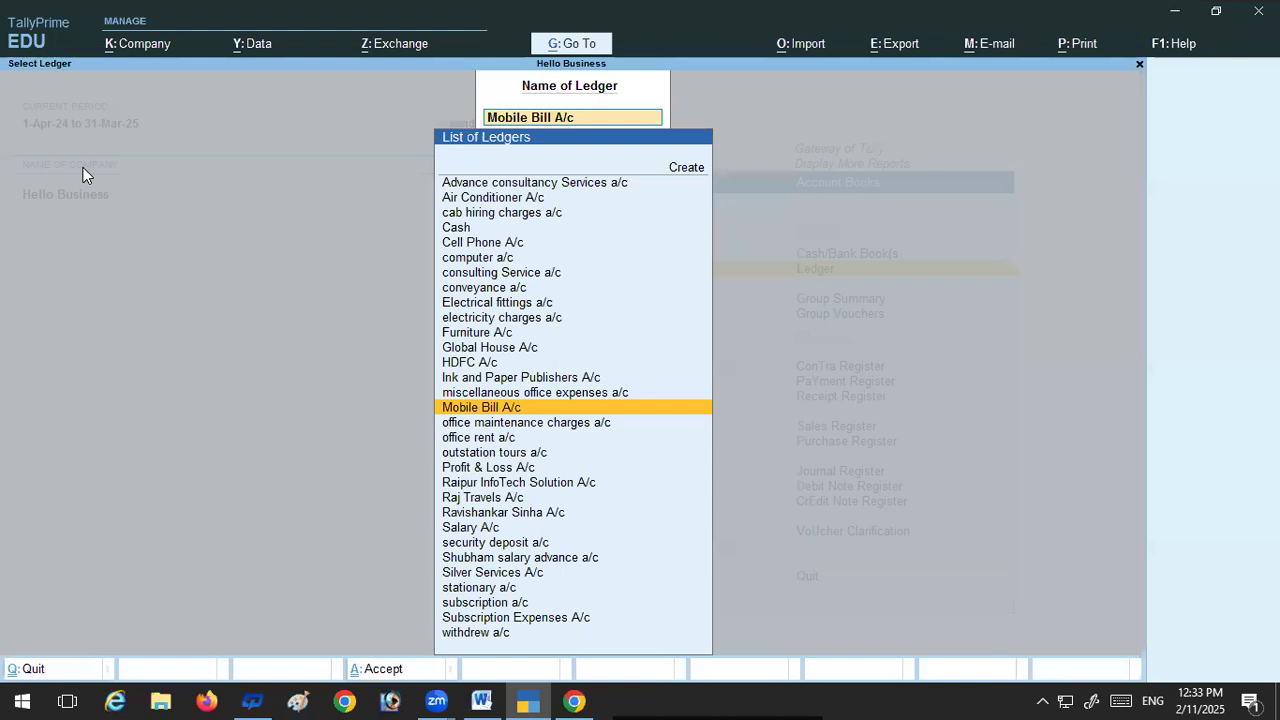
Step: View the office rent a/c ledger for 1-Apr-24 to 1-Jul-24 by blanking both period dates, and return to the ledger list
{"action": "type", "text": "o"}
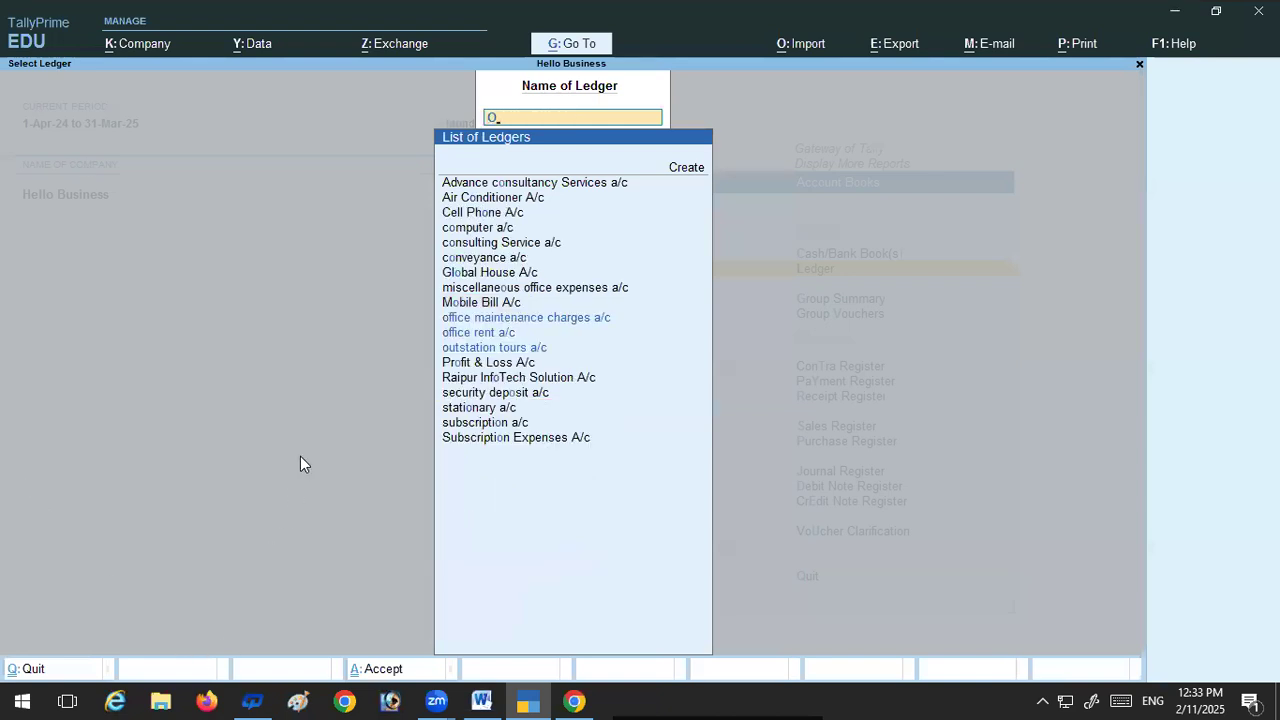
{"action": "left_click", "coordinate": [483, 333]}
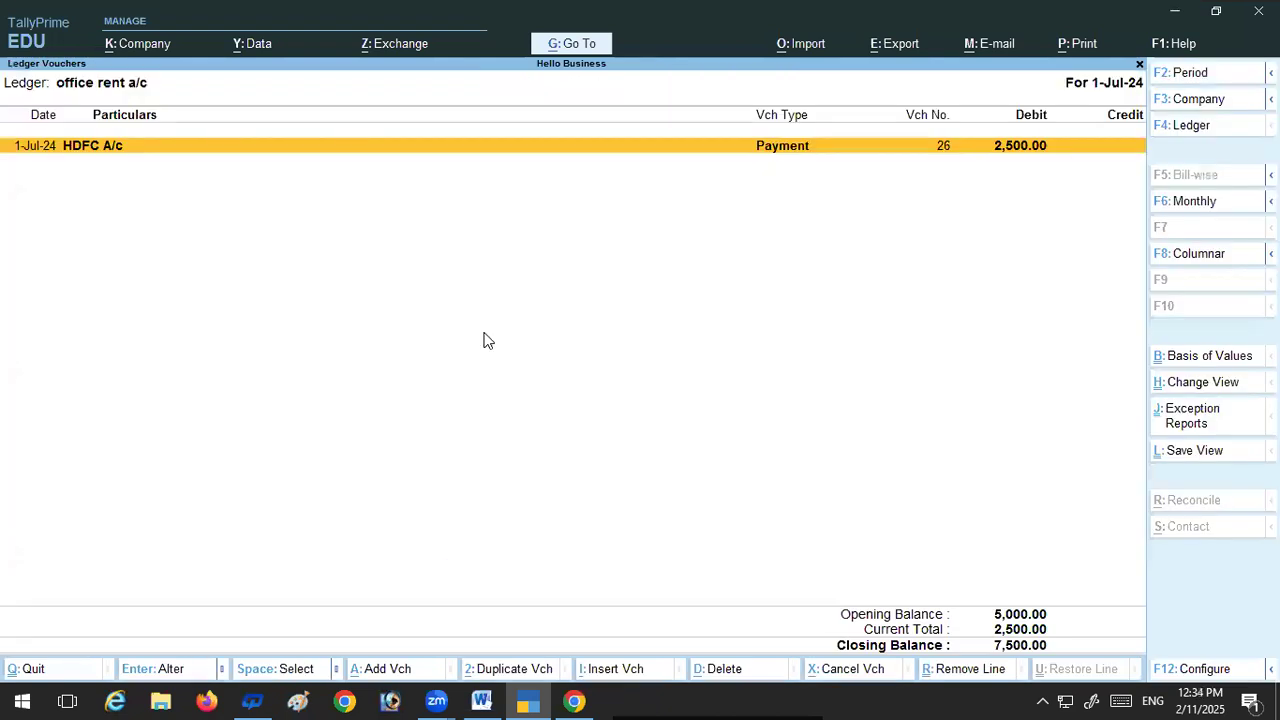
{"action": "key", "text": "F2"}
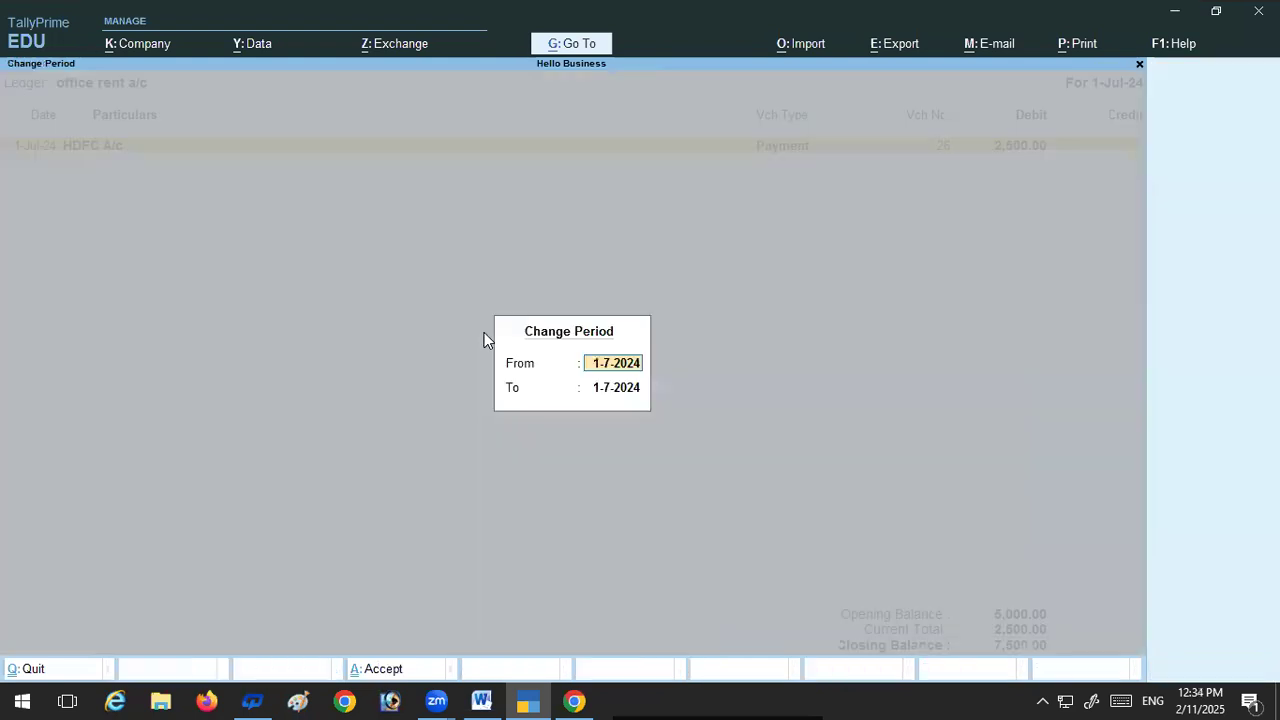
{"action": "key", "text": "BackSpace"}
{"action": "key", "text": "Return"}
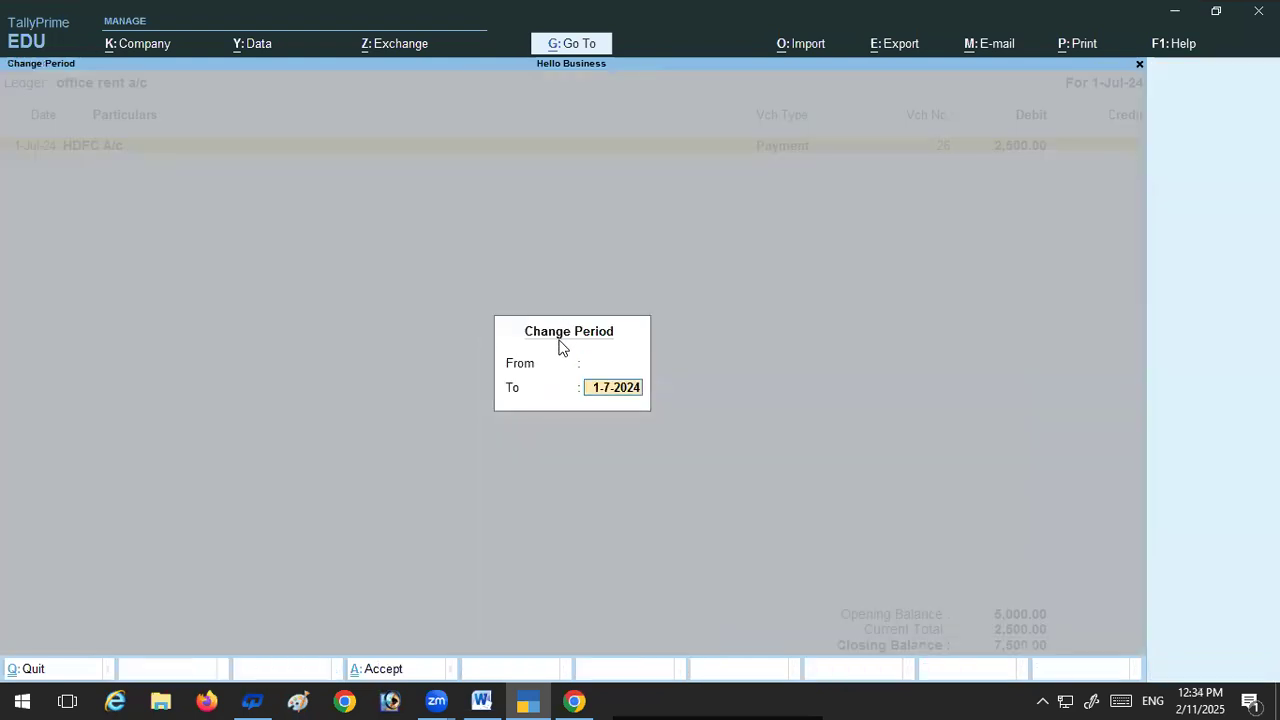
{"action": "key", "text": "BackSpace"}
{"action": "key", "text": "Return"}
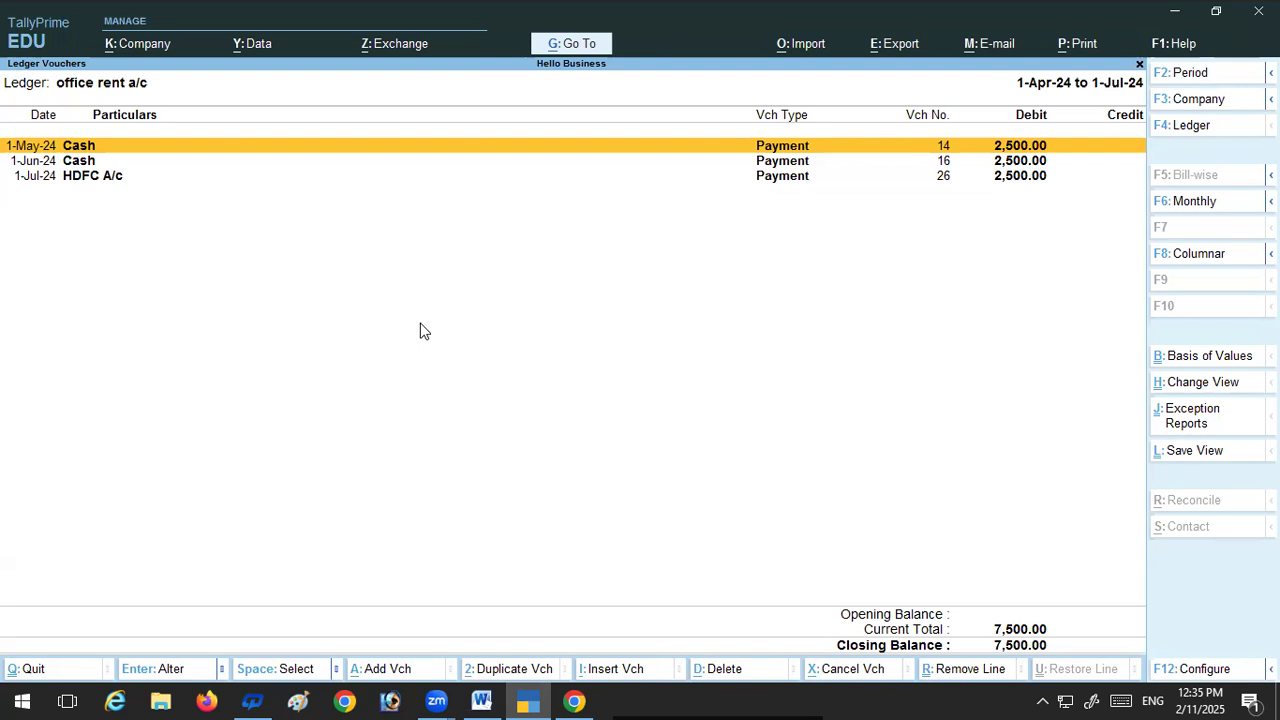
{"action": "key", "text": "F4"}
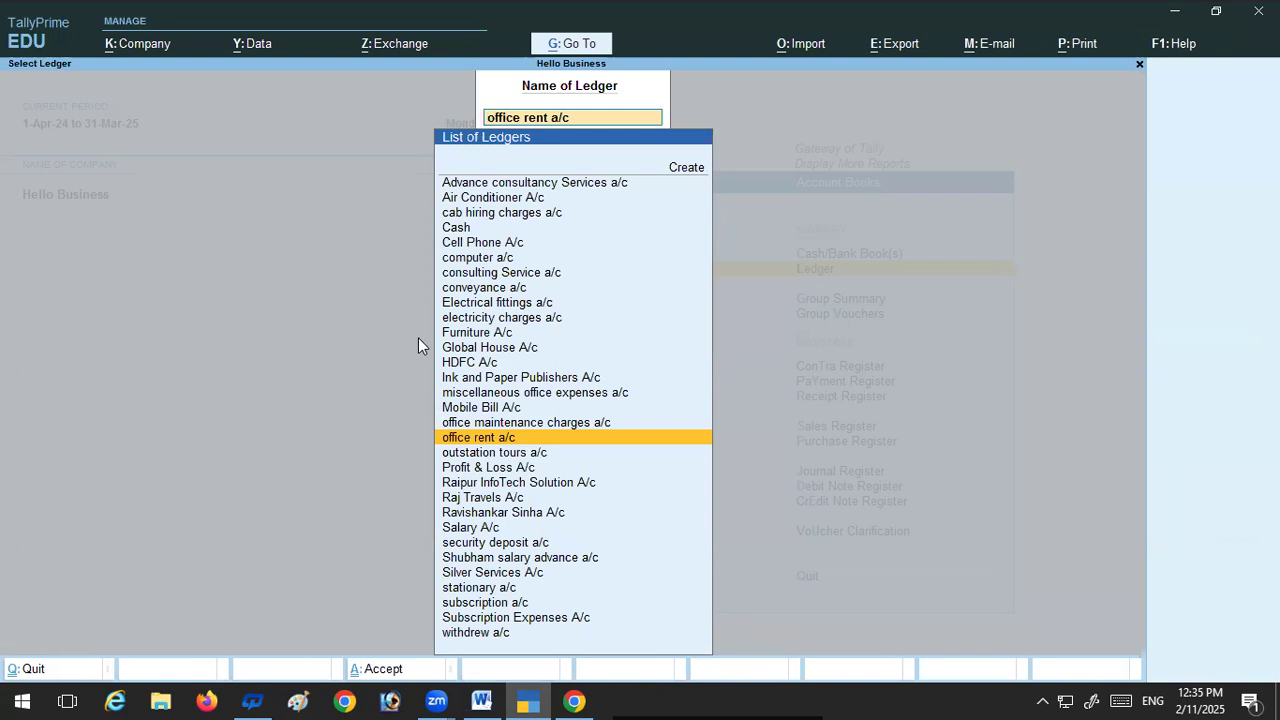
Step: View the Salary A/c ledger for 1-Apr-24 to 1-Jul-24 by blanking both period dates, and return to the ledger list
{"action": "type", "text": "s"}
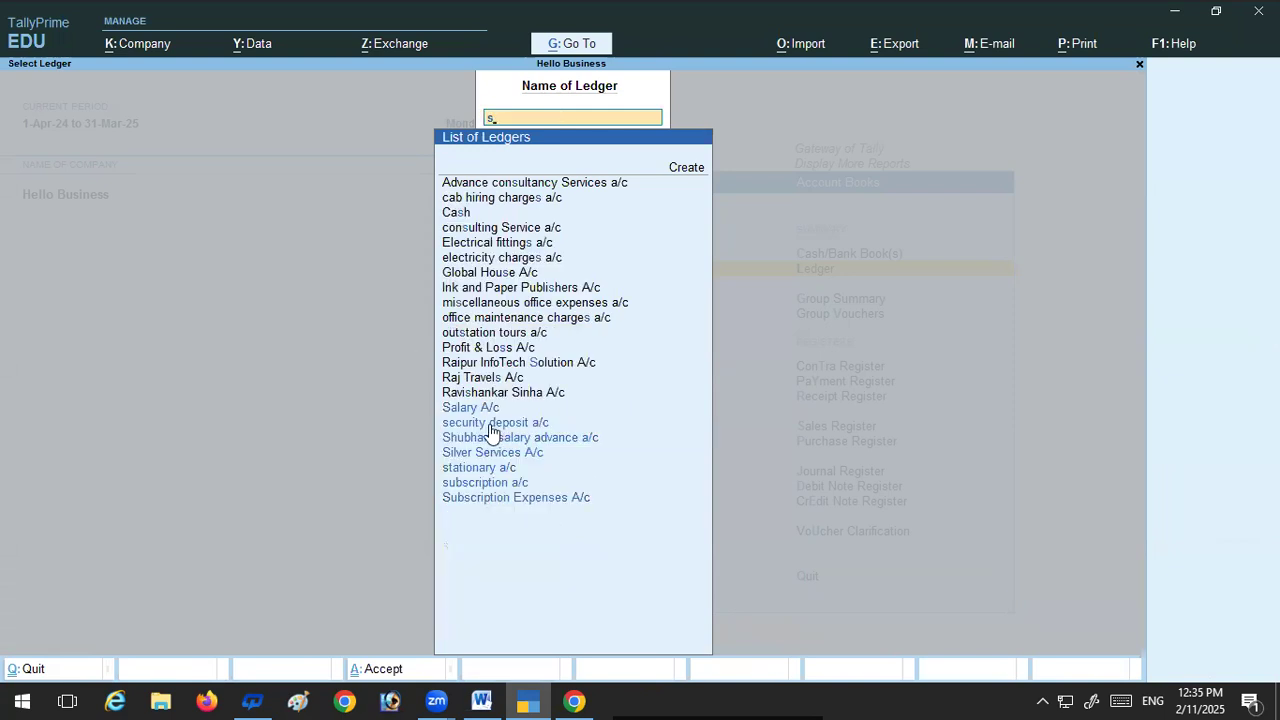
{"action": "left_click", "coordinate": [449, 410]}
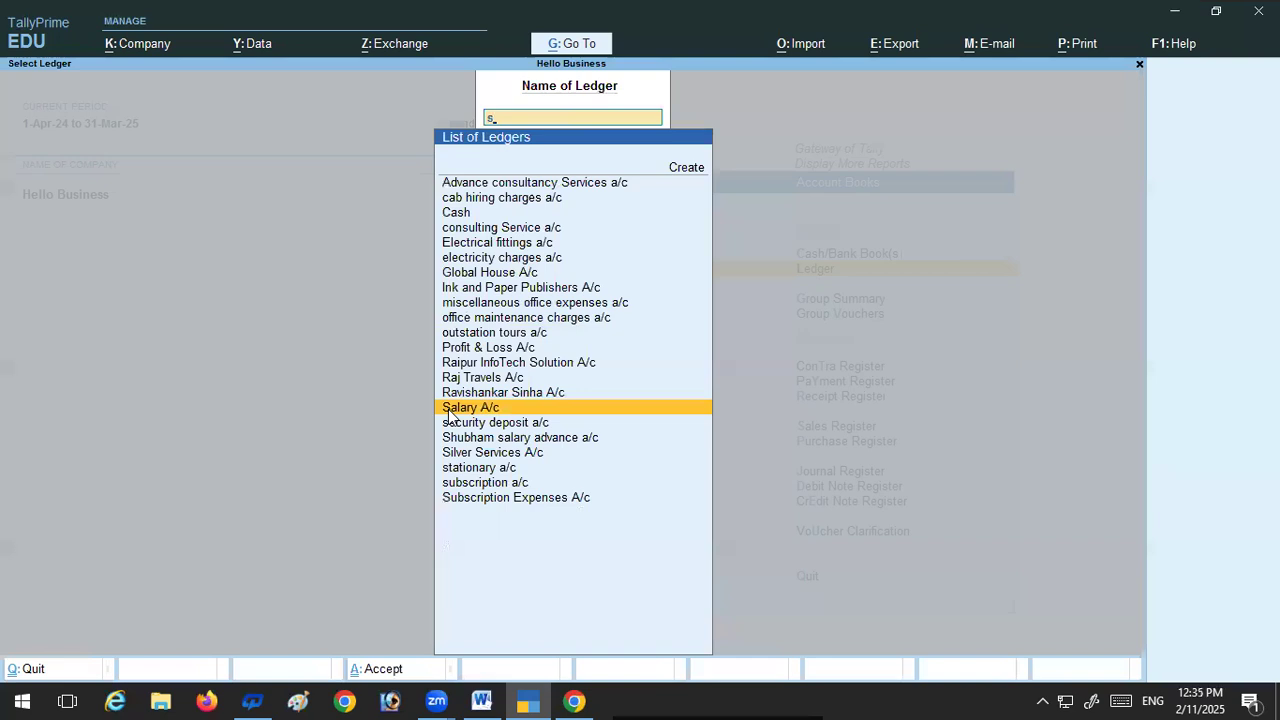
{"action": "left_click", "coordinate": [449, 410]}
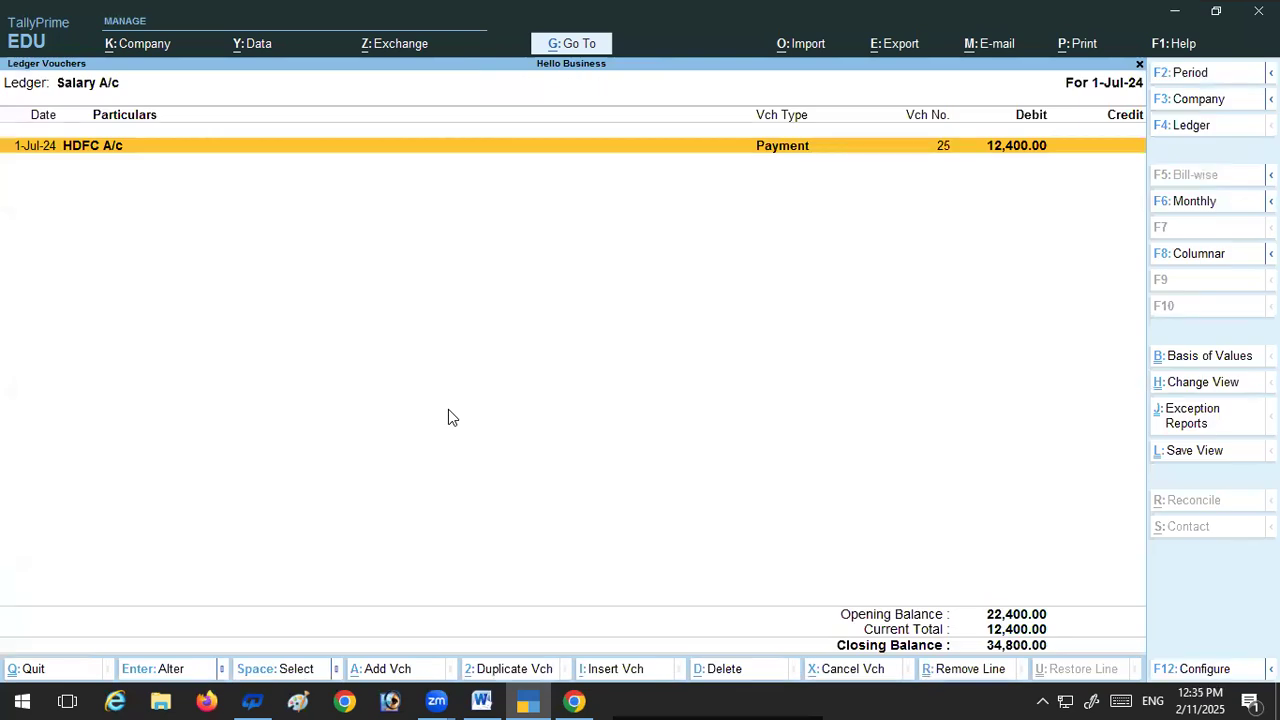
{"action": "key", "text": "F2"}
{"action": "key", "text": "BackSpace"}
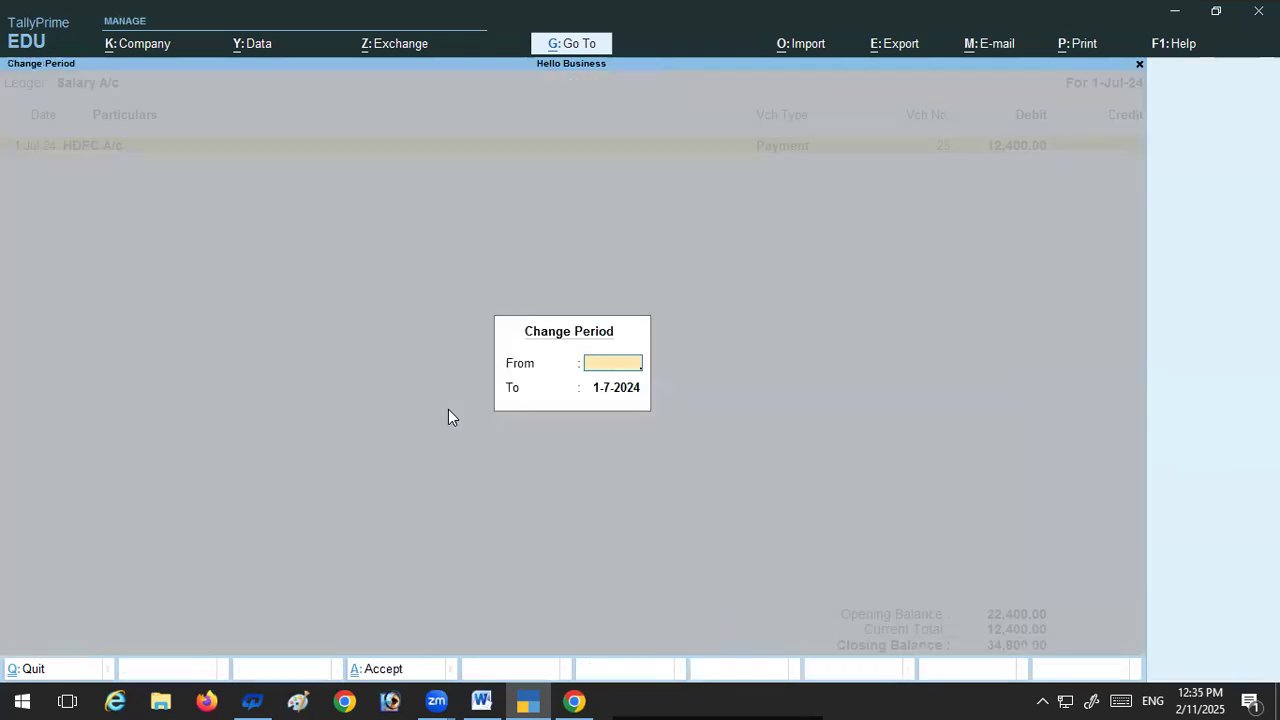
{"action": "key", "text": "Return"}
{"action": "key", "text": "BackSpace"}
{"action": "key", "text": "Return"}
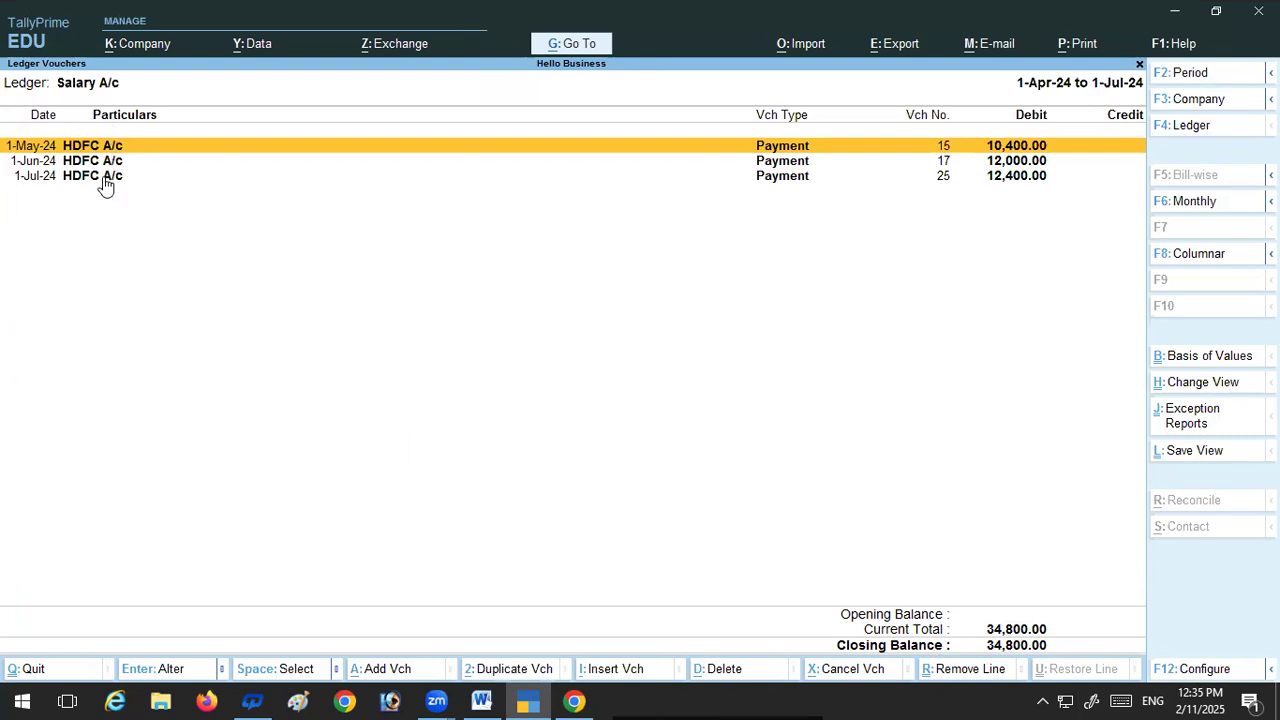
{"action": "key", "text": "Escape"}
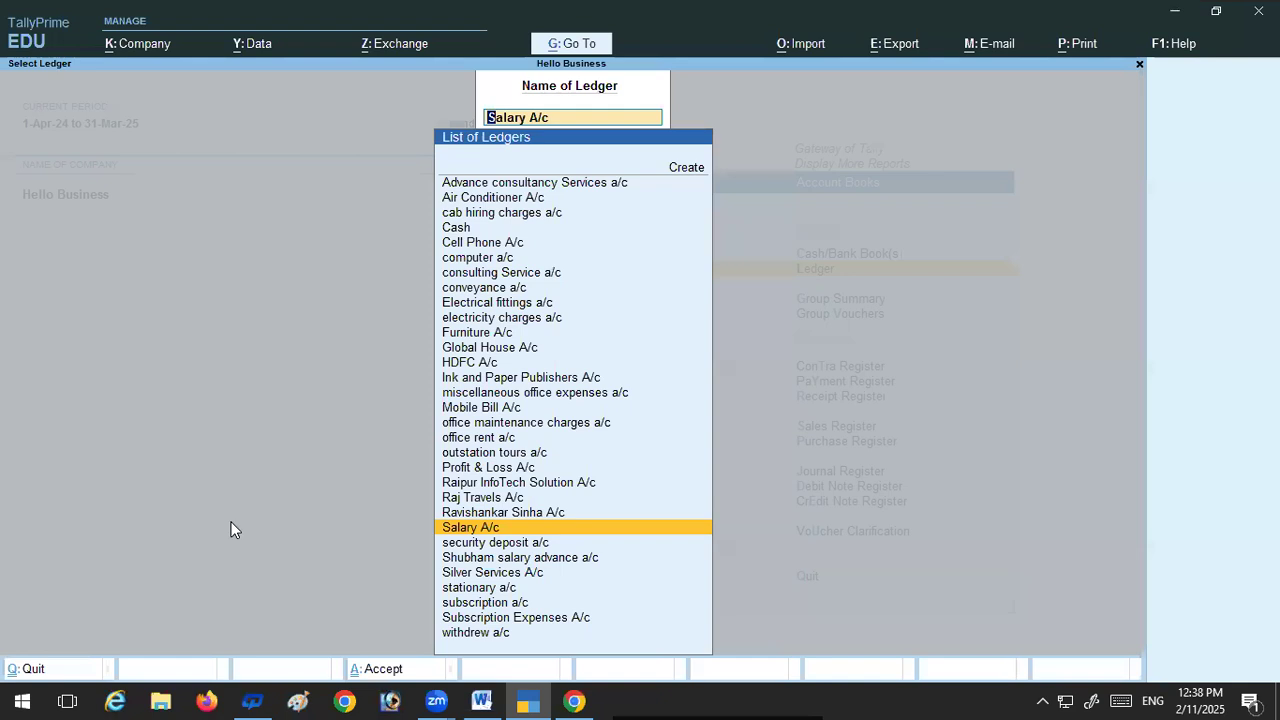
Step: Reopen the Salary A/c ledger for 1-Jul-24, then leave the account books and return to the Gateway of Tally
{"action": "key", "text": "Return"}
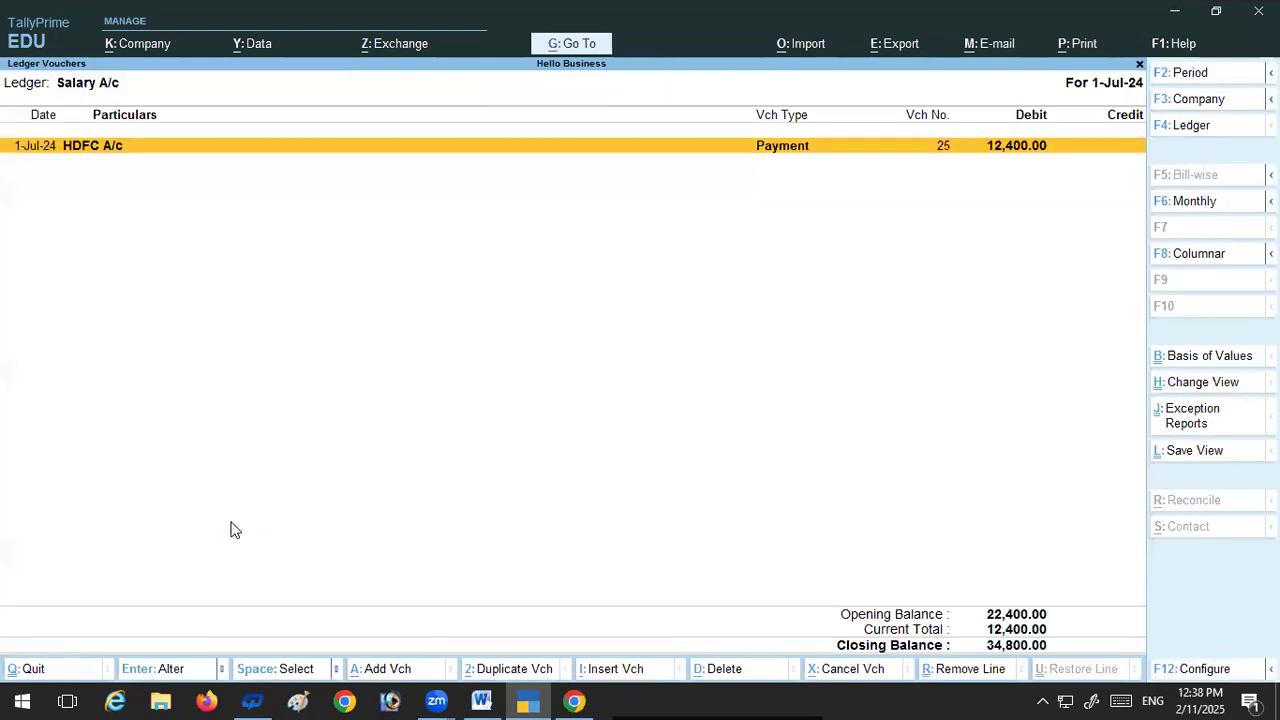
{"action": "key", "text": "Escape"}
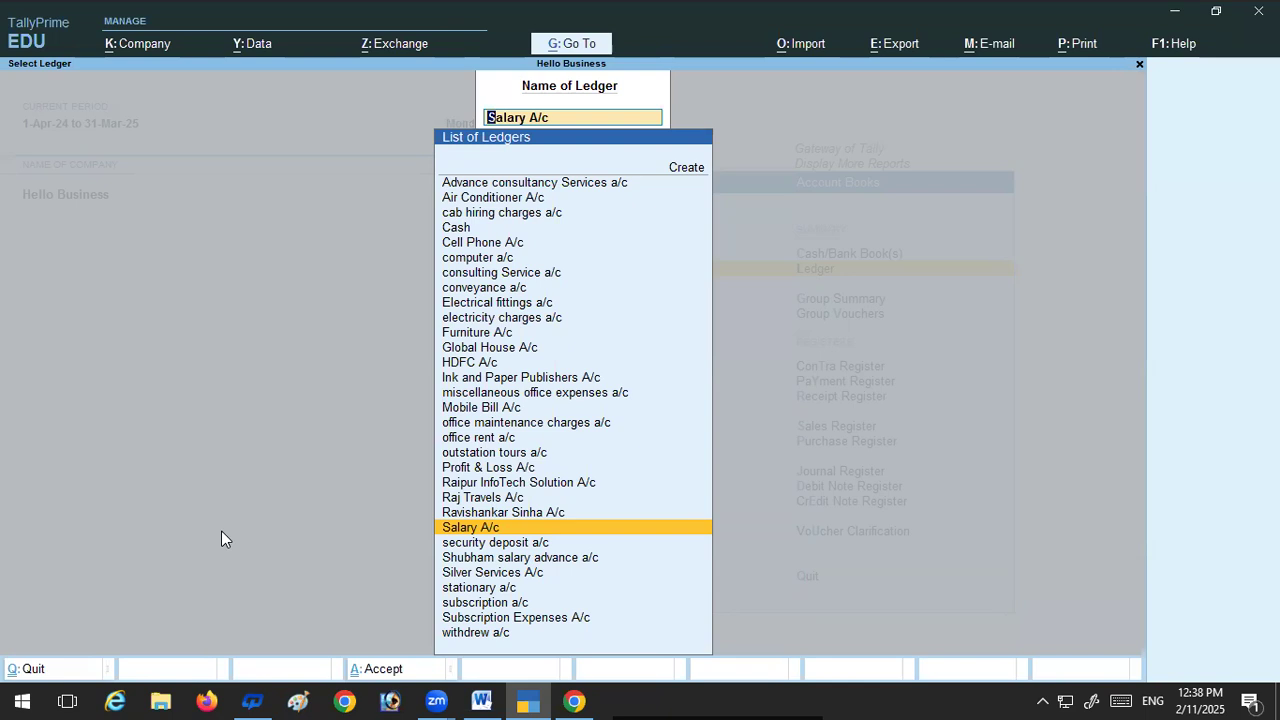
{"action": "key", "text": "BackSpace"}
{"action": "key", "text": "Escape"}
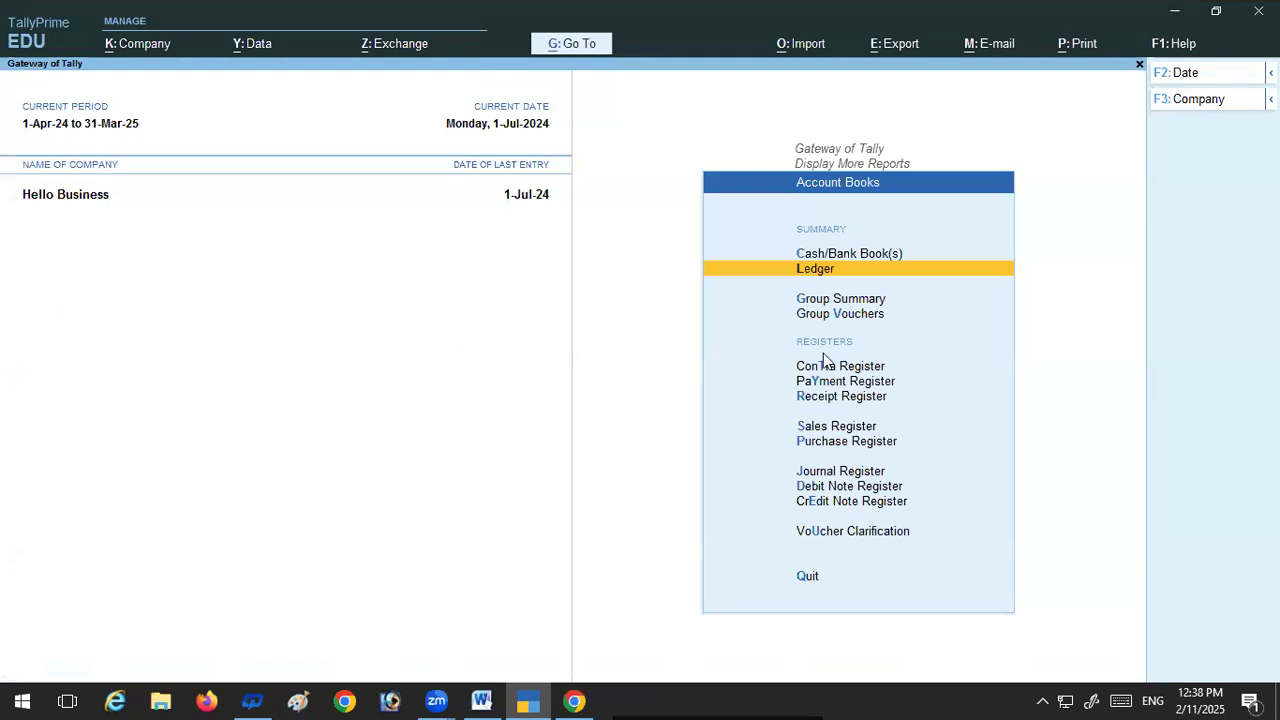
{"action": "key", "text": "Escape"}
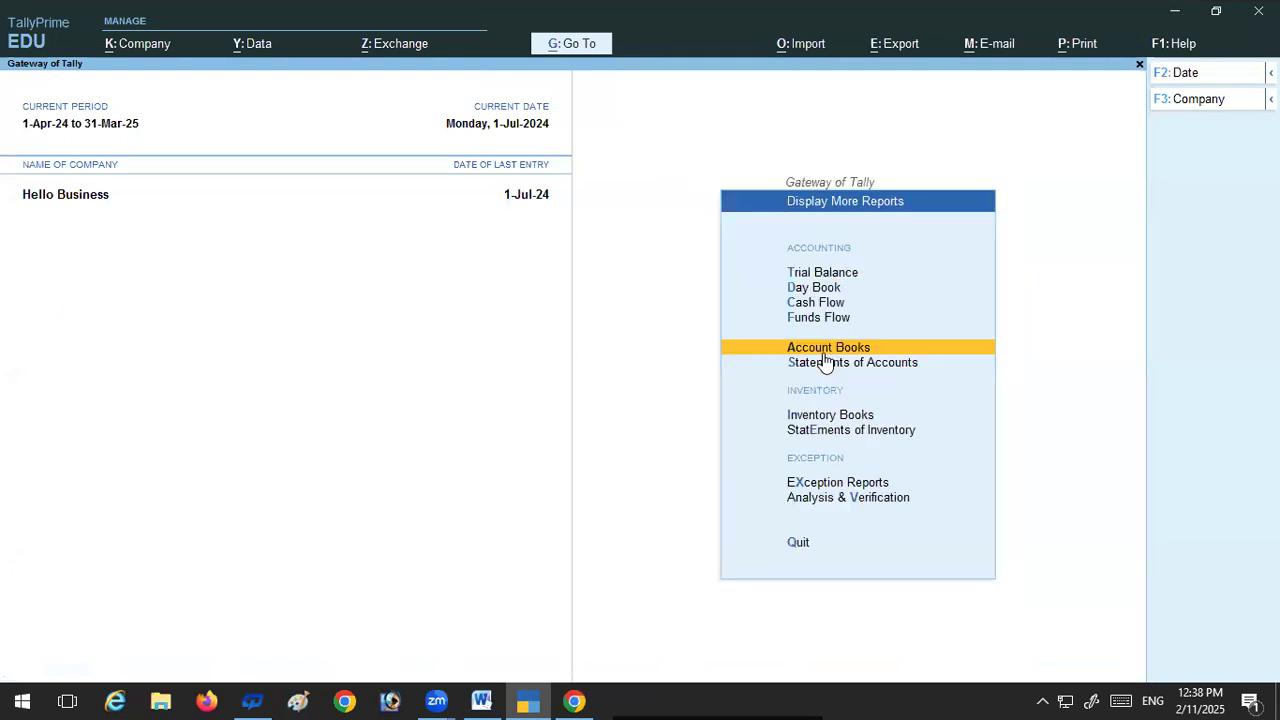
{"action": "key", "text": "Escape"}
Step: View the Day Book for 1-Jul-24 from the additional reports, then return to the Gateway of Tally
{"action": "left_click", "coordinate": [817, 521]}
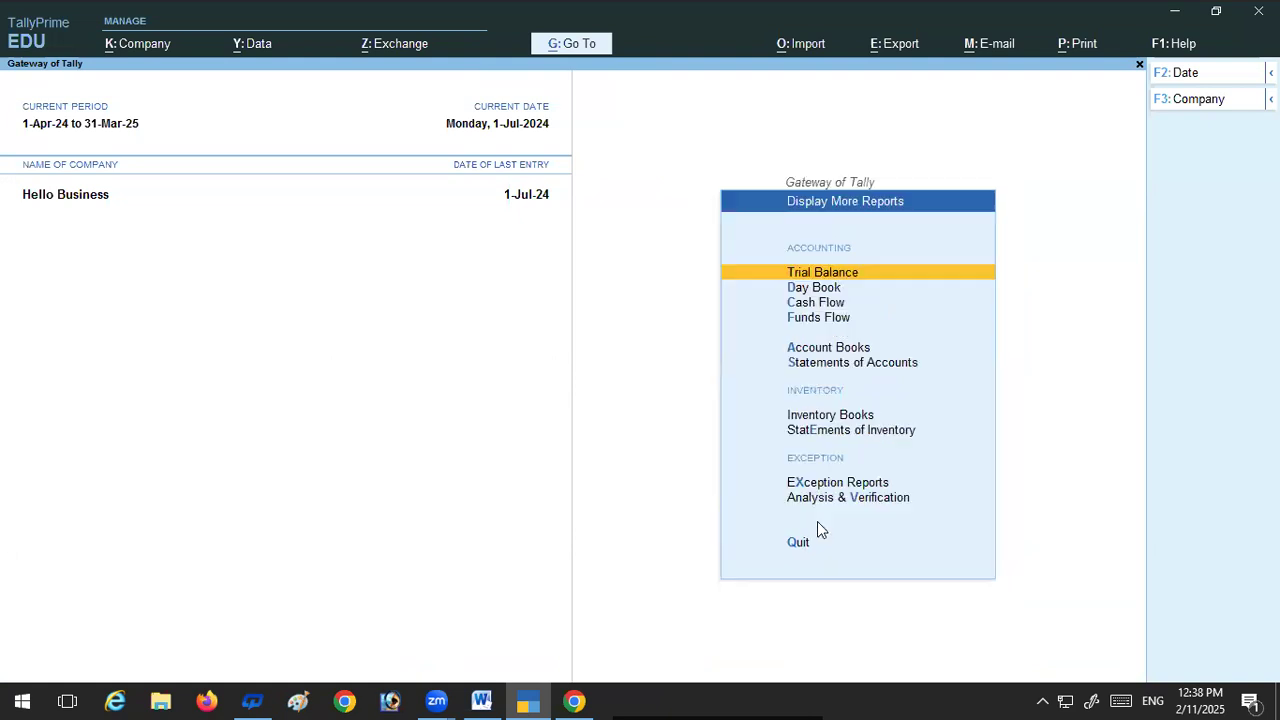
{"action": "left_click", "coordinate": [808, 290]}
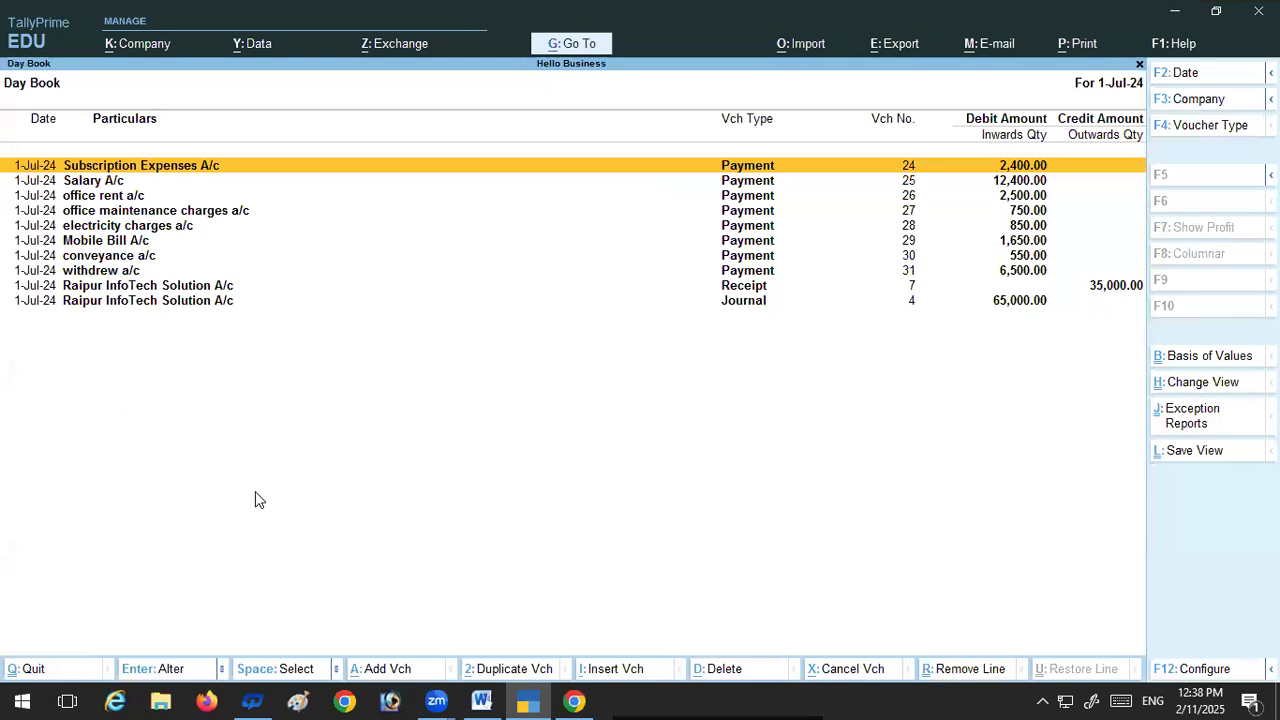
{"action": "key", "text": "Escape"}
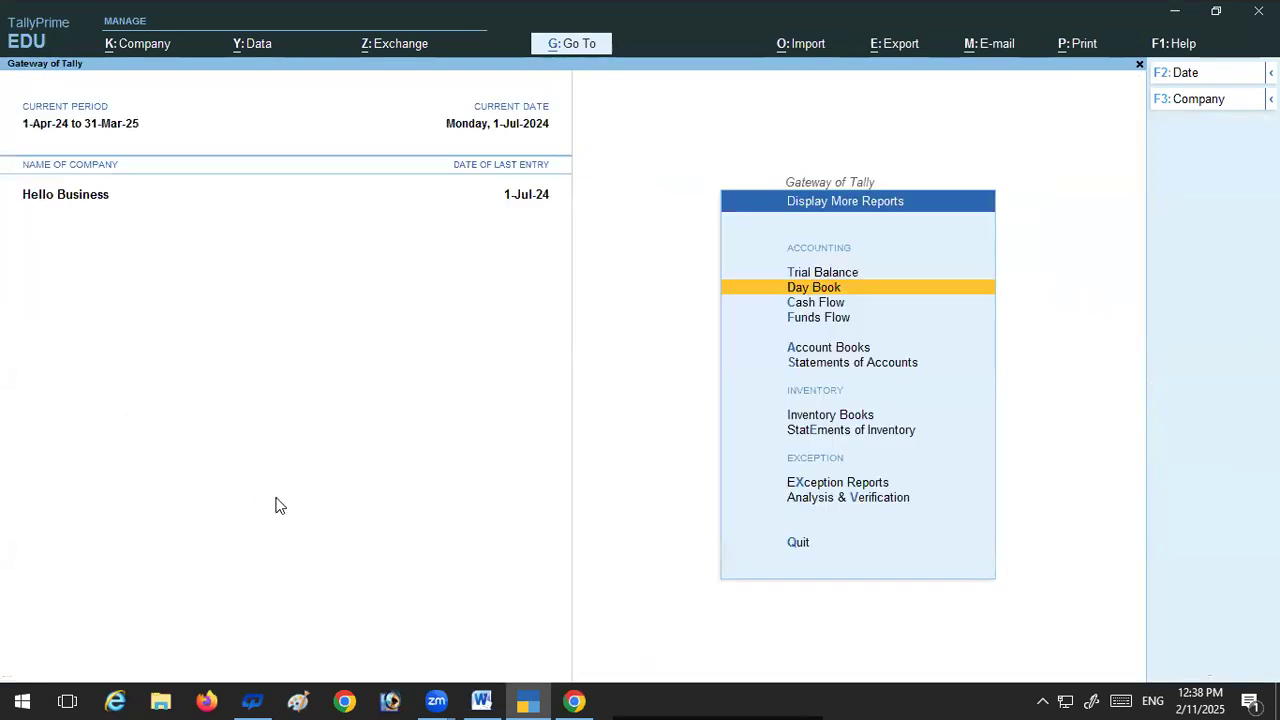
{"action": "key", "text": "Escape"}
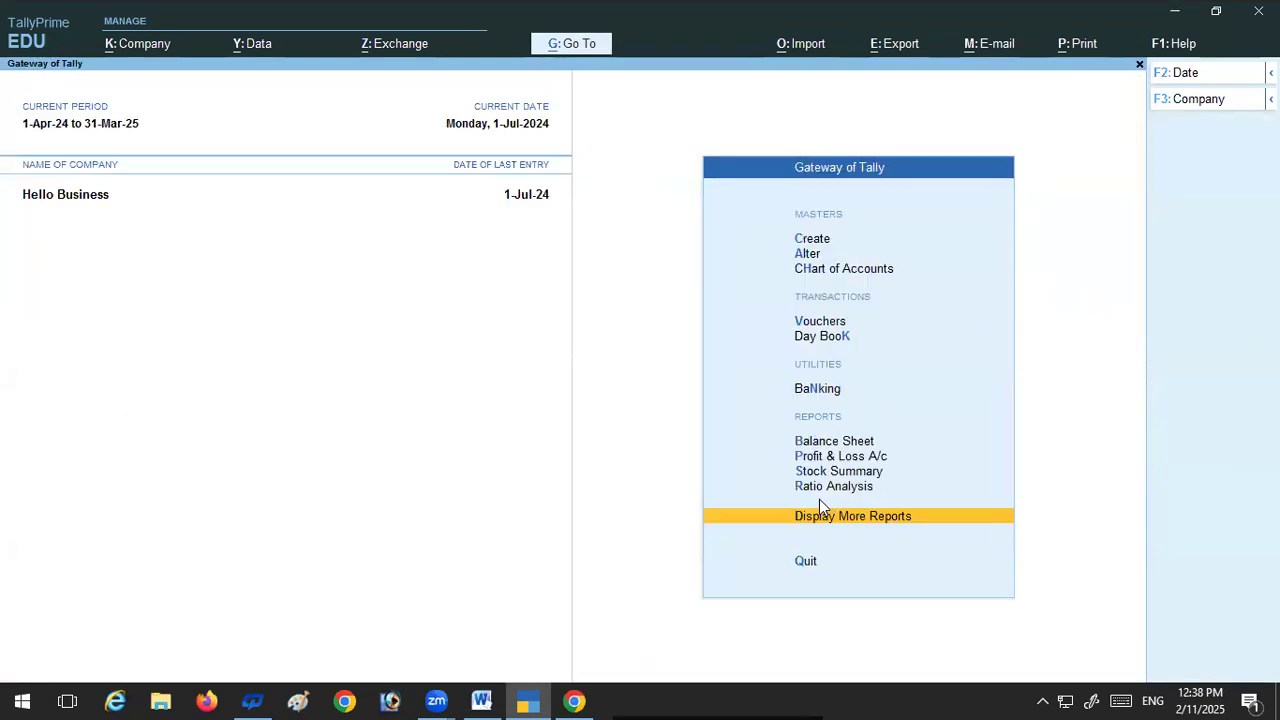
Step: View the Profit & Loss A/c for Hello Business, close it, and display the Balance Sheet
{"action": "left_click", "coordinate": [838, 458]}
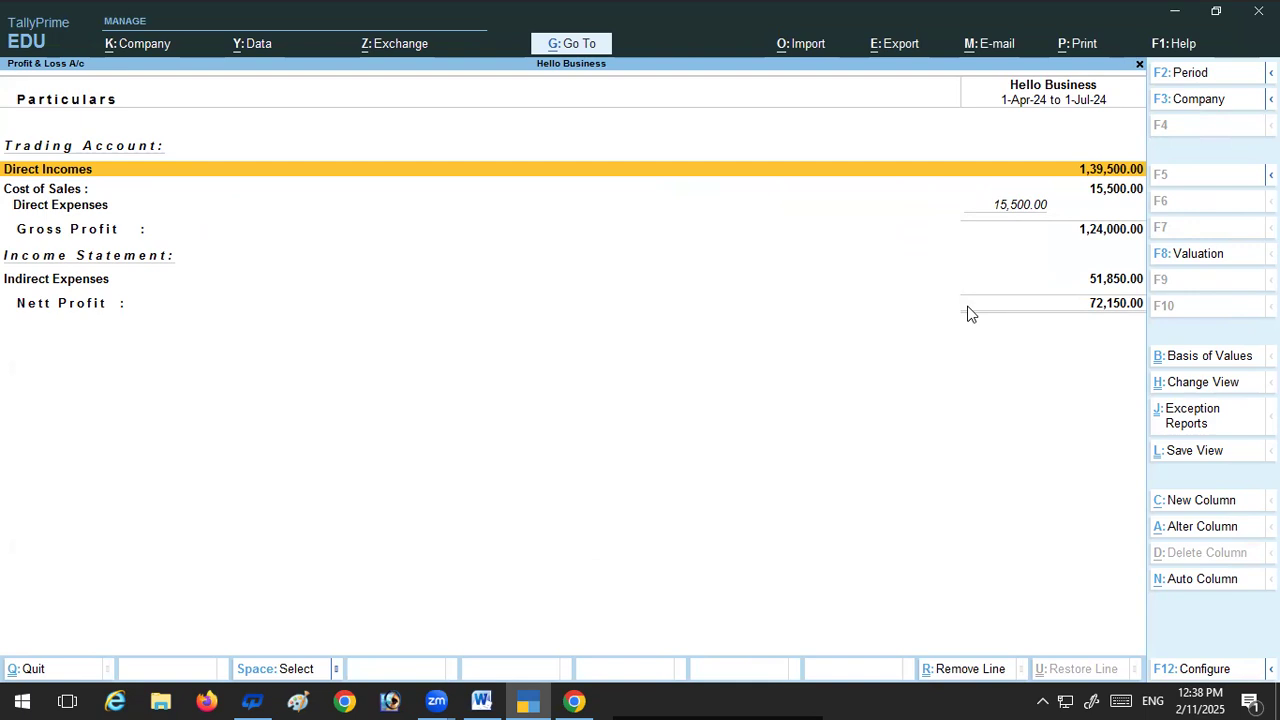
{"action": "key", "text": "Escape"}
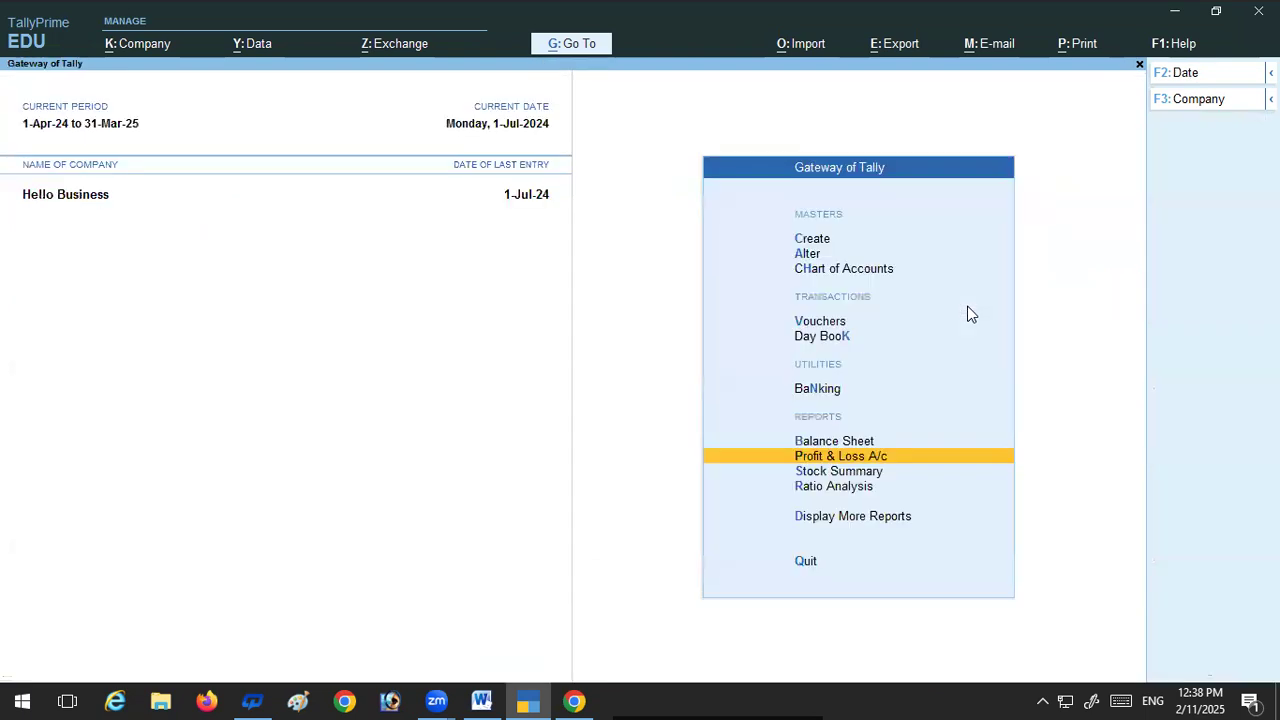
{"action": "left_click", "coordinate": [836, 443]}
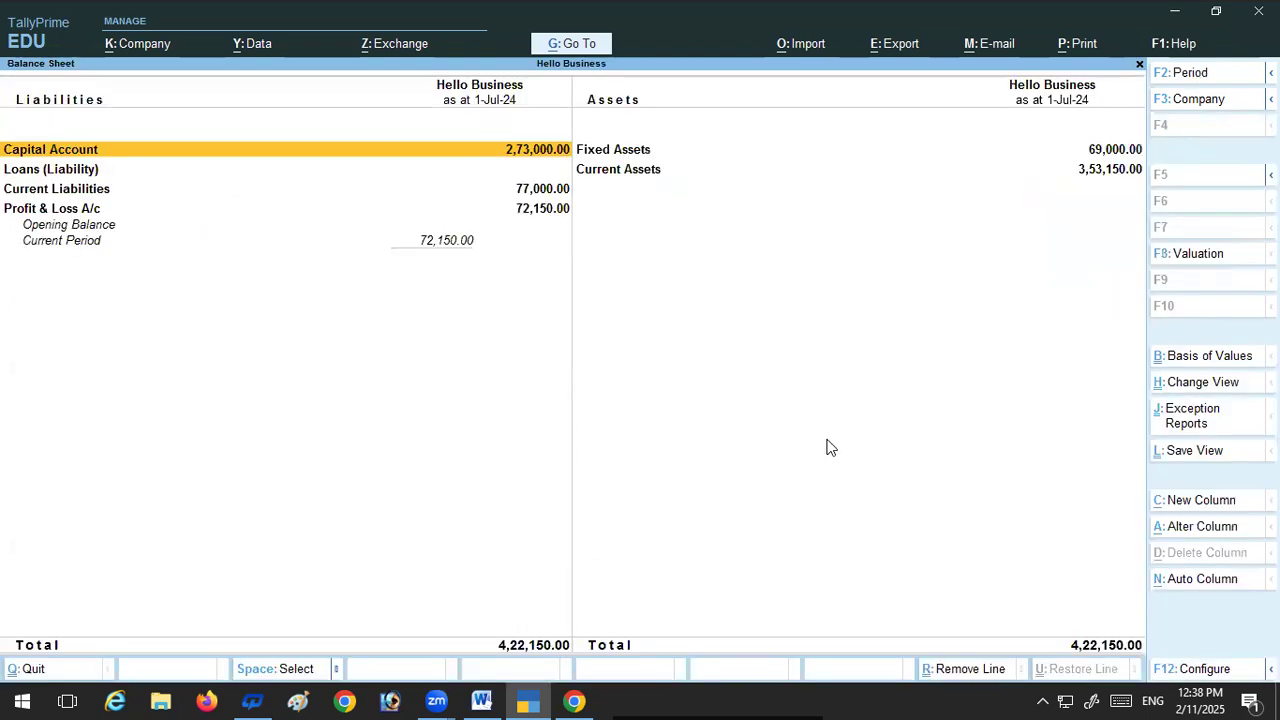